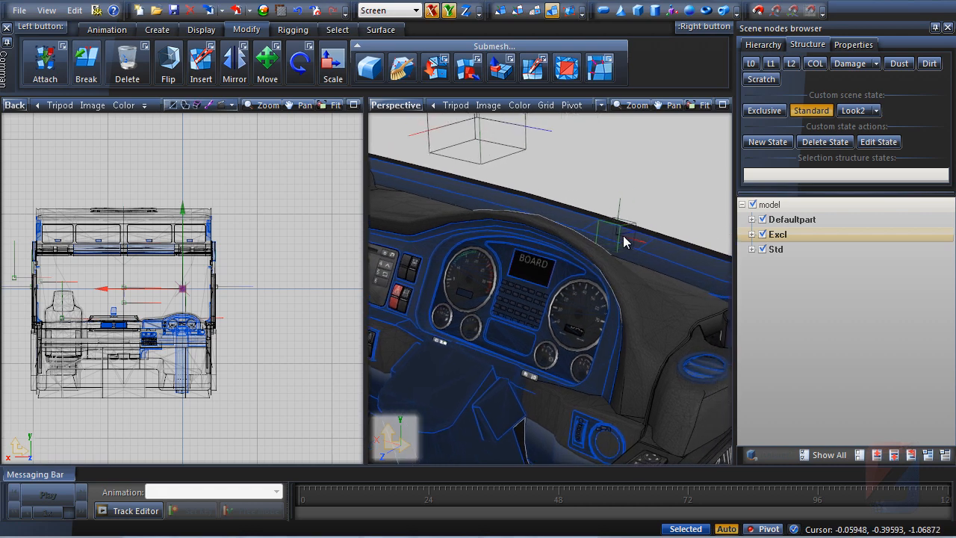
# Import anim.pmd from the man_tgx interior uk folder with Merge Models enabled
pyautogui.click(210, 14)
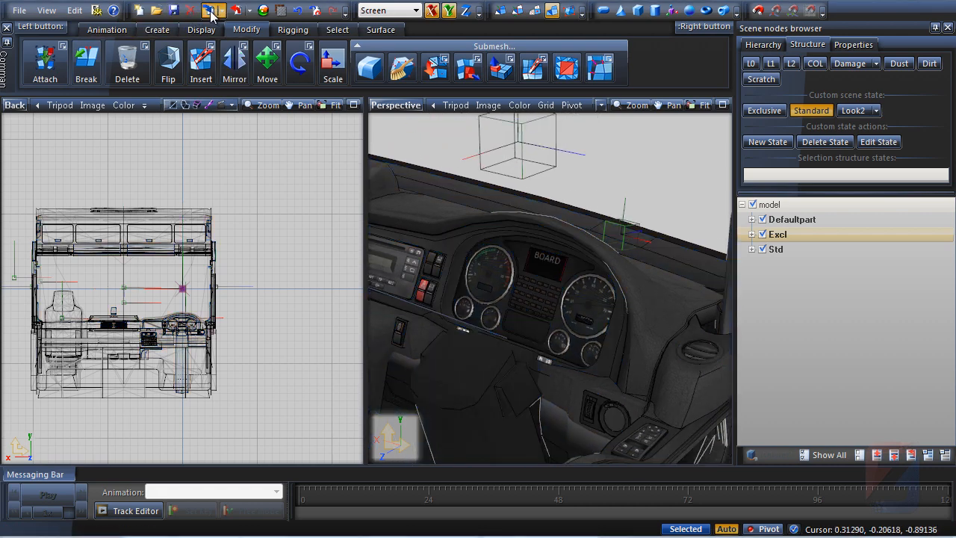
pyautogui.click(308, 173)
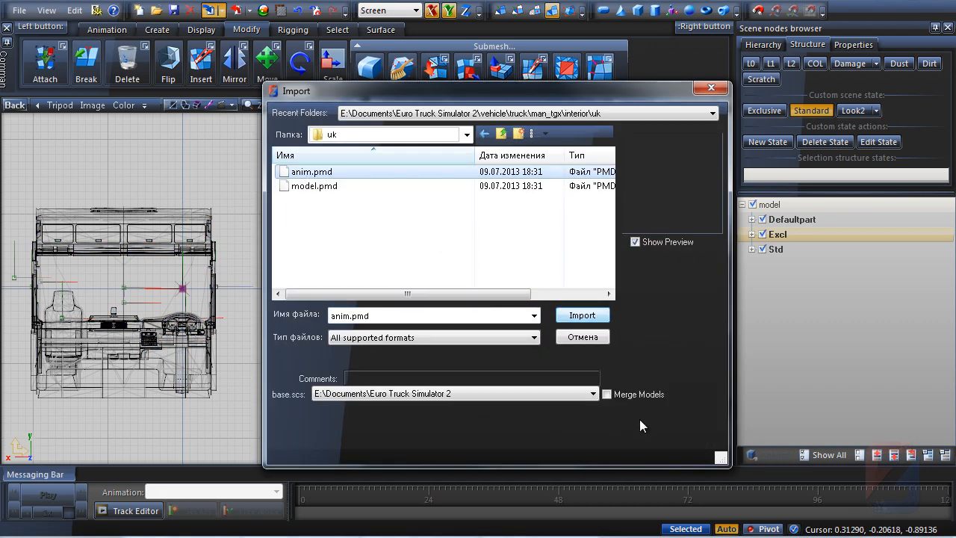
pyautogui.click(607, 396)
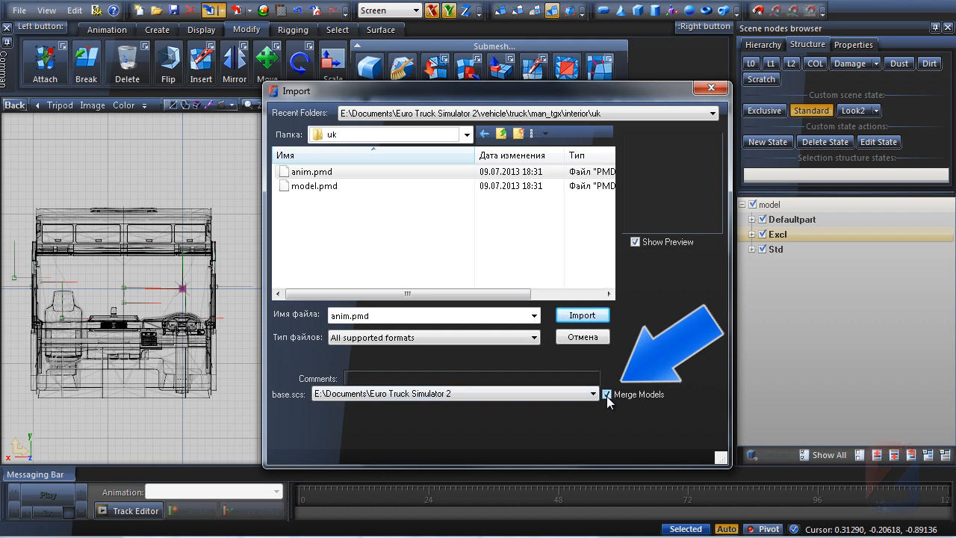
pyautogui.click(583, 316)
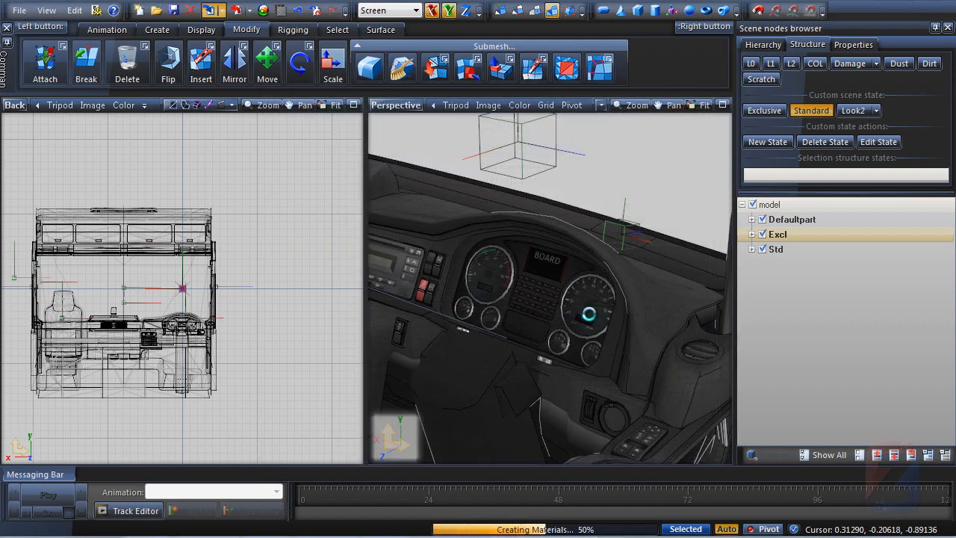
# Hide the original model node so only the imported anim parts are shown
pyautogui.rightClick(286, 405)
pyautogui.click(316, 410)
pyautogui.scroll(-5, 506, 280)
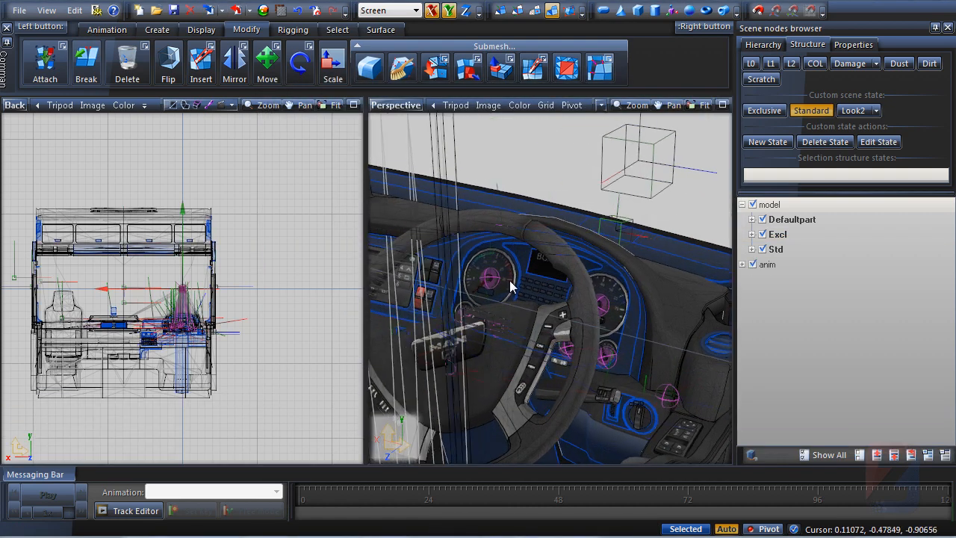
pyautogui.moveTo(552, 290); pyautogui.dragTo(565, 291, button='middle')
pyautogui.press('Escape')
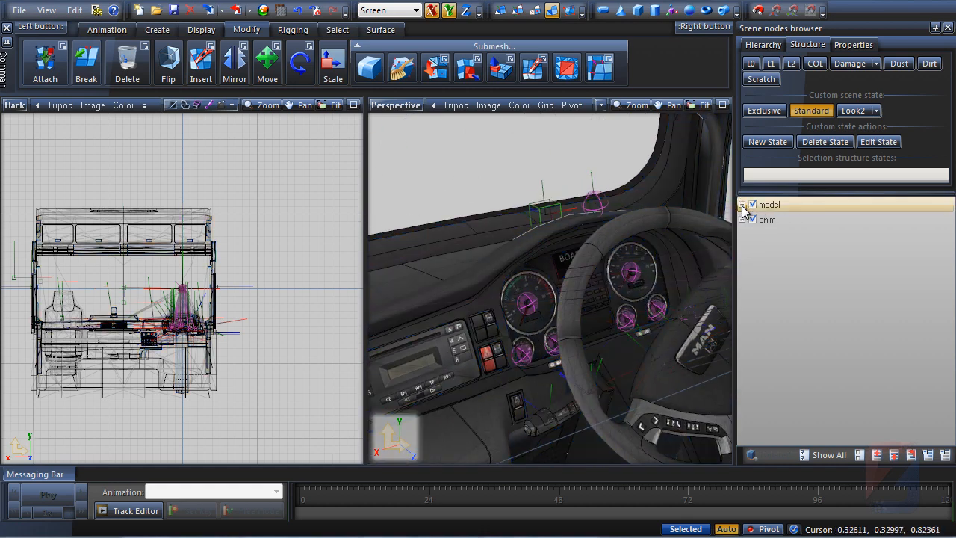
pyautogui.click(755, 206)
# Expand the anim node and hide its Defaultpart mesh to isolate the joints
pyautogui.moveTo(599, 253); pyautogui.dragTo(569, 224, button='middle')
pyautogui.scroll(-3, 569, 224)
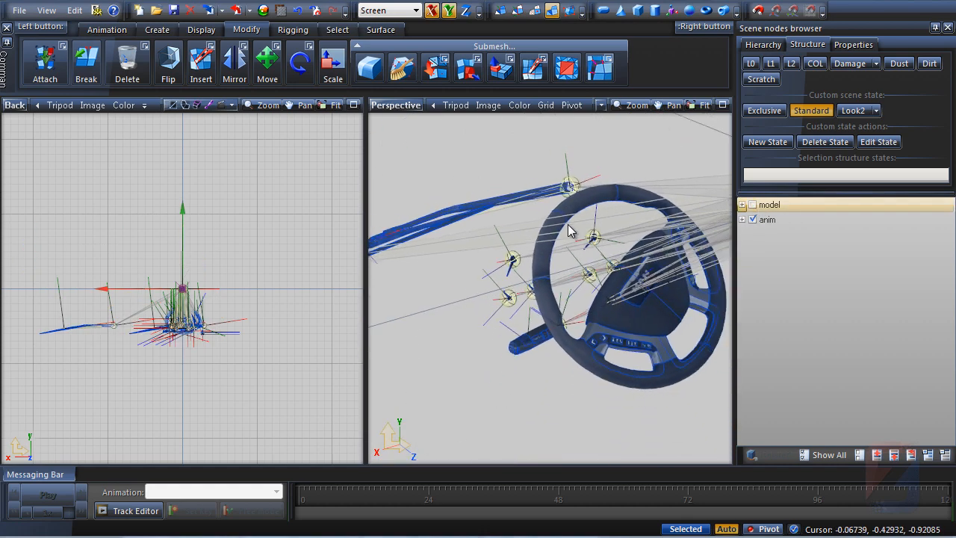
pyautogui.moveTo(485, 313); pyautogui.dragTo(490, 337, button='middle')
pyautogui.click(778, 217)
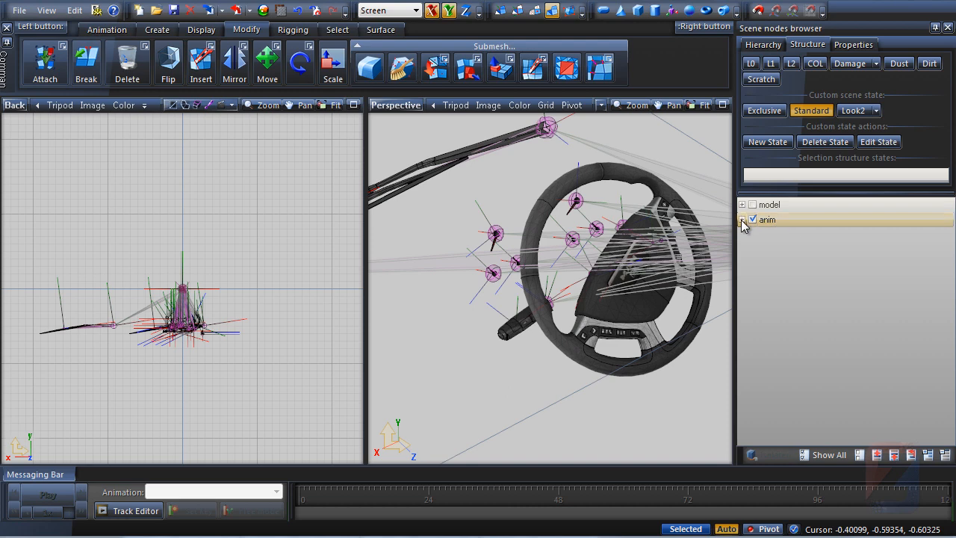
pyautogui.click(742, 220)
pyautogui.click(784, 250)
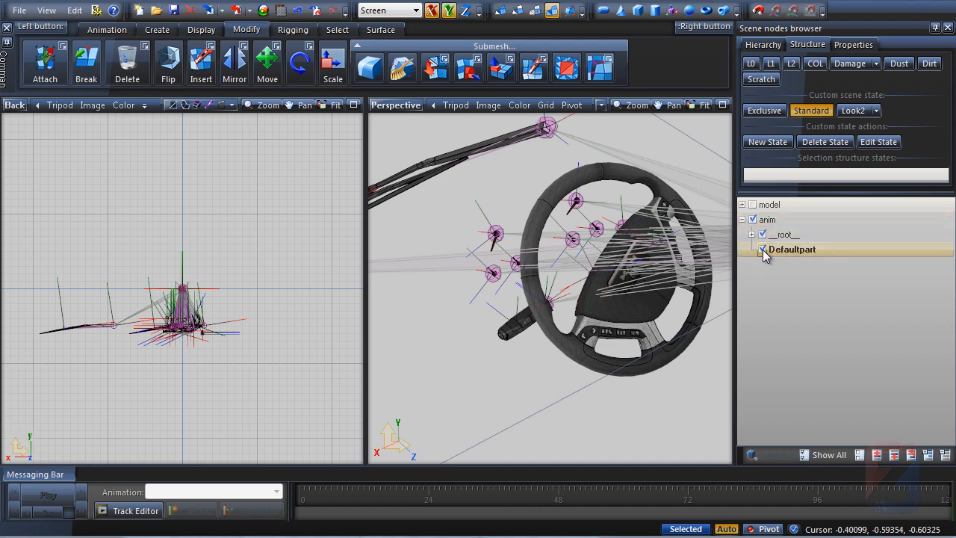
pyautogui.click(763, 249)
# Maximize the Perspective viewport
pyautogui.moveTo(643, 265); pyautogui.dragTo(541, 287, button='middle')
pyautogui.scroll(-2, 541, 287)
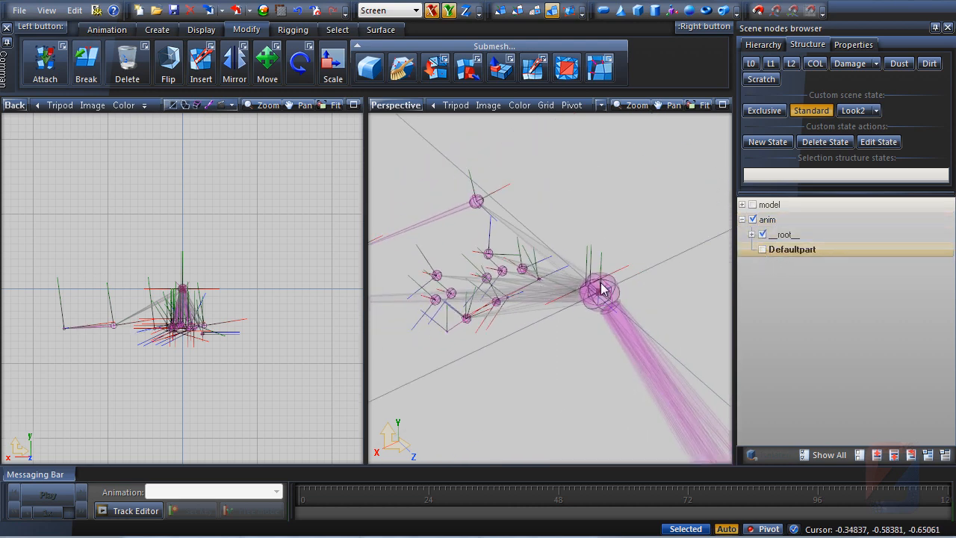
pyautogui.click(722, 106)
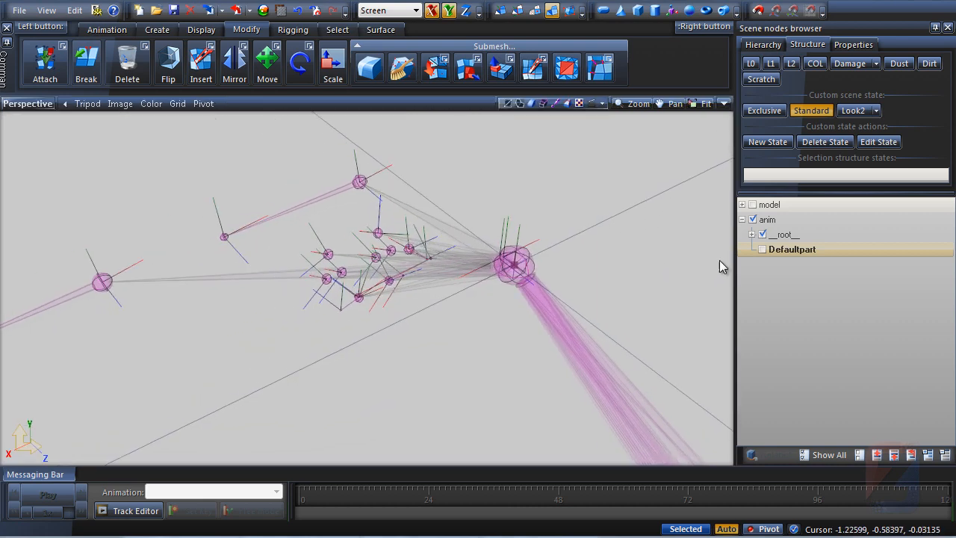
# Temporarily show the Defaultpart mesh and try moving the steering wheel, undoing the move
pyautogui.click(762, 250)
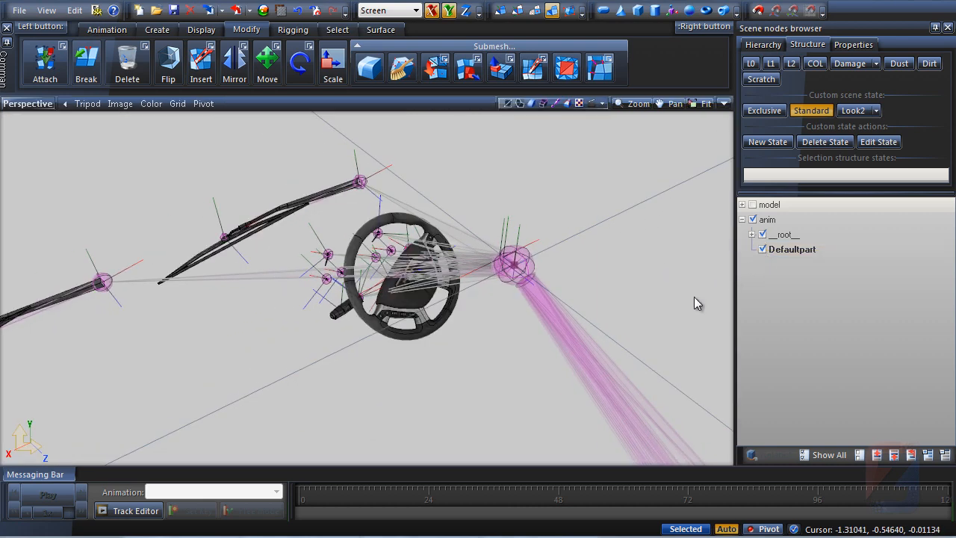
pyautogui.click(380, 328)
pyautogui.moveTo(380, 328); pyautogui.dragTo(380, 333, button='middle')
pyautogui.press('m')
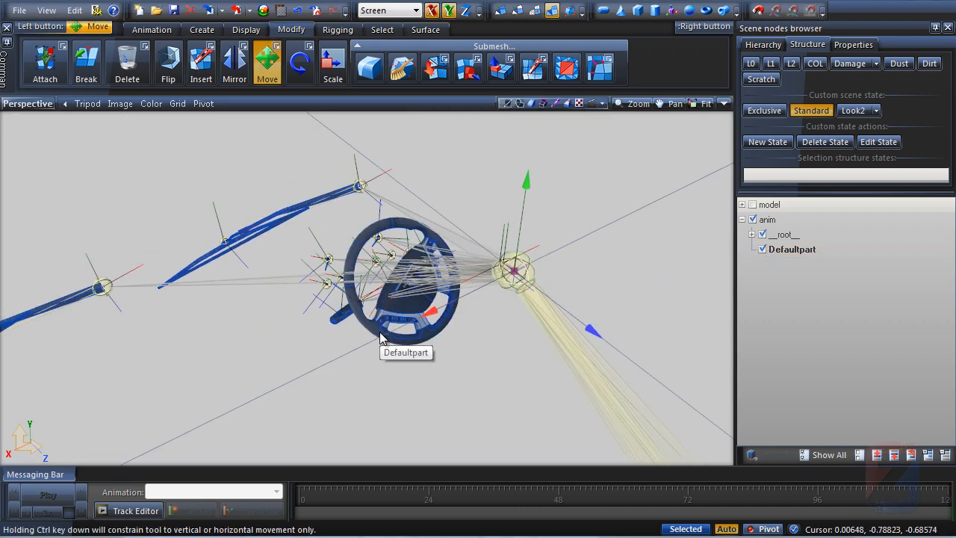
pyautogui.moveTo(384, 337); pyautogui.dragTo(407, 360)
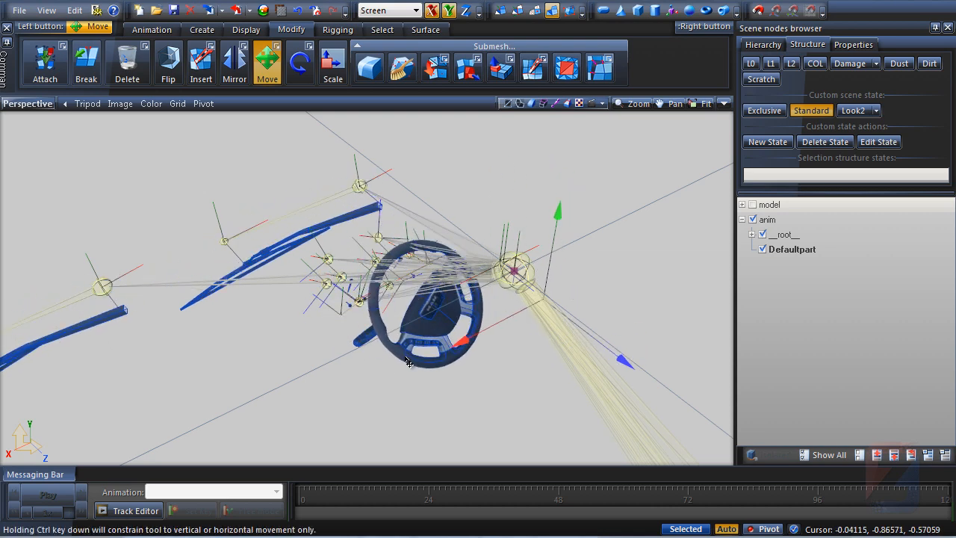
pyautogui.hotkey('ctrl', 'z')
pyautogui.click(419, 366)
pyautogui.click(762, 249)
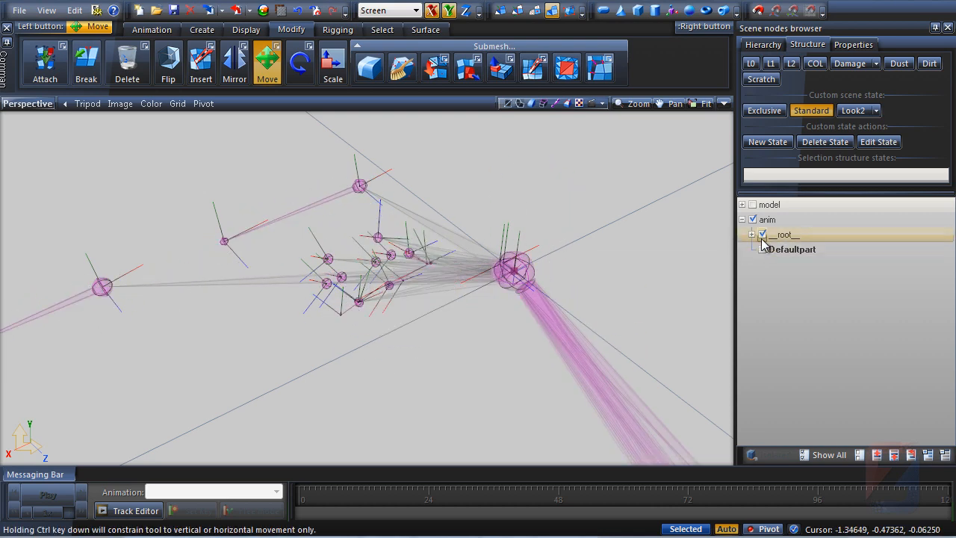
# Expand the __root__ node to list the anim's shapes and joints
pyautogui.moveTo(565, 265); pyautogui.dragTo(472, 363, button='middle')
pyautogui.scroll(5, 550, 276)
pyautogui.click(469, 212)
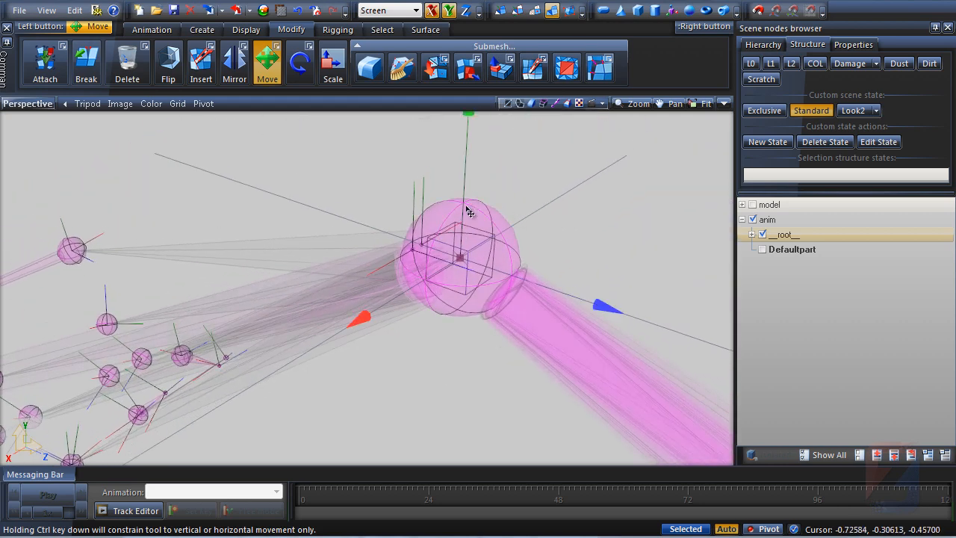
pyautogui.click(753, 235)
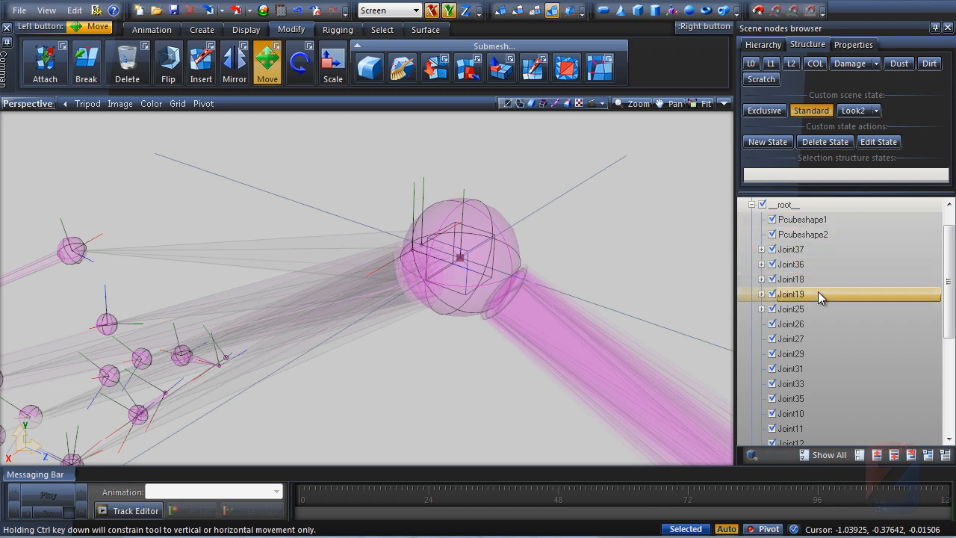
# Scroll through the joint list and inspect the joints around the steering wheel
pyautogui.moveTo(953, 293); pyautogui.dragTo(953, 379)
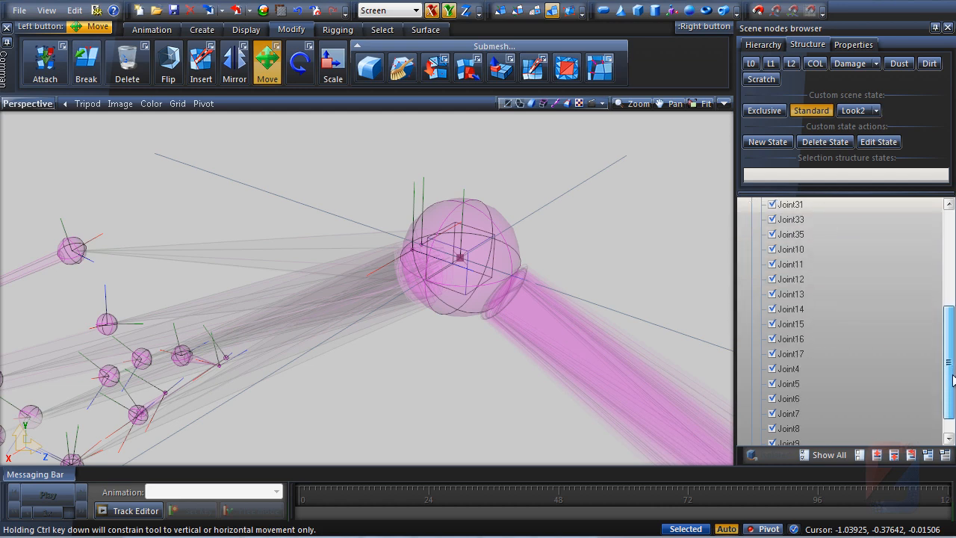
pyautogui.scroll(-3, 352, 296)
pyautogui.moveTo(354, 296); pyautogui.dragTo(445, 265, button='middle')
pyautogui.scroll(-2, 441, 266)
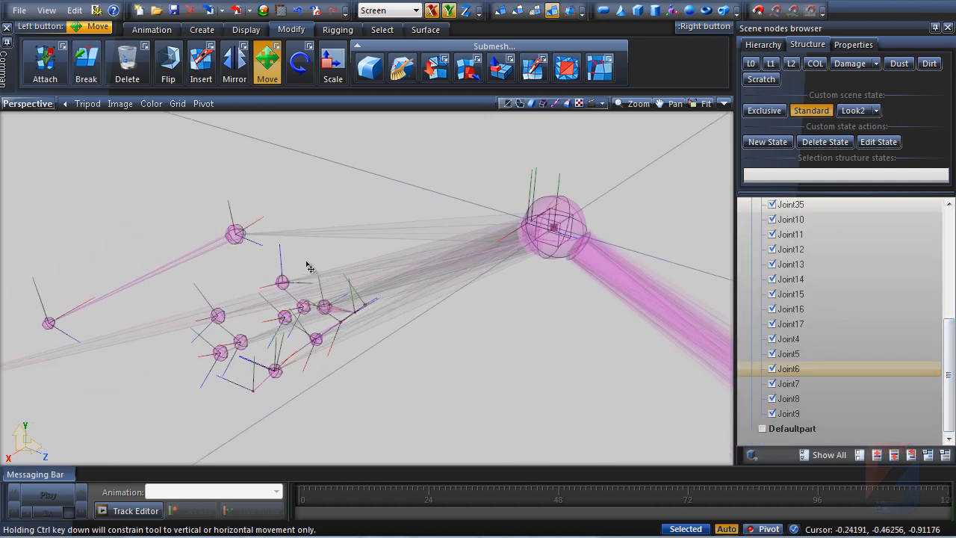
pyautogui.moveTo(309, 266); pyautogui.dragTo(262, 279, button='middle')
pyautogui.scroll(3, 246, 290)
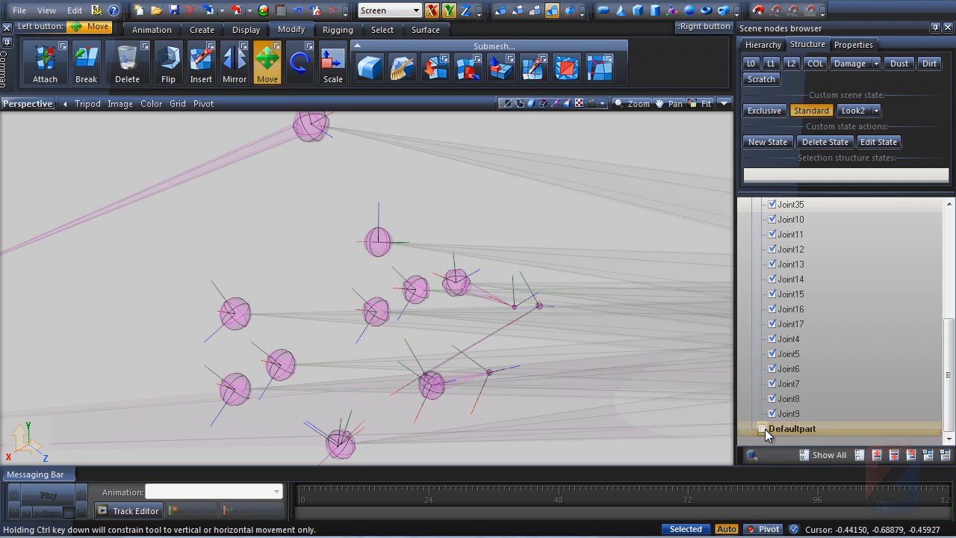
# Show the anim's Defaultpart mesh again
pyautogui.click(764, 429)
pyautogui.moveTo(281, 257); pyautogui.dragTo(272, 264, button='middle')
pyautogui.scroll(3, 230, 326)
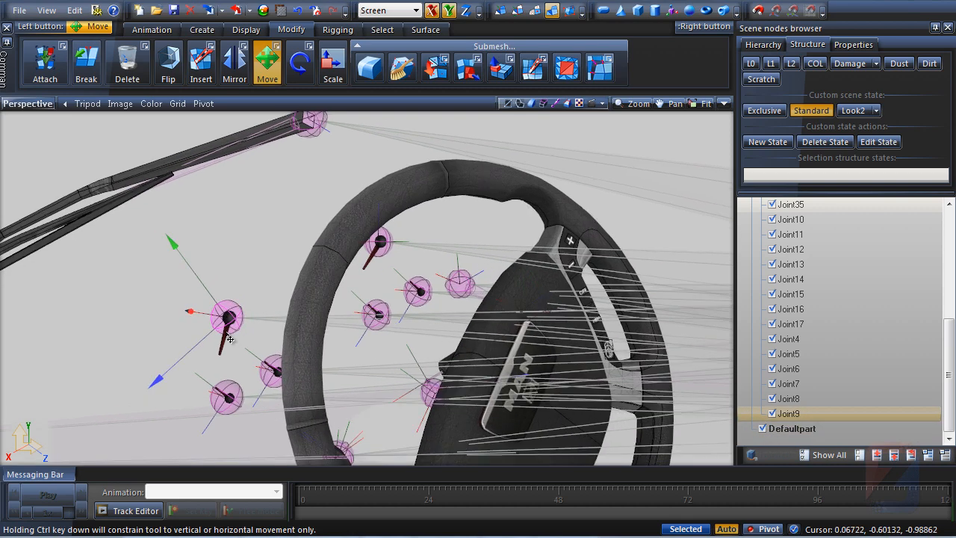
pyautogui.scroll(-5, 272, 255)
pyautogui.scroll(-4, 262, 258)
pyautogui.scroll(3, 421, 255)
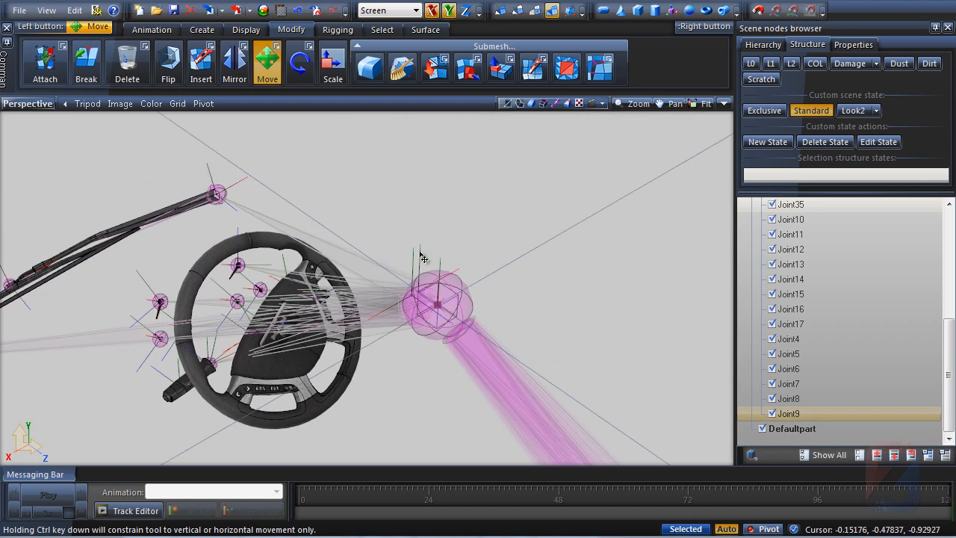
# Select the root joint and apply a command from its Bones context submenu
pyautogui.click(462, 285)
pyautogui.rightClick(456, 282)
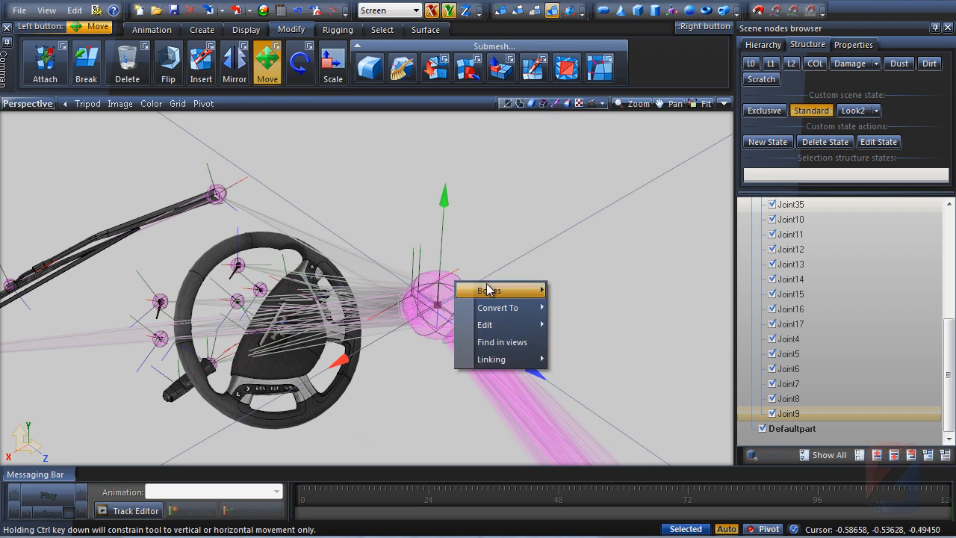
pyautogui.moveTo(487, 290)
pyautogui.click(594, 307)
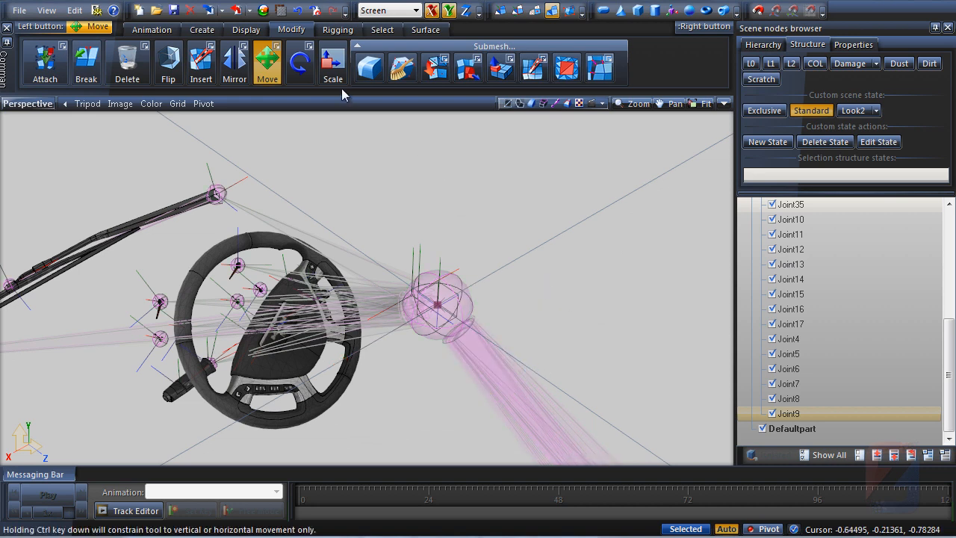
# Activate the Rotate tool and switch the transform space to Local
pyautogui.click(299, 63)
pyautogui.click(388, 9)
pyautogui.click(375, 34)
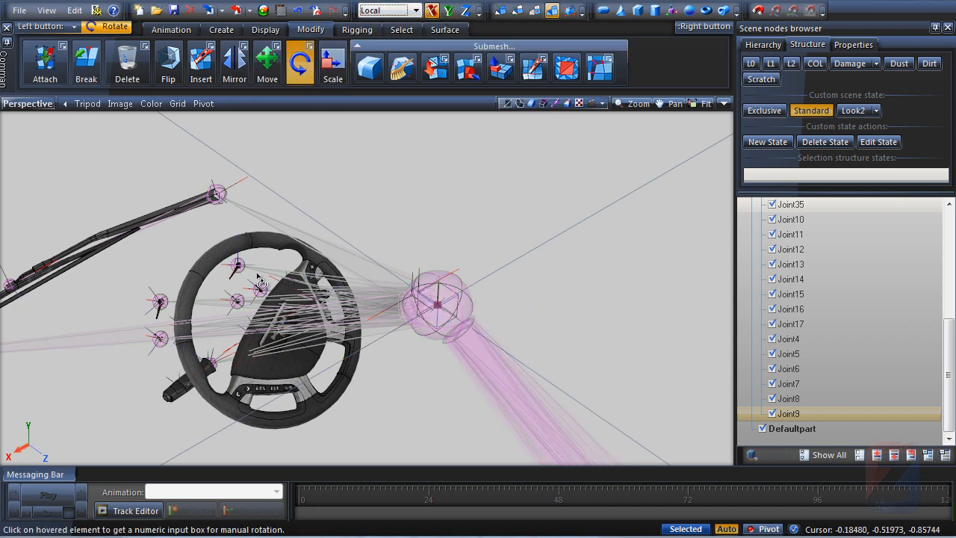
# Try rotating a gauge needle joint and undo the rotation
pyautogui.scroll(6, 139, 304)
pyautogui.moveTo(178, 289); pyautogui.dragTo(182, 215)
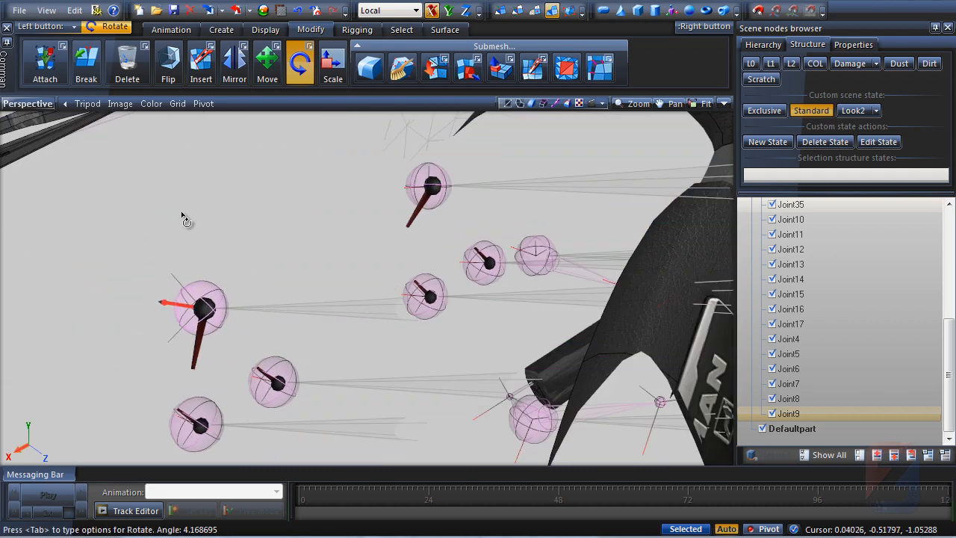
pyautogui.hotkey('ctrl', 'z')
# Rotate the large gauge needle joint by about -7 degrees
pyautogui.moveTo(176, 296); pyautogui.dragTo(196, 536)
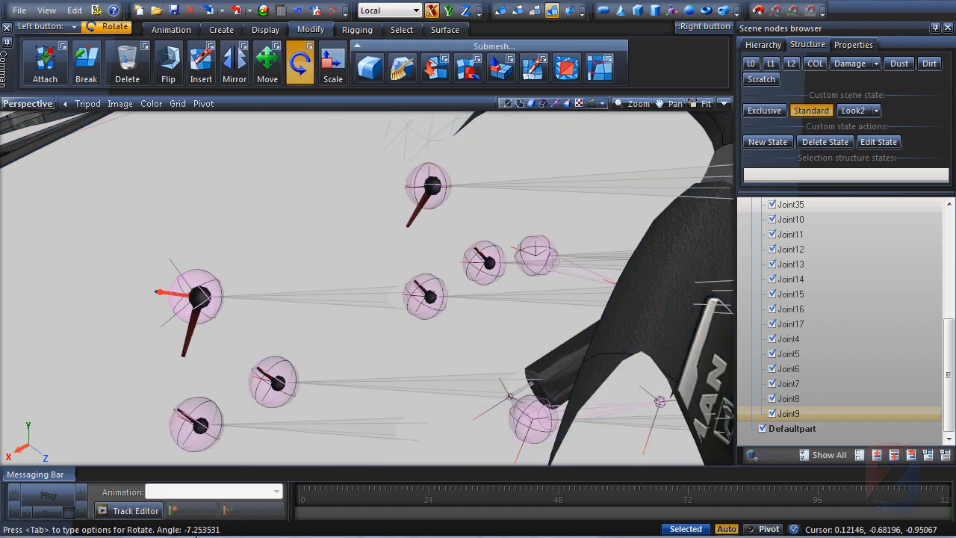
pyautogui.moveTo(213, 460); pyautogui.dragTo(206, 418)
pyautogui.scroll(-3, 193, 254)
pyautogui.moveTo(190, 276); pyautogui.dragTo(217, 359)
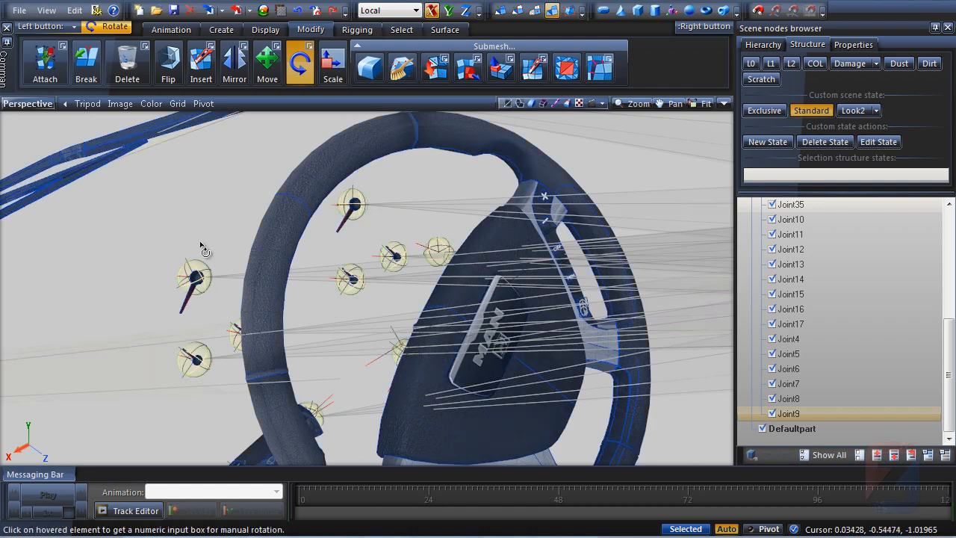
# Apply bone commands from the root joint's Bones context submenu
pyautogui.scroll(-5, 525, 256)
pyautogui.rightClick(499, 277)
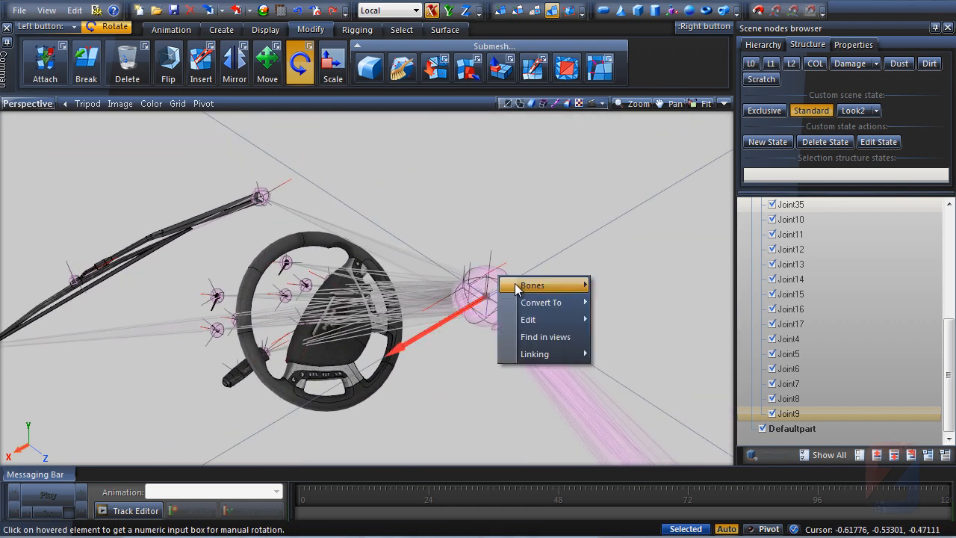
pyautogui.moveTo(532, 285)
pyautogui.click(637, 329)
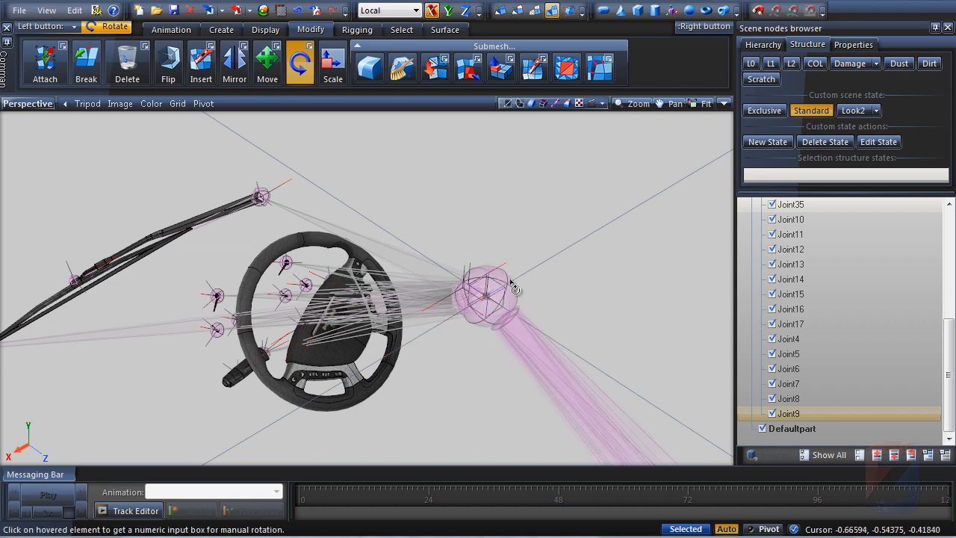
pyautogui.rightClick(496, 284)
pyautogui.click(483, 287)
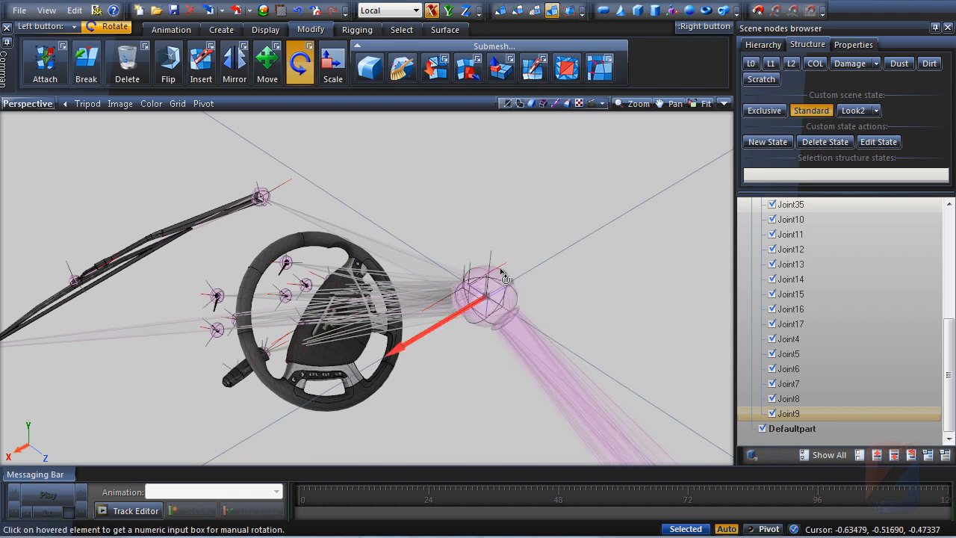
pyautogui.rightClick(497, 275)
pyautogui.moveTo(524, 284)
pyautogui.click(639, 298)
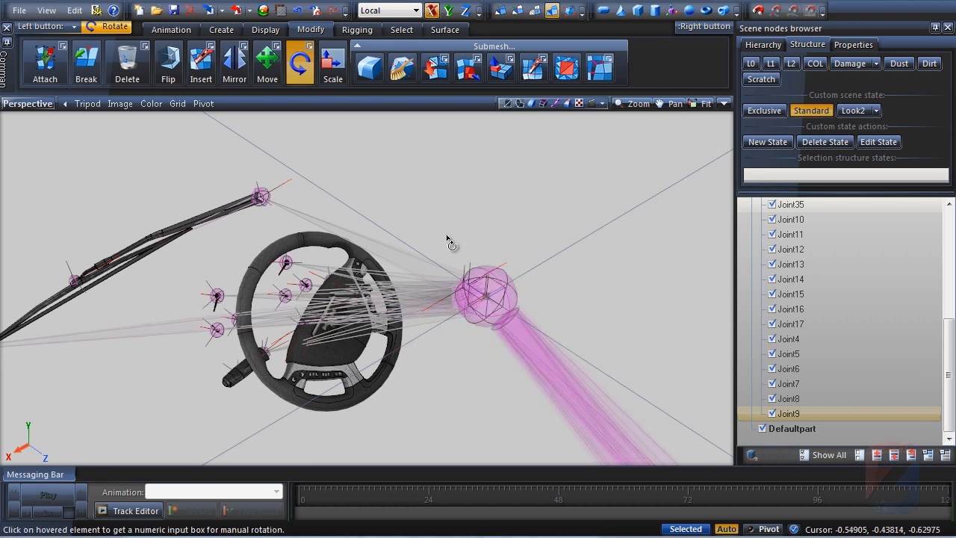
# Import flag.obj from the mod's man_tgx interior uk folder
pyautogui.scroll(-3, 449, 239)
pyautogui.moveTo(449, 239); pyautogui.dragTo(359, 252, button='middle')
pyautogui.click(210, 15)
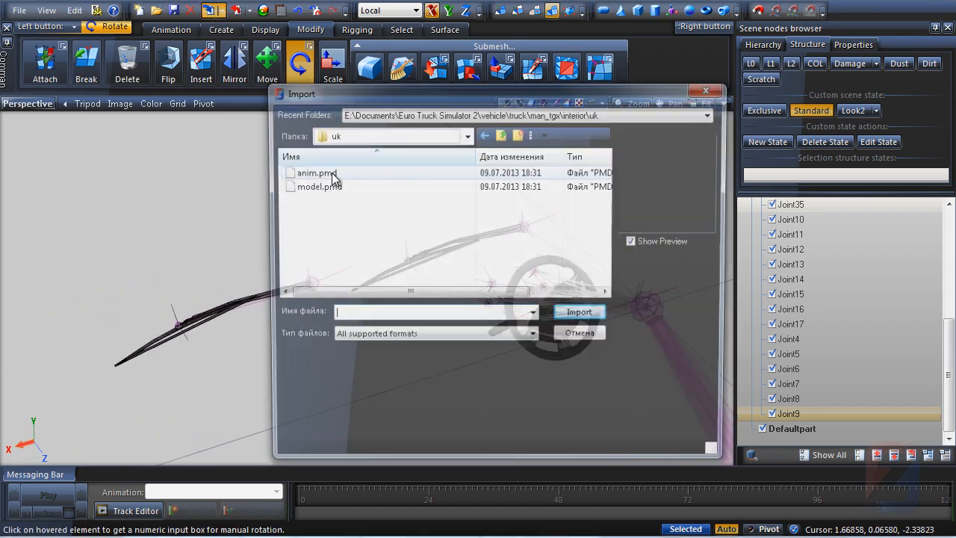
pyautogui.click(367, 113)
pyautogui.click(367, 128)
pyautogui.click(299, 186)
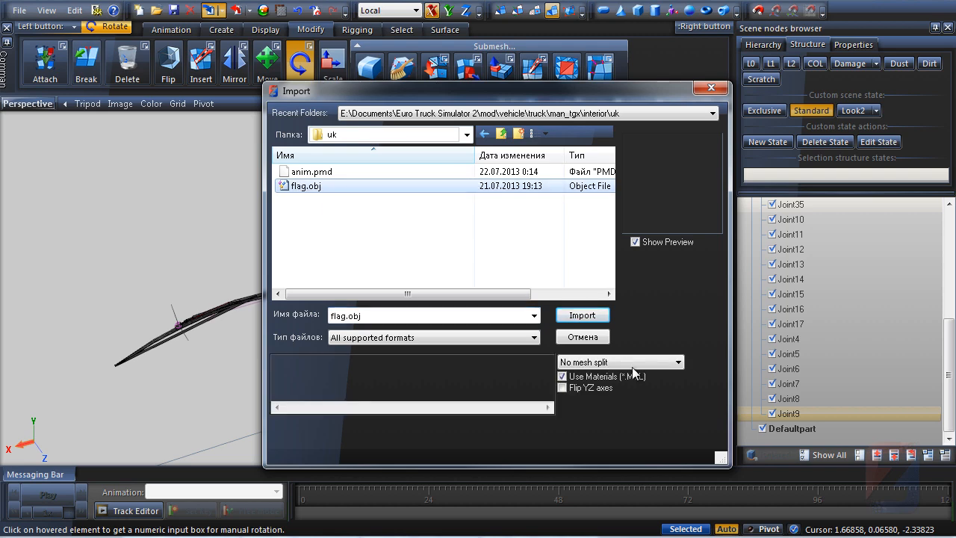
pyautogui.click(583, 315)
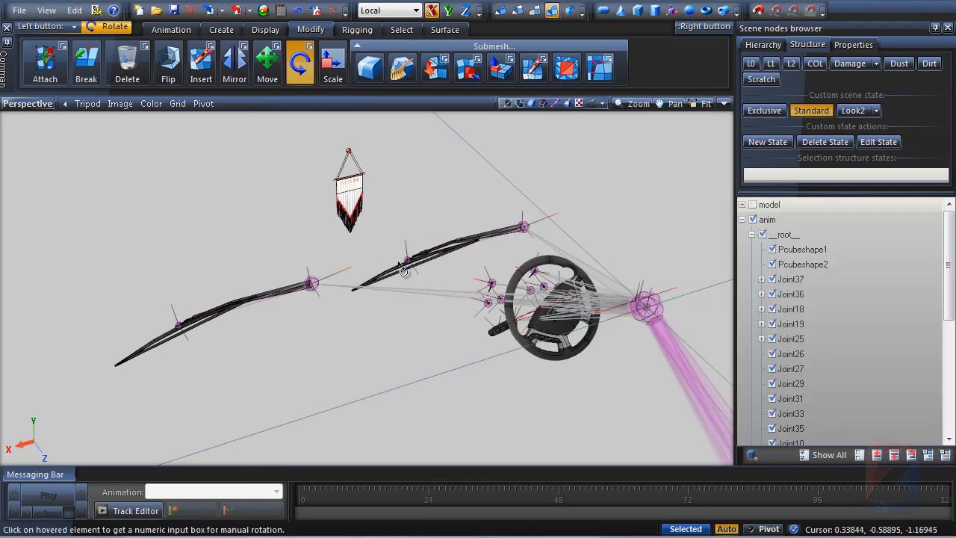
# Examine the imported flag in the viewport and in the scene tree
pyautogui.moveTo(389, 284); pyautogui.dragTo(329, 236, button='middle')
pyautogui.scroll(5, 305, 238)
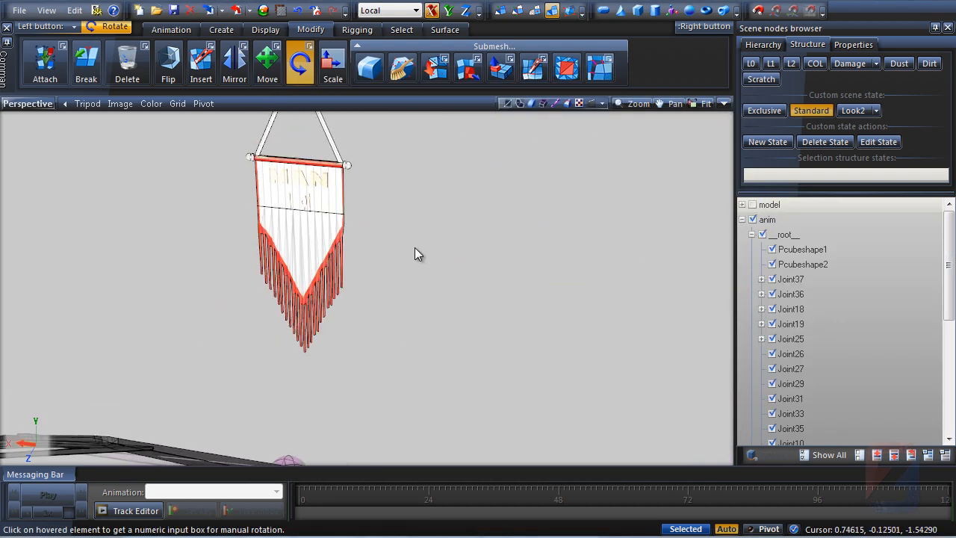
pyautogui.moveTo(413, 246); pyautogui.dragTo(448, 273, button='middle')
pyautogui.scroll(-3, 415, 255)
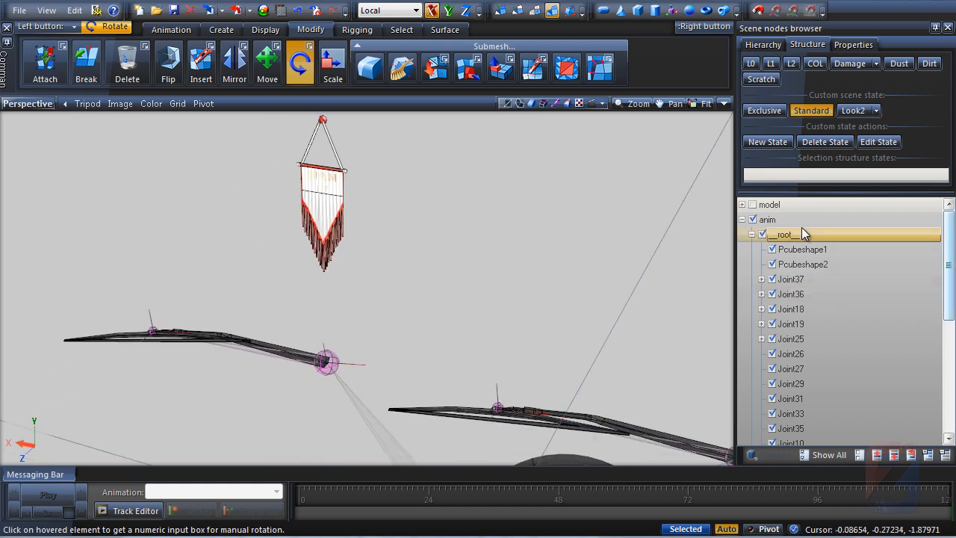
pyautogui.click(742, 219)
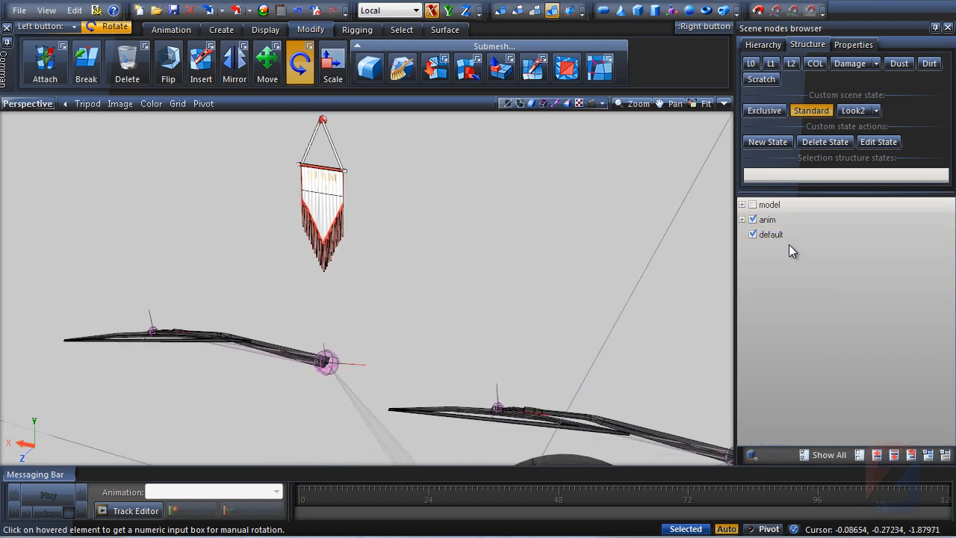
pyautogui.click(753, 234)
pyautogui.click(752, 235)
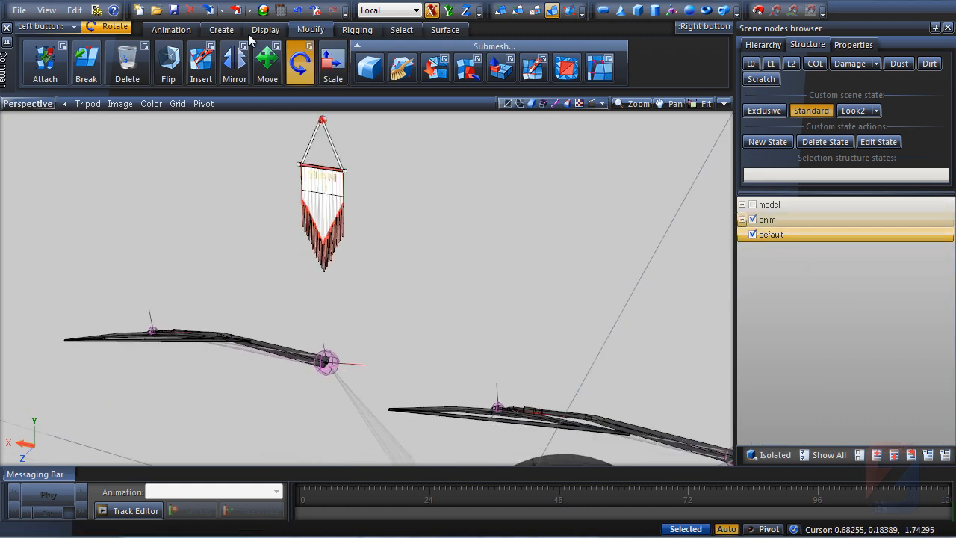
# In the Material Browser, assign the Diffuse+Spec shader to the orange material with adapt dif.spec
pyautogui.click(263, 11)
pyautogui.moveTo(715, 150); pyautogui.dragTo(722, 436)
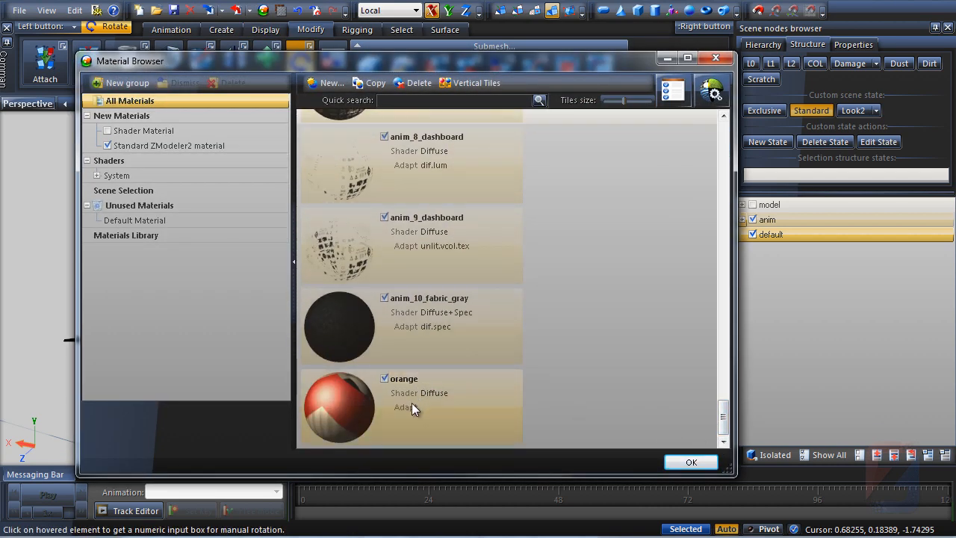
pyautogui.click(97, 177)
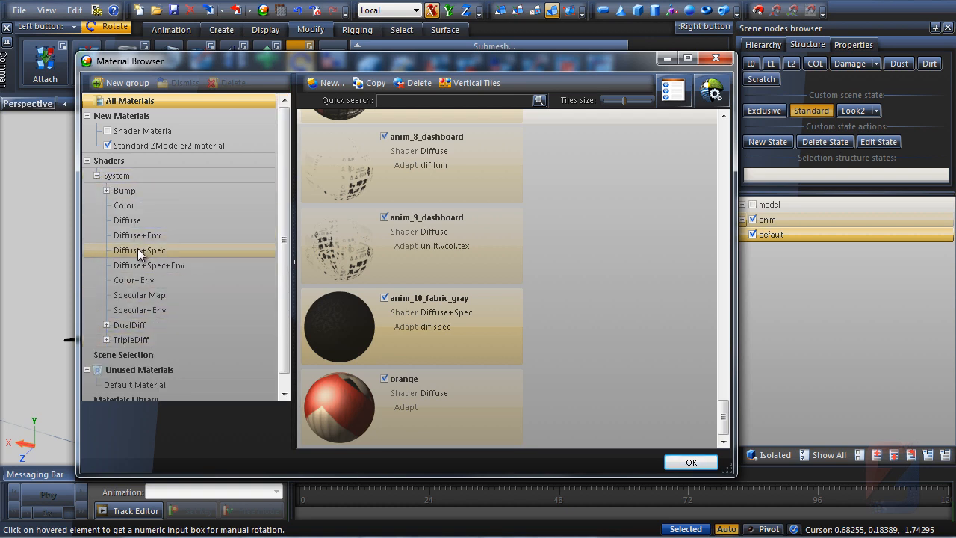
pyautogui.moveTo(139, 254); pyautogui.dragTo(390, 422)
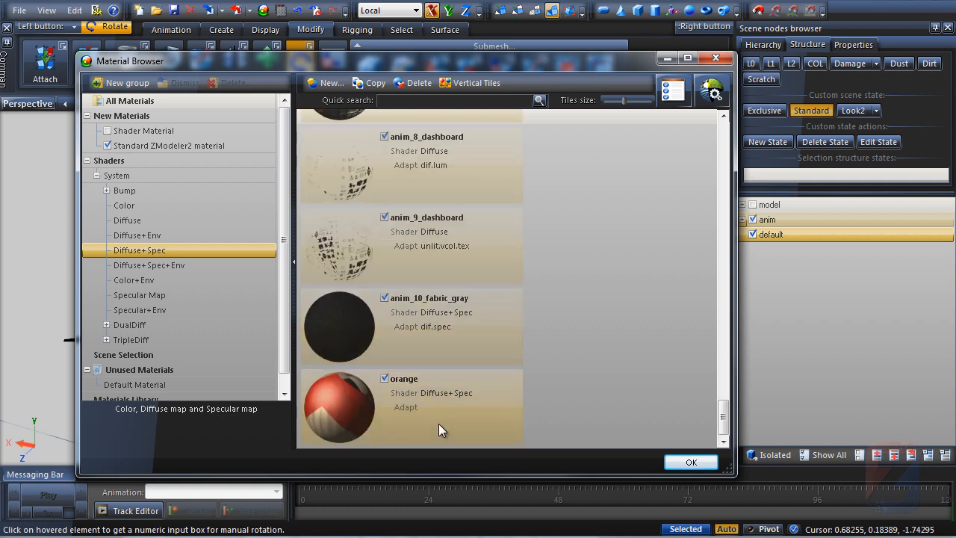
pyautogui.click(443, 407)
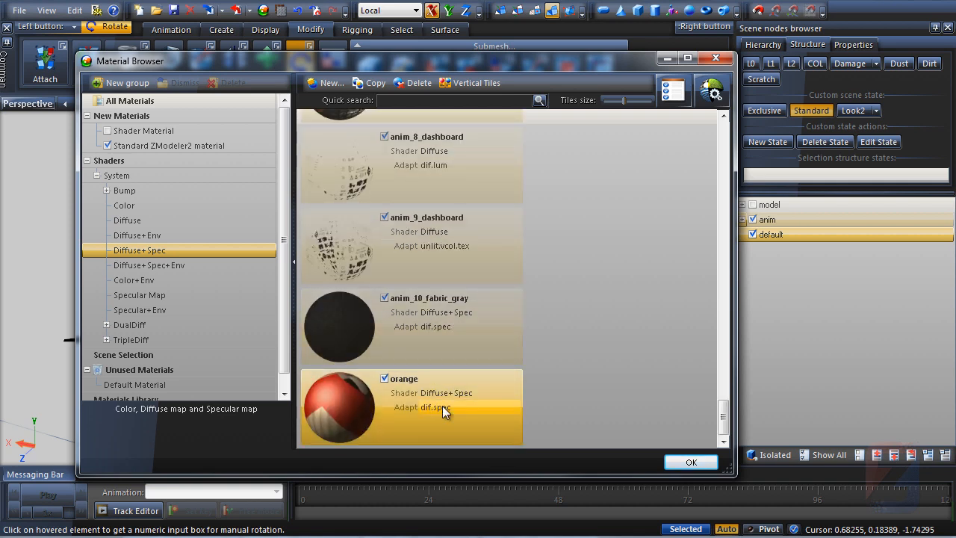
# Set the orange material's specular layer map to DETAIL with channel A, then close the material dialogs
pyautogui.click(673, 89)
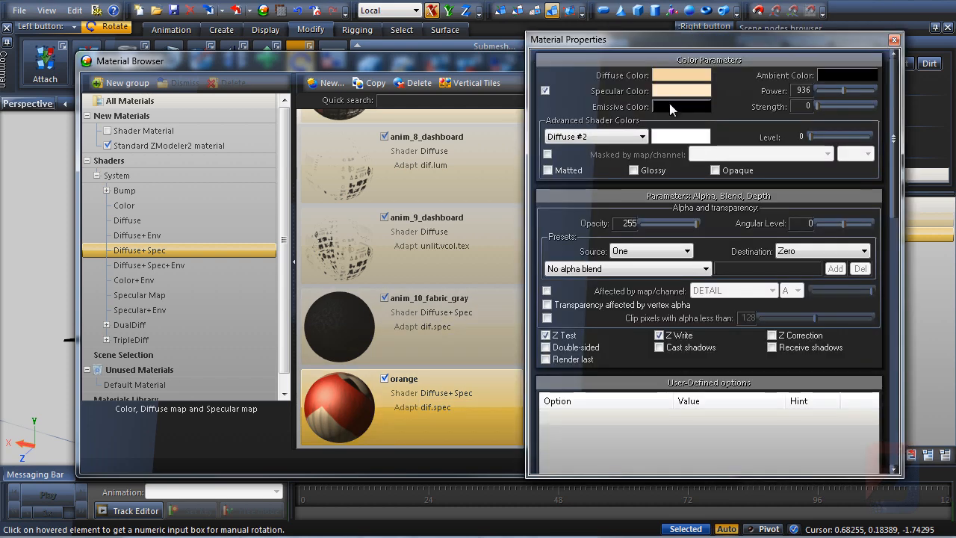
pyautogui.click(636, 196)
pyautogui.click(637, 211)
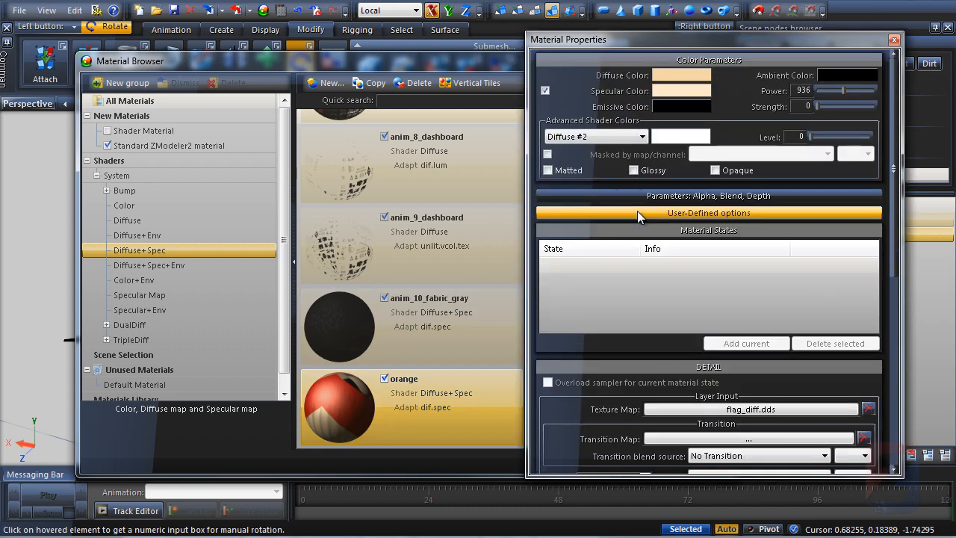
pyautogui.click(640, 230)
pyautogui.click(588, 247)
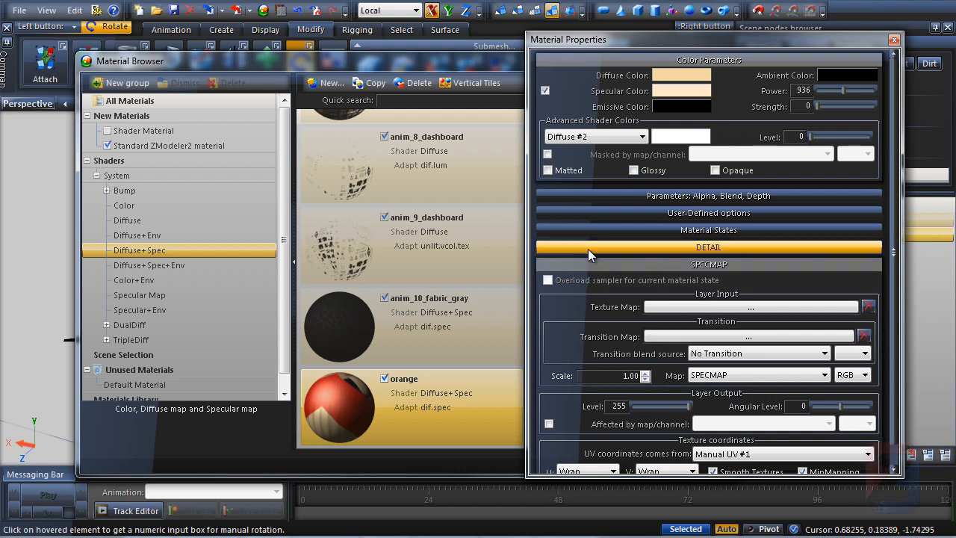
pyautogui.click(716, 374)
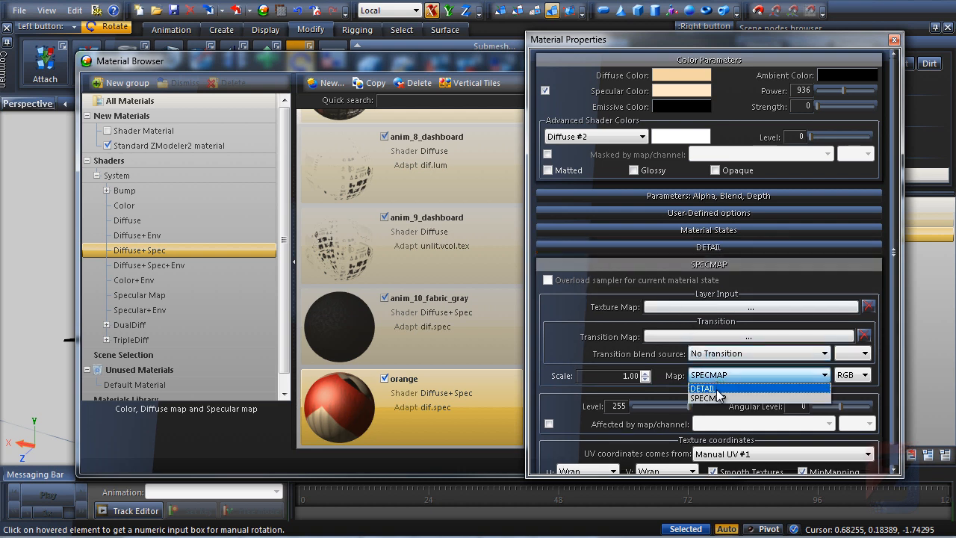
pyautogui.click(720, 396)
pyautogui.click(863, 375)
pyautogui.click(857, 418)
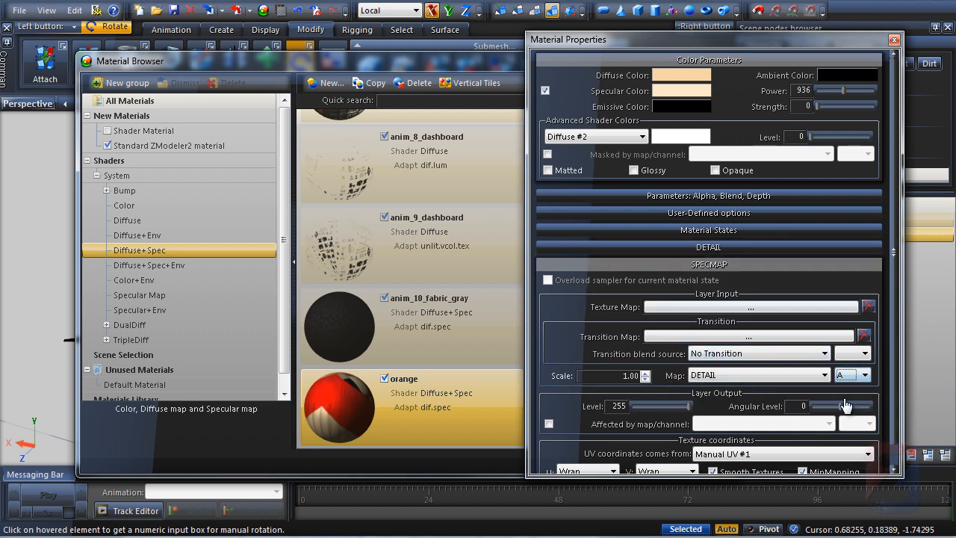
pyautogui.click(894, 41)
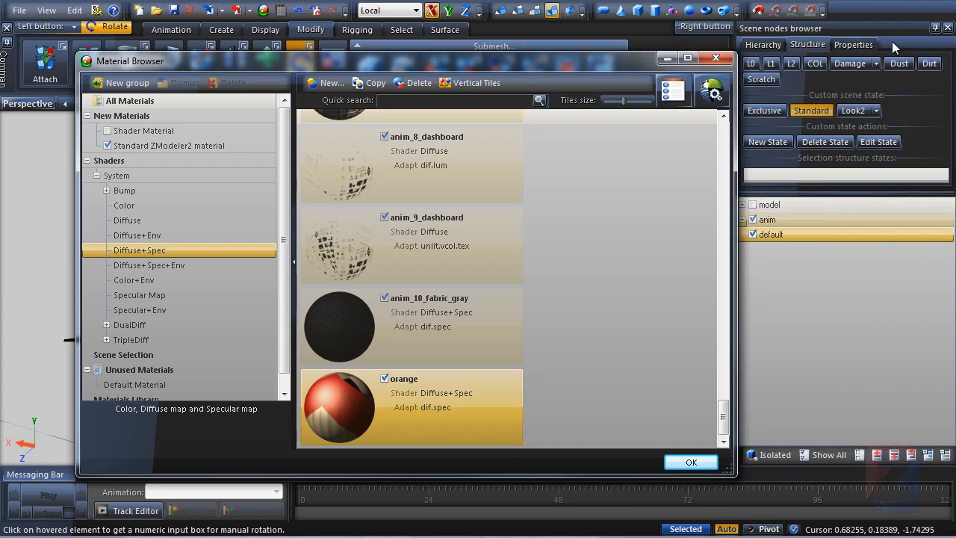
pyautogui.click(665, 60)
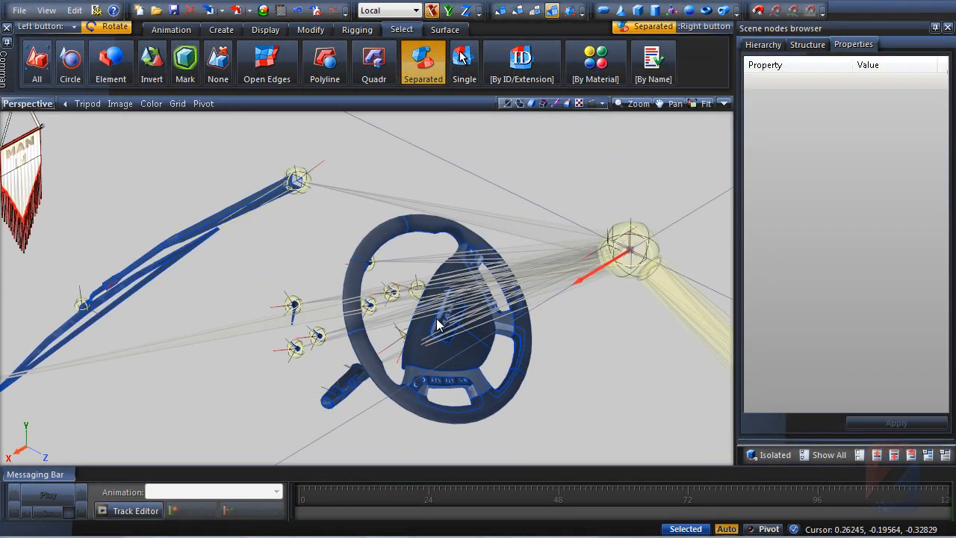
# Select everything and enable semitransparent display in the viewport
pyautogui.moveTo(438, 321); pyautogui.dragTo(400, 313)
pyautogui.scroll(3, 395, 250)
pyautogui.moveTo(396, 306); pyautogui.dragTo(596, 255, button='middle')
pyautogui.press('Escape')
pyautogui.moveTo(190, 280); pyautogui.dragTo(403, 303, button='middle')
pyautogui.hotkey('ctrl', 'a')
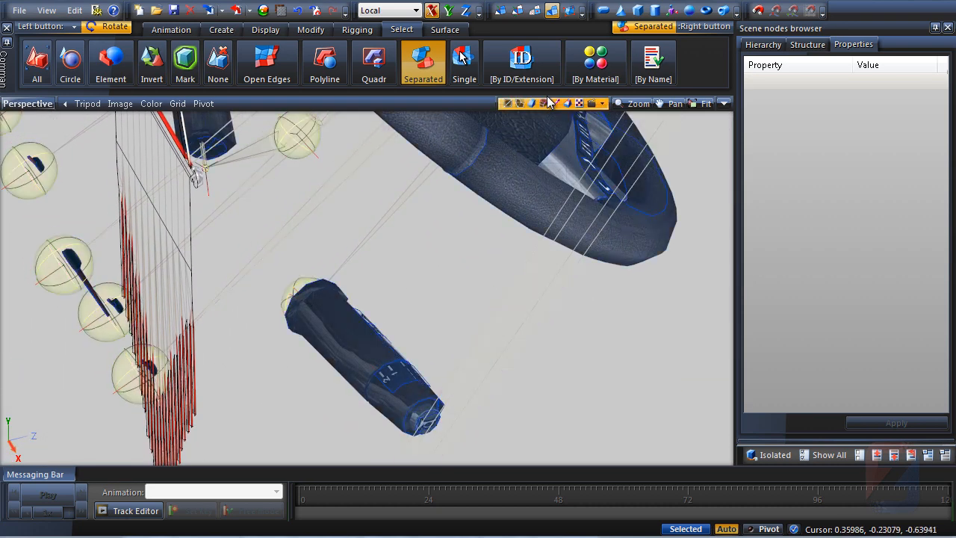
pyautogui.click(557, 104)
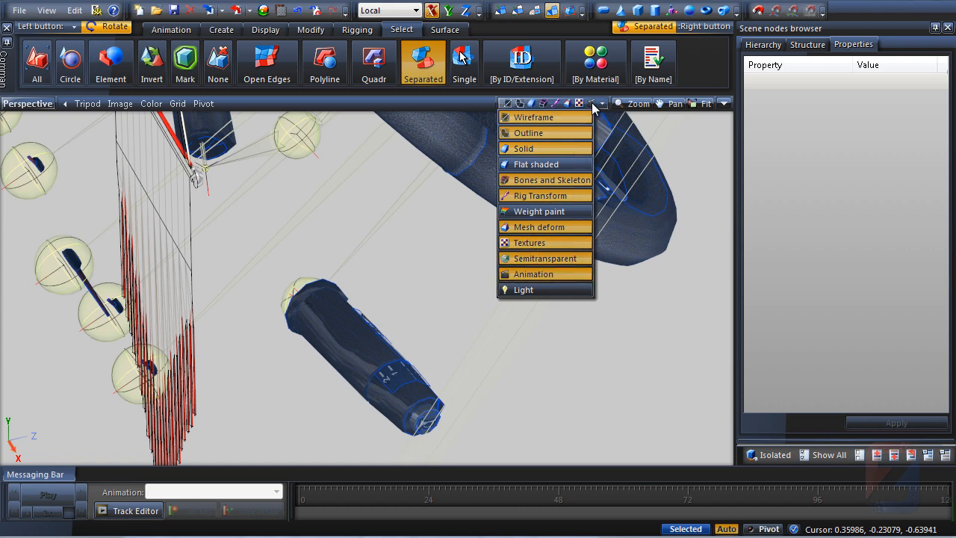
pyautogui.click(545, 259)
# Examine the steering column joints and stalks in the viewport
pyautogui.click(310, 29)
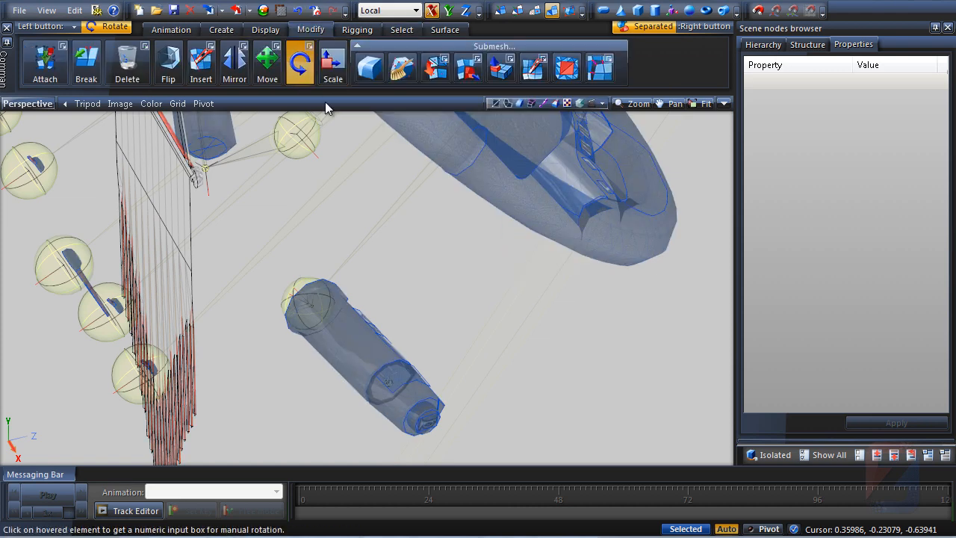
pyautogui.scroll(-8, 402, 252)
pyautogui.moveTo(526, 123); pyautogui.dragTo(499, 234, button='middle')
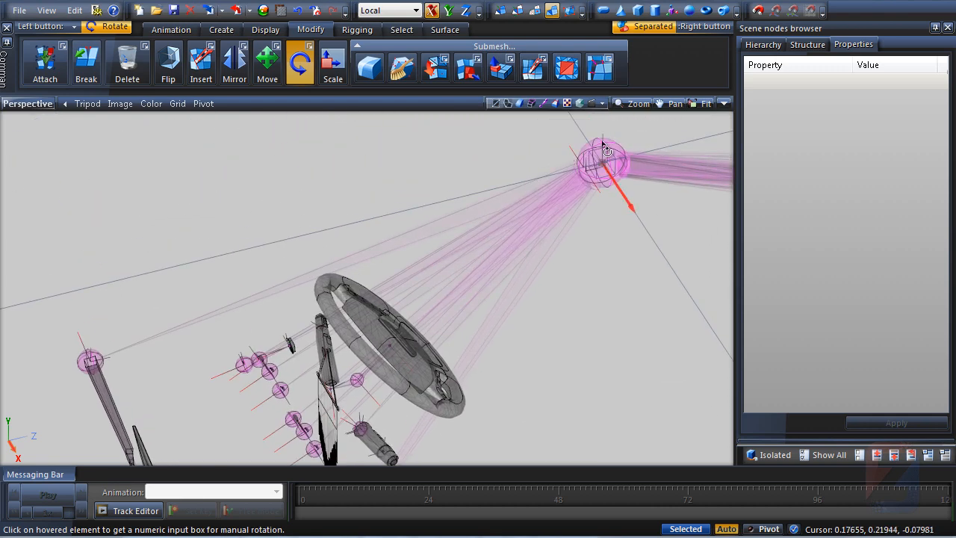
pyautogui.rightClick(605, 150)
pyautogui.moveTo(631, 150)
pyautogui.click(694, 165)
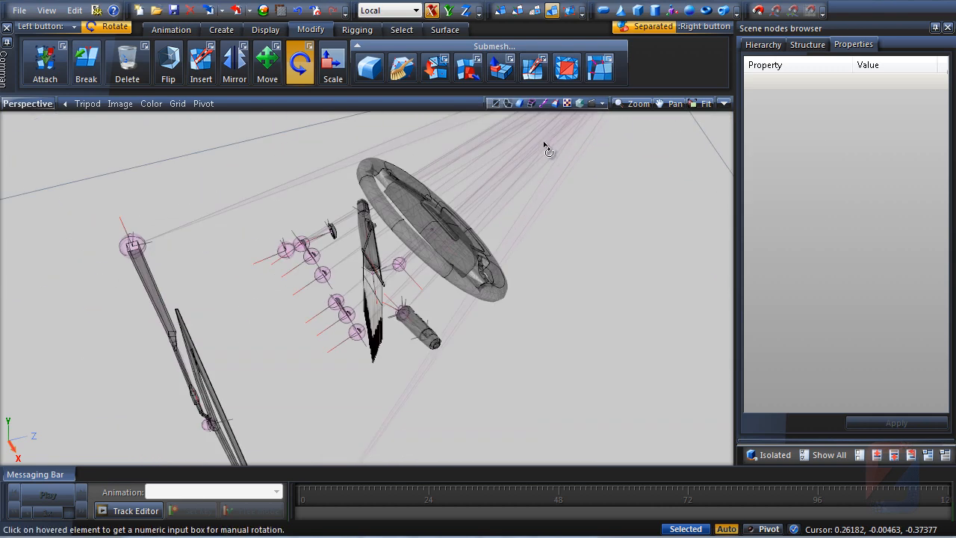
pyautogui.scroll(10, 434, 298)
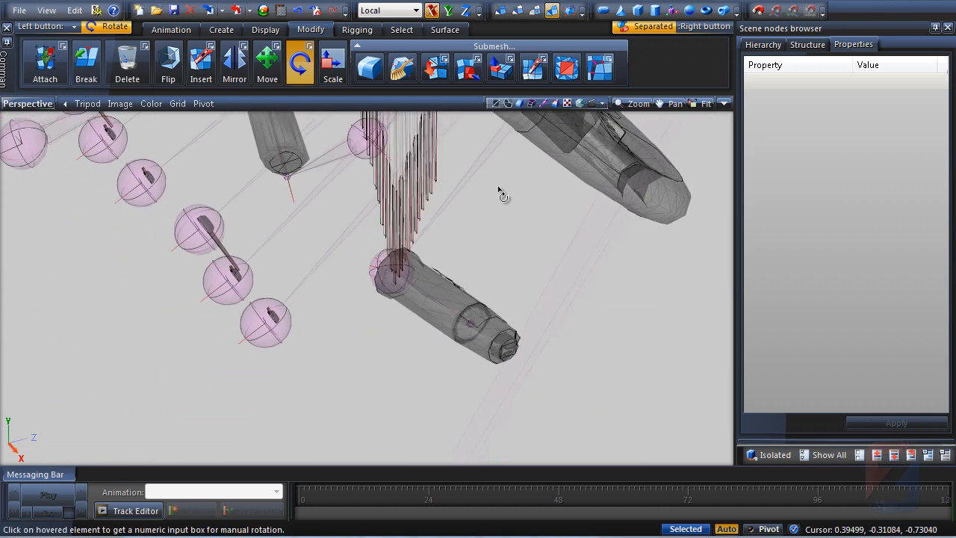
pyautogui.scroll(4, 500, 193)
# Hide the default flag node while keeping Defaultpart visible in the scene tree
pyautogui.click(807, 45)
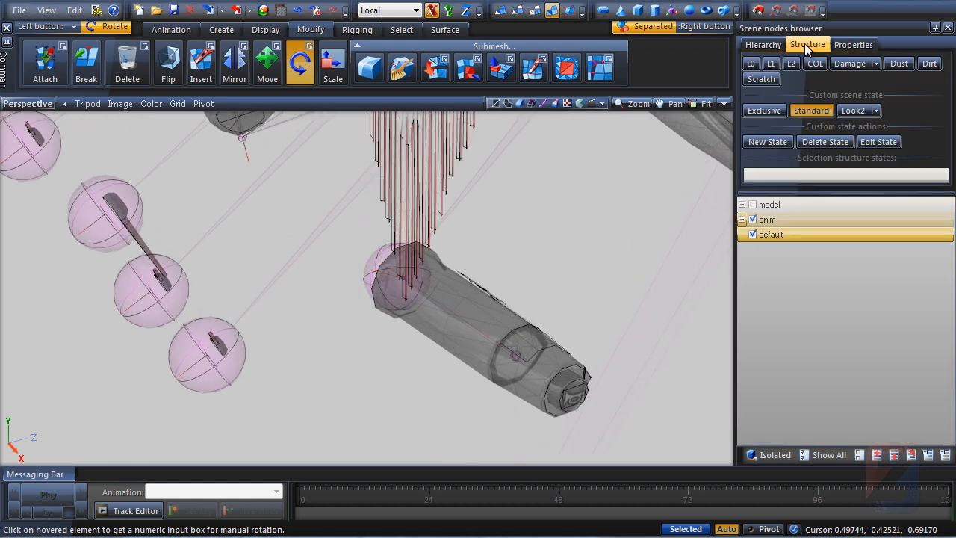
pyautogui.click(742, 220)
pyautogui.scroll(-5, 802, 233)
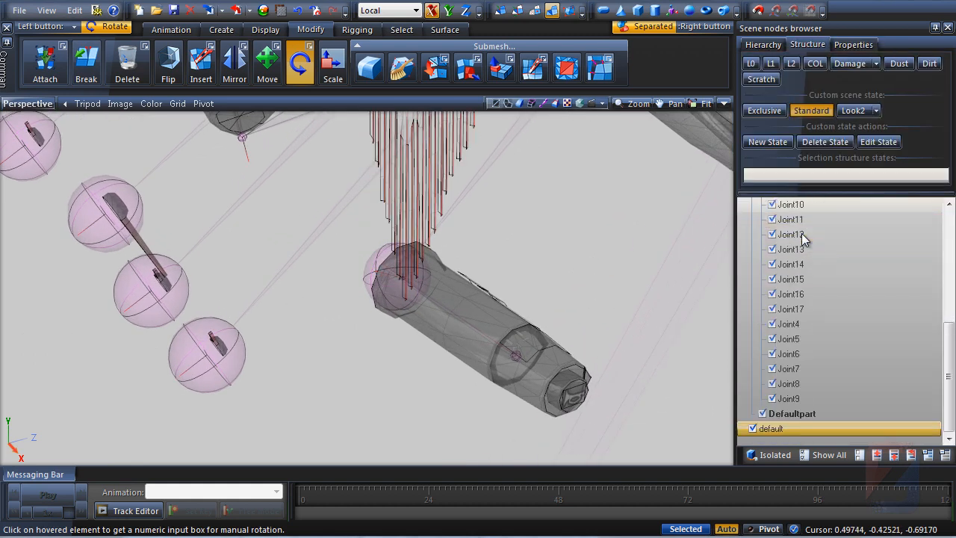
pyautogui.click(763, 414)
pyautogui.moveTo(407, 342); pyautogui.dragTo(423, 346, button='middle')
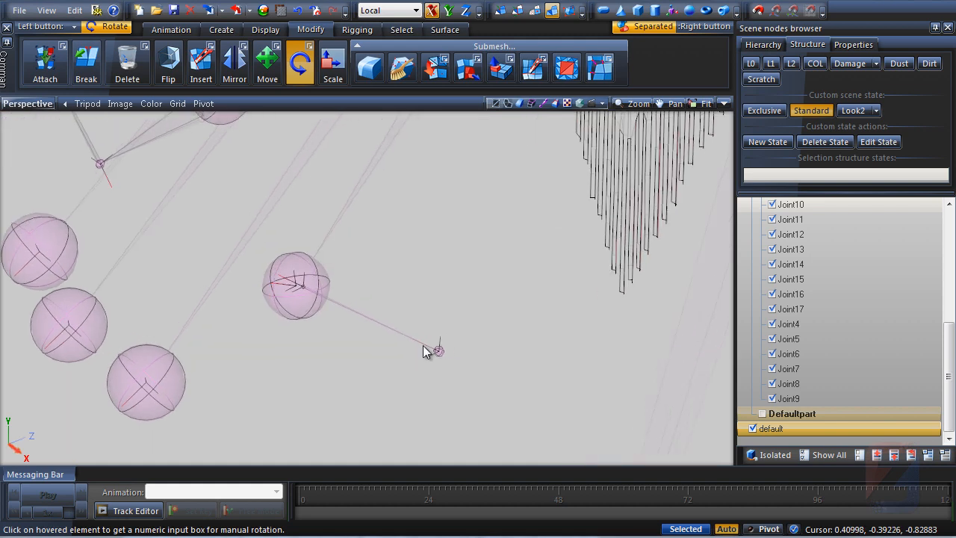
pyautogui.click(752, 429)
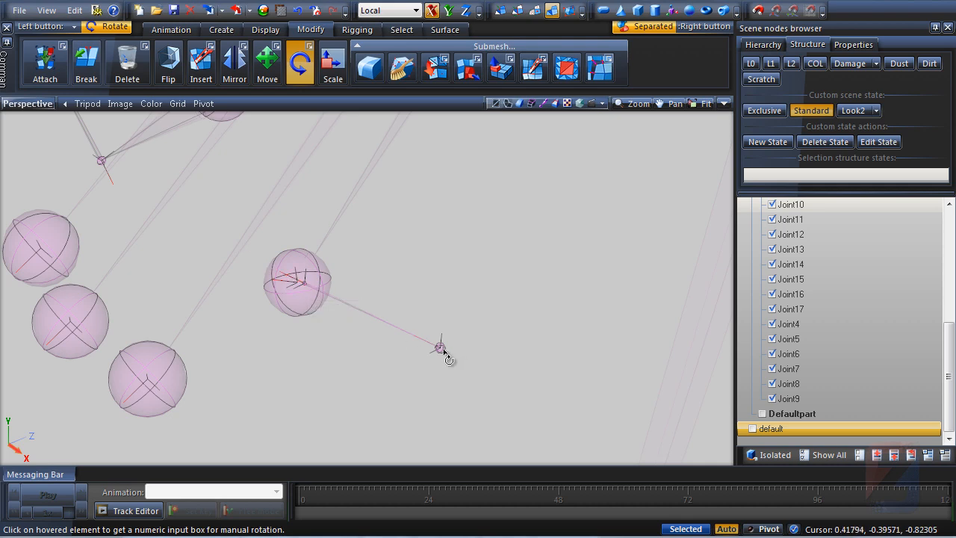
pyautogui.click(763, 414)
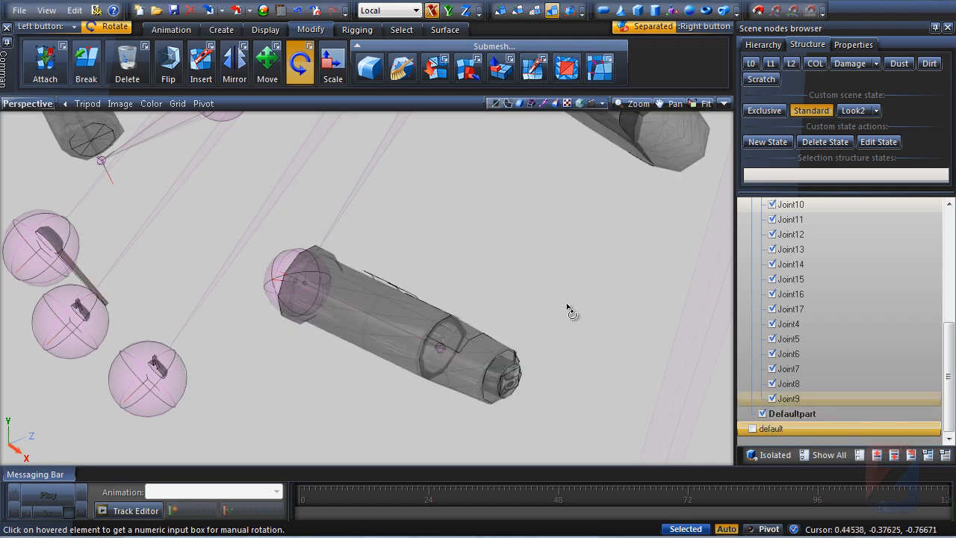
# Try rotating the steering column stalk joint about the Y axis and undo the rotation
pyautogui.moveTo(572, 314); pyautogui.dragTo(438, 247, button='middle')
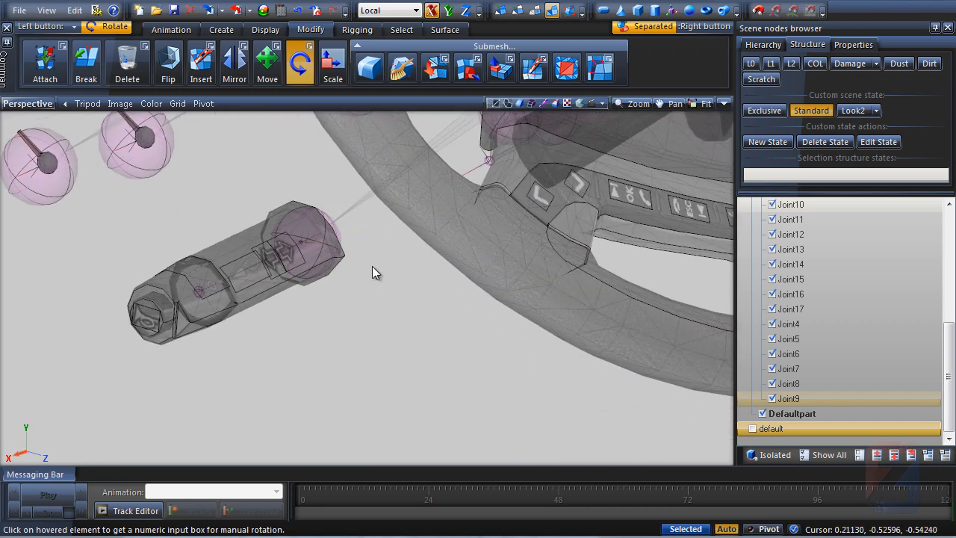
pyautogui.moveTo(372, 266); pyautogui.dragTo(467, 275, button='middle')
pyautogui.hotkey('ctrl', 'a')
pyautogui.click(449, 10)
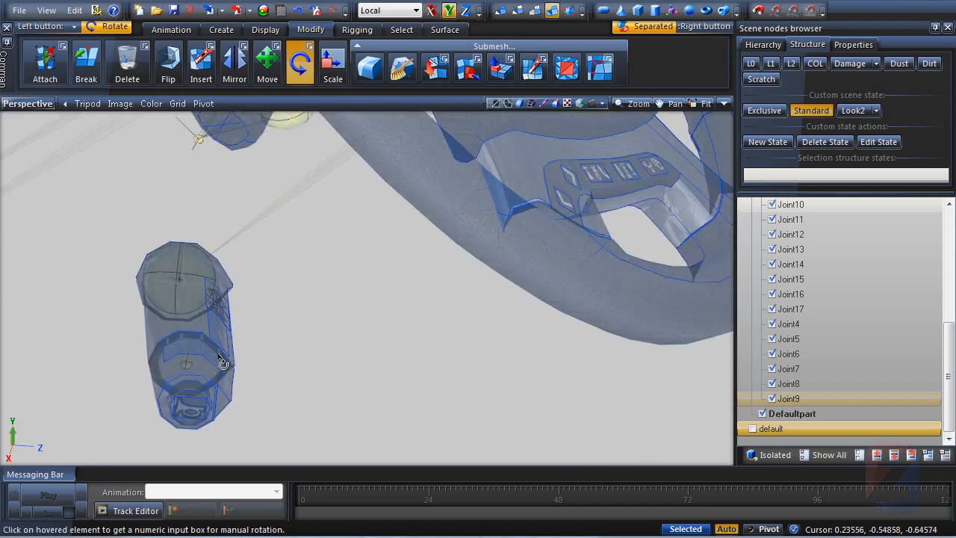
pyautogui.moveTo(222, 363); pyautogui.dragTo(52, 359, button='middle')
pyautogui.moveTo(101, 357); pyautogui.dragTo(91, 241)
pyautogui.moveTo(299, 299); pyautogui.dragTo(121, 306, button='middle')
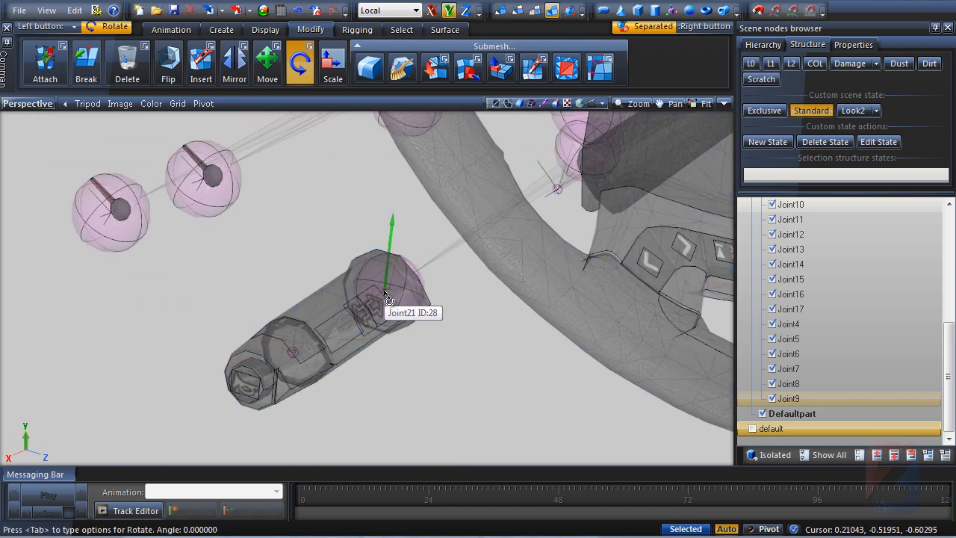
pyautogui.moveTo(388, 299); pyautogui.dragTo(401, 70)
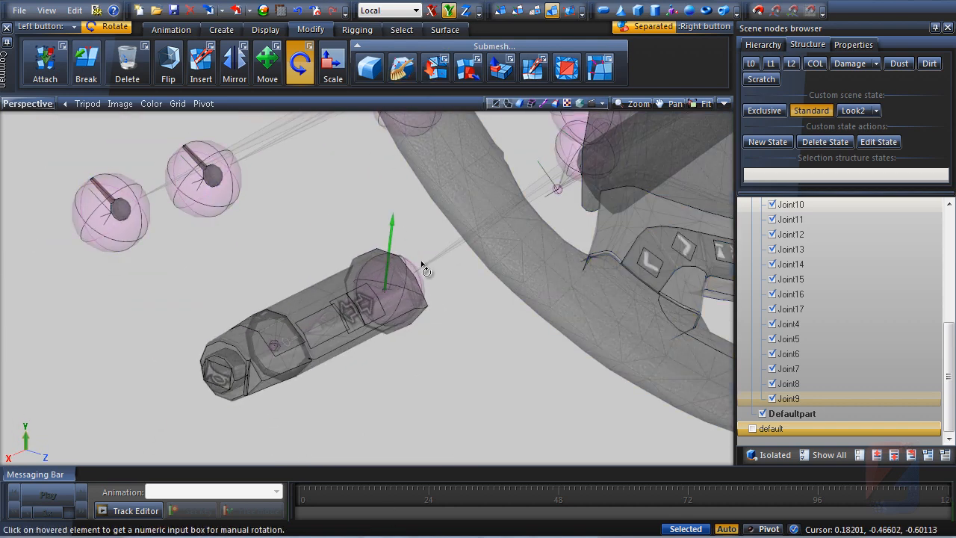
pyautogui.hotkey('ctrl', 'z')
# Rotate the steering column stalk joint about the Z axis by about 6 degrees
pyautogui.click(466, 12)
pyautogui.moveTo(416, 271); pyautogui.dragTo(454, 344)
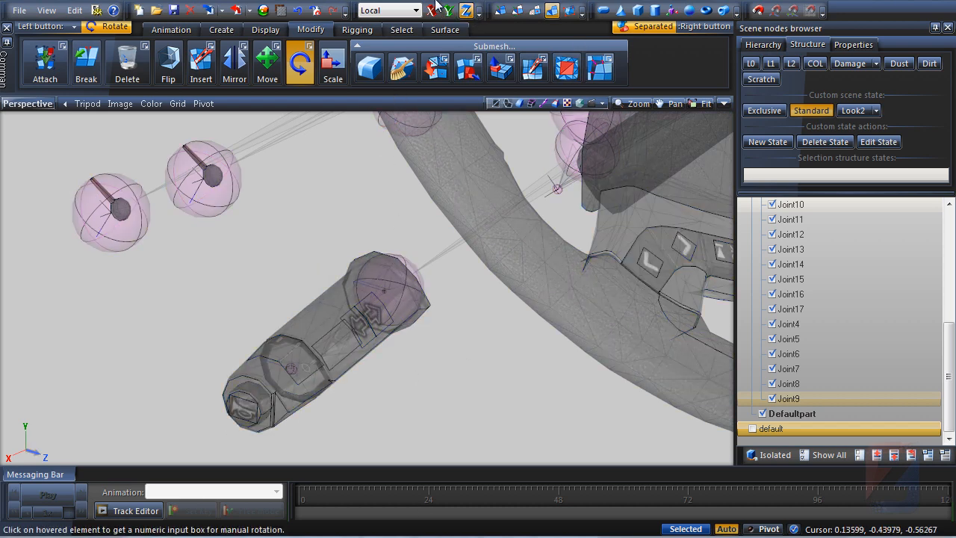
pyautogui.moveTo(297, 379); pyautogui.dragTo(298, 382)
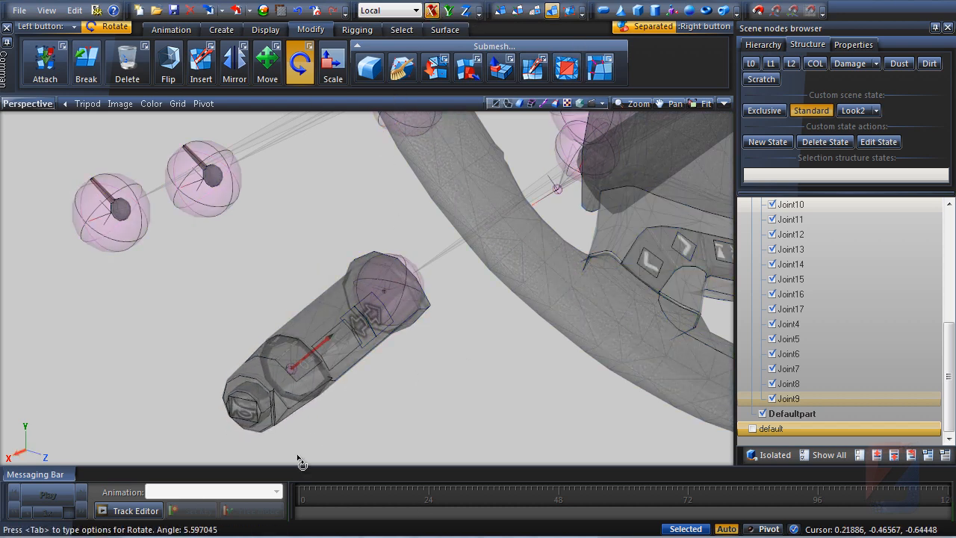
pyautogui.moveTo(296, 459); pyautogui.dragTo(512, 386)
pyautogui.scroll(-5, 459, 411)
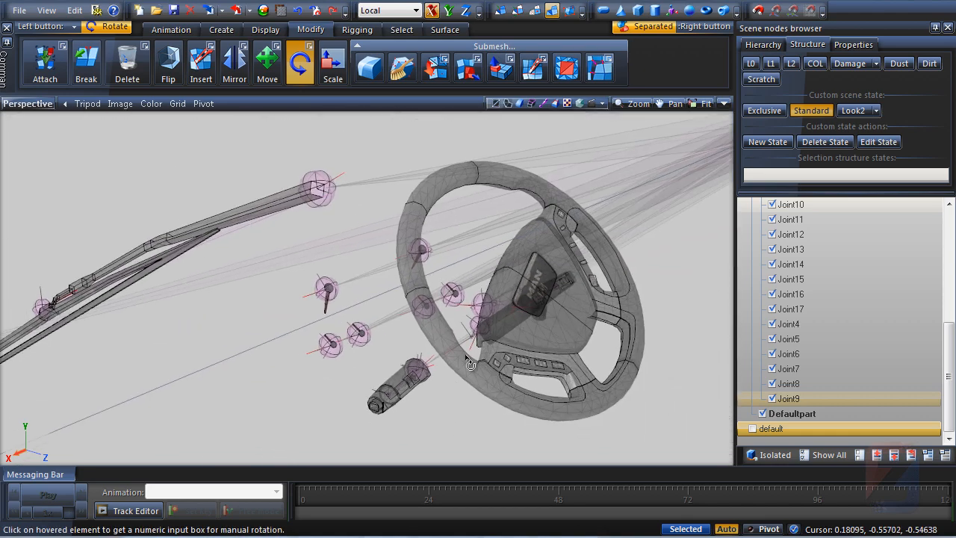
# Show the default flag node again and switch to a two-viewport layout
pyautogui.scroll(-2, 467, 361)
pyautogui.moveTo(375, 399); pyautogui.dragTo(590, 366, button='middle')
pyautogui.scroll(-2, 590, 366)
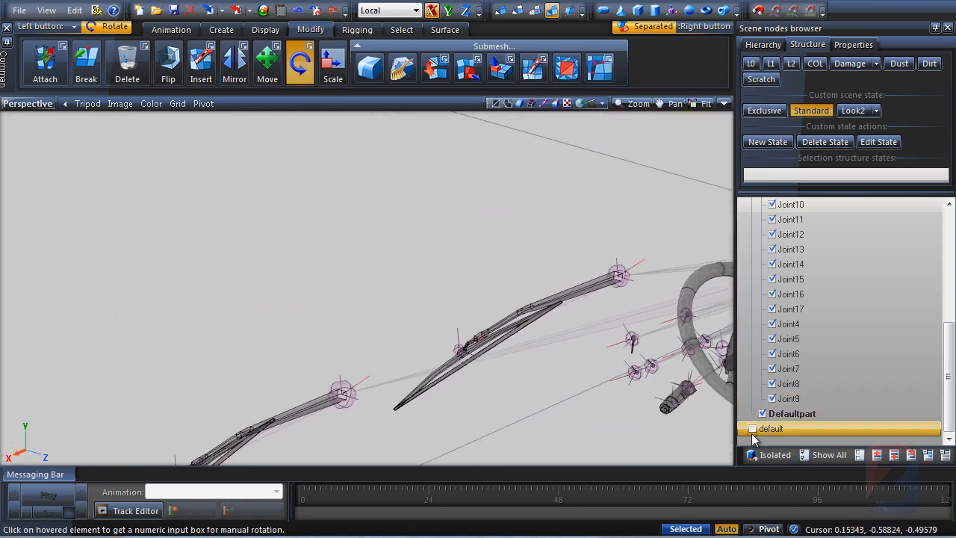
pyautogui.click(752, 431)
pyautogui.moveTo(431, 289); pyautogui.dragTo(541, 258, button='middle')
pyautogui.click(722, 103)
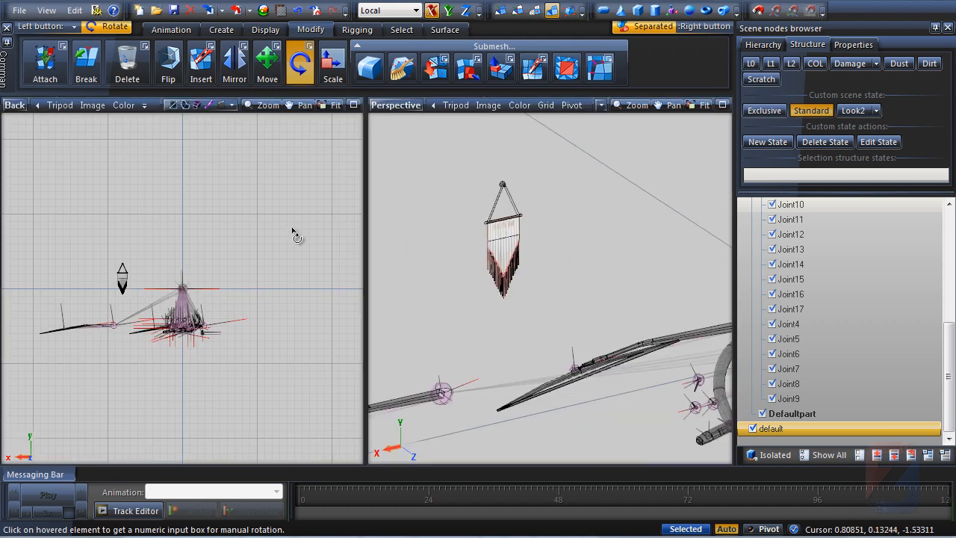
# Maximize the Back view and start the Bone tool from the Rigging tools
pyautogui.scroll(5, 189, 288)
pyautogui.moveTo(187, 284); pyautogui.dragTo(147, 276, button='middle')
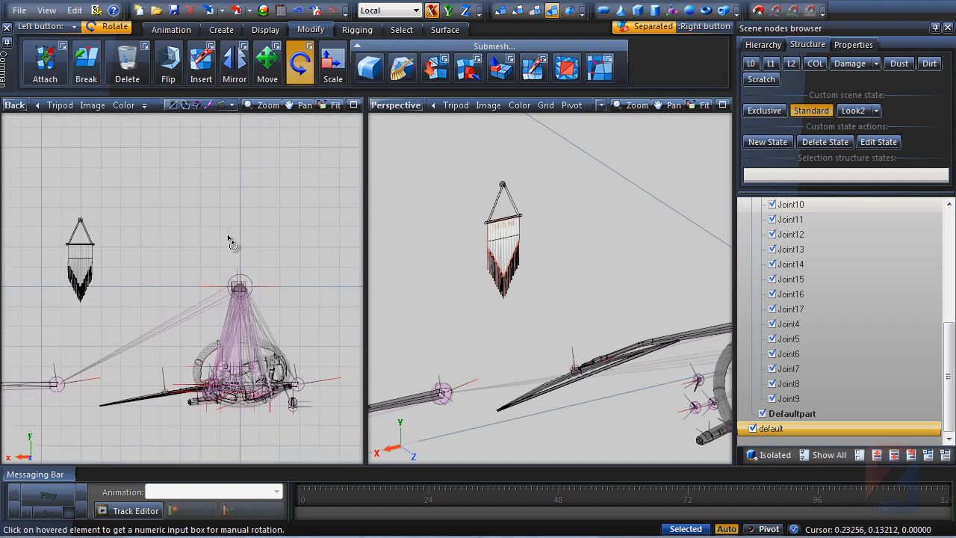
pyautogui.click(353, 106)
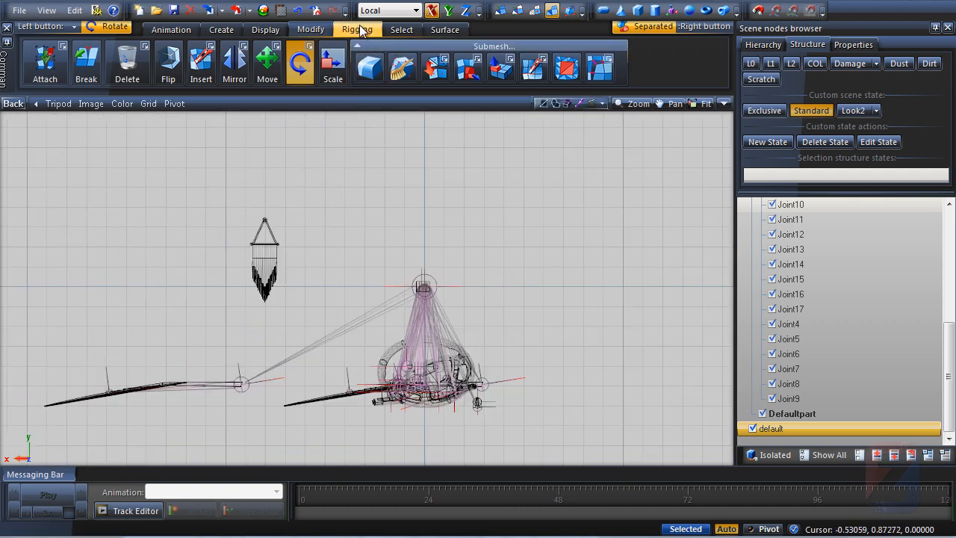
pyautogui.click(357, 30)
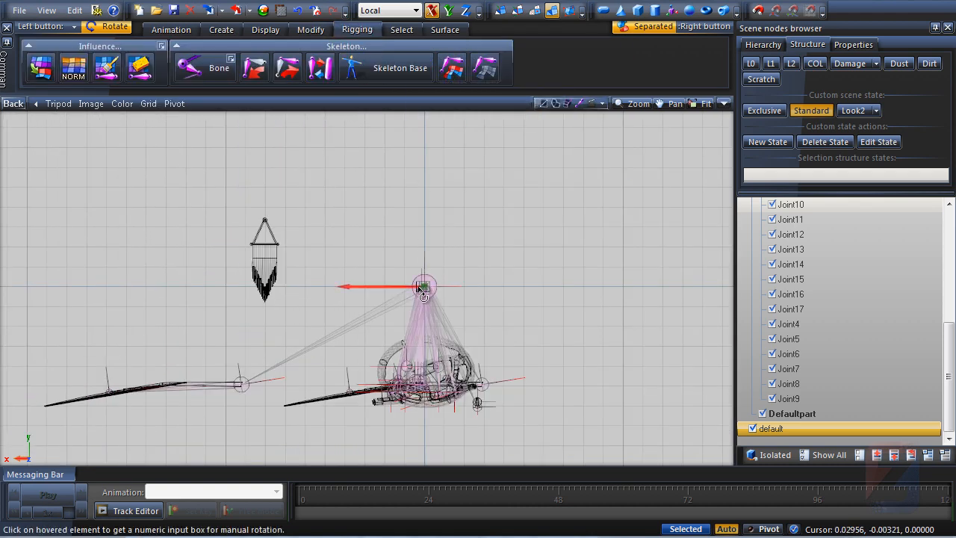
pyautogui.click(220, 72)
pyautogui.moveTo(314, 148); pyautogui.dragTo(302, 184, button='middle')
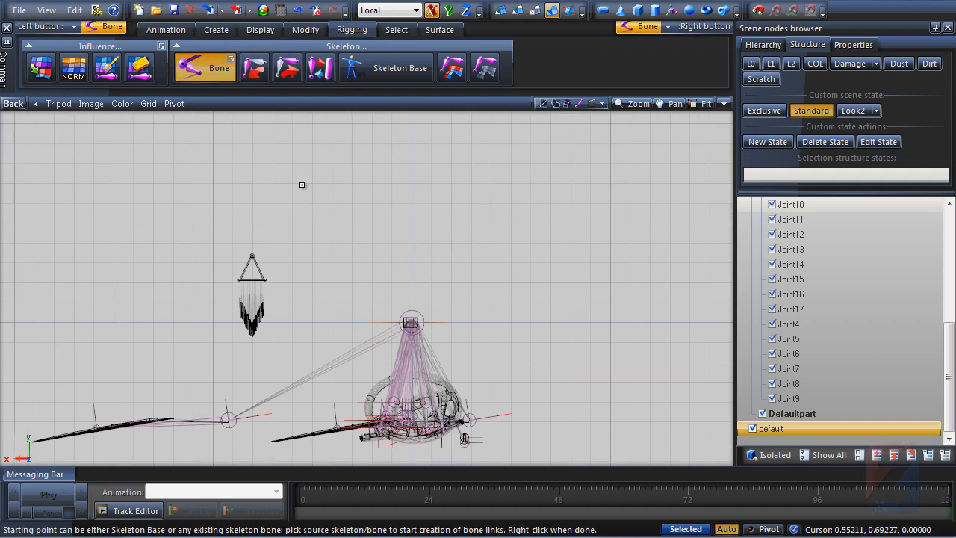
pyautogui.scroll(5, 313, 275)
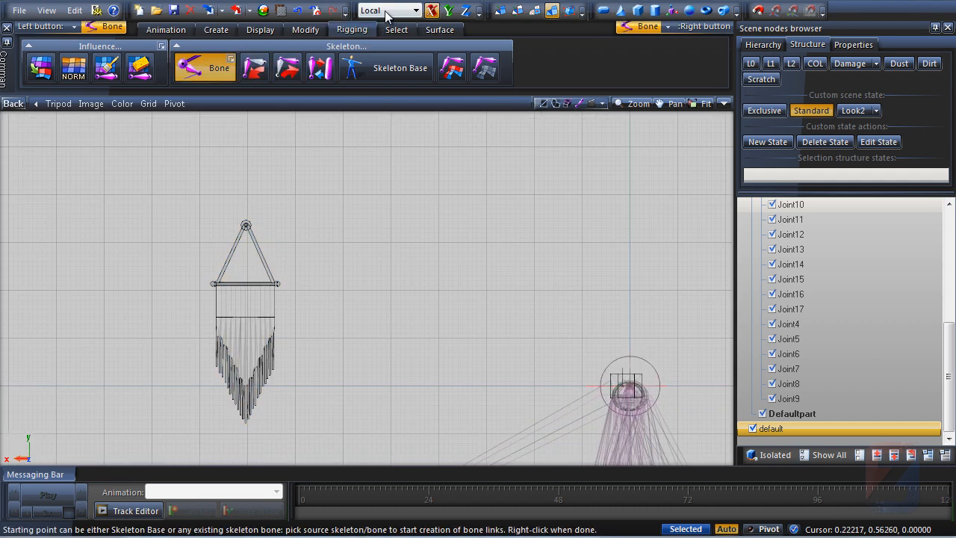
# Set the transform coordinate system to Screen and constrain to the Y axis
pyautogui.click(387, 10)
pyautogui.click(385, 44)
pyautogui.click(449, 12)
# Create a chain of bones from the root down the flag's centre: its top, hanging bar, and fringe bottom
pyautogui.scroll(1, 425, 304)
pyautogui.moveTo(425, 304); pyautogui.dragTo(368, 271, button='middle')
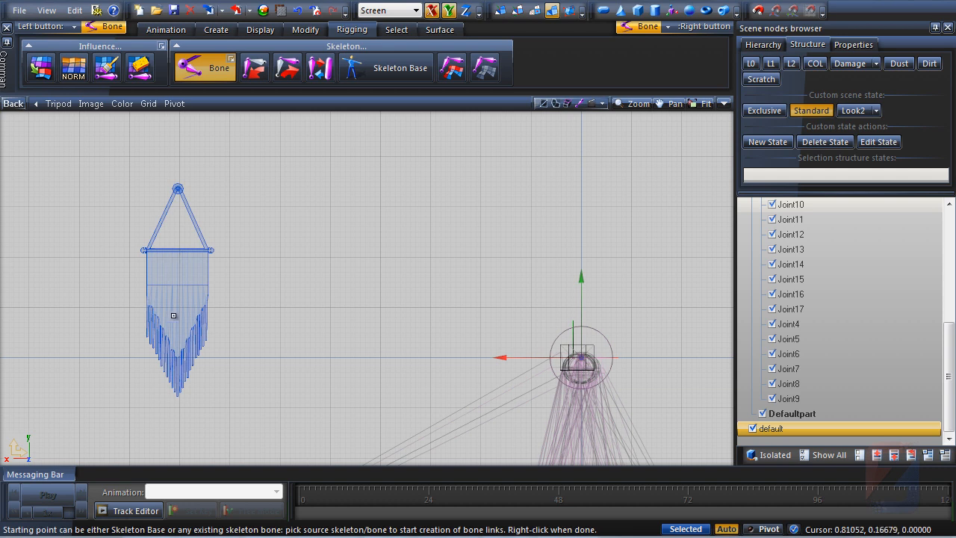
pyautogui.click(256, 359)
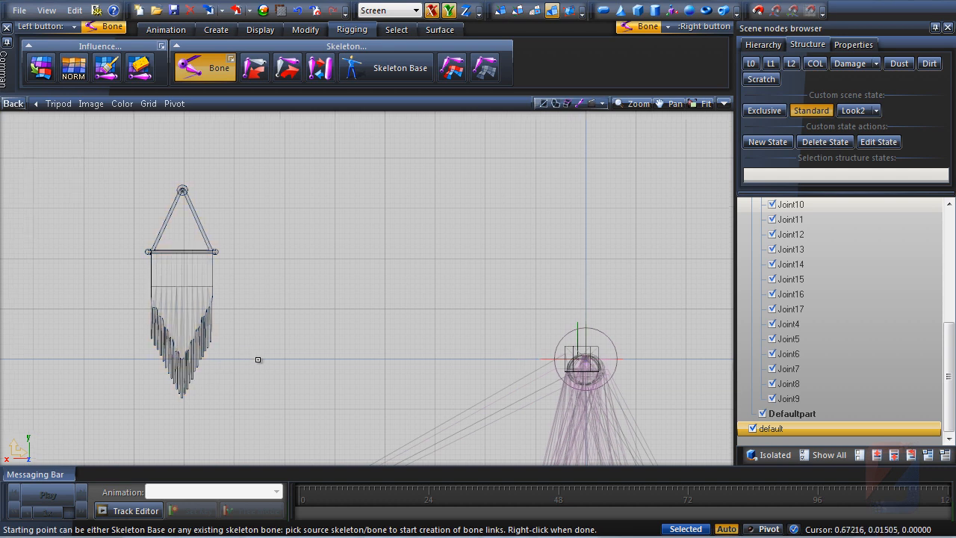
pyautogui.moveTo(256, 359); pyautogui.dragTo(308, 370, button='middle')
pyautogui.scroll(1, 308, 370)
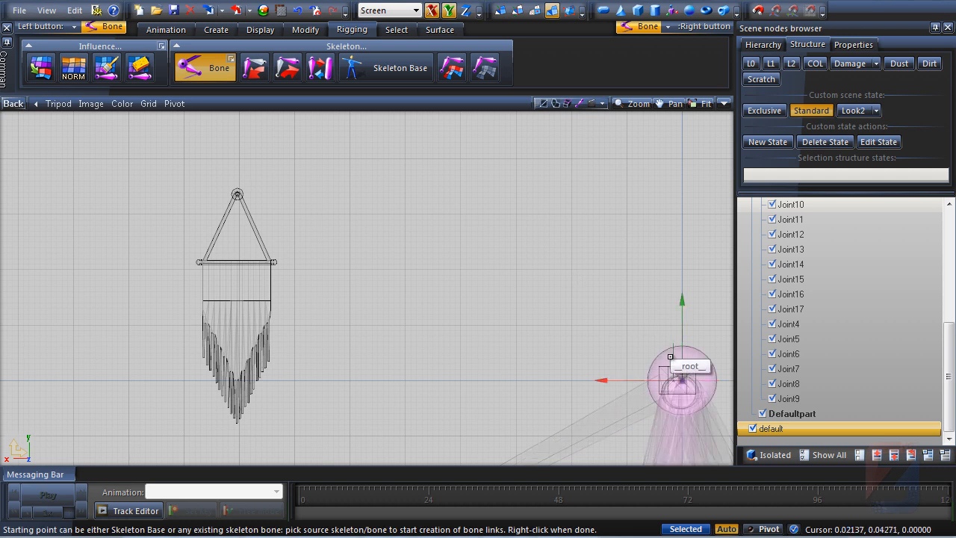
pyautogui.press('ctrl')
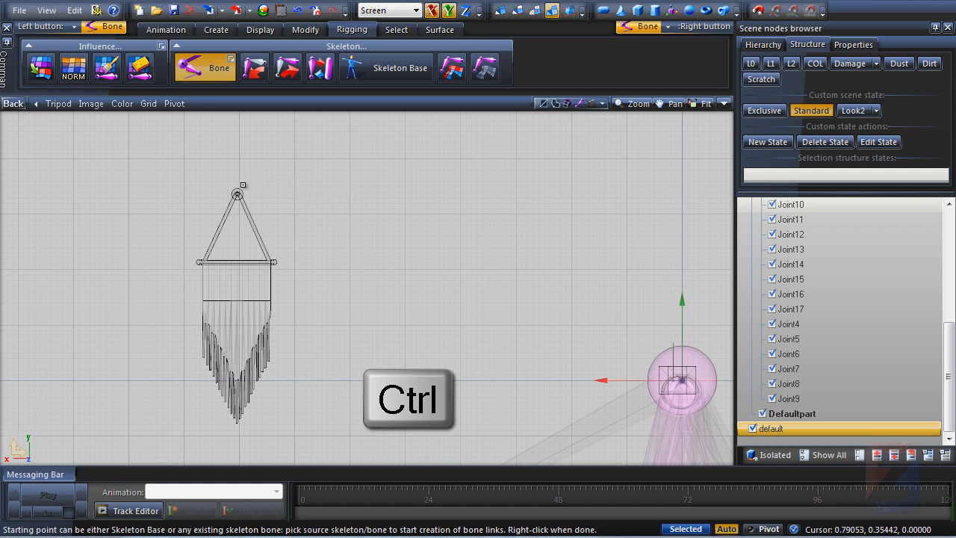
pyautogui.keyDown('ctrl'); pyautogui.click(238, 194); pyautogui.keyUp('ctrl')
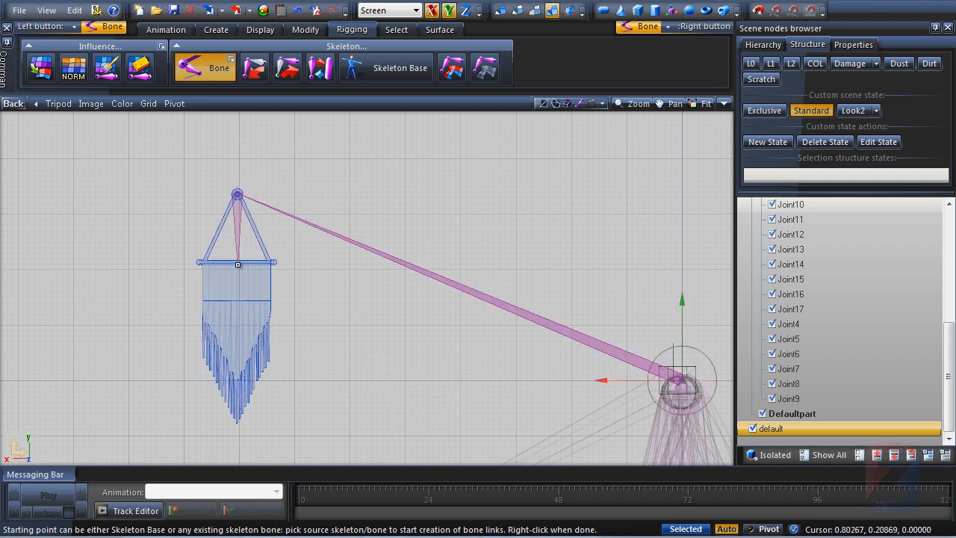
pyautogui.click(237, 264)
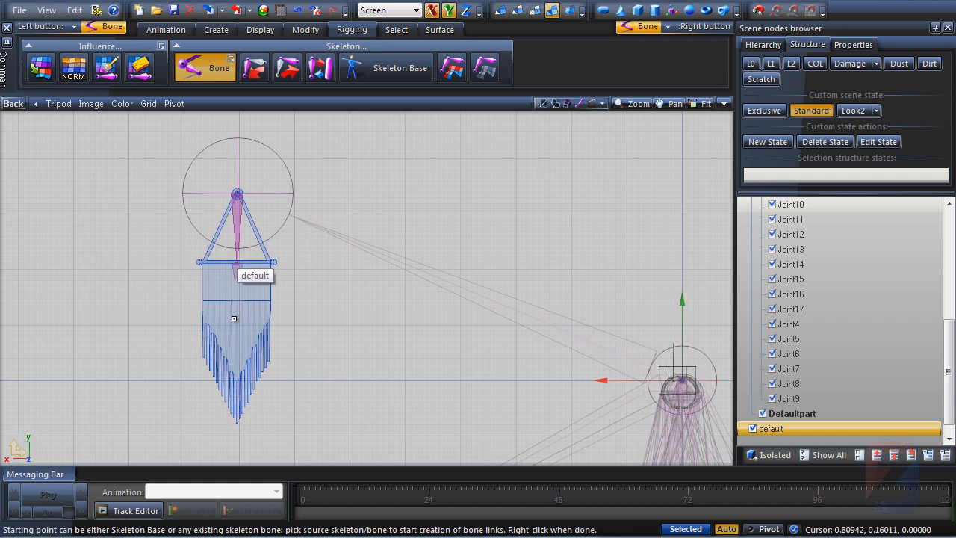
pyautogui.click(237, 381)
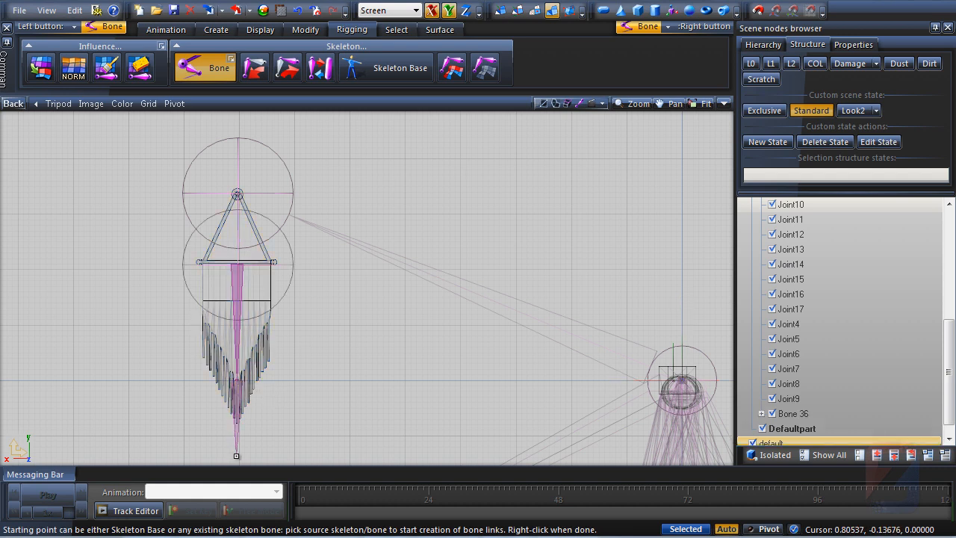
pyautogui.click(236, 455)
# Expand the new bone chain in the scene tree, restore the two-viewport layout and leave the Bone tool
pyautogui.scroll(-5, 352, 329)
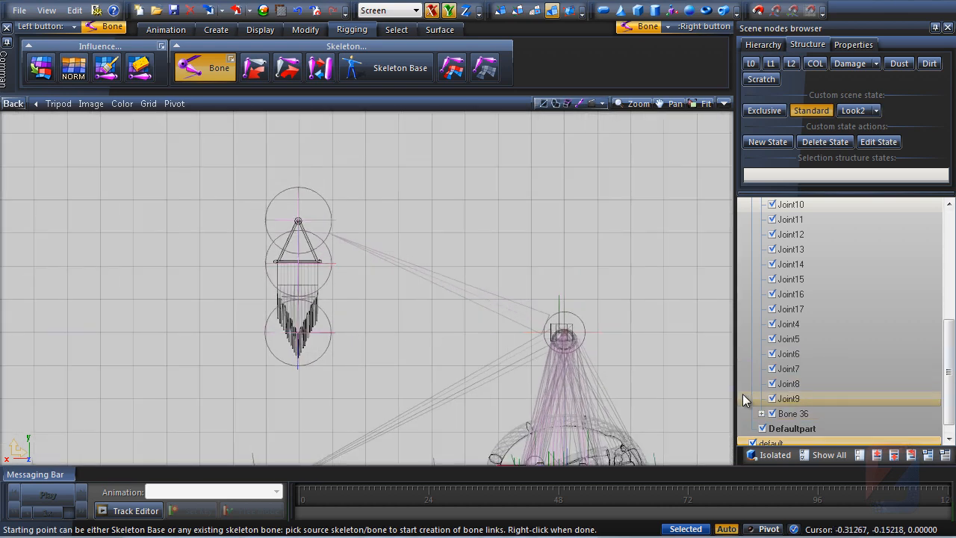
pyautogui.click(761, 414)
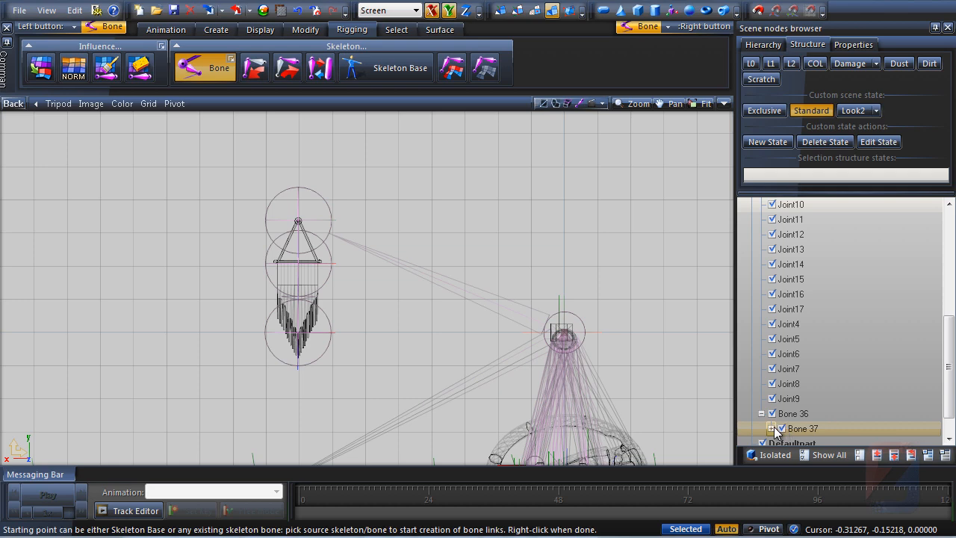
pyautogui.click(771, 429)
pyautogui.click(724, 103)
pyautogui.moveTo(571, 287); pyautogui.dragTo(544, 299, button='middle')
pyautogui.click(207, 65)
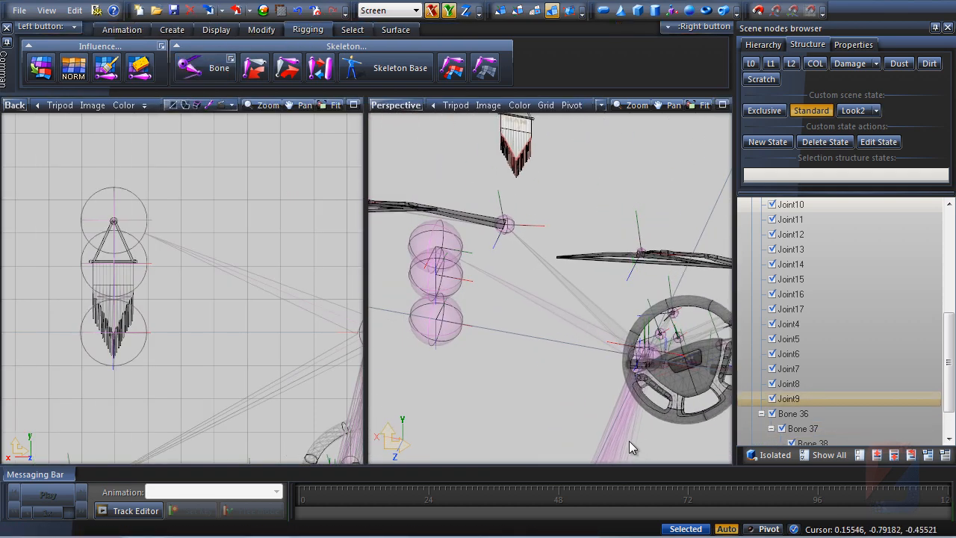
# Select the three new flag bones and set their influence envelope Rigid radius to 0.020, then apply
pyautogui.moveTo(630, 441); pyautogui.dragTo(532, 360, button='middle')
pyautogui.moveTo(427, 388); pyautogui.dragTo(515, 236)
pyautogui.click(853, 44)
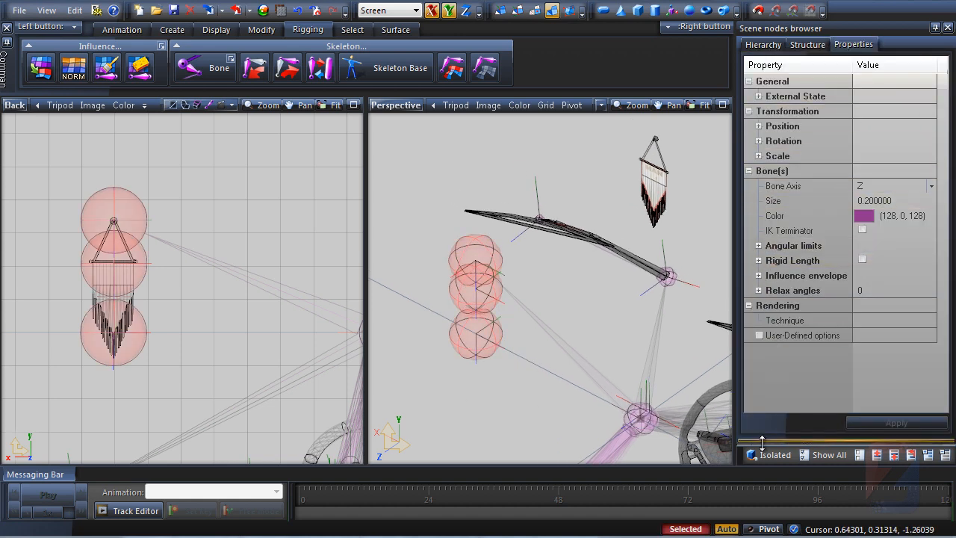
pyautogui.moveTo(762, 443); pyautogui.dragTo(762, 329)
pyautogui.scroll(-3, 763, 187)
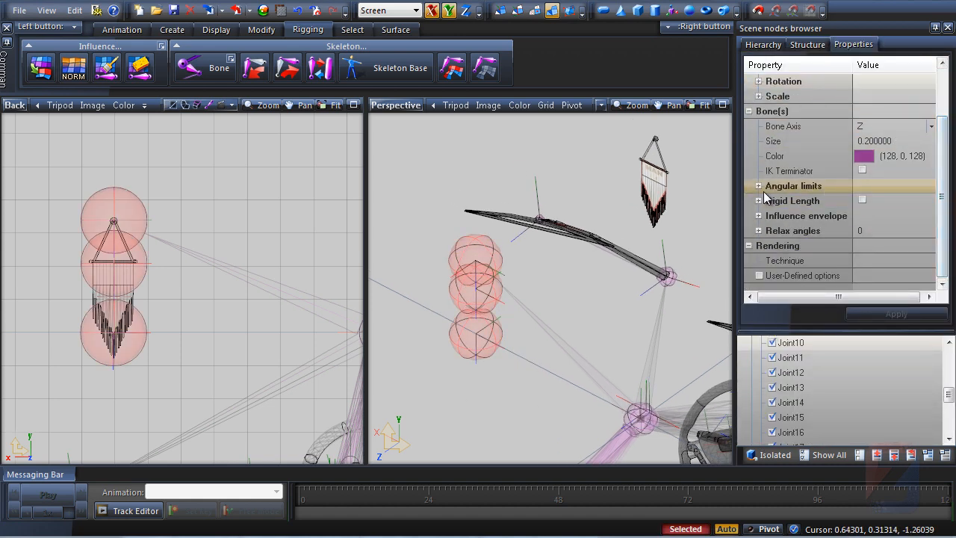
pyautogui.click(758, 217)
pyautogui.click(886, 231)
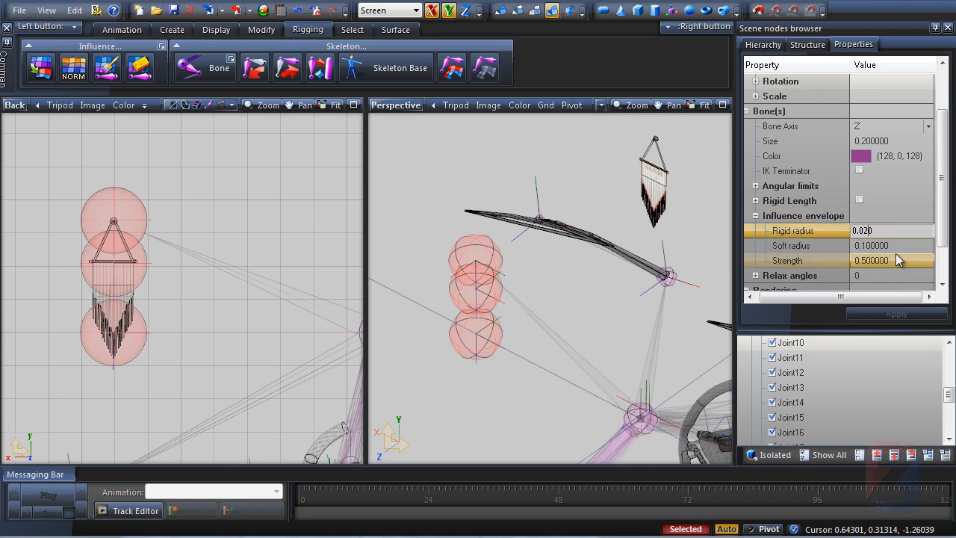
pyautogui.press('Return')
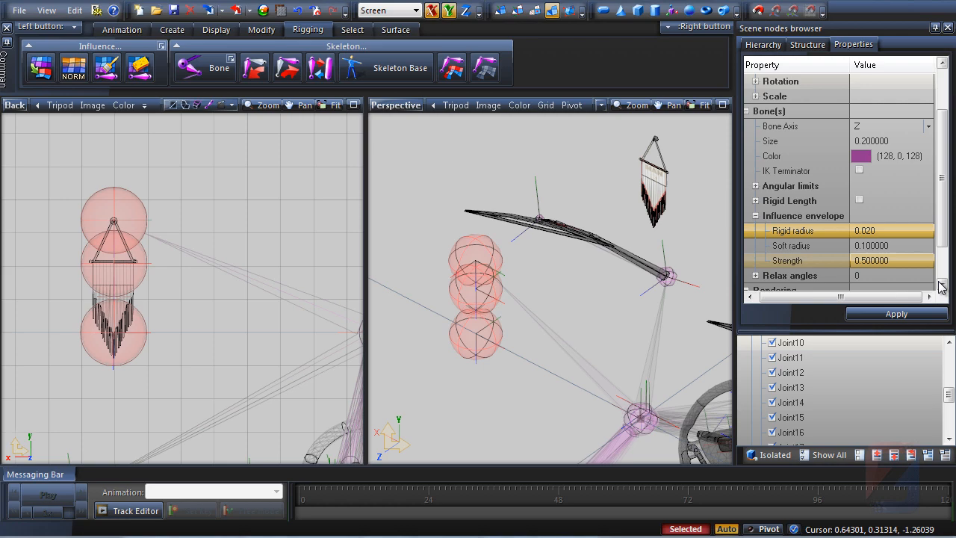
pyautogui.click(909, 318)
# Switch to the Move tool and enable bones Setup Mode on the root joint
pyautogui.click(524, 354)
pyautogui.moveTo(523, 355); pyautogui.dragTo(510, 370, button='middle')
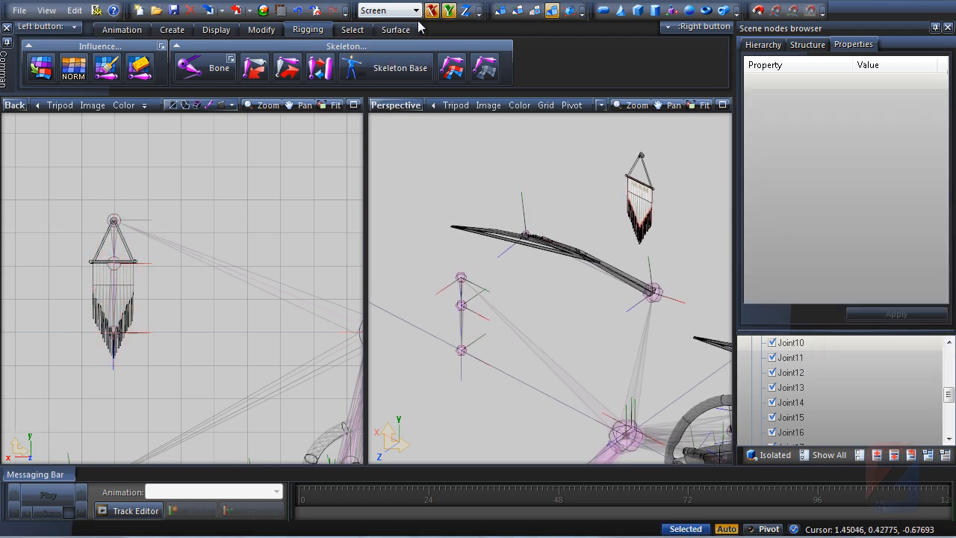
pyautogui.click(261, 29)
pyautogui.click(267, 67)
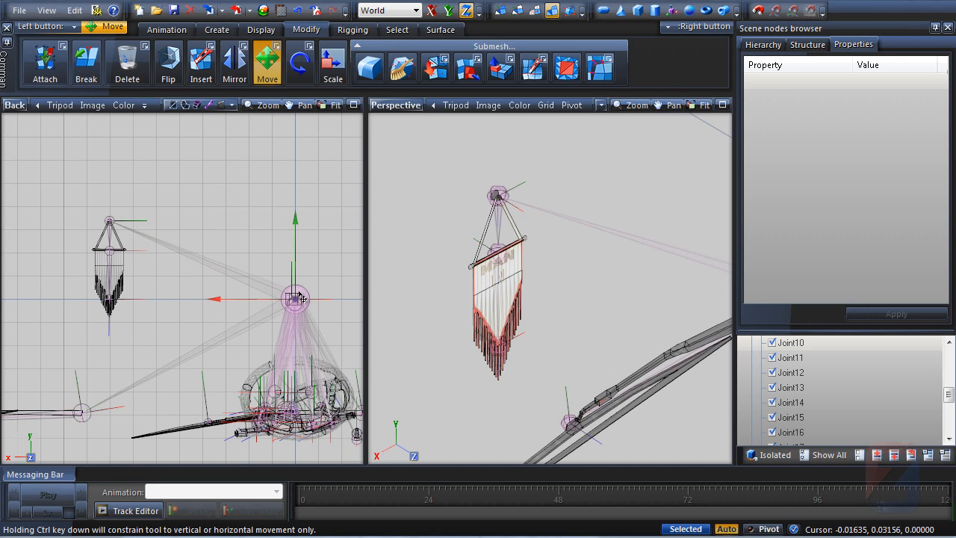
pyautogui.rightClick(299, 298)
pyautogui.moveTo(313, 301)
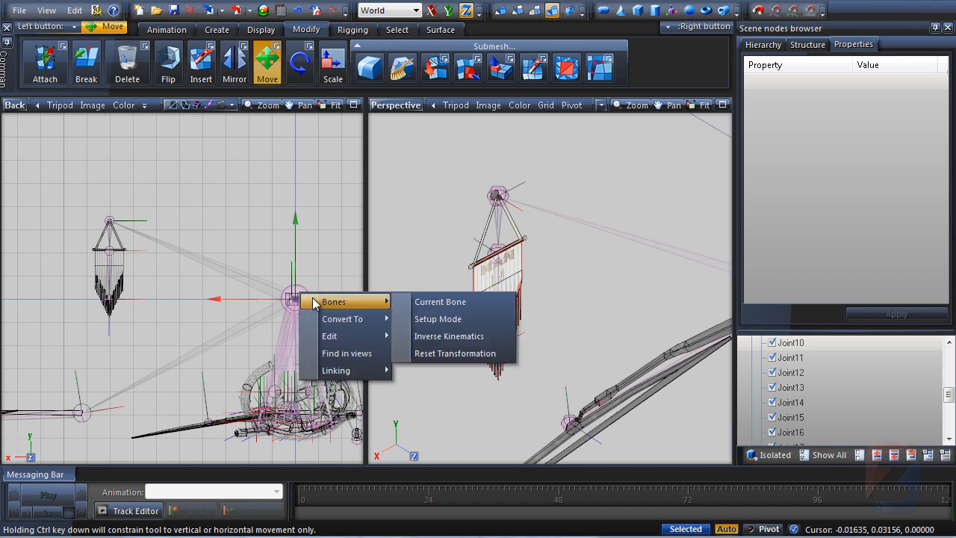
pyautogui.click(438, 319)
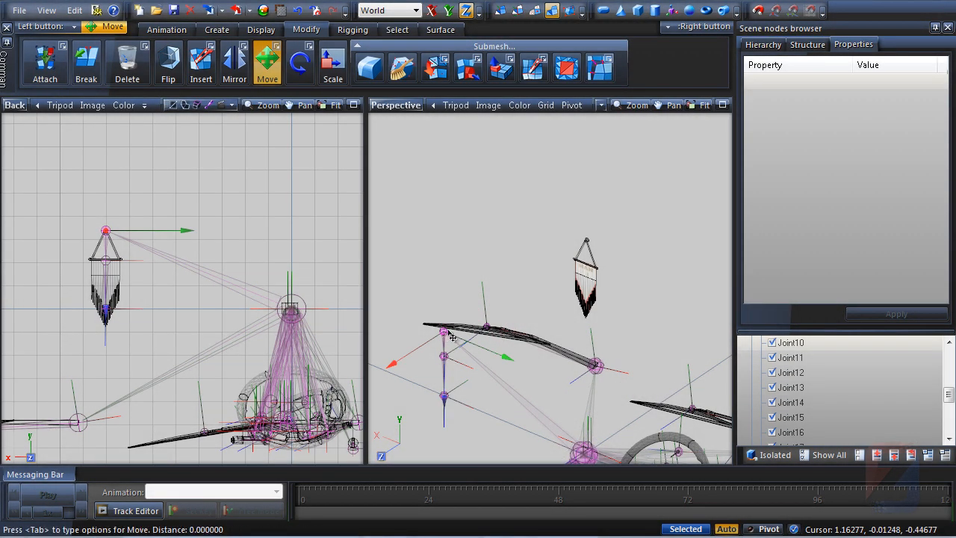
# Reset the root joint's bone transformation
pyautogui.moveTo(452, 337); pyautogui.dragTo(626, 237)
pyautogui.moveTo(624, 230); pyautogui.dragTo(616, 265, button='middle')
pyautogui.scroll(5, 615, 266)
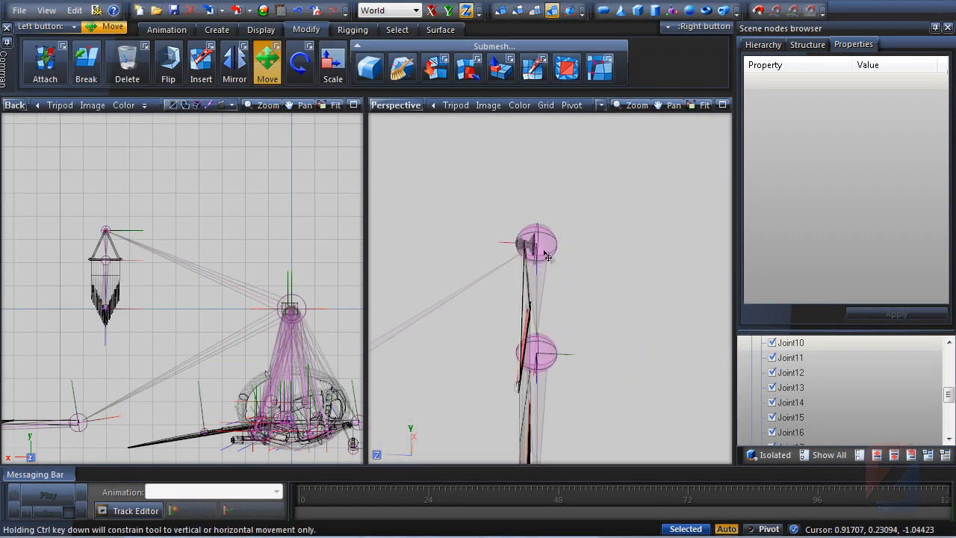
pyautogui.moveTo(542, 249); pyautogui.dragTo(534, 244)
pyautogui.moveTo(535, 247); pyautogui.dragTo(608, 248, button='middle')
pyautogui.scroll(-1, 243, 273)
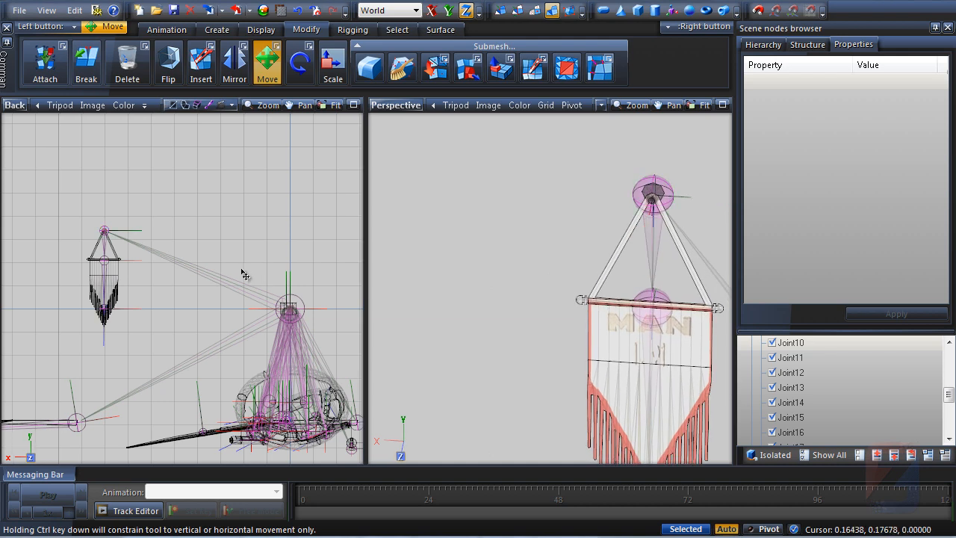
pyautogui.click(285, 304)
pyautogui.rightClick(283, 305)
pyautogui.moveTo(321, 309)
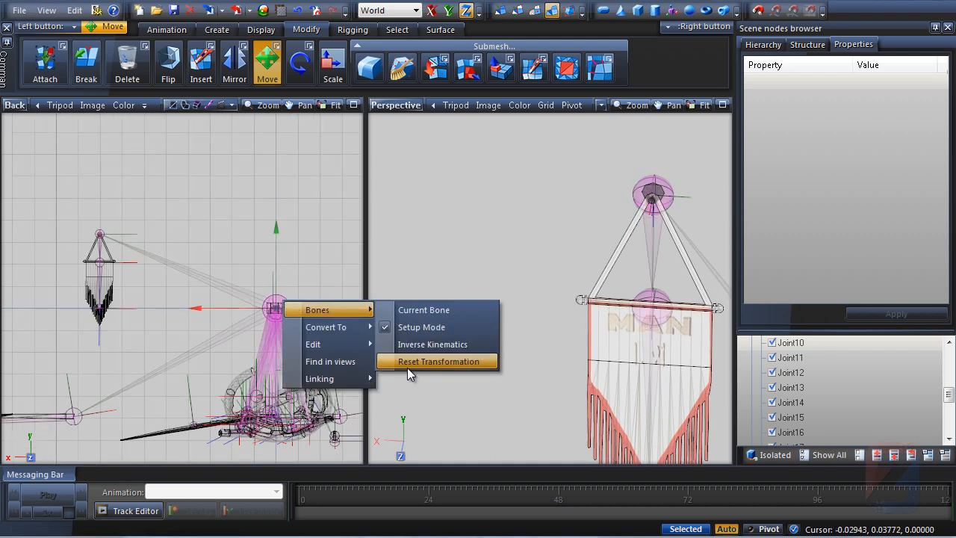
pyautogui.click(412, 367)
# Turn off bones Setup Mode on the root joint
pyautogui.rightClick(290, 313)
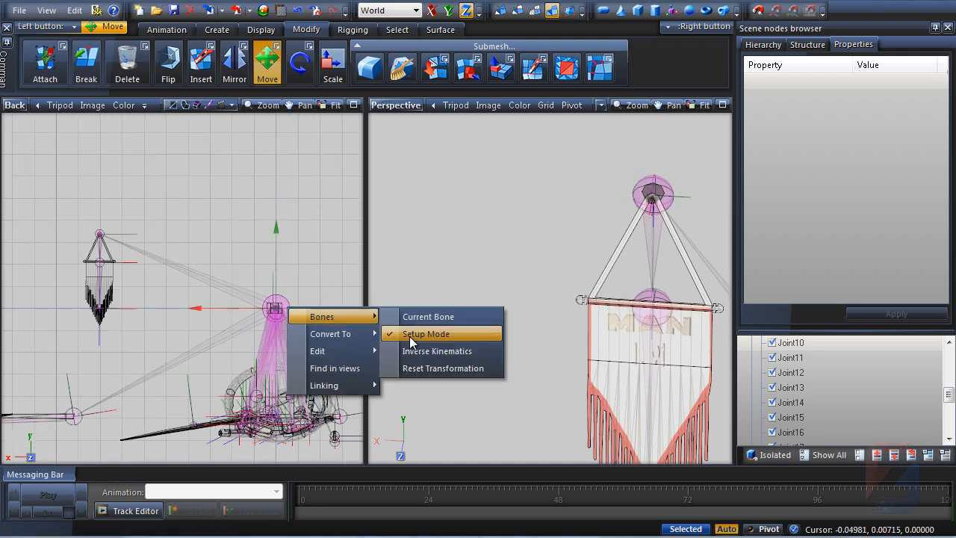
pyautogui.click(419, 337)
pyautogui.scroll(2, 173, 247)
pyautogui.scroll(3, 170, 242)
pyautogui.moveTo(170, 242); pyautogui.dragTo(273, 198, button='middle')
pyautogui.scroll(-2, 272, 196)
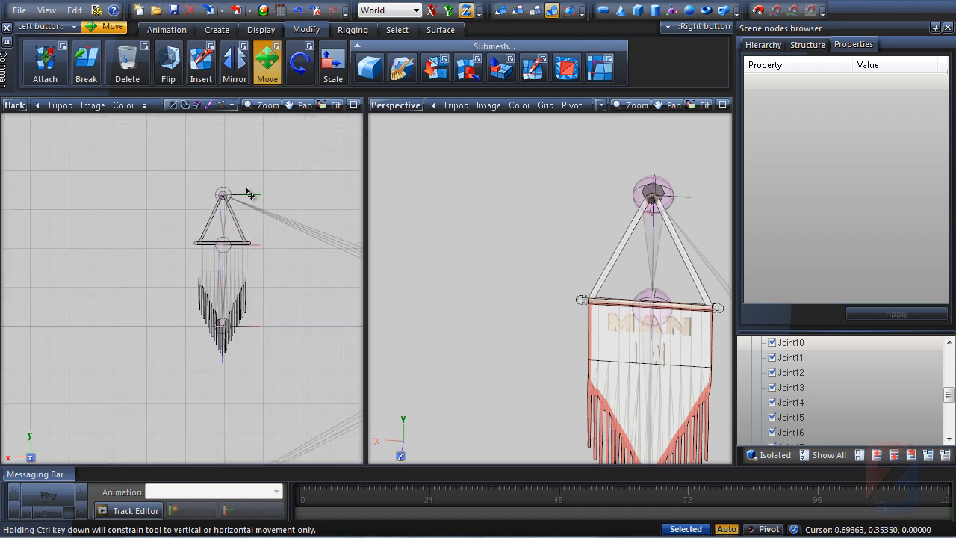
# Set the coordinate system to Local and constrain to the X axis
pyautogui.click(415, 10)
pyautogui.click(381, 30)
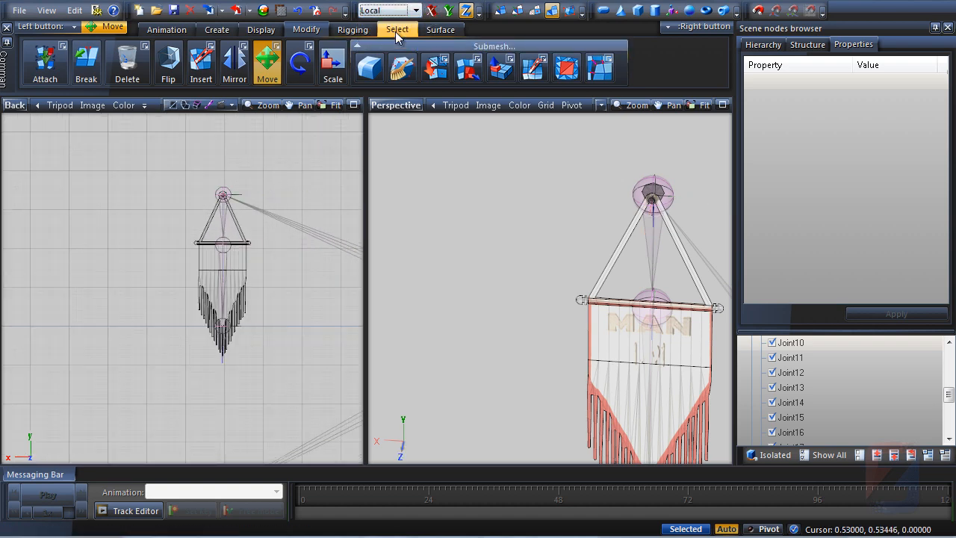
pyautogui.click(436, 10)
pyautogui.moveTo(549, 202); pyautogui.dragTo(459, 223, button='middle')
# Try rotating the flag's top bone with the Rotate tool and undo the rotation
pyautogui.click(308, 68)
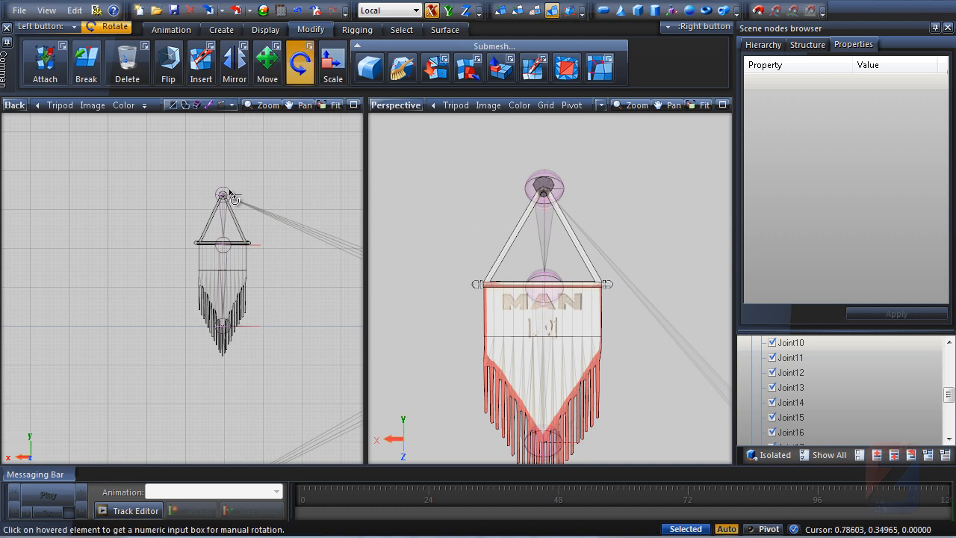
pyautogui.moveTo(230, 200); pyautogui.dragTo(234, 150)
pyautogui.hotkey('ctrl', 'z')
# Select the flag mesh in the Perspective view
pyautogui.moveTo(257, 166); pyautogui.dragTo(90, 163, button='middle')
pyautogui.scroll(-1, 90, 164)
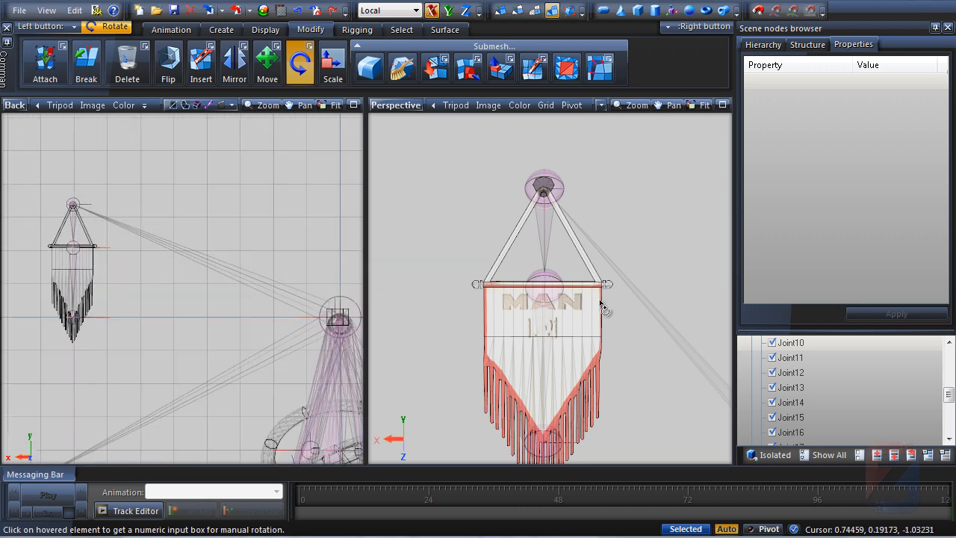
pyautogui.moveTo(556, 310); pyautogui.dragTo(576, 320, button='middle')
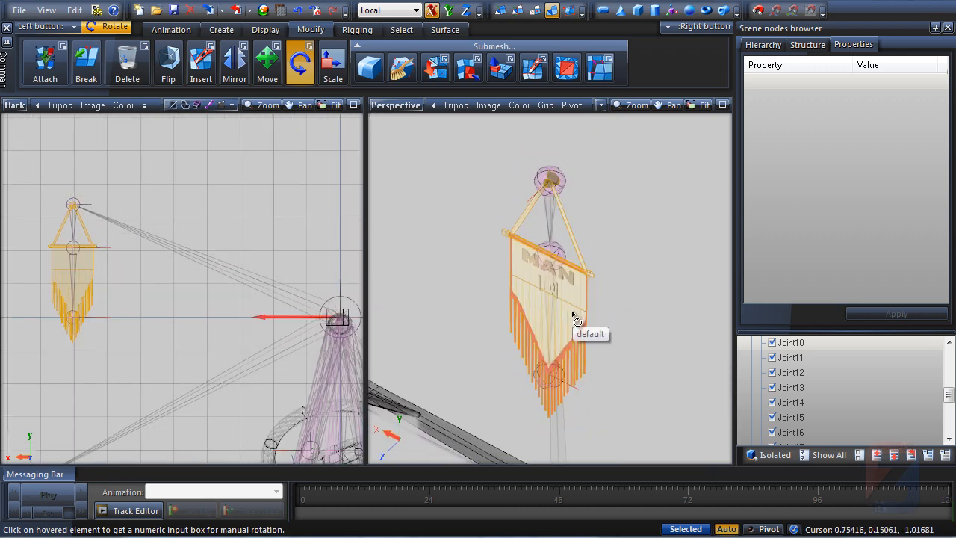
pyautogui.click(576, 320)
# Enable Diffuse Color and Rigging in the flag mesh's vertex format and apply the change
pyautogui.scroll(-1, 748, 257)
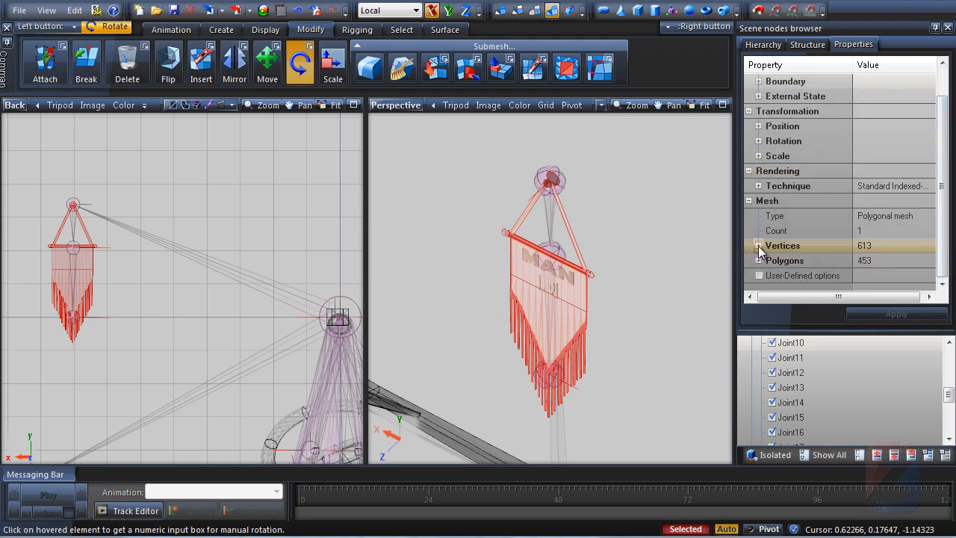
pyautogui.click(758, 246)
pyautogui.click(768, 261)
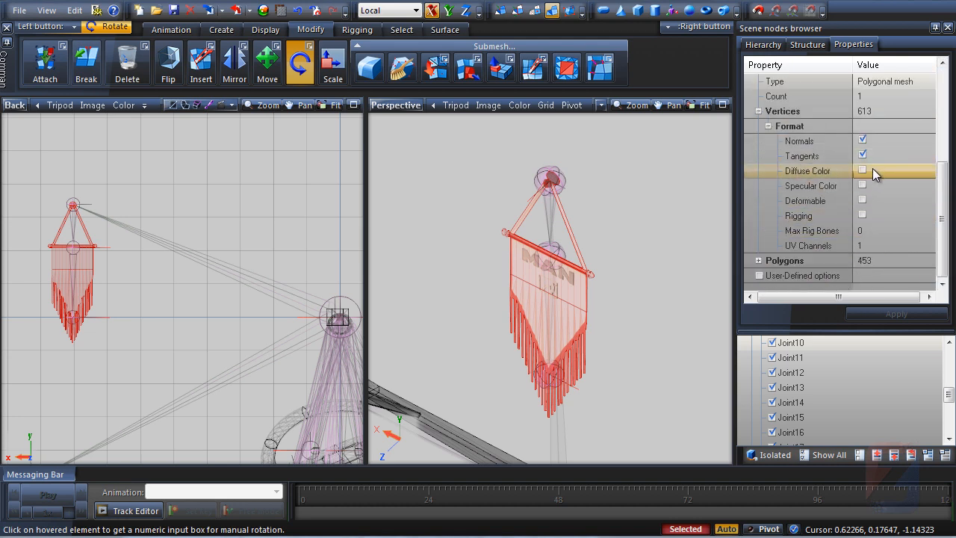
pyautogui.click(859, 171)
pyautogui.click(859, 215)
pyautogui.click(867, 231)
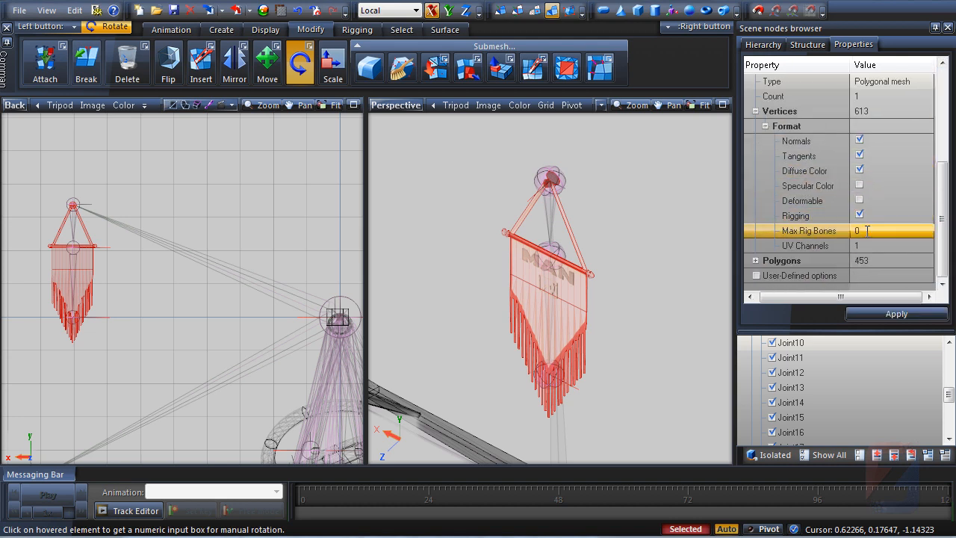
pyautogui.click(894, 314)
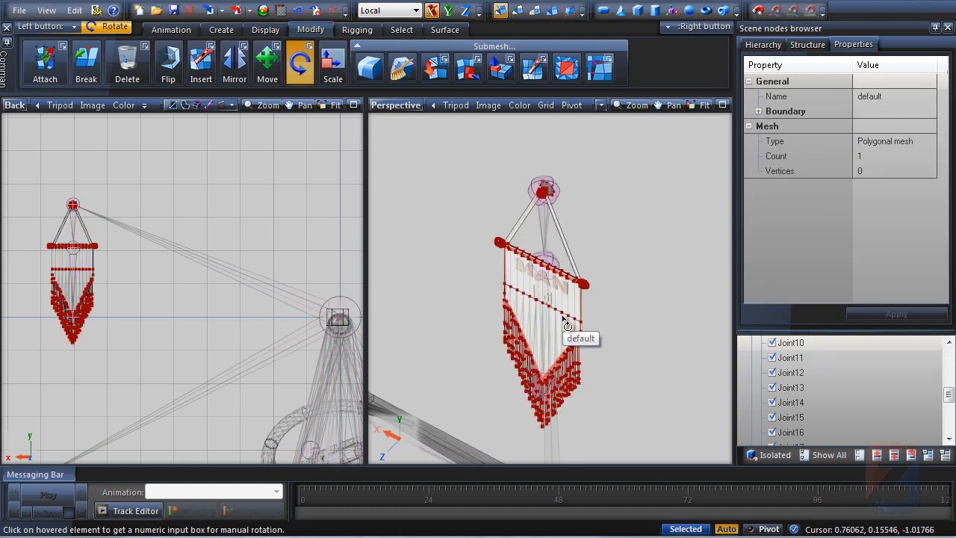
# Paint self shadows on the flag mesh with light color 167,167,167 and shadow color 36,36,36
pyautogui.click(445, 30)
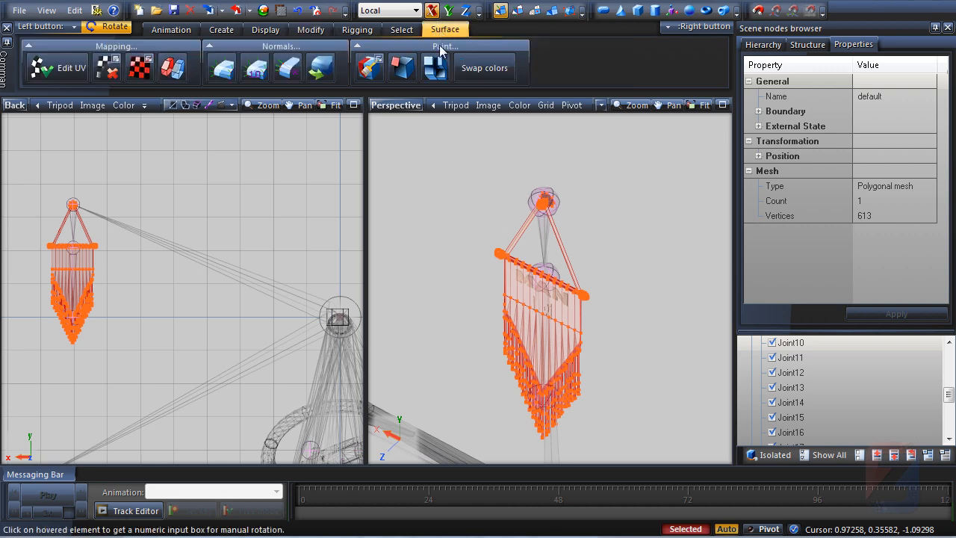
pyautogui.click(436, 67)
pyautogui.click(532, 272)
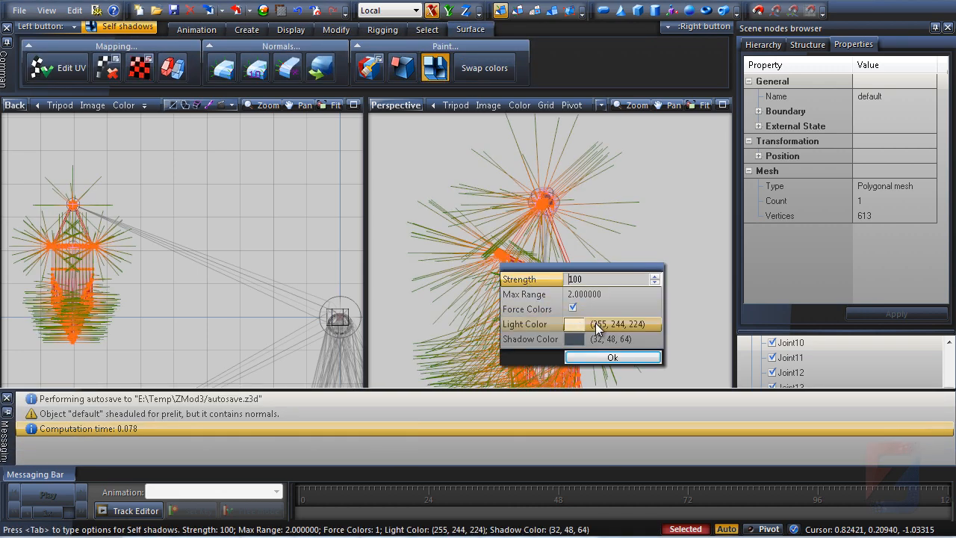
pyautogui.click(569, 325)
pyautogui.click(520, 319)
pyautogui.click(438, 422)
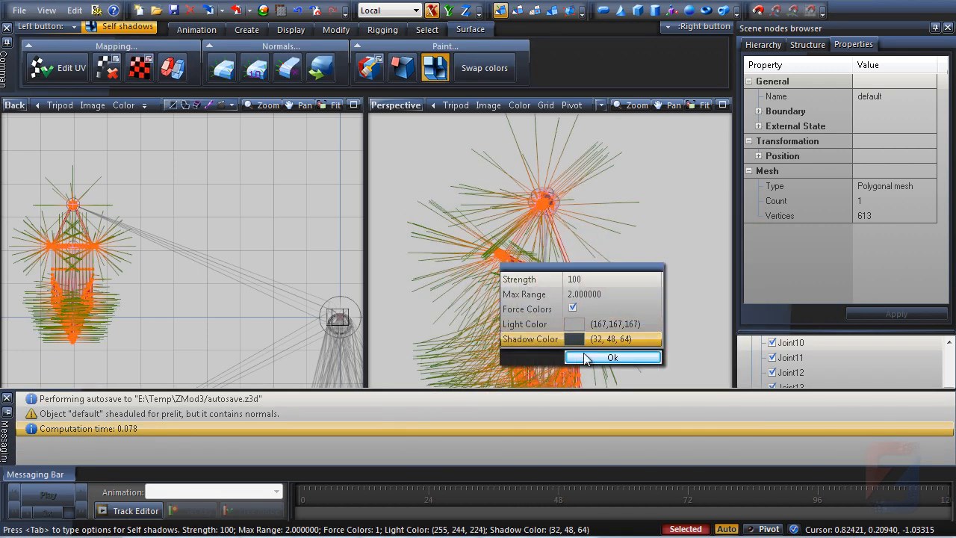
pyautogui.click(577, 337)
pyautogui.click(442, 423)
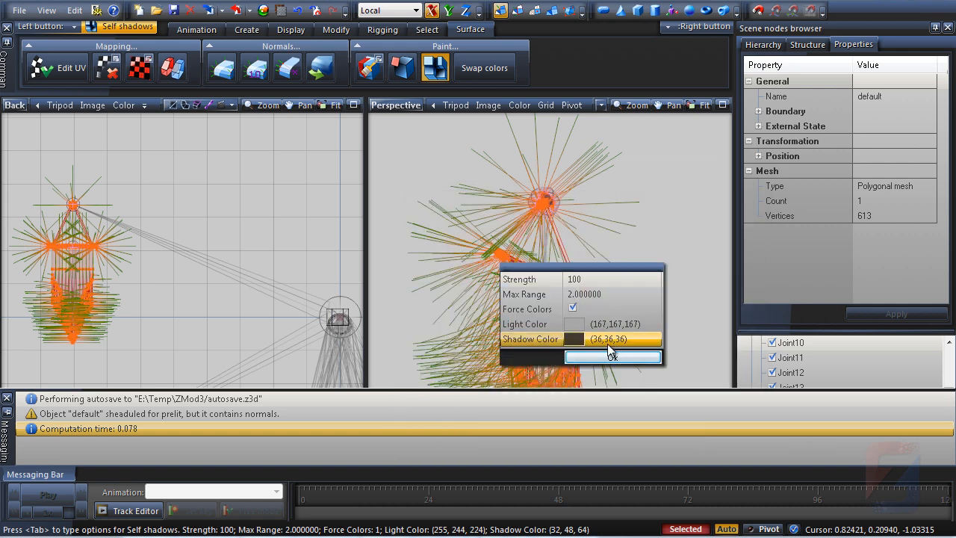
pyautogui.click(544, 410)
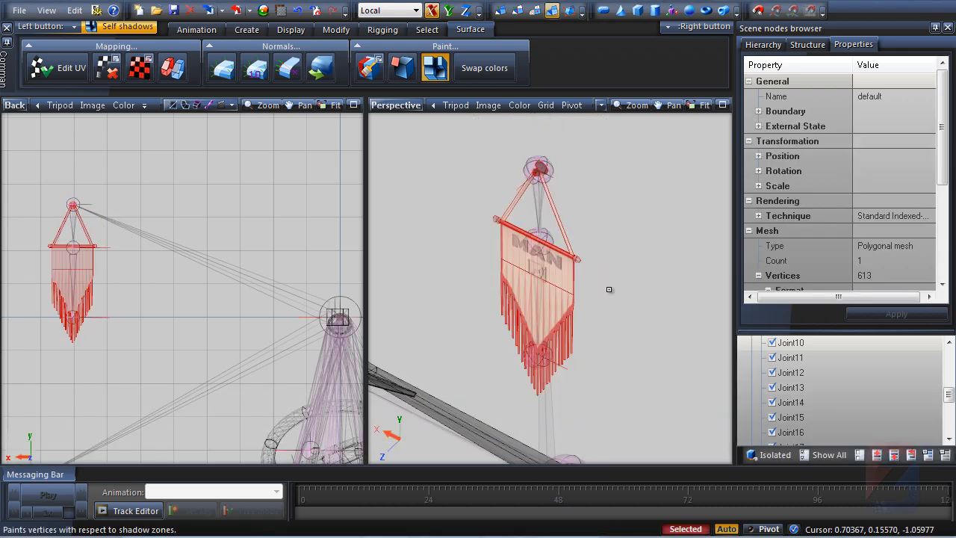
# Attach the flag mesh to the truck interior object with the Attach tool
pyautogui.moveTo(608, 284); pyautogui.dragTo(472, 188, button='middle')
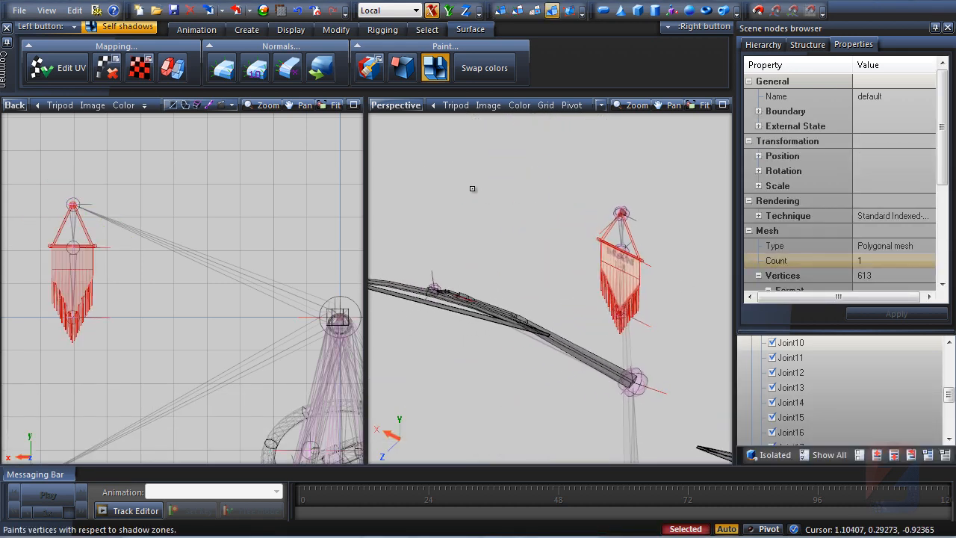
pyautogui.click(517, 217)
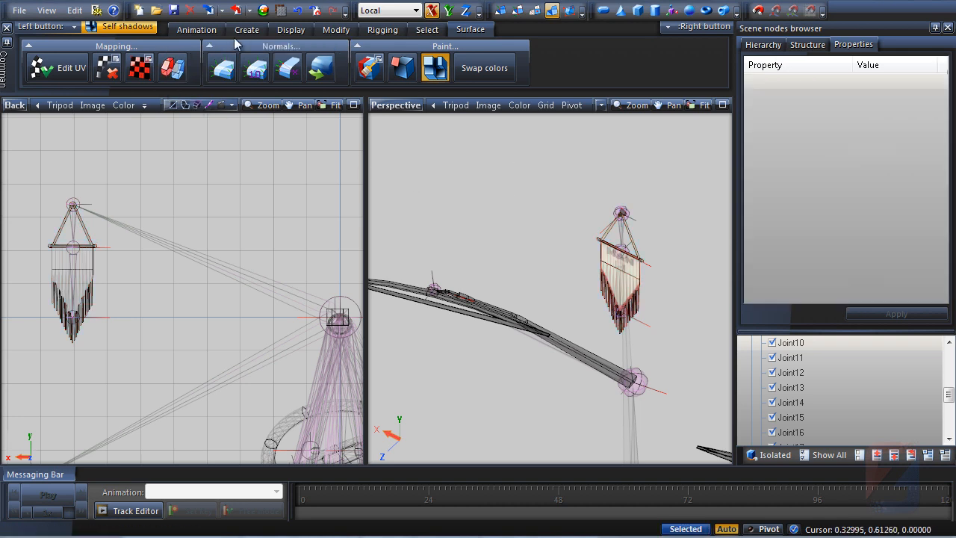
pyautogui.click(335, 32)
pyautogui.click(45, 65)
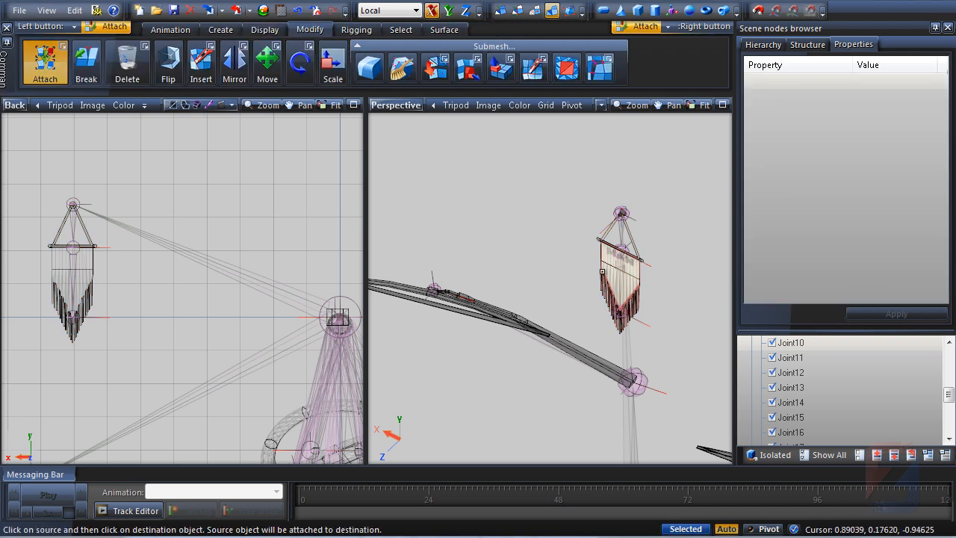
pyautogui.click(606, 269)
pyautogui.click(523, 319)
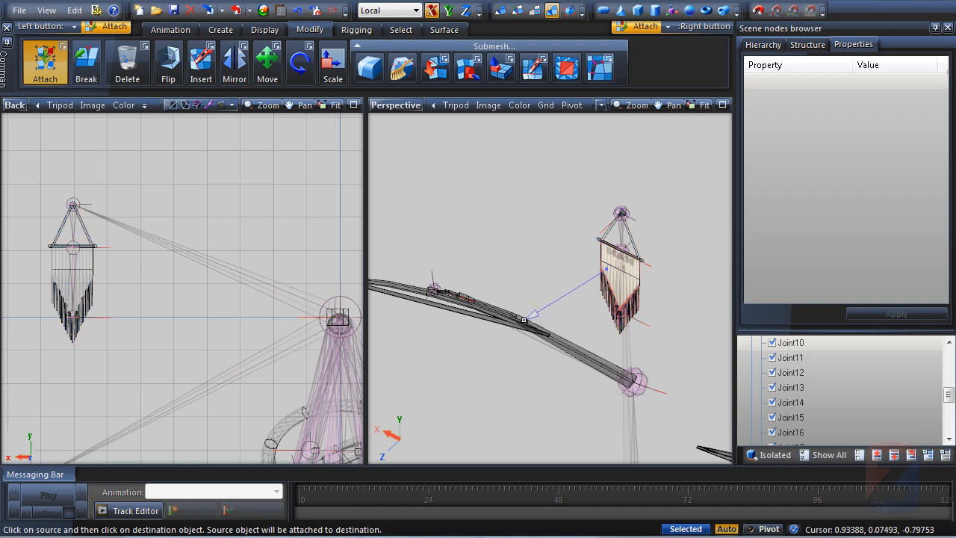
pyautogui.click(522, 321)
pyautogui.moveTo(622, 273); pyautogui.dragTo(557, 263, button='middle')
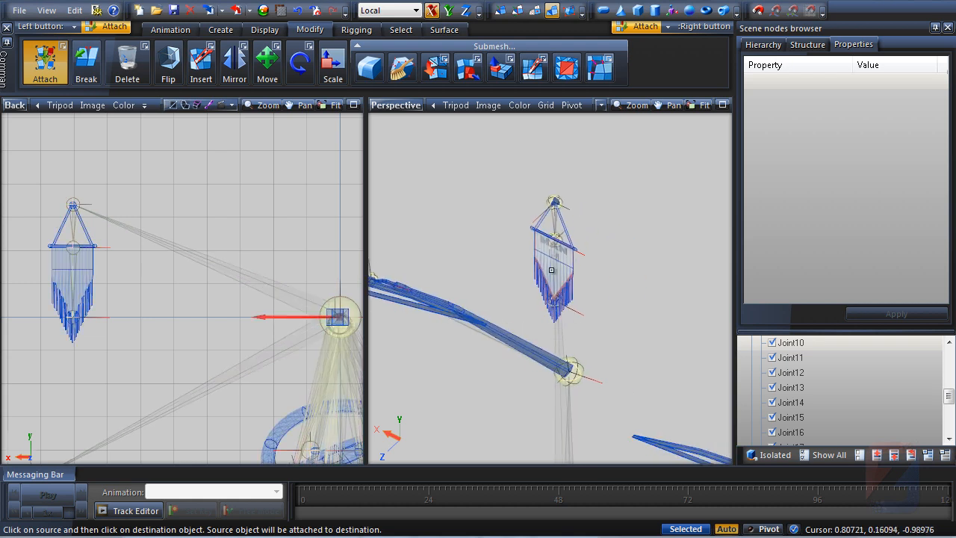
# Switch the Perspective view's semitransparent display mode for the flag
pyautogui.click(807, 44)
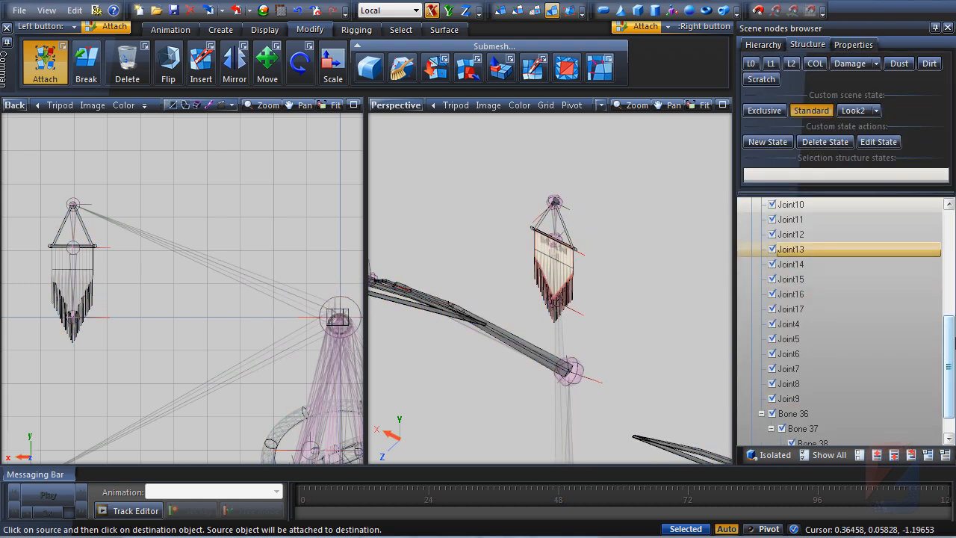
pyautogui.click(763, 429)
pyautogui.click(762, 429)
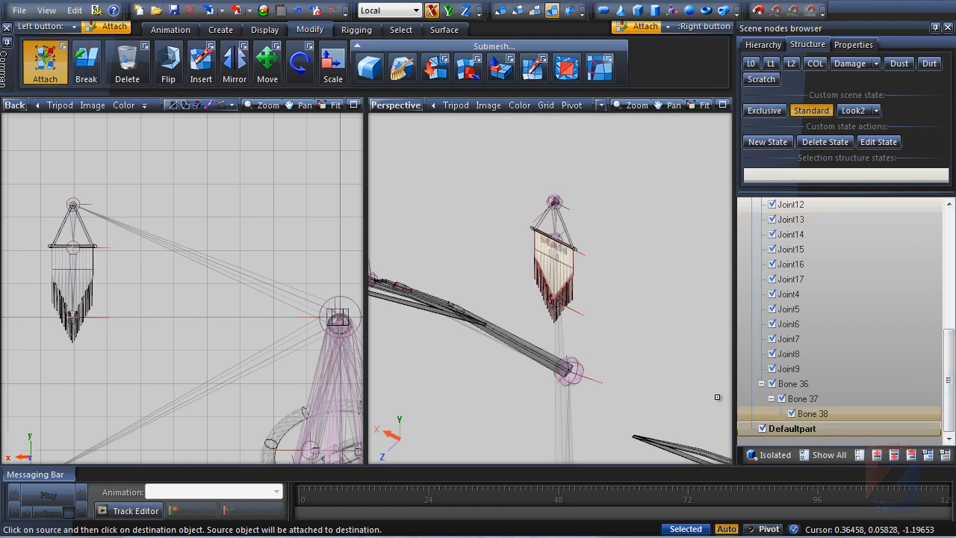
pyautogui.moveTo(554, 258); pyautogui.dragTo(543, 269, button='middle')
pyautogui.click(602, 106)
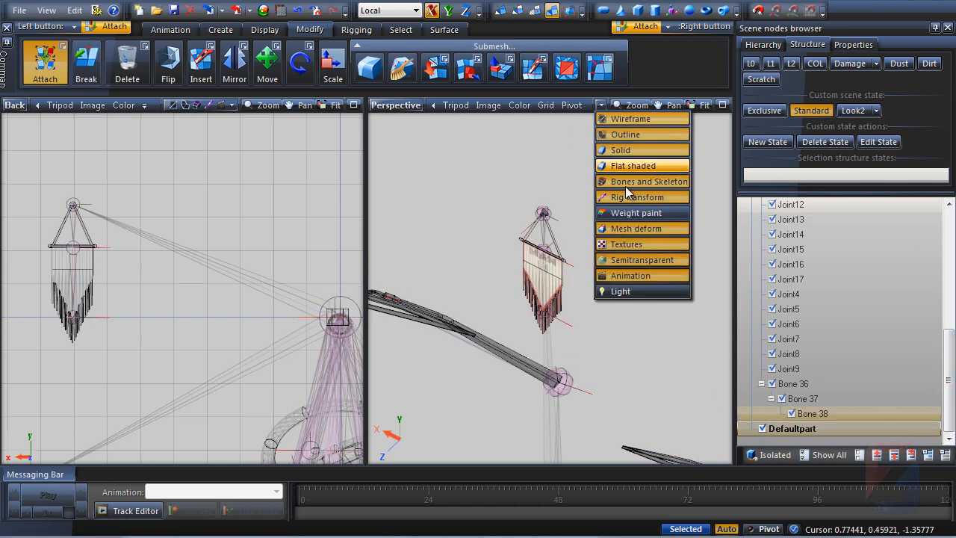
pyautogui.click(613, 261)
# Maximize the Back view on the flag and change its viewport display options to show the bones
pyautogui.click(603, 107)
pyautogui.moveTo(590, 264); pyautogui.dragTo(596, 217, button='middle')
pyautogui.moveTo(170, 316); pyautogui.dragTo(266, 325, button='middle')
pyautogui.scroll(5, 168, 255)
pyautogui.scroll(-1, 216, 266)
pyautogui.moveTo(216, 266); pyautogui.dragTo(253, 237, button='middle')
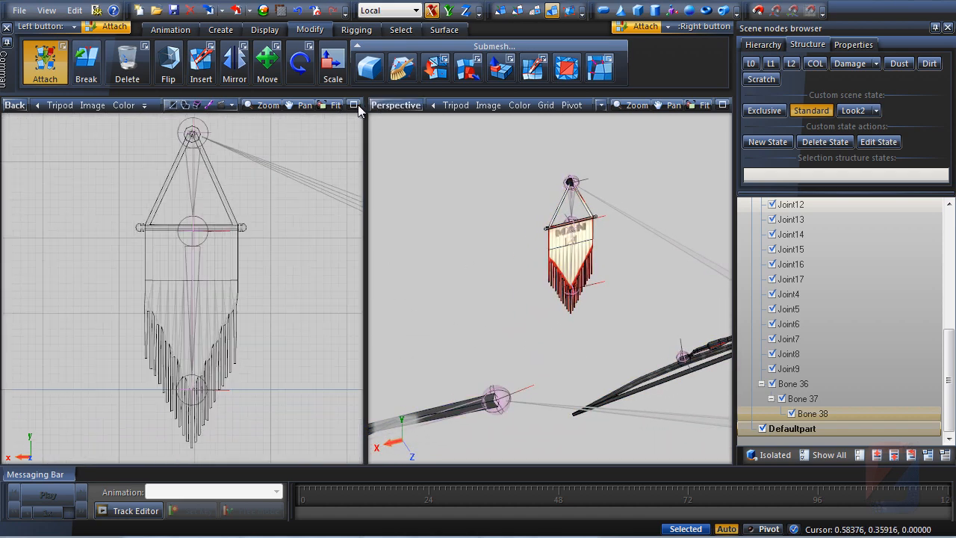
pyautogui.click(356, 105)
pyautogui.scroll(1, 363, 201)
pyautogui.moveTo(365, 203); pyautogui.dragTo(332, 220, button='middle')
pyautogui.scroll(1, 339, 241)
pyautogui.click(562, 103)
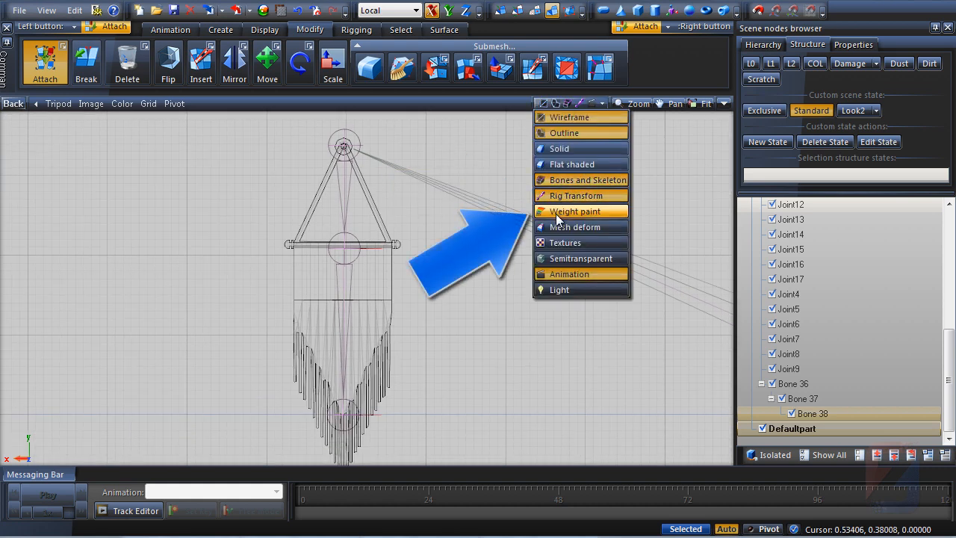
pyautogui.click(582, 104)
pyautogui.moveTo(476, 233)
pyautogui.mouseDown(button='middle')
pyautogui.moveTo(463, 226)
pyautogui.moveTo(470, 251)
pyautogui.mouseUp(button='middle')
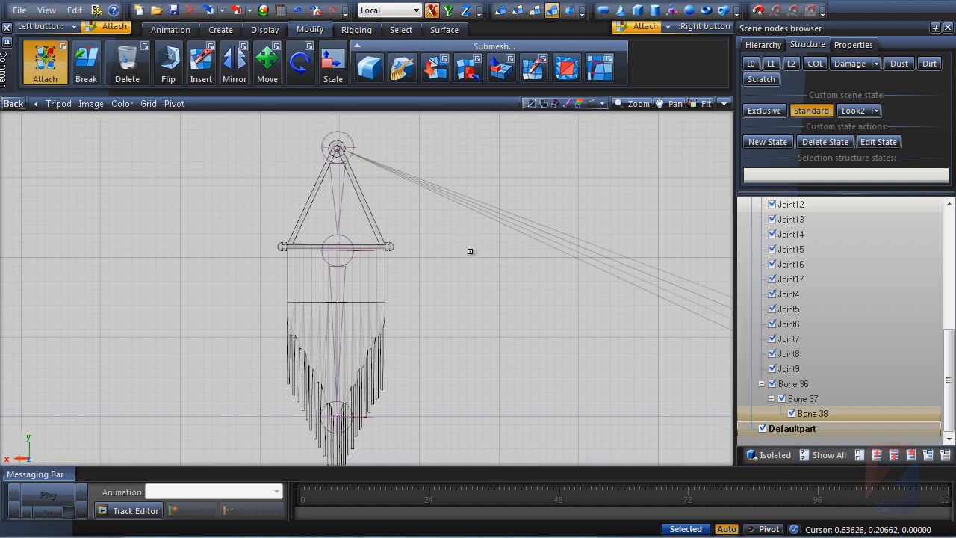
pyautogui.scroll(-1, 470, 251)
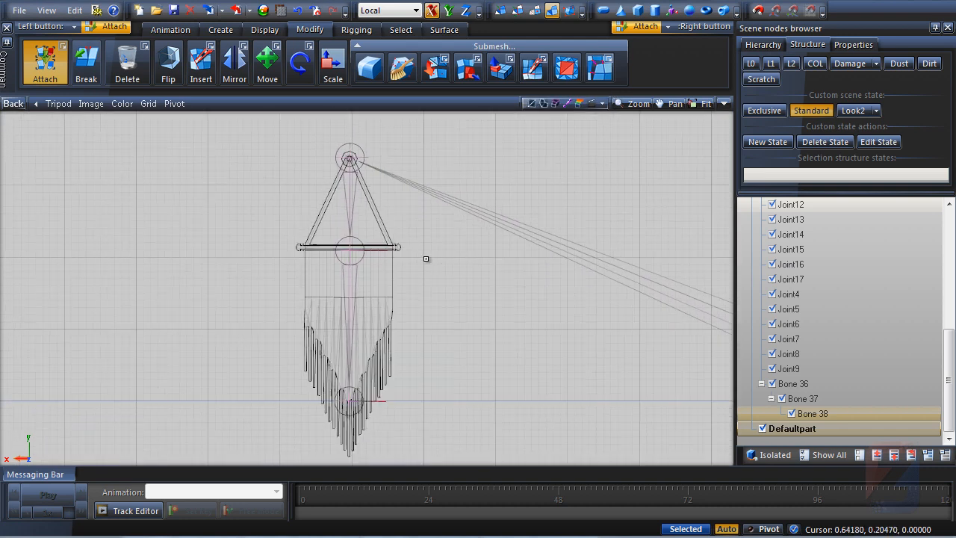
# Check the flag's top bone ID in the Set ID dialog and cancel it
pyautogui.rightClick(354, 152)
pyautogui.moveTo(384, 159)
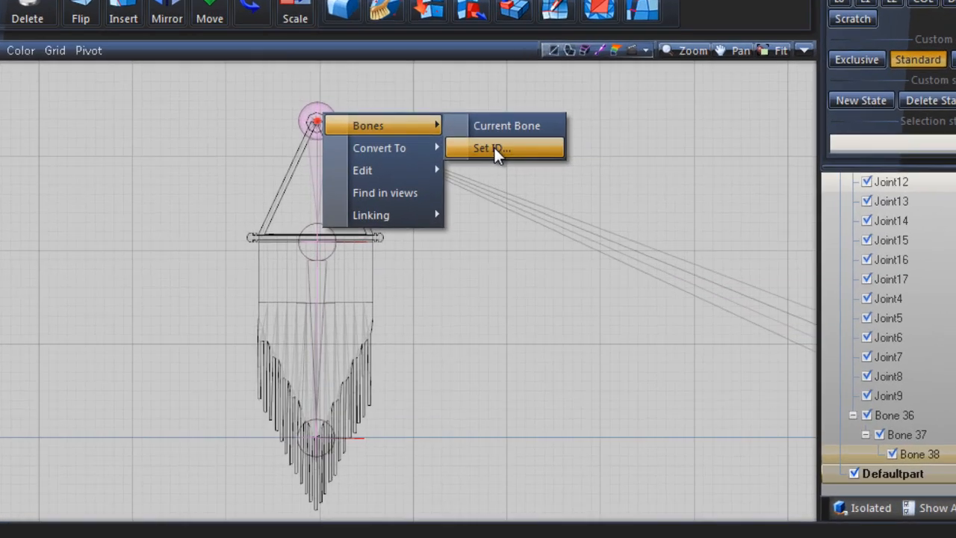
pyautogui.click(494, 148)
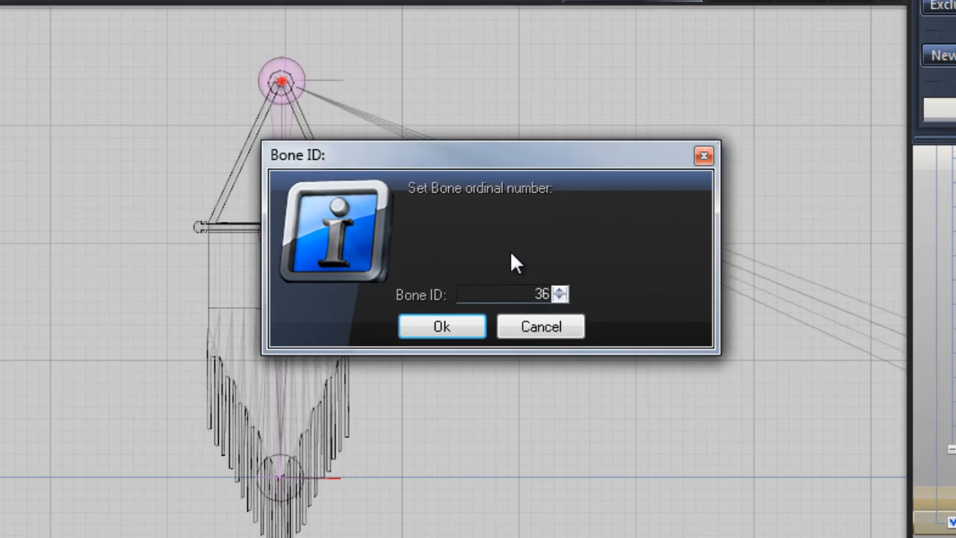
pyautogui.click(553, 330)
# Set the flag's middle bone ID through the Set ID dialog
pyautogui.rightClick(353, 246)
pyautogui.moveTo(437, 251)
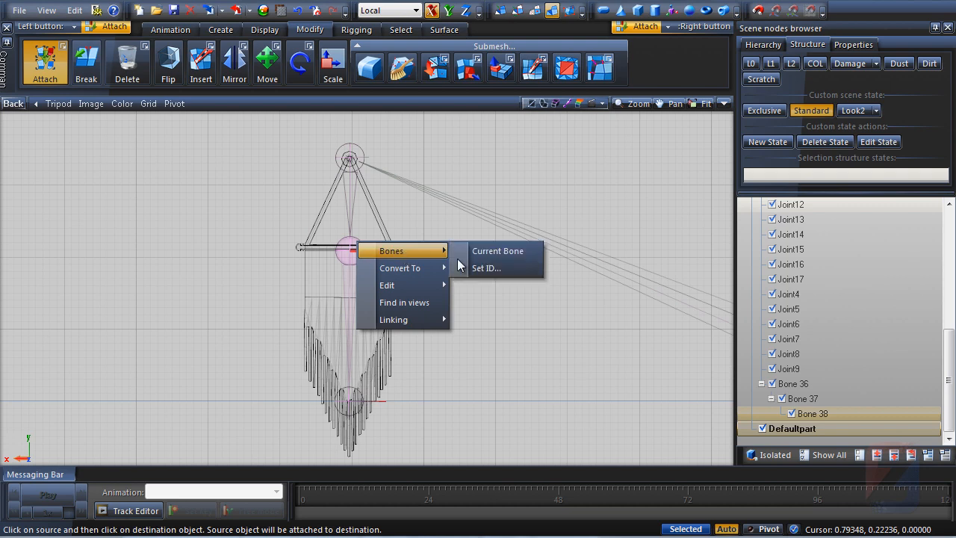
pyautogui.click(490, 268)
pyautogui.click(526, 314)
pyautogui.moveTo(585, 313); pyautogui.dragTo(585, 294, button='middle')
pyautogui.moveTo(471, 259); pyautogui.dragTo(361, 246, button='middle')
pyautogui.scroll(-3, 361, 246)
pyautogui.scroll(2, 362, 246)
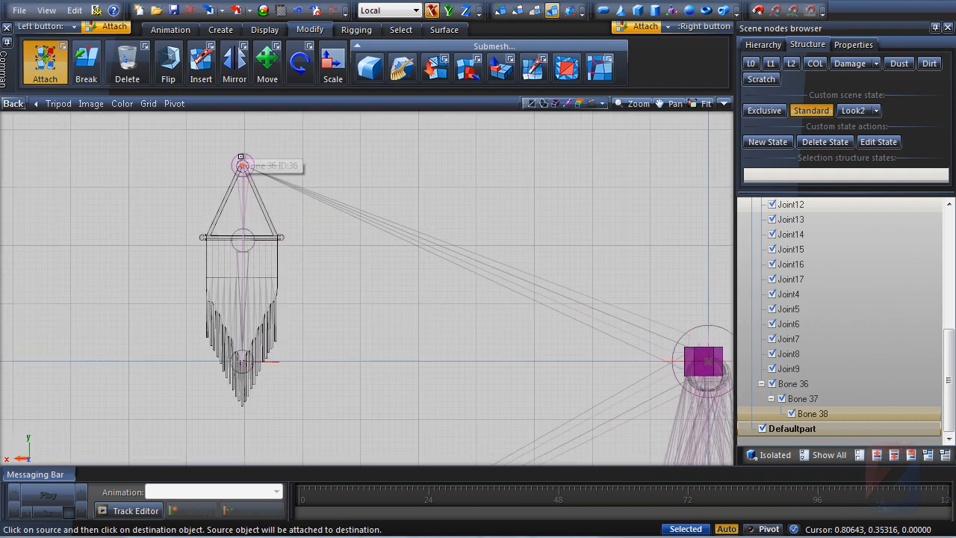
# Inspect the top bone's External State ID in its properties
pyautogui.click(242, 165)
pyautogui.click(854, 44)
pyautogui.click(759, 126)
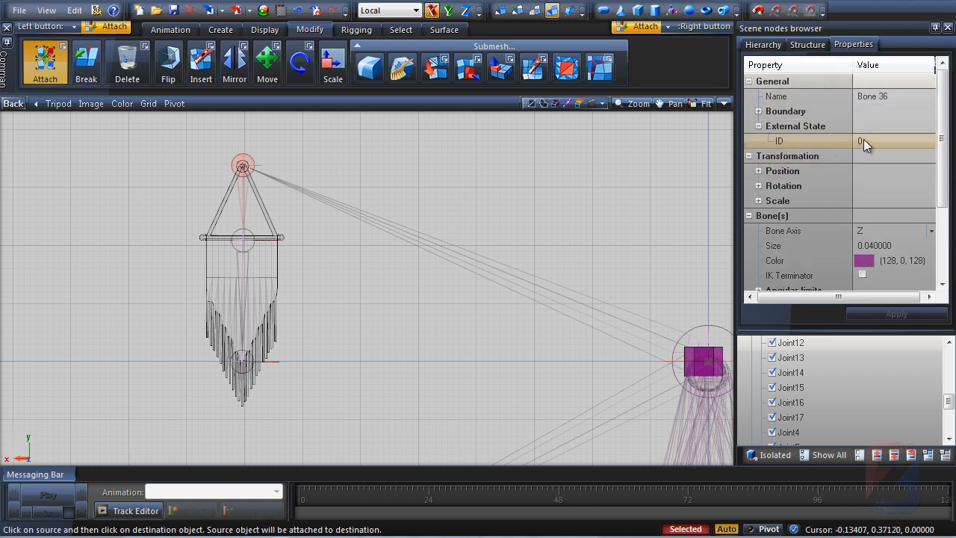
pyautogui.click(759, 125)
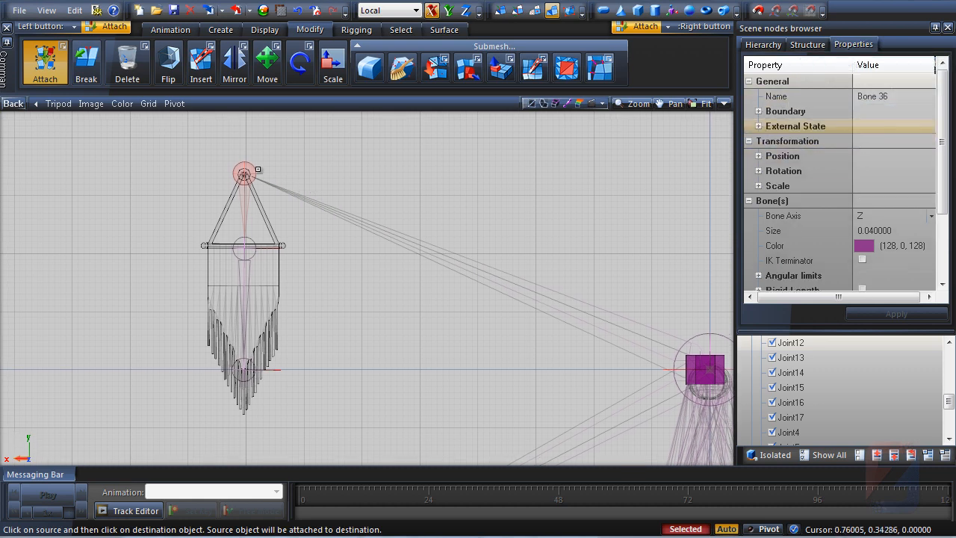
pyautogui.rightClick(243, 174)
pyautogui.moveTo(310, 176)
pyautogui.click(378, 194)
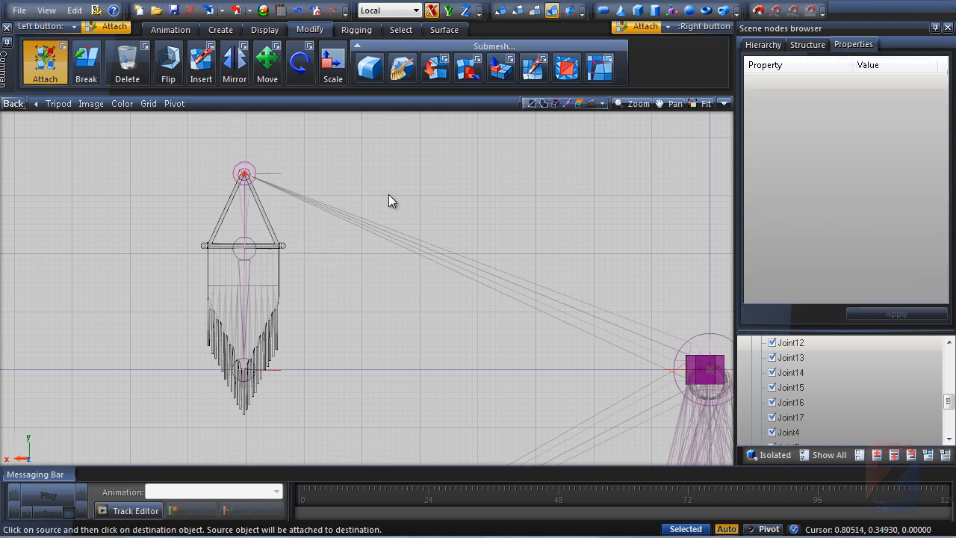
pyautogui.click(525, 312)
# Turn on bones Setup Mode on the root joint
pyautogui.scroll(-1, 527, 234)
pyautogui.moveTo(527, 235); pyautogui.dragTo(437, 206, button='middle')
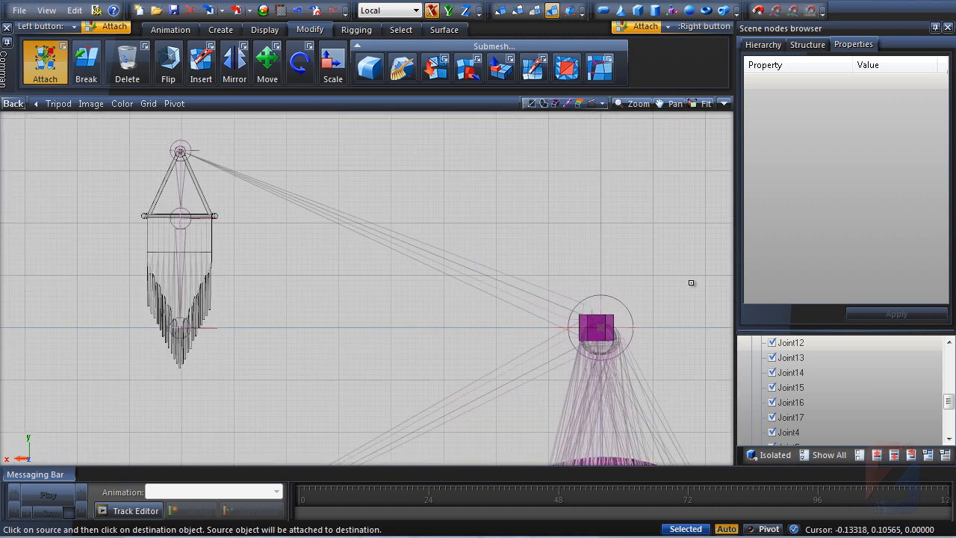
pyautogui.rightClick(608, 304)
pyautogui.moveTo(694, 318)
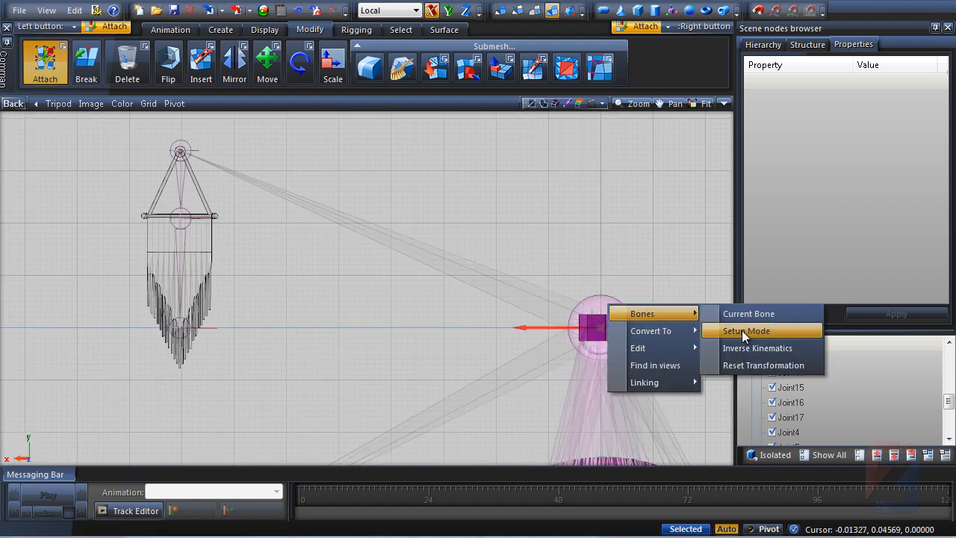
pyautogui.click(742, 330)
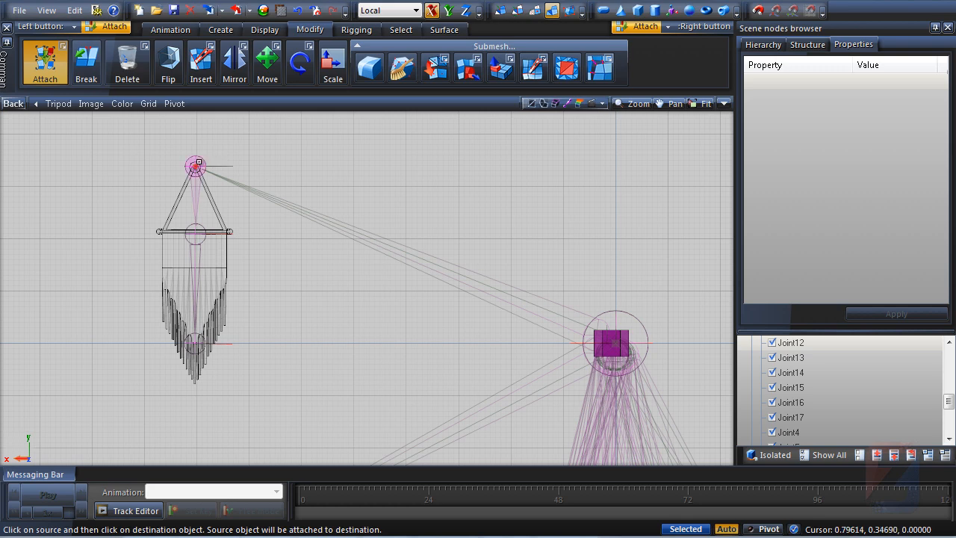
# Make the flag's top bone the current bone
pyautogui.rightClick(199, 162)
pyautogui.moveTo(254, 172)
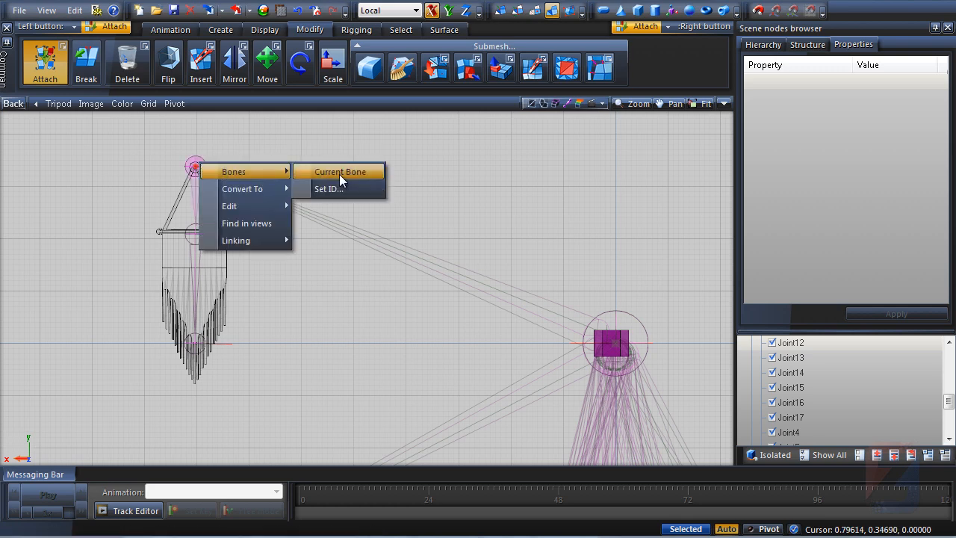
pyautogui.click(339, 174)
# Examine the rigged flag in the maximized Perspective view
pyautogui.click(726, 105)
pyautogui.scroll(-2, 500, 244)
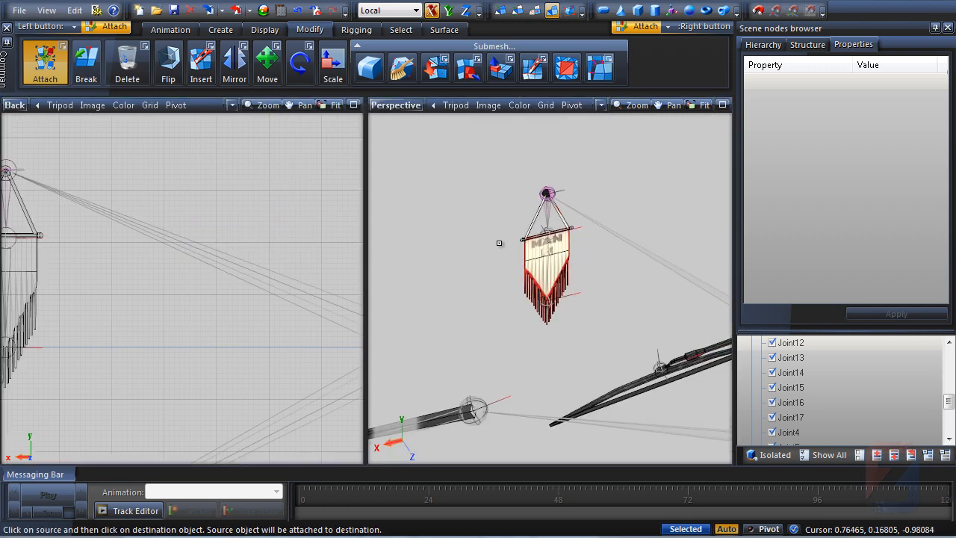
pyautogui.moveTo(500, 243); pyautogui.dragTo(456, 299, button='middle')
pyautogui.scroll(1, 580, 240)
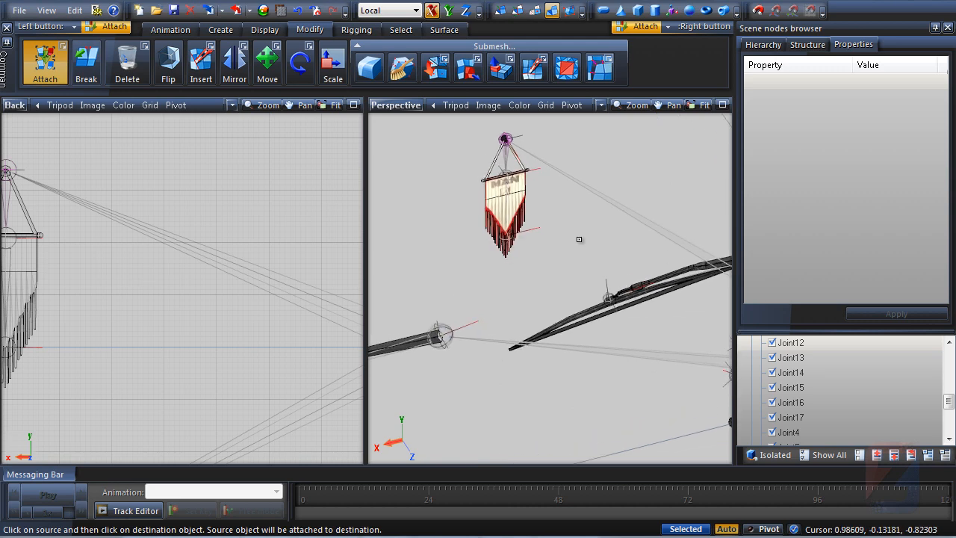
pyautogui.click(723, 105)
pyautogui.scroll(2, 540, 320)
pyautogui.moveTo(336, 307); pyautogui.dragTo(357, 228, button='middle')
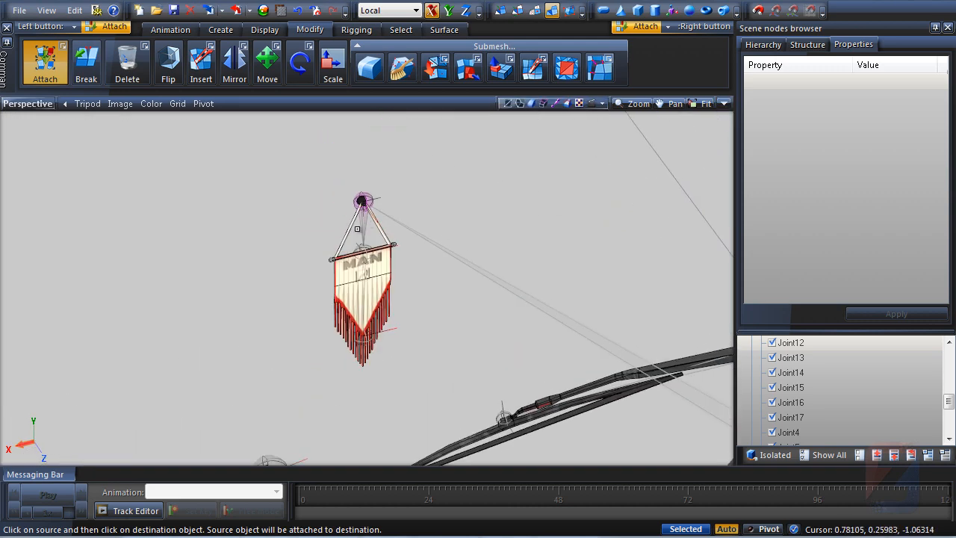
# Switch the maximized view to Back and select the flag mesh
pyautogui.click(726, 105)
pyautogui.click(354, 105)
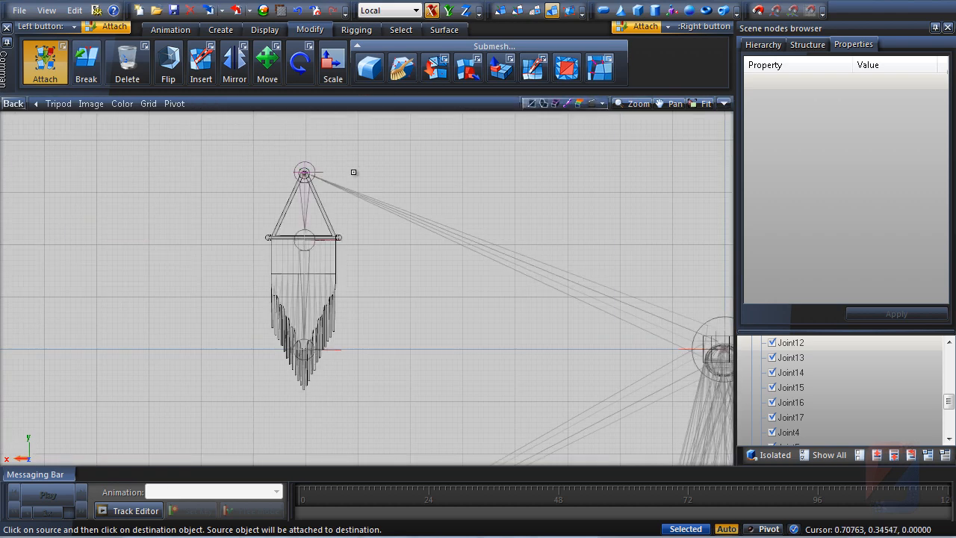
pyautogui.scroll(1, 358, 224)
pyautogui.click(306, 326)
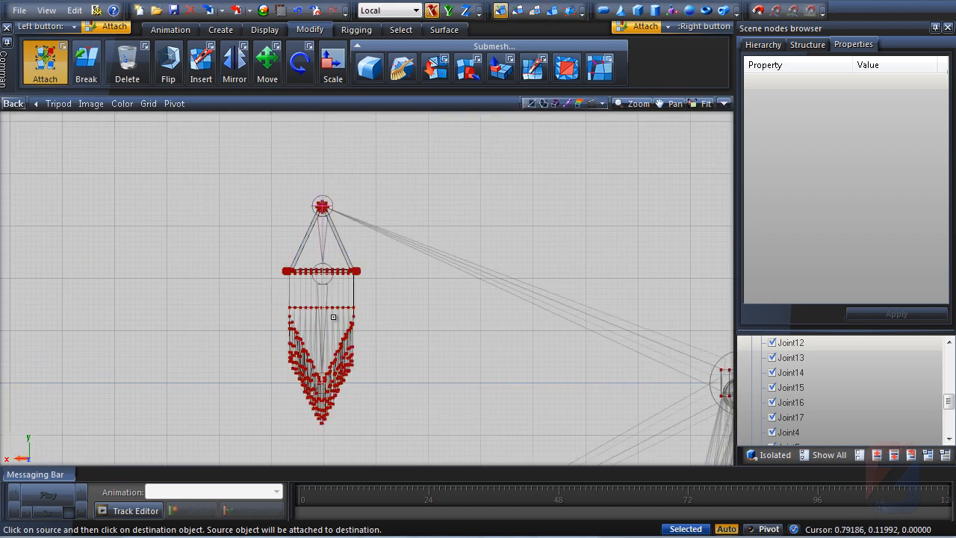
pyautogui.scroll(2, 369, 299)
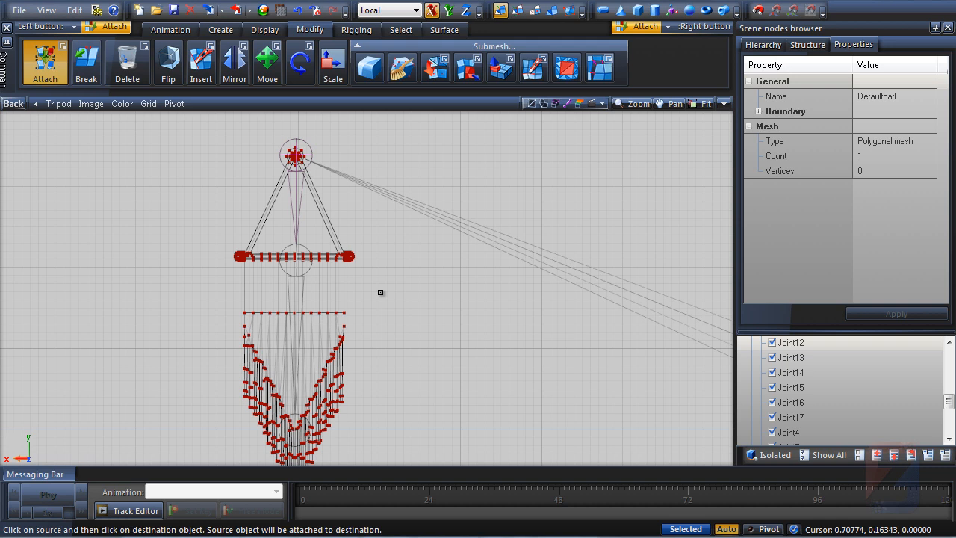
pyautogui.scroll(-3, 381, 292)
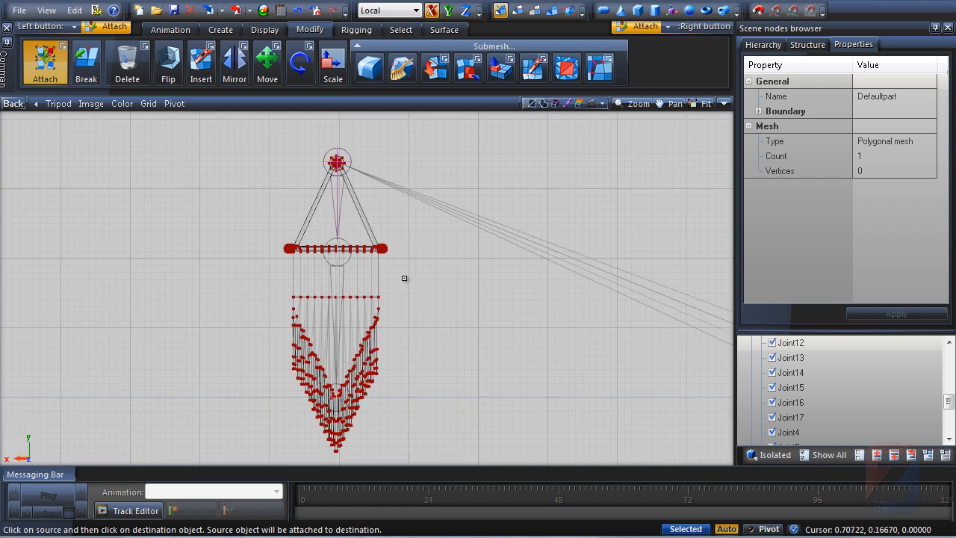
# Open the influence Paint brush and set its hardness to 100
pyautogui.click(357, 29)
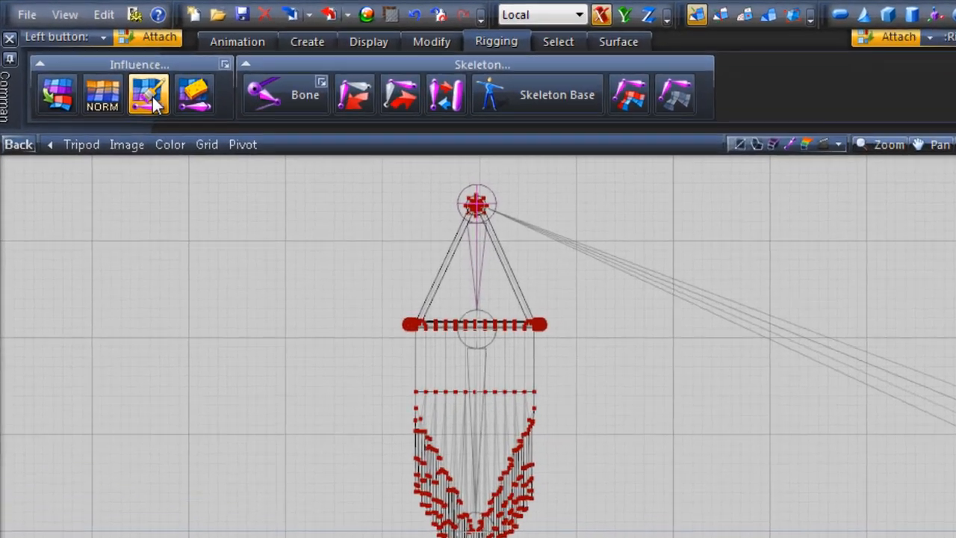
pyautogui.click(107, 67)
pyautogui.click(279, 80)
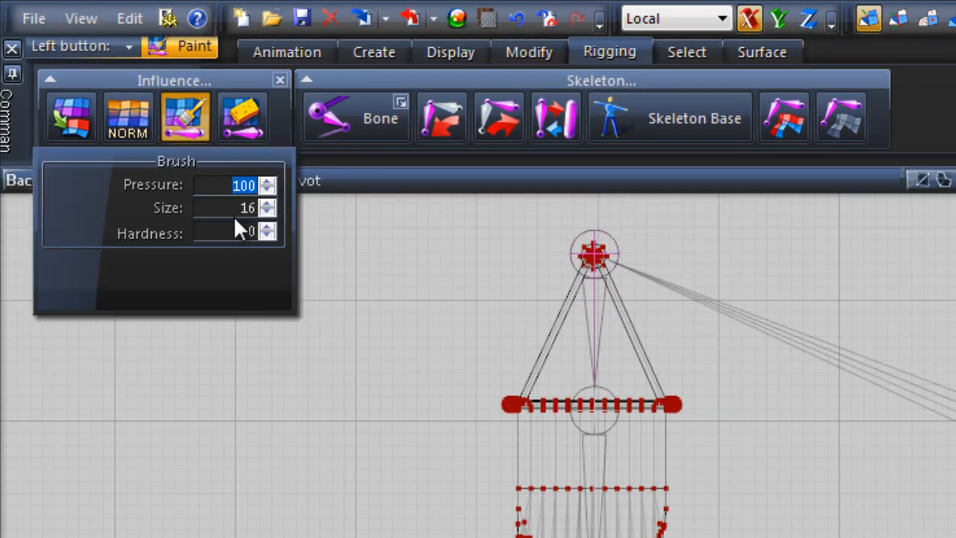
pyautogui.write('10')
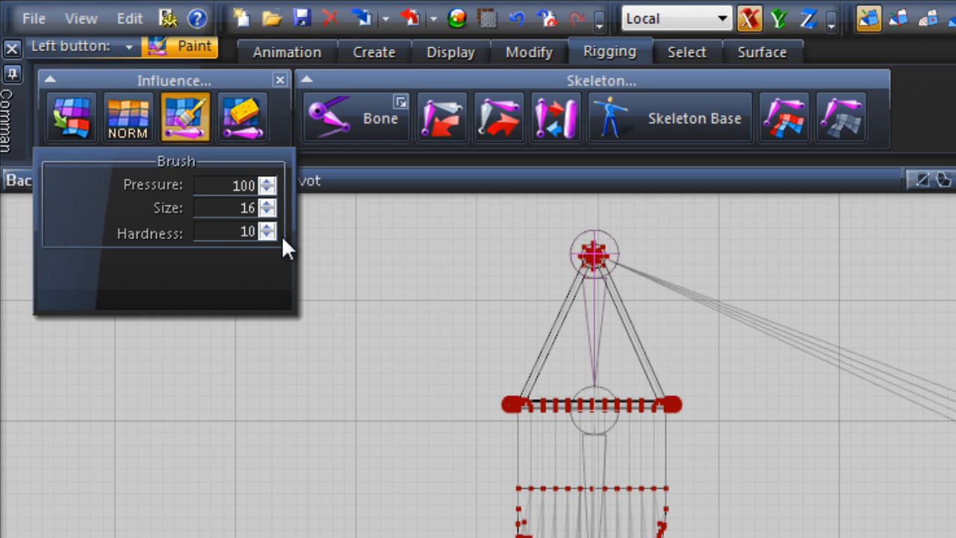
pyautogui.write('0')
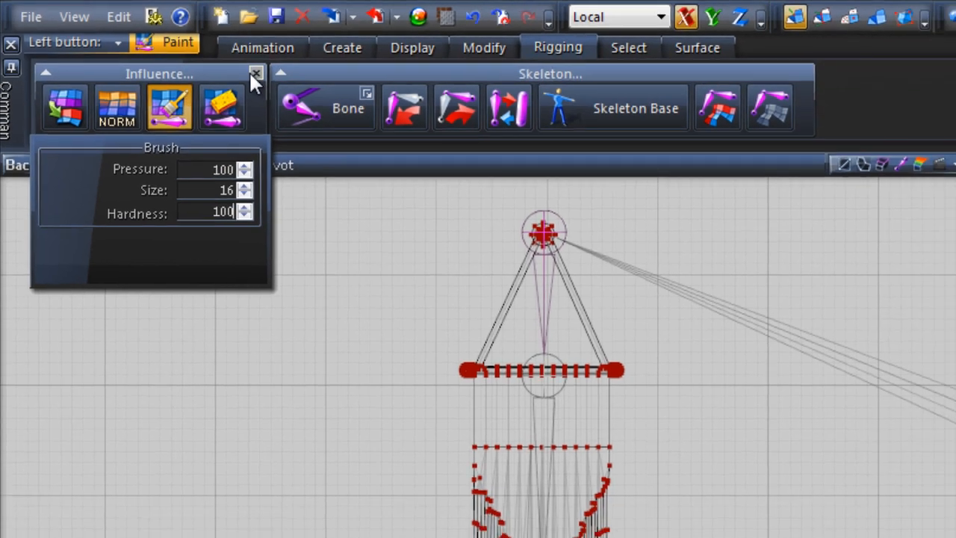
pyautogui.click(280, 79)
# Paint the whole flag's weights onto the current top bone
pyautogui.press('shift')
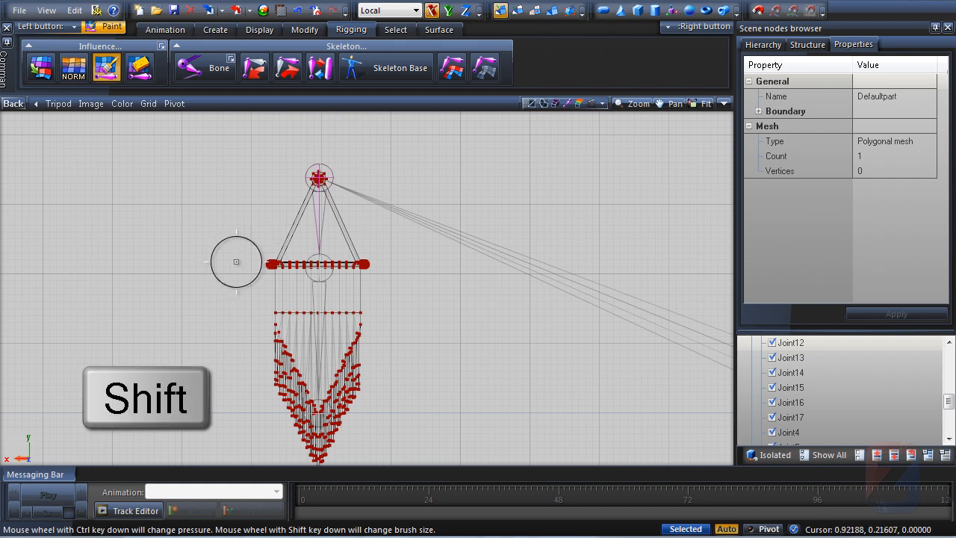
pyautogui.moveTo(274, 179)
pyautogui.mouseDown()
pyautogui.moveTo(292, 167)
pyautogui.moveTo(314, 193)
pyautogui.mouseUp()
pyautogui.moveTo(263, 226)
pyautogui.mouseDown()
pyautogui.moveTo(289, 261)
pyautogui.moveTo(373, 258)
pyautogui.mouseUp()
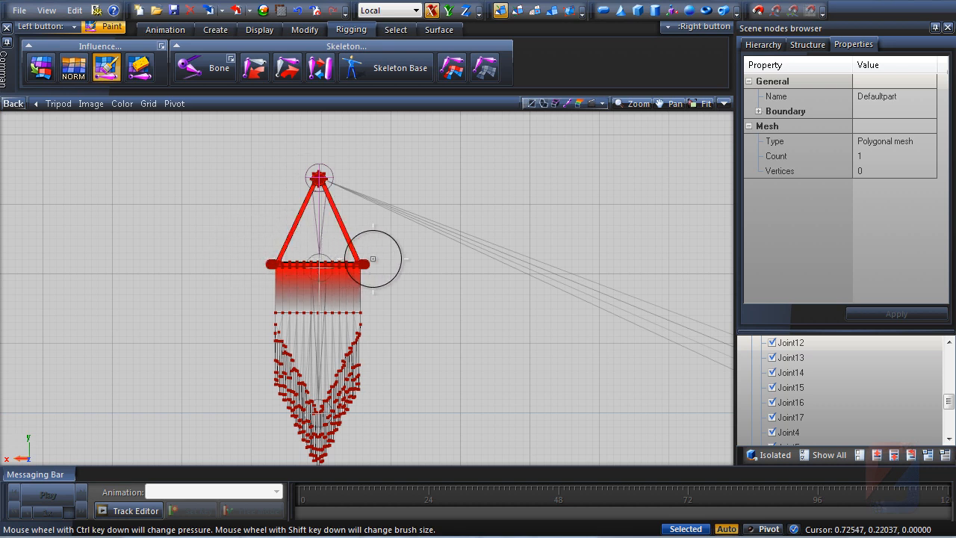
pyautogui.moveTo(248, 281)
pyautogui.mouseDown()
pyautogui.moveTo(257, 304)
pyautogui.moveTo(376, 324)
pyautogui.moveTo(273, 354)
pyautogui.moveTo(317, 409)
pyautogui.moveTo(341, 372)
pyautogui.mouseUp()
pyautogui.moveTo(336, 371); pyautogui.dragTo(337, 339, button='middle')
pyautogui.scroll(-1, 385, 313)
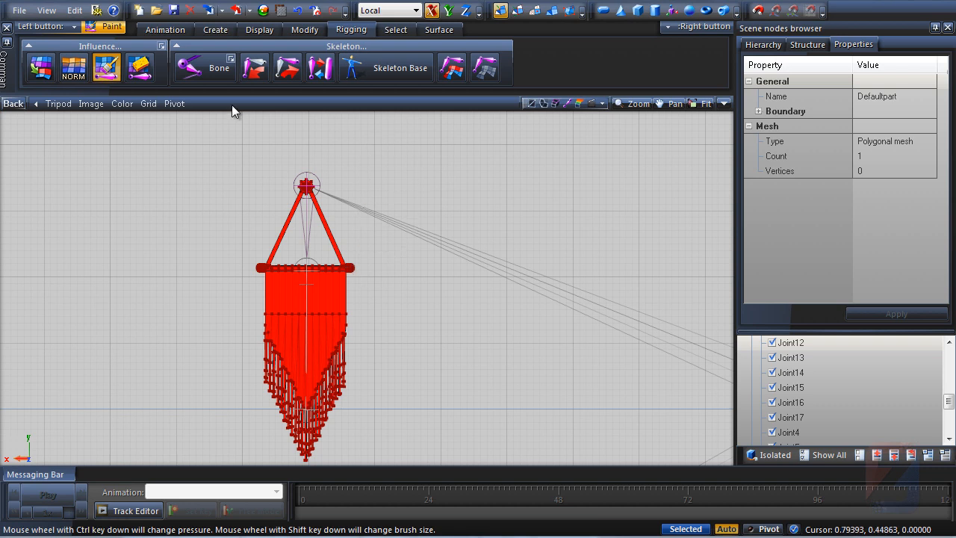
# Make the next skeleton bone current and paint the banner cloth and fringe weights onto it
pyautogui.click(255, 71)
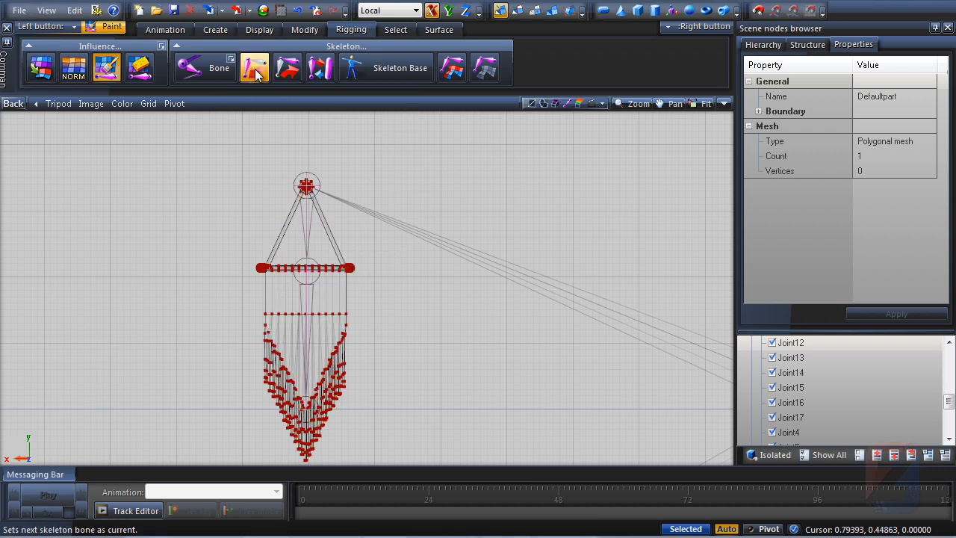
pyautogui.click(724, 103)
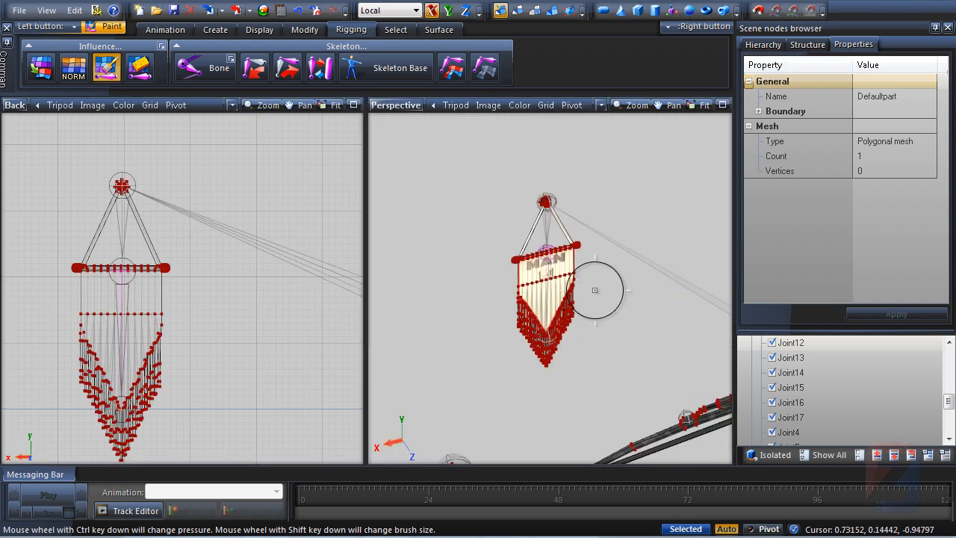
pyautogui.scroll(5, 542, 267)
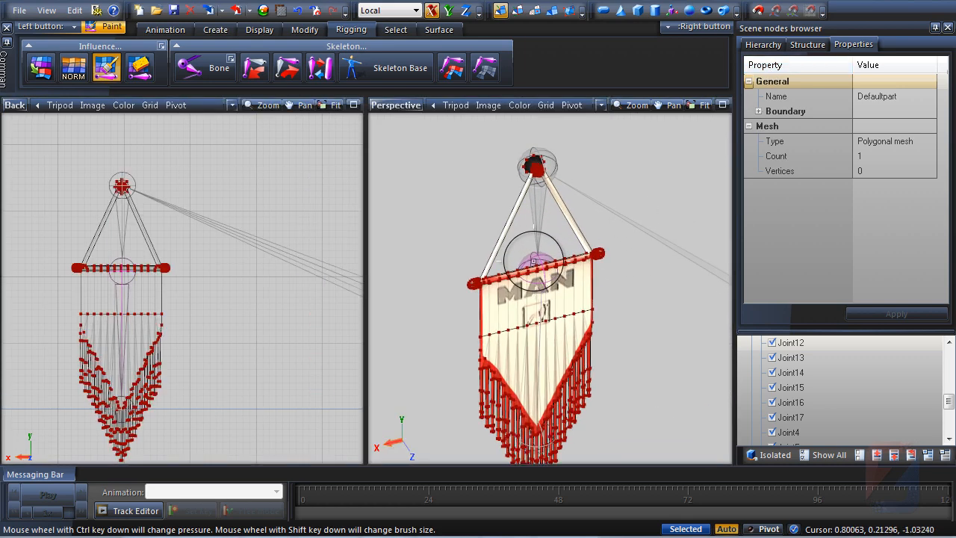
pyautogui.moveTo(528, 242); pyautogui.dragTo(504, 169, button='middle')
pyautogui.scroll(-2, 504, 169)
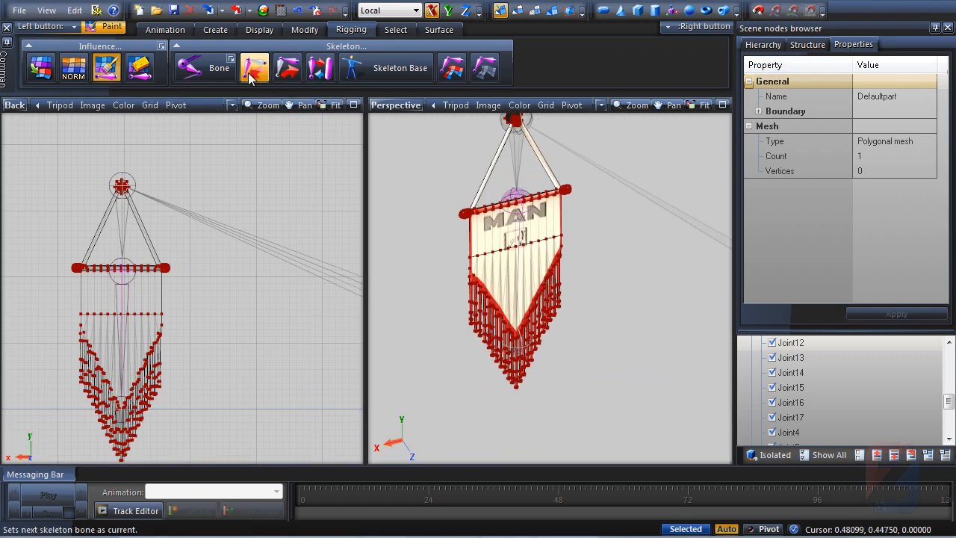
pyautogui.scroll(5, 514, 357)
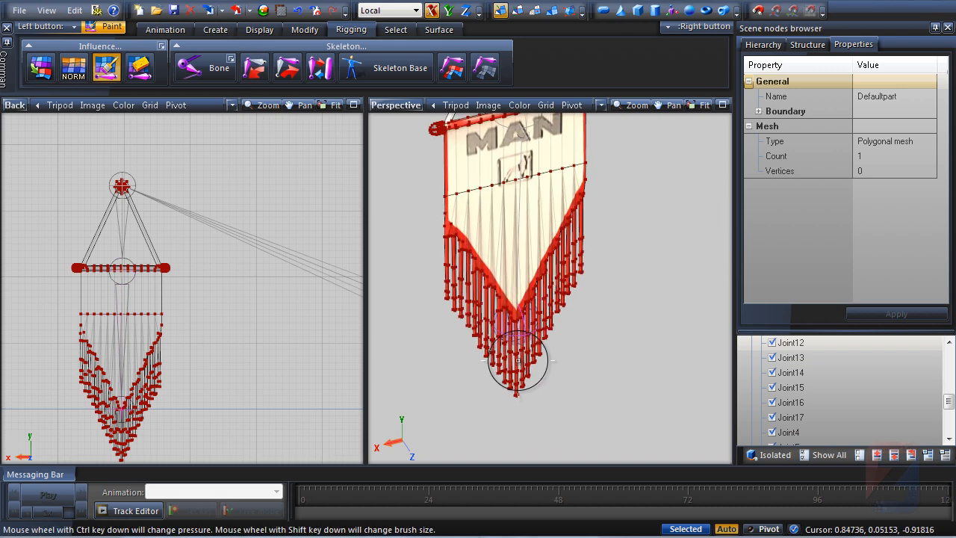
pyautogui.scroll(-5, 523, 310)
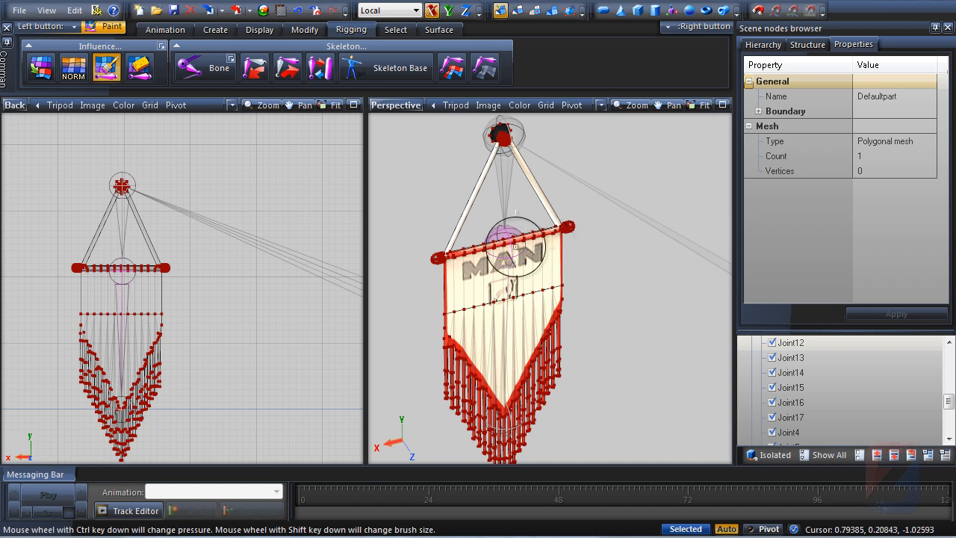
pyautogui.moveTo(97, 286); pyautogui.dragTo(147, 256, button='middle')
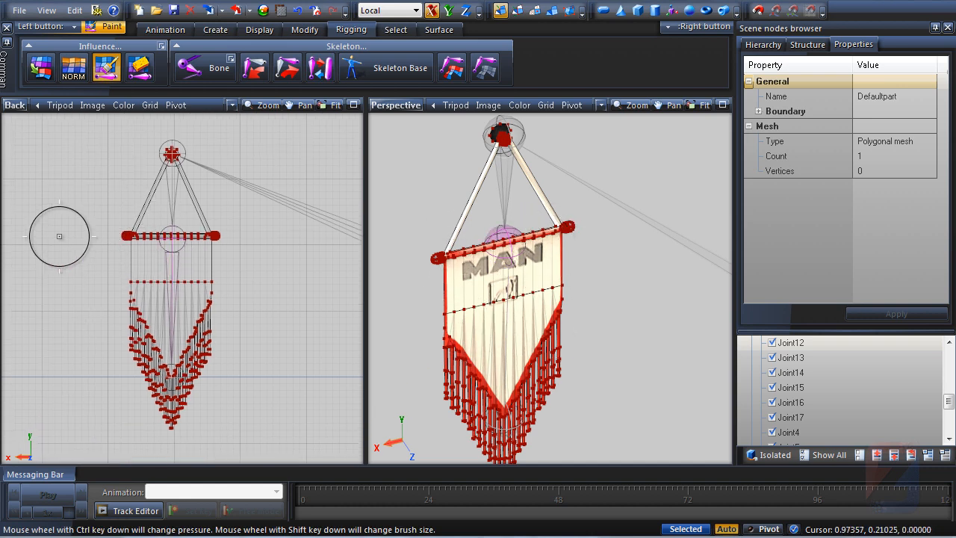
pyautogui.moveTo(94, 236)
pyautogui.mouseDown()
pyautogui.moveTo(192, 241)
pyautogui.moveTo(224, 264)
pyautogui.moveTo(90, 283)
pyautogui.moveTo(132, 371)
pyautogui.mouseUp()
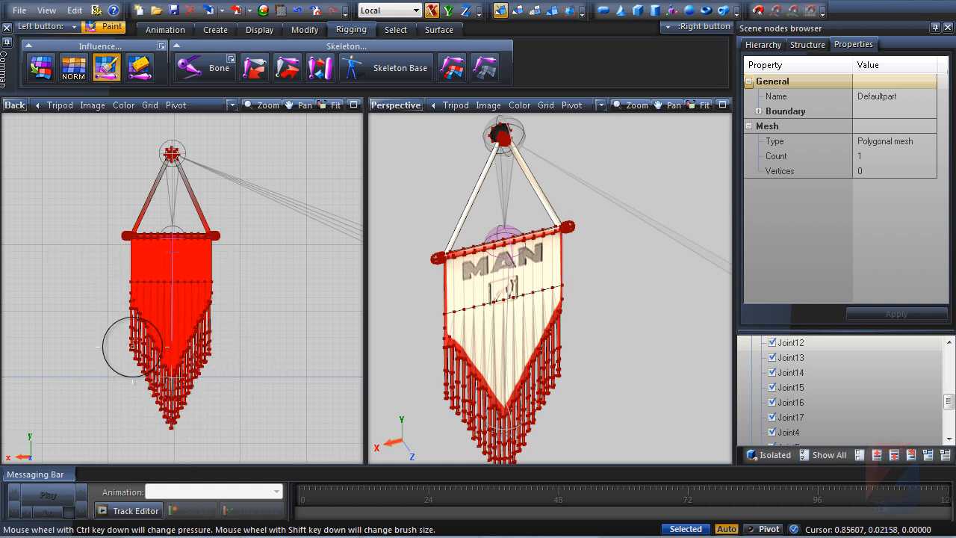
pyautogui.moveTo(254, 266); pyautogui.dragTo(233, 284, button='middle')
pyautogui.scroll(-1, 234, 285)
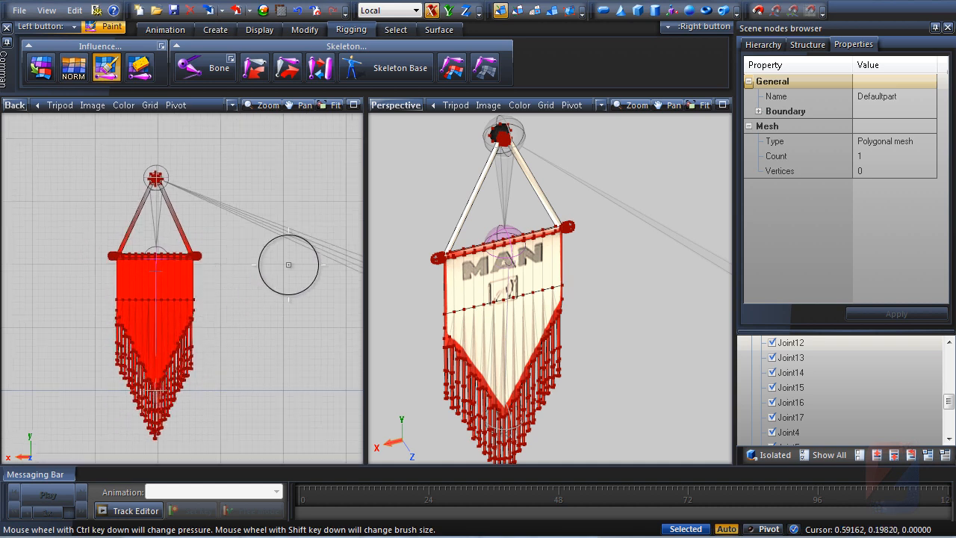
# Activate the Rotate tool and turn off bones Setup Mode on the root joint
pyautogui.press('4')
pyautogui.moveTo(517, 210); pyautogui.dragTo(483, 221, button='middle')
pyautogui.click(304, 29)
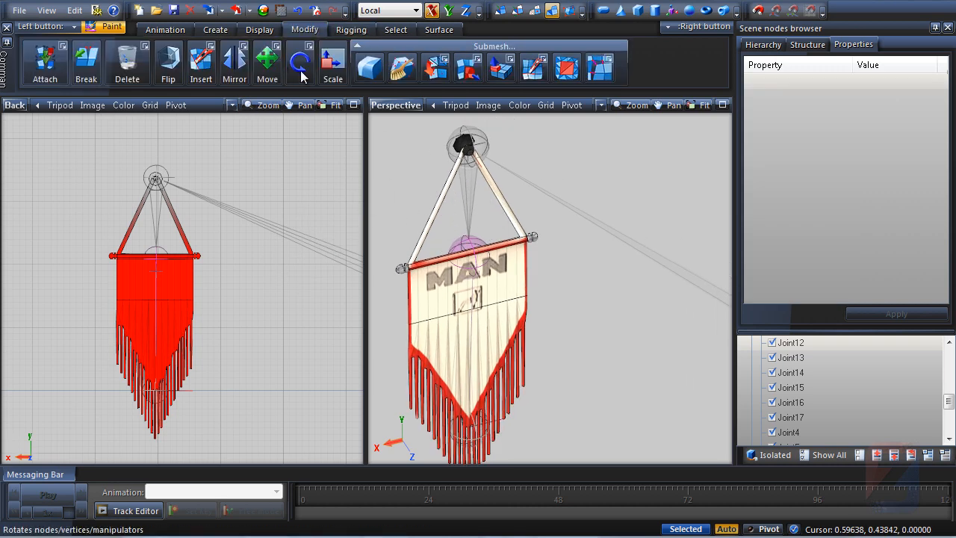
pyautogui.click(300, 65)
pyautogui.scroll(-3, 540, 281)
pyautogui.scroll(-2, 535, 274)
pyautogui.moveTo(535, 274); pyautogui.dragTo(485, 226, button='middle')
pyautogui.scroll(-2, 484, 226)
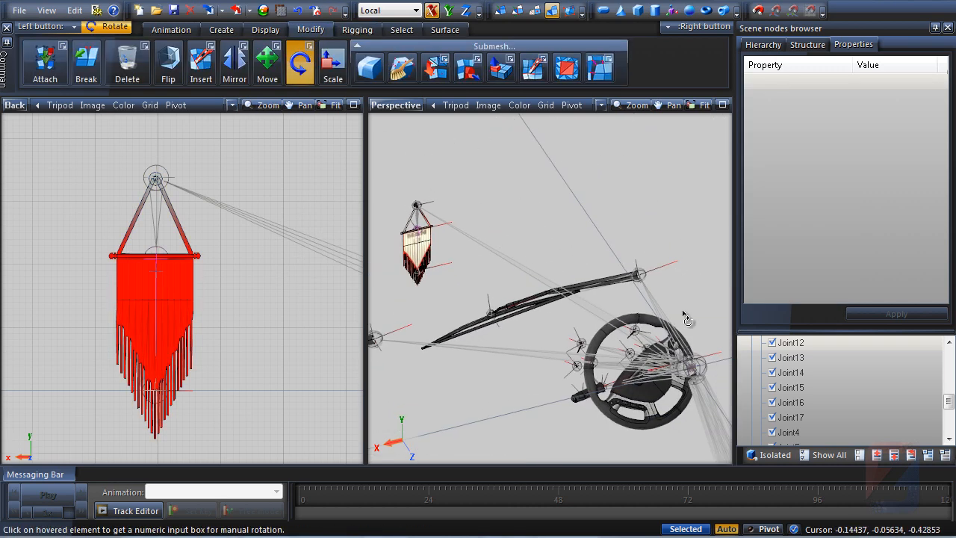
pyautogui.moveTo(687, 314)
pyautogui.keyDown('alt'); pyautogui.mouseDown(button='middle')
pyautogui.moveTo(678, 304)
pyautogui.moveTo(700, 318)
pyautogui.mouseUp(button='middle'); pyautogui.keyUp('alt')
pyautogui.rightClick(703, 322)
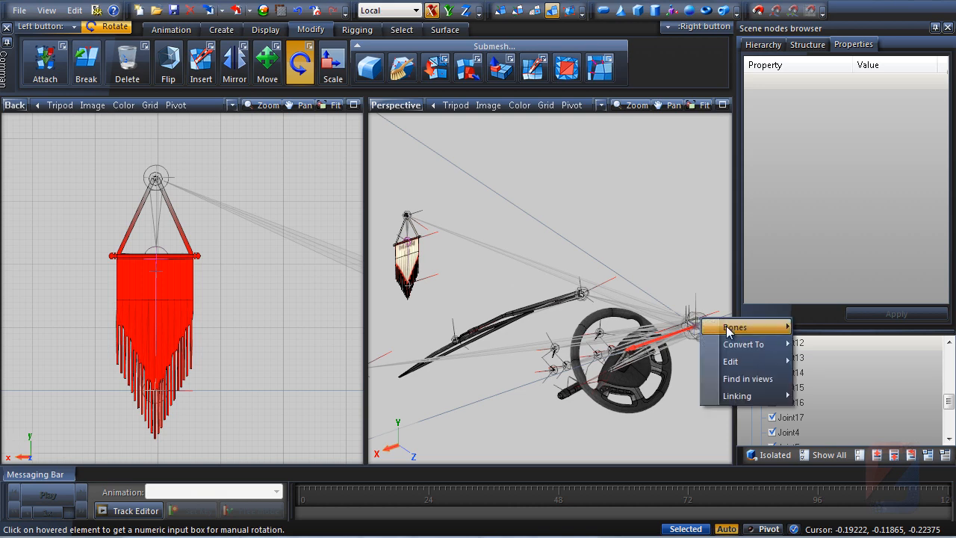
pyautogui.moveTo(736, 327)
pyautogui.click(822, 343)
# Test-rotate the flag's top bone about the Z axis, undoing each try
pyautogui.scroll(4, 425, 241)
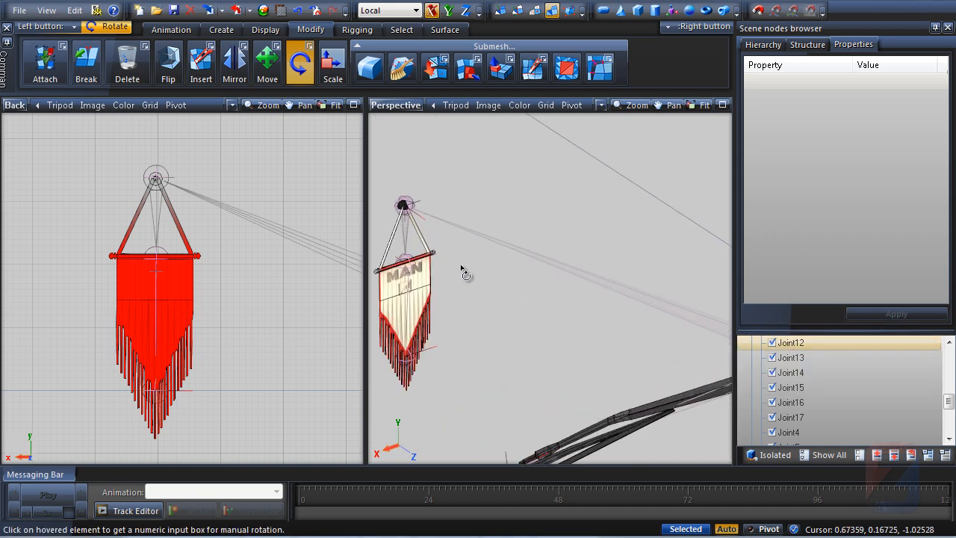
pyautogui.moveTo(461, 266); pyautogui.dragTo(511, 271, button='middle')
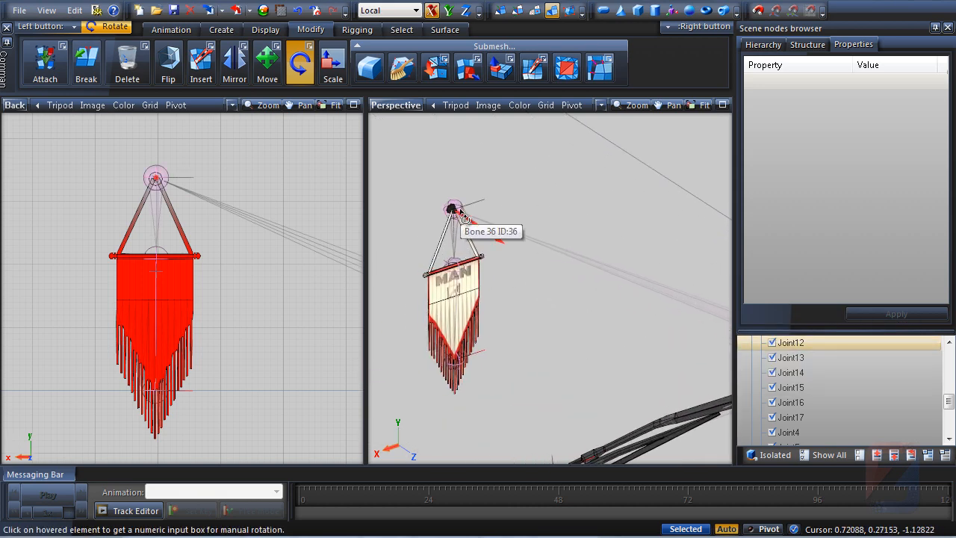
pyautogui.moveTo(464, 217); pyautogui.dragTo(499, 252)
pyautogui.hotkey('ctrl', 'z')
pyautogui.click(466, 10)
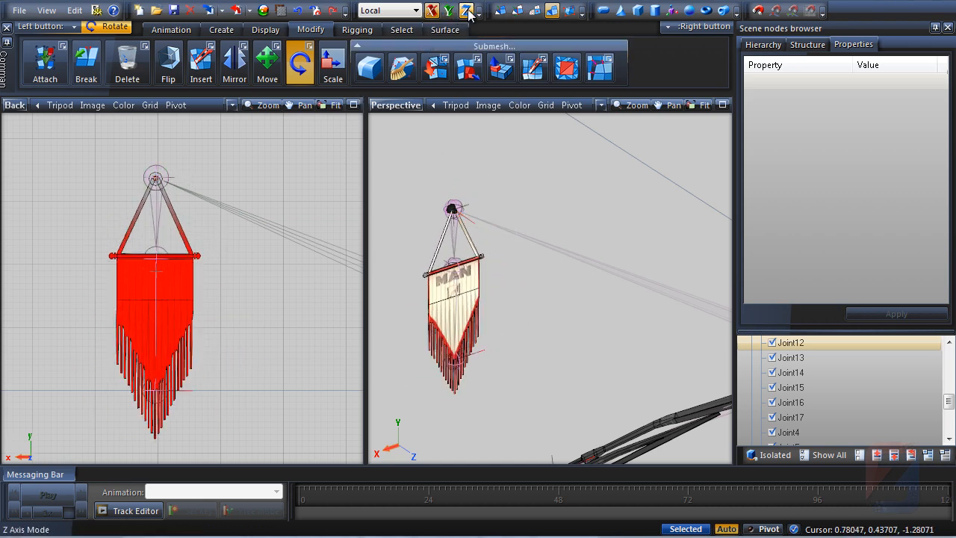
pyautogui.moveTo(458, 271); pyautogui.dragTo(480, 243)
pyautogui.hotkey('ctrl', 'z')
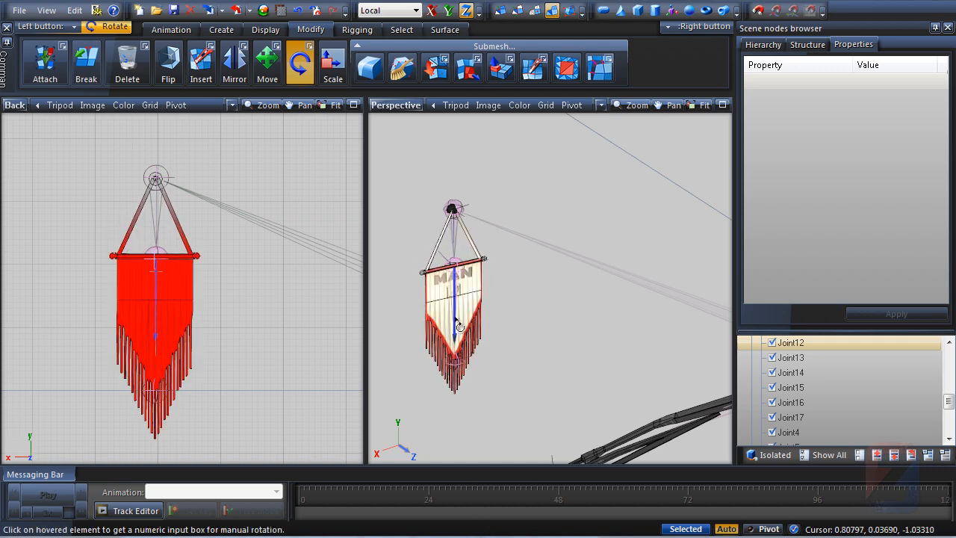
# Test-rotate the flag's lower bone and undo the rotation
pyautogui.scroll(6, 454, 318)
pyautogui.scroll(2, 448, 290)
pyautogui.moveTo(486, 251); pyautogui.dragTo(551, 262, button='middle')
pyautogui.moveTo(469, 301); pyautogui.dragTo(515, 270)
pyautogui.hotkey('ctrl', 'z')
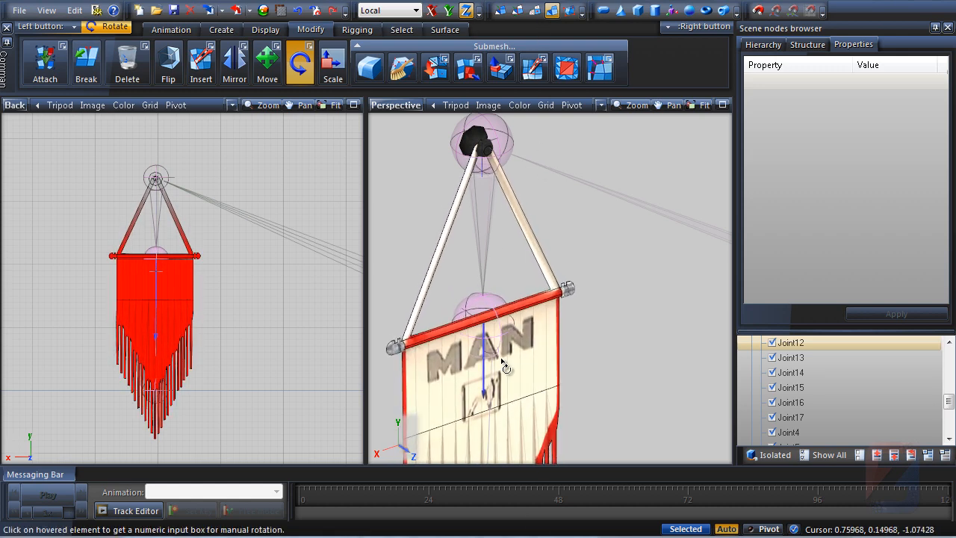
pyautogui.moveTo(567, 358); pyautogui.dragTo(569, 156, button='middle')
pyautogui.scroll(-3, 569, 156)
pyautogui.moveTo(549, 223); pyautogui.dragTo(544, 238, button='middle')
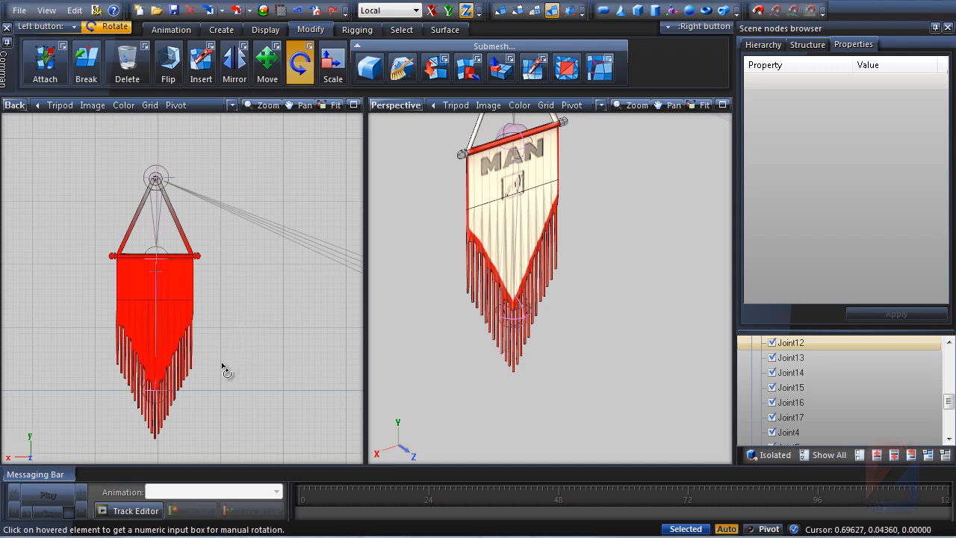
pyautogui.moveTo(221, 366); pyautogui.dragTo(245, 355, button='middle')
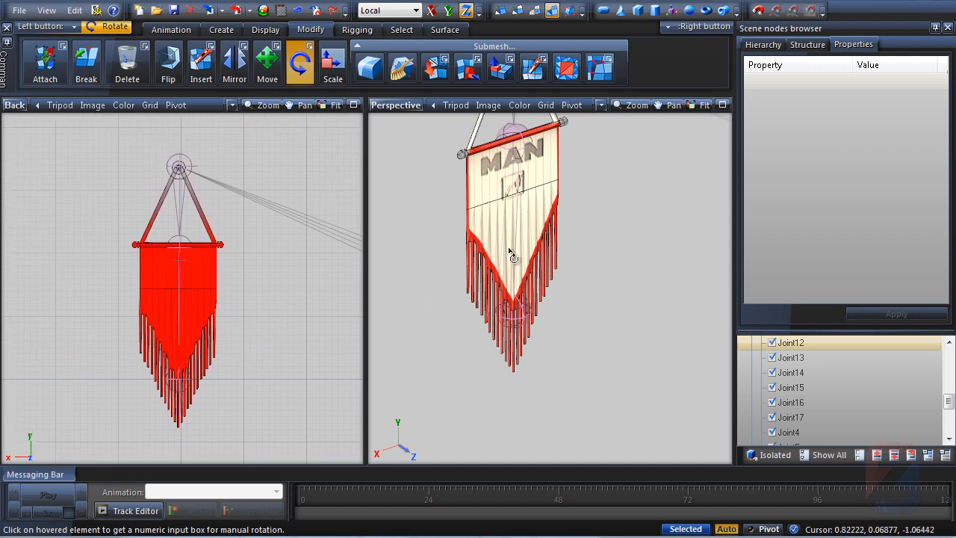
pyautogui.scroll(-6, 511, 254)
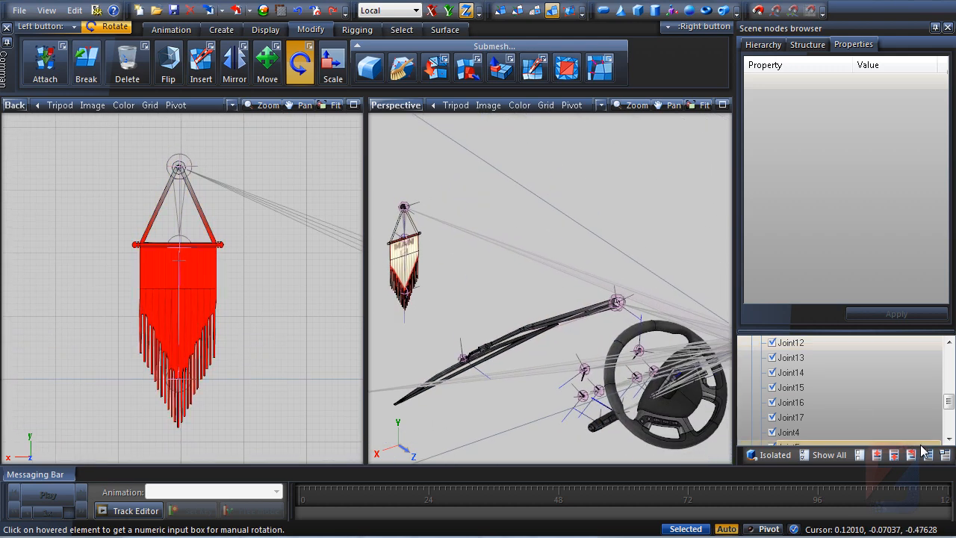
# Turn bones Setup Mode back on for the root joint and return to the rigging tools
pyautogui.moveTo(948, 400); pyautogui.dragTo(947, 355)
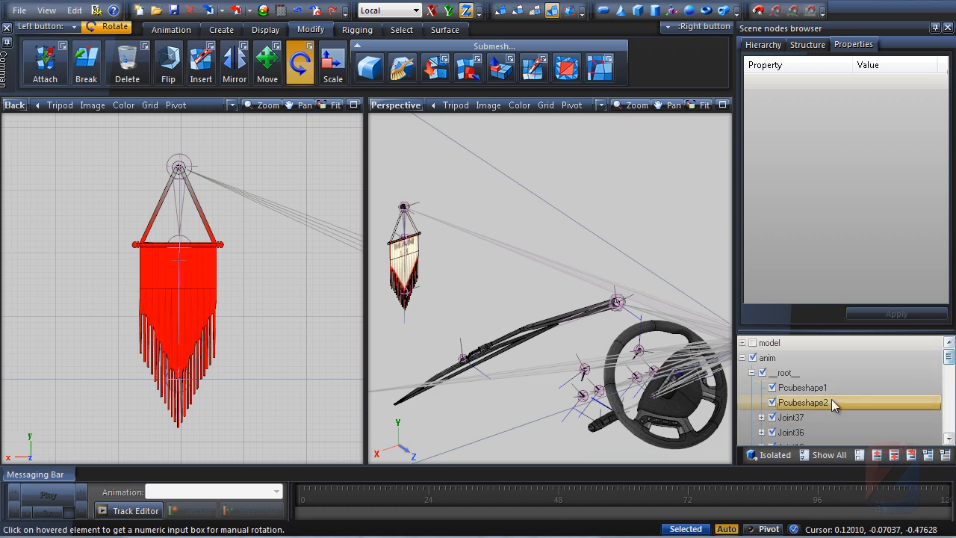
pyautogui.rightClick(788, 379)
pyautogui.moveTo(818, 384)
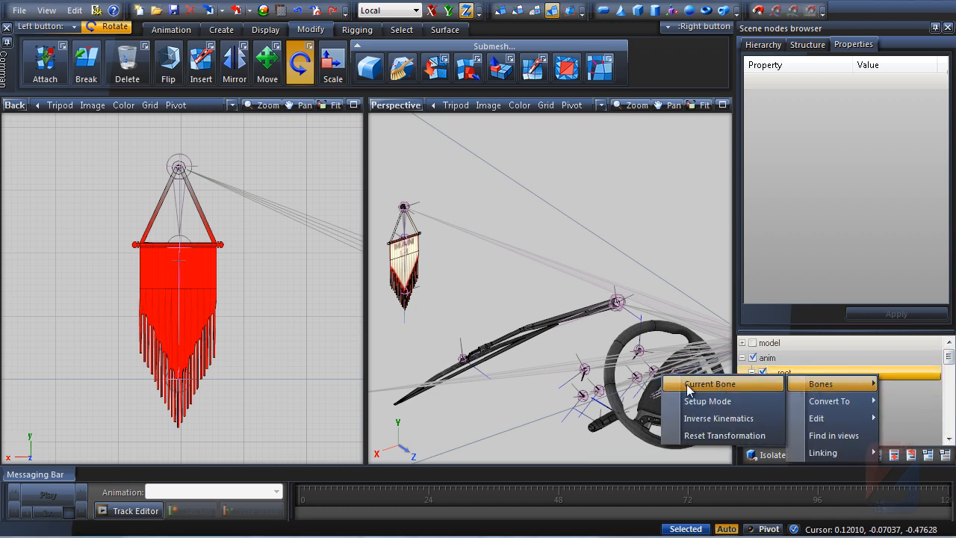
pyautogui.click(702, 403)
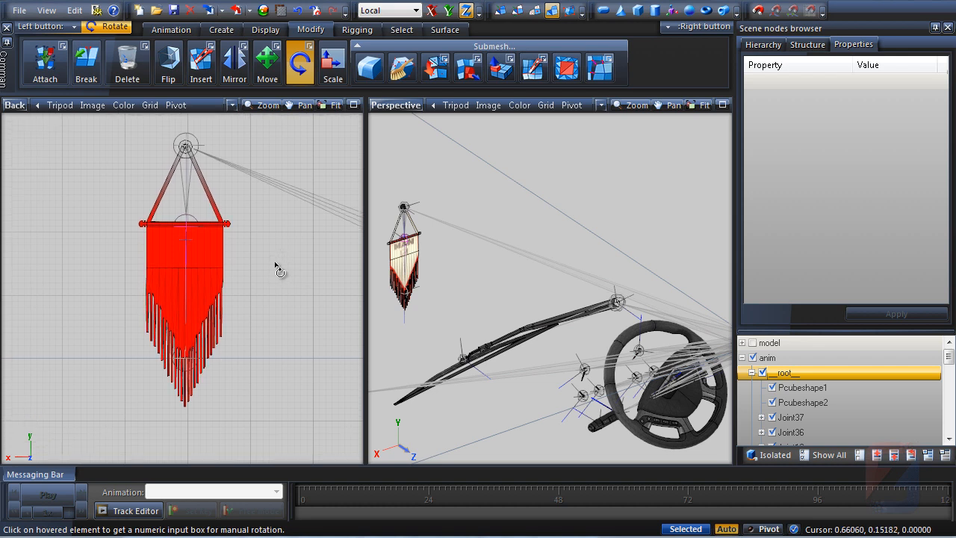
pyautogui.click(357, 29)
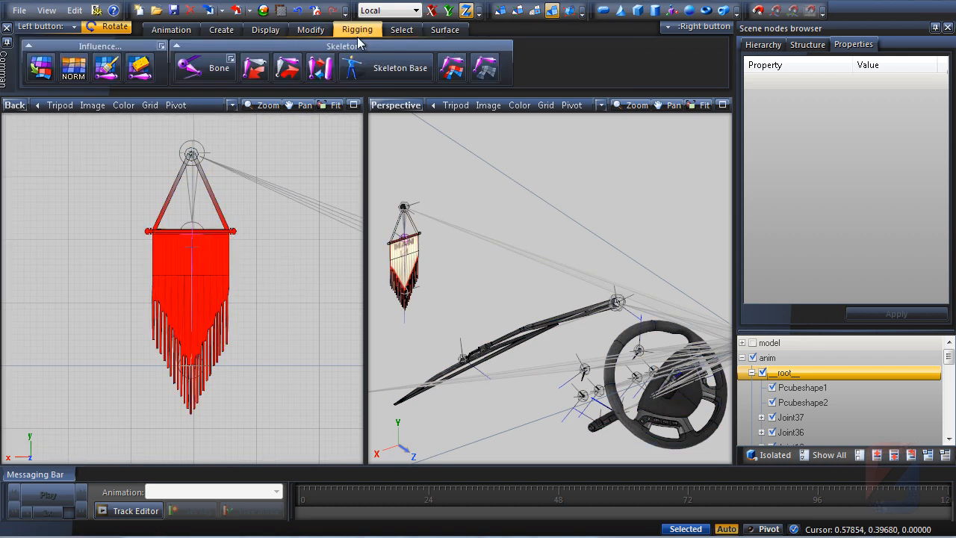
# Make the next skeleton bone current and select the flag mesh's vertices in a maximized Back view
pyautogui.click(255, 67)
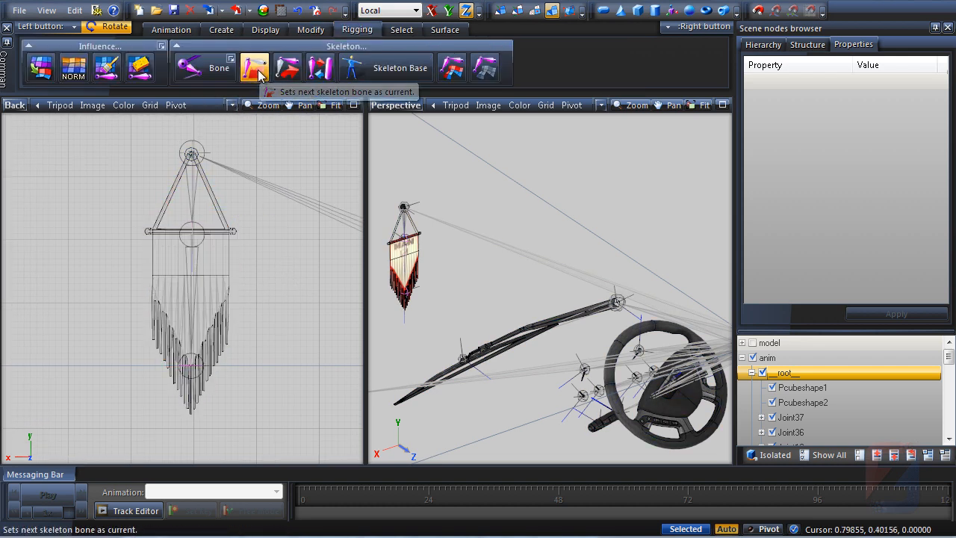
pyautogui.click(194, 344)
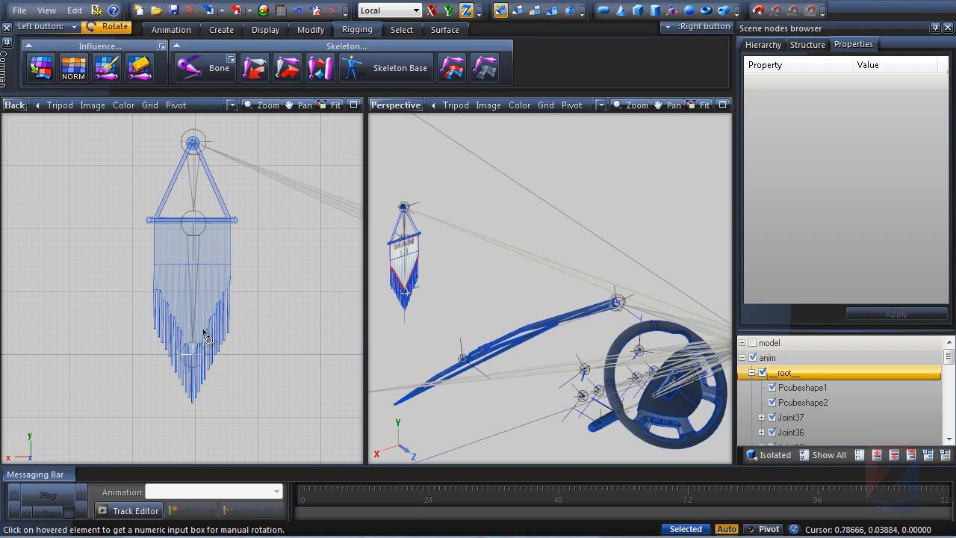
pyautogui.press('1')
pyautogui.scroll(2, 224, 322)
pyautogui.click(353, 104)
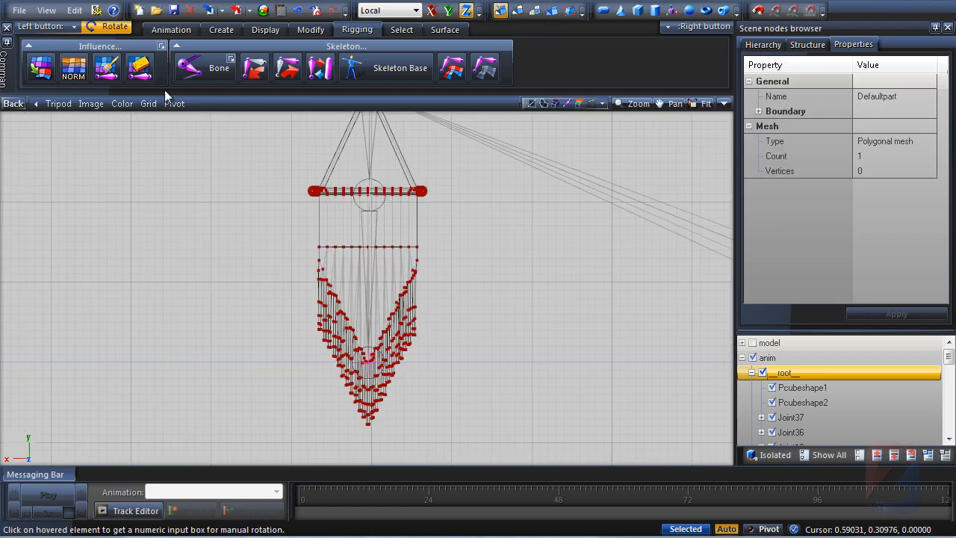
# Activate weight painting and set the brush hardness to 0
pyautogui.click(106, 67)
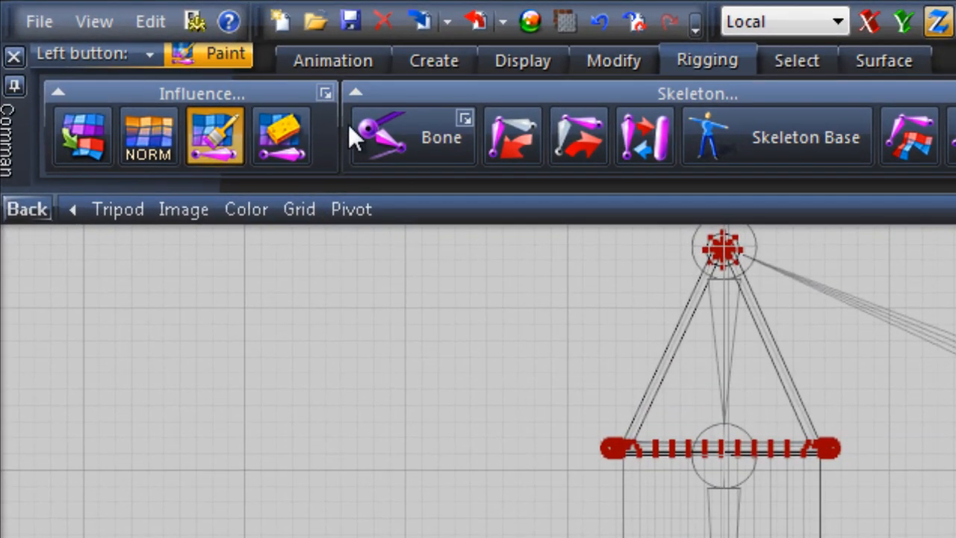
pyautogui.click(326, 93)
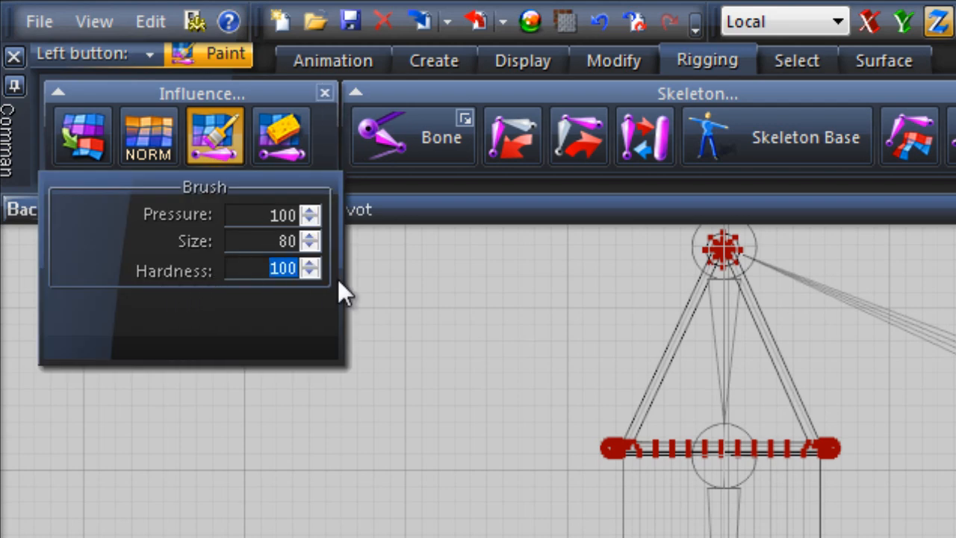
pyautogui.write('0')
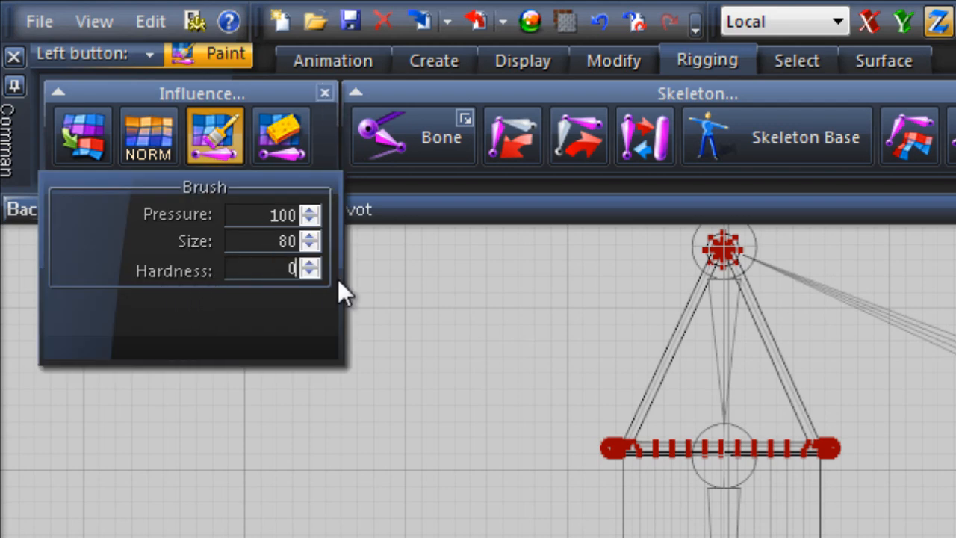
pyautogui.click(325, 93)
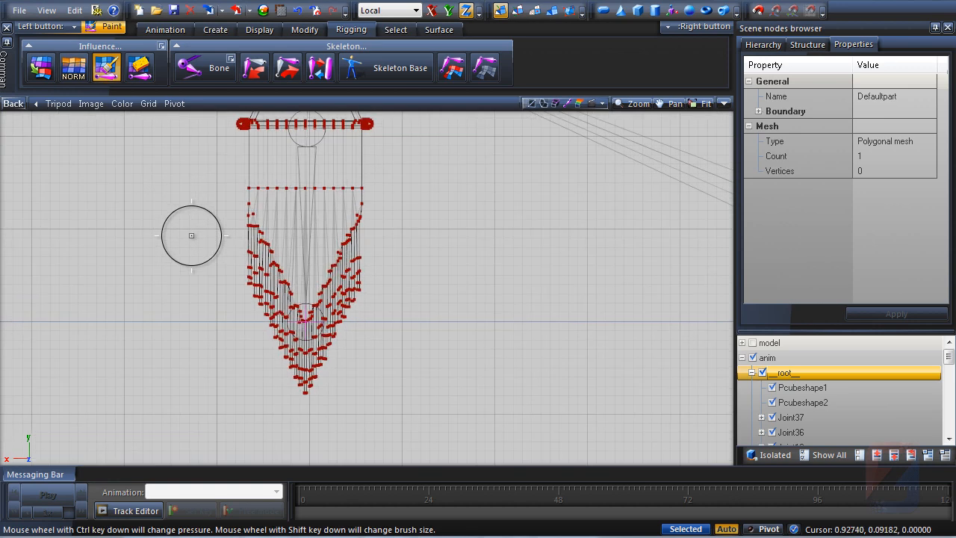
# Paint the current bone's weight across the flag's fringe strands
pyautogui.scroll(1, 203, 260)
pyautogui.moveTo(207, 267); pyautogui.dragTo(73, 225, button='middle')
pyautogui.scroll(2, 145, 239)
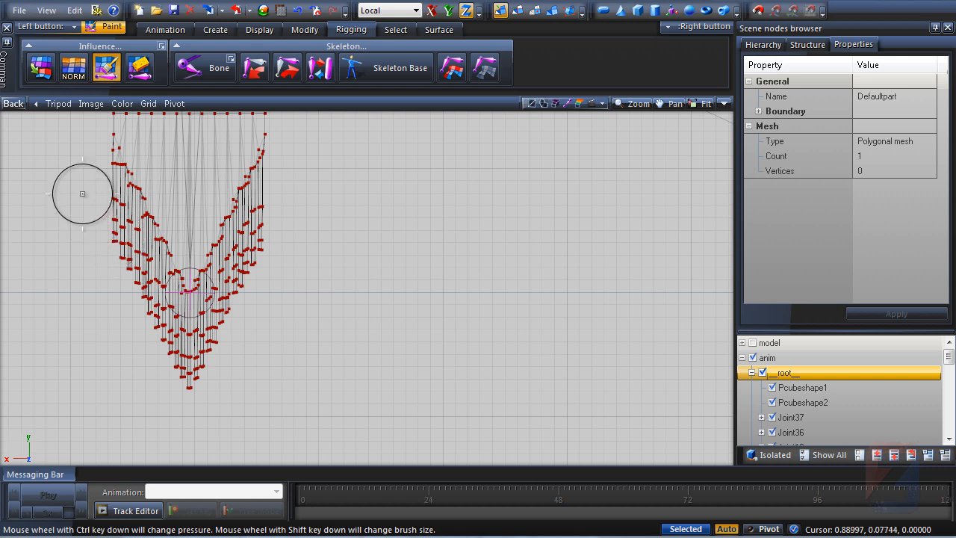
pyautogui.moveTo(79, 189)
pyautogui.mouseDown()
pyautogui.moveTo(175, 366)
pyautogui.moveTo(212, 349)
pyautogui.moveTo(239, 311)
pyautogui.moveTo(302, 184)
pyautogui.mouseUp()
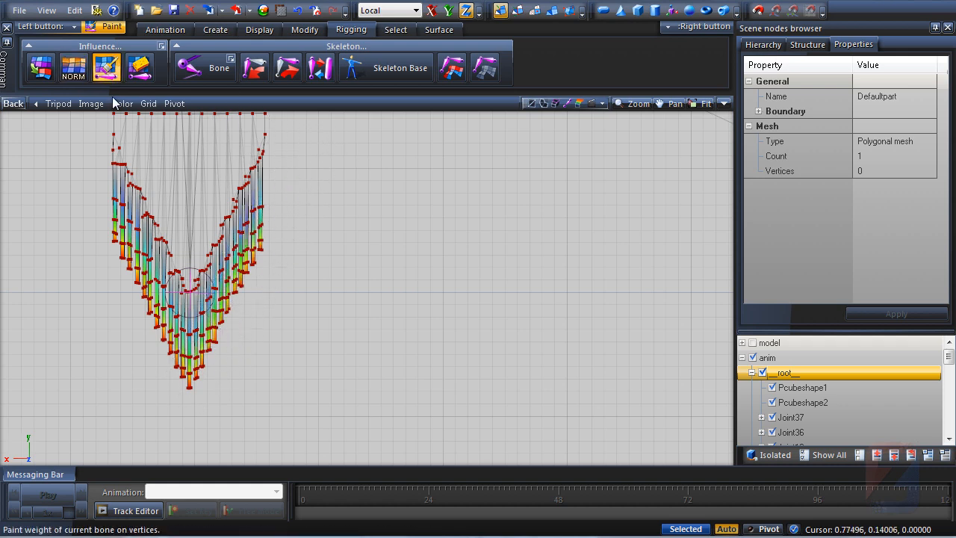
# Normalize the bone weights and return to the four-viewport layout
pyautogui.click(73, 68)
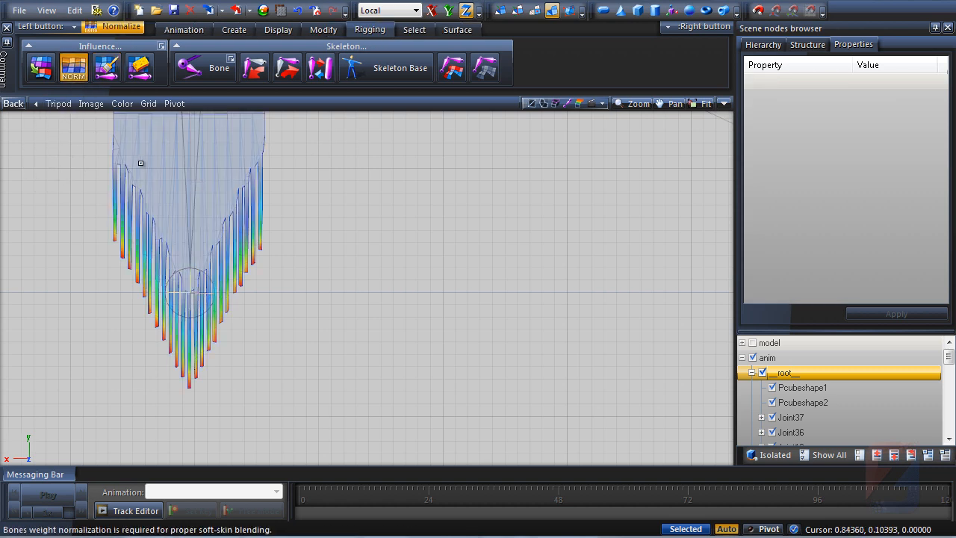
pyautogui.scroll(-3, 310, 367)
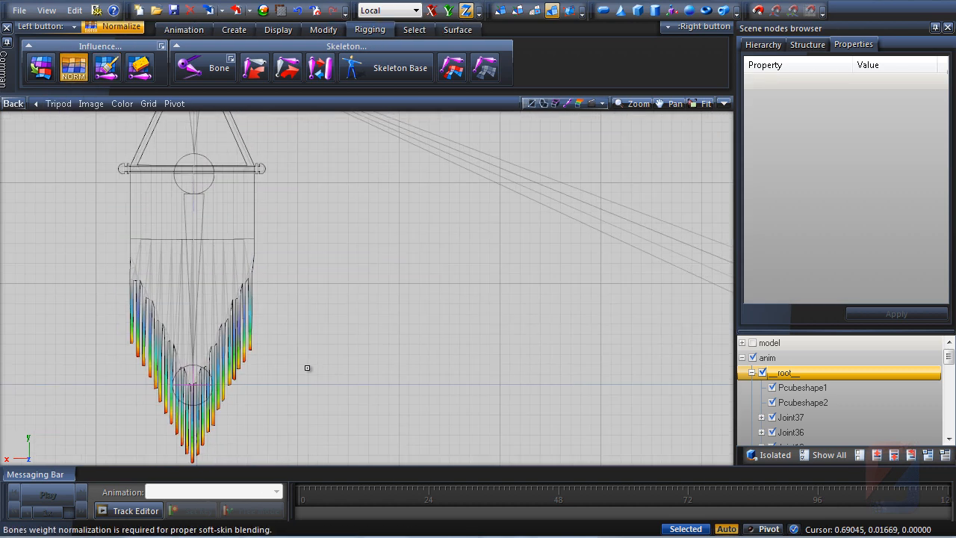
pyautogui.click(724, 104)
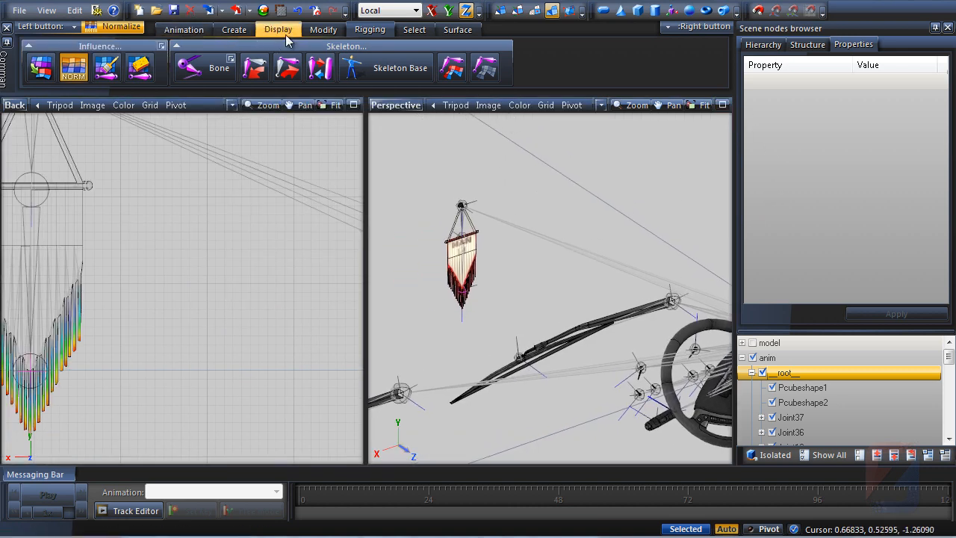
# Activate the Move tool and turn off bones Setup Mode on the root joint
pyautogui.click(324, 29)
pyautogui.click(267, 67)
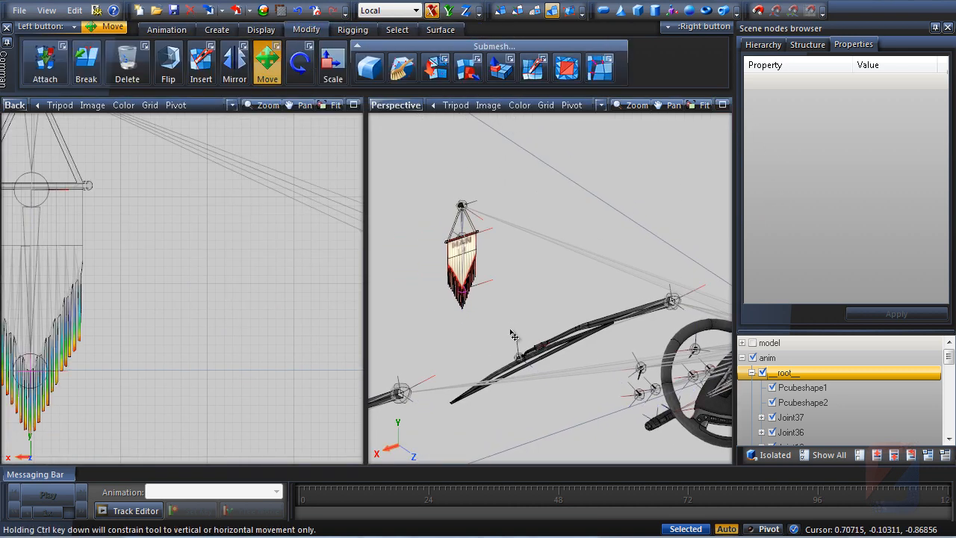
pyautogui.scroll(5, 465, 284)
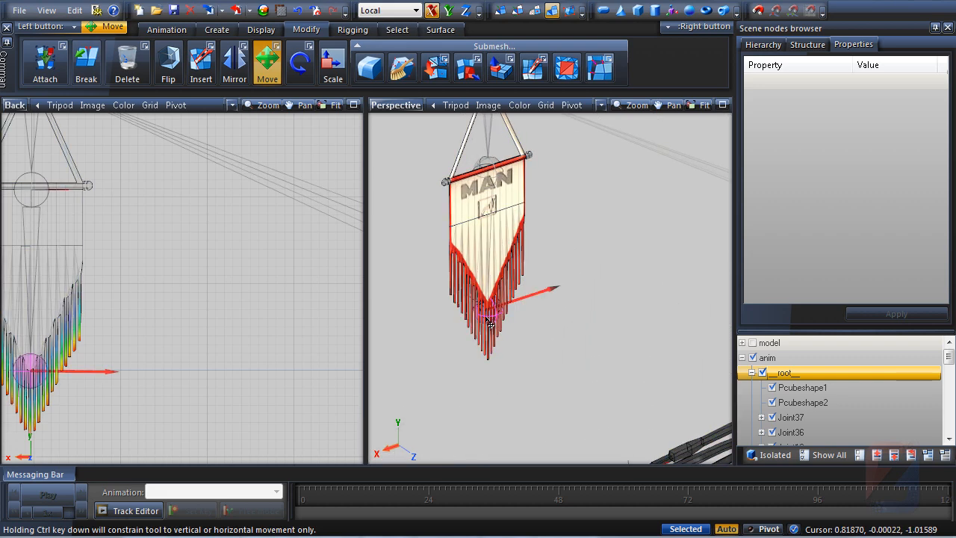
pyautogui.moveTo(490, 321); pyautogui.dragTo(505, 320)
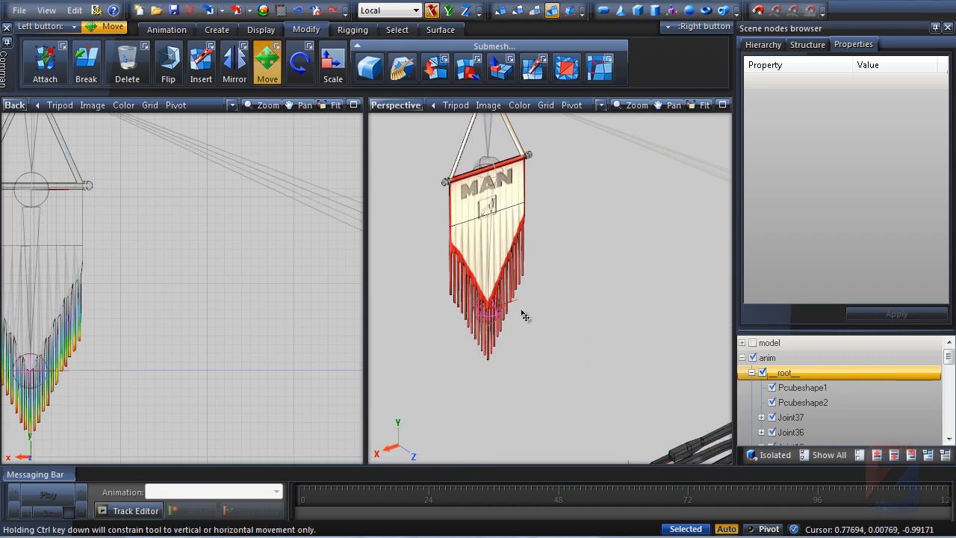
pyautogui.rightClick(787, 375)
pyautogui.moveTo(807, 387)
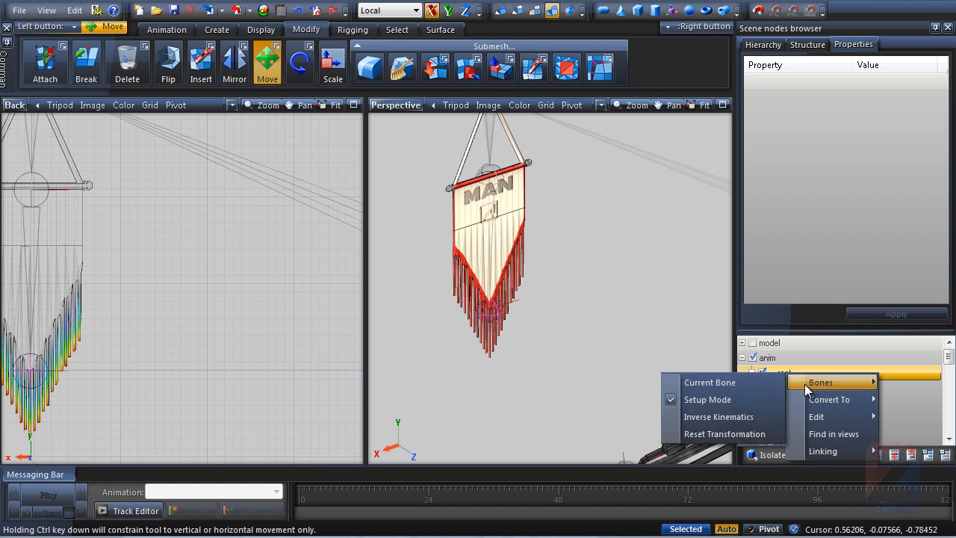
pyautogui.click(702, 401)
# Test-move the flag's lower bone sideways to check how the fringe deforms
pyautogui.moveTo(494, 318); pyautogui.dragTo(512, 313)
pyautogui.moveTo(10, 381); pyautogui.dragTo(120, 322, button='middle')
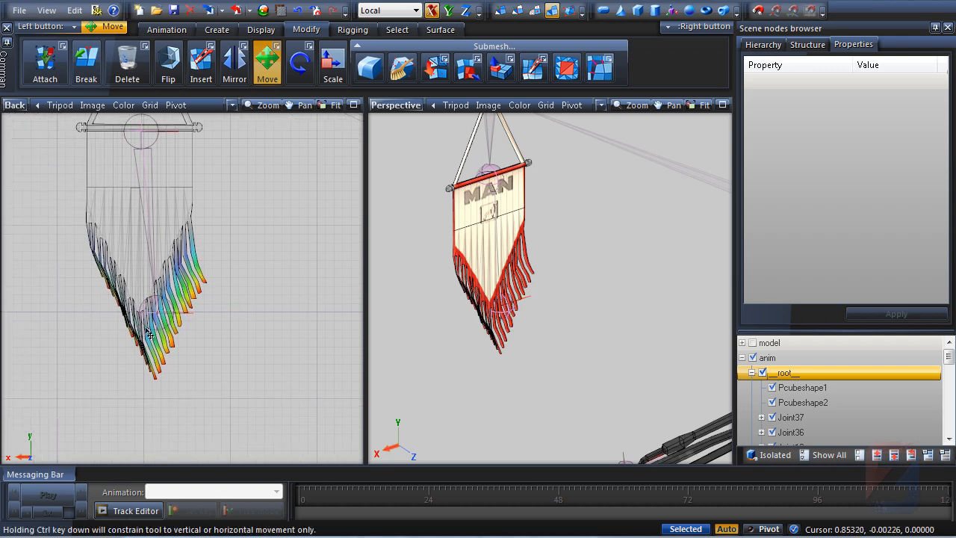
pyautogui.scroll(4, 153, 309)
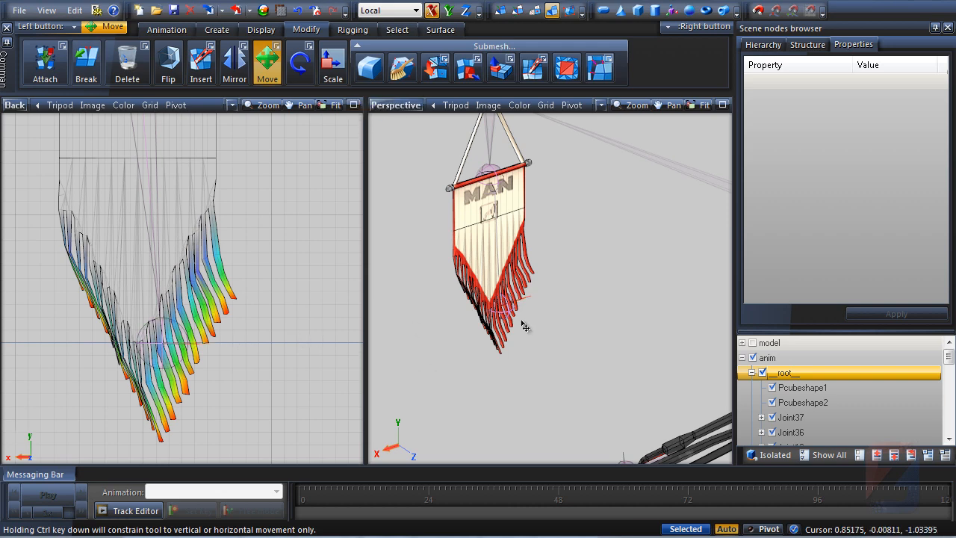
pyautogui.moveTo(562, 328); pyautogui.dragTo(525, 322, button='middle')
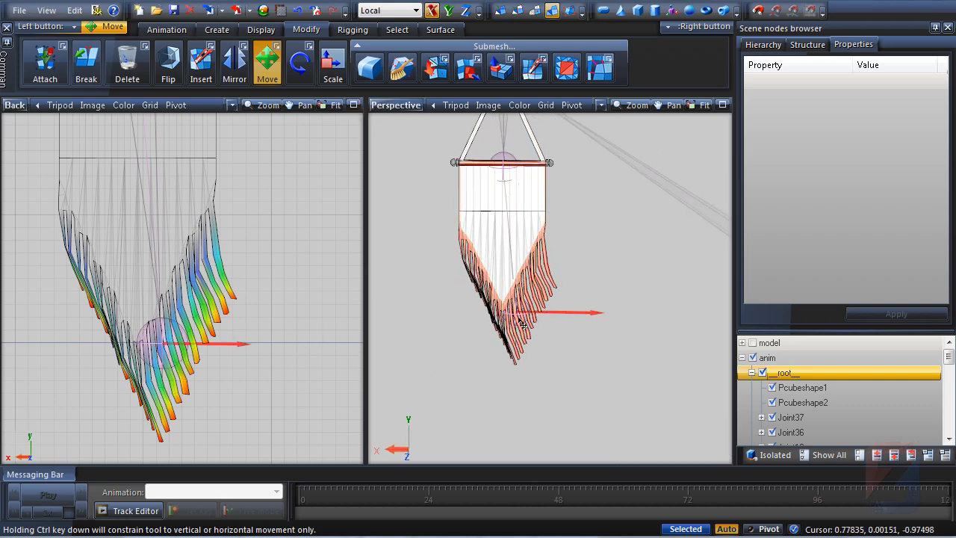
pyautogui.moveTo(521, 322)
pyautogui.mouseDown()
pyautogui.moveTo(487, 321)
pyautogui.moveTo(515, 322)
pyautogui.mouseUp()
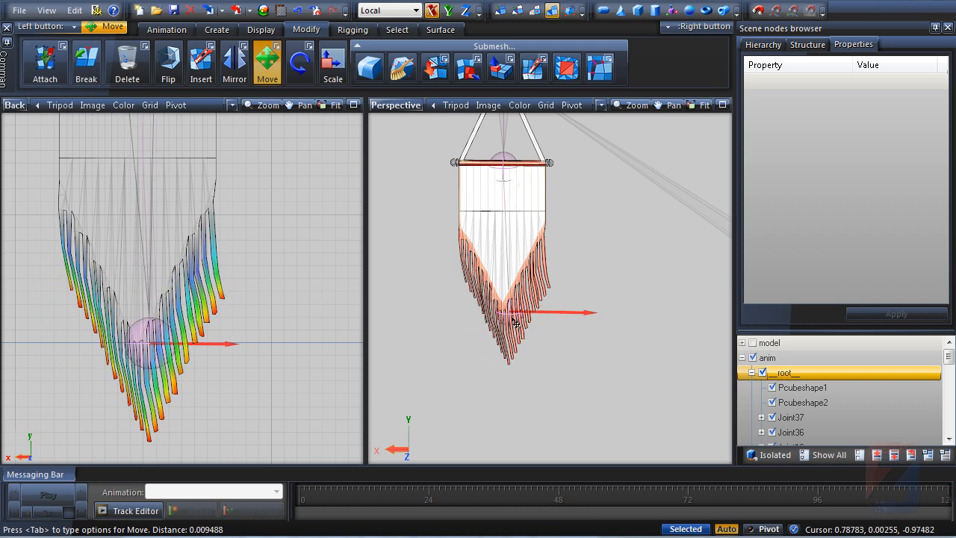
pyautogui.moveTo(177, 243); pyautogui.dragTo(206, 253, button='middle')
# Make the upper bone current and paint its weight over the fringe strands with weight painting
pyautogui.press('1')
pyautogui.scroll(-1, 199, 285)
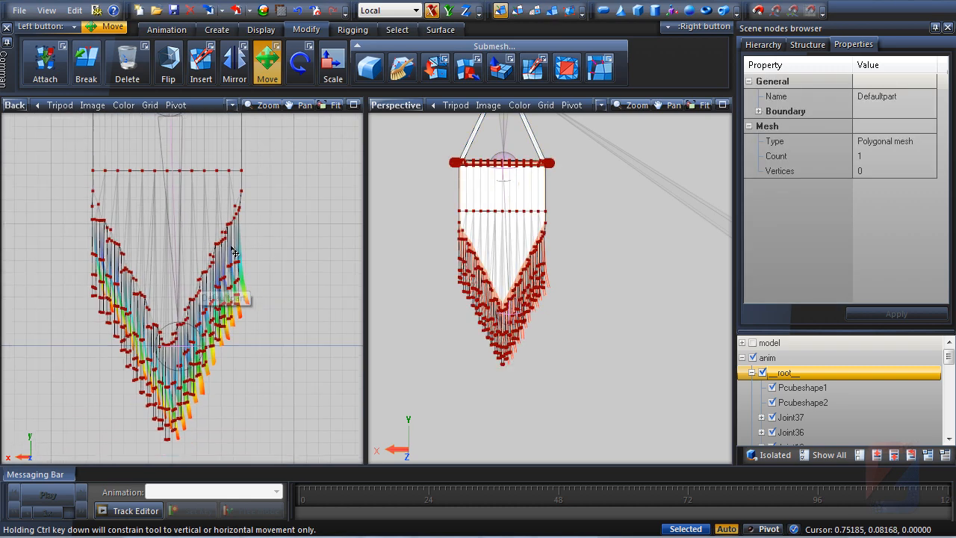
pyautogui.scroll(-1, 234, 251)
pyautogui.click(353, 29)
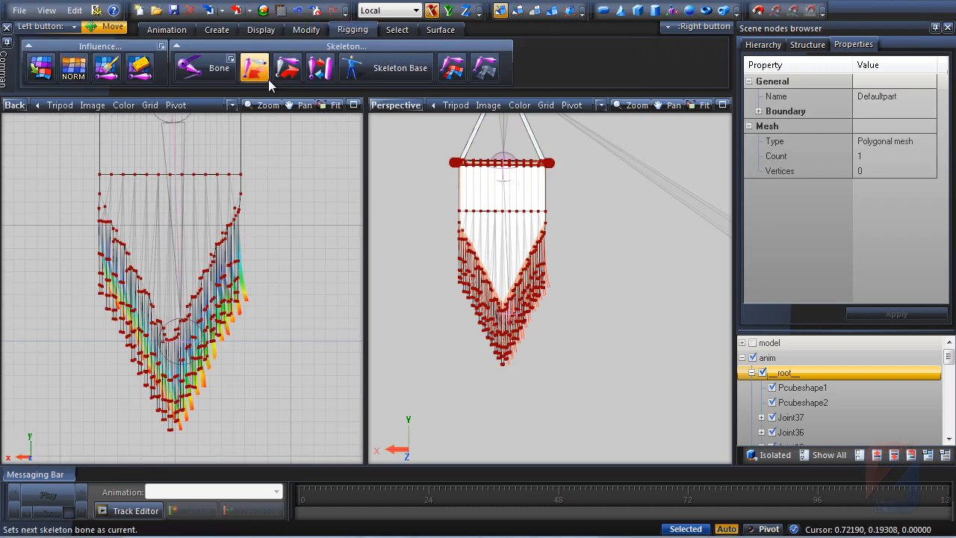
pyautogui.click(297, 70)
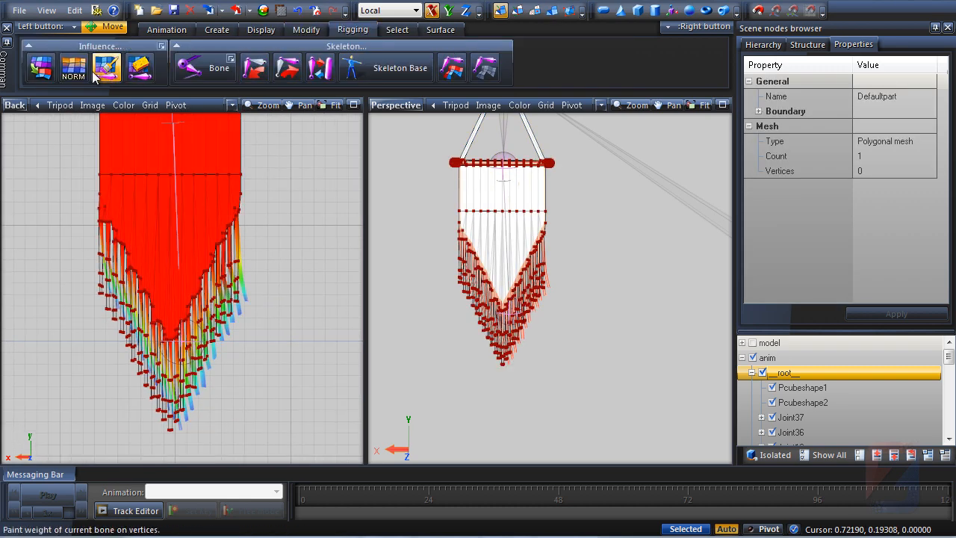
pyautogui.click(104, 71)
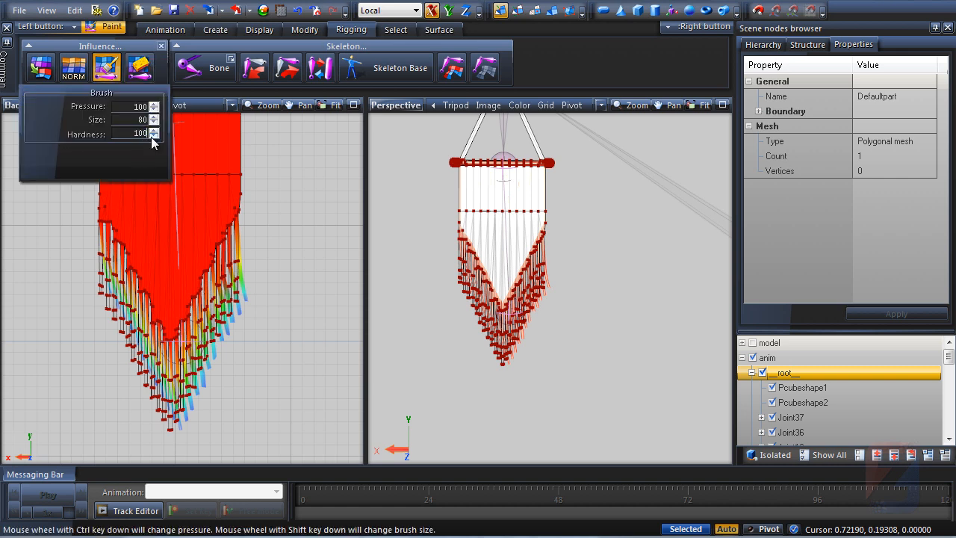
pyautogui.click(162, 47)
pyautogui.moveTo(95, 199)
pyautogui.mouseDown()
pyautogui.moveTo(174, 321)
pyautogui.moveTo(242, 273)
pyautogui.moveTo(206, 209)
pyautogui.mouseUp()
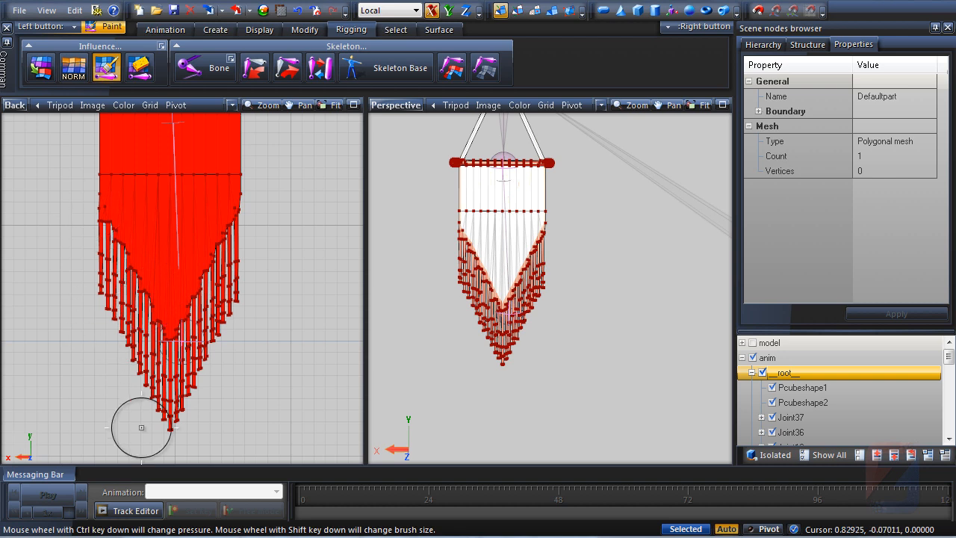
# Switch the Back viewport's display to show weight paint on the fringe strands
pyautogui.click(261, 75)
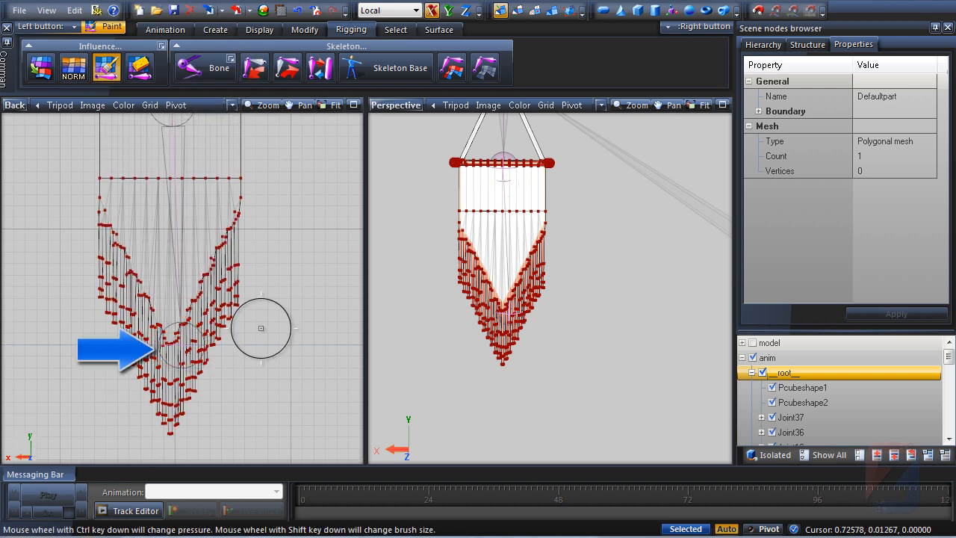
pyautogui.scroll(5, 241, 279)
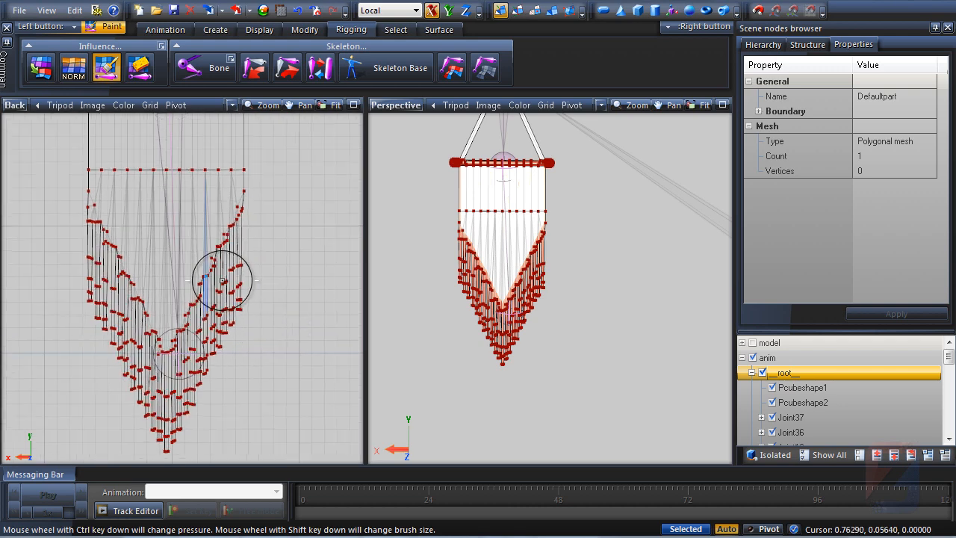
pyautogui.scroll(3, 241, 279)
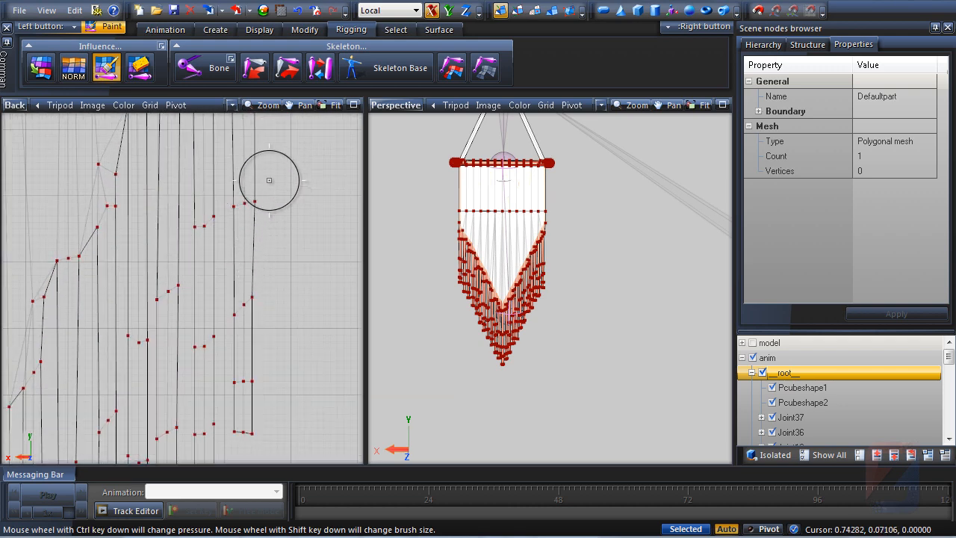
pyautogui.click(234, 106)
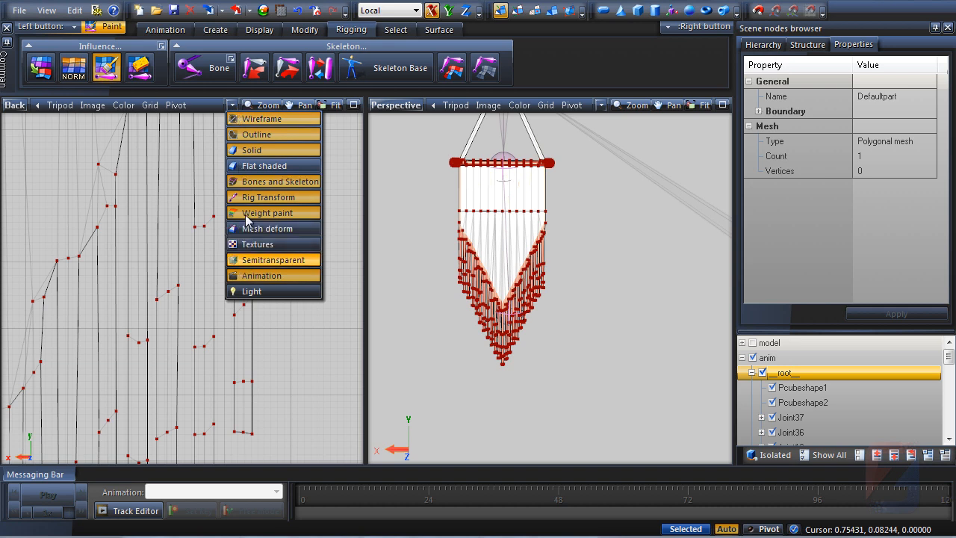
pyautogui.click(234, 108)
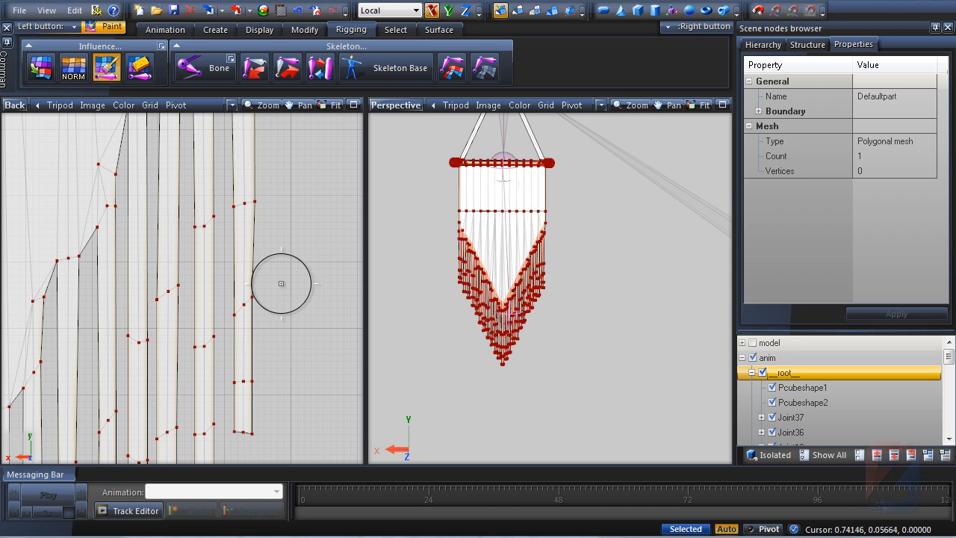
# Paint the current bone's weight onto a single fringe strand vertex, then undo the last stroke
pyautogui.scroll(-2, 281, 283)
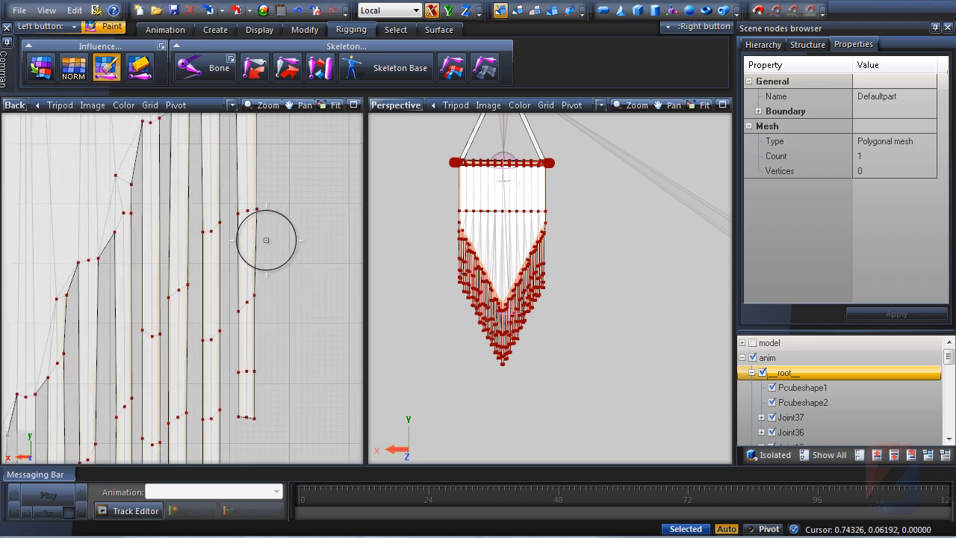
pyautogui.click(162, 47)
pyautogui.click(162, 47)
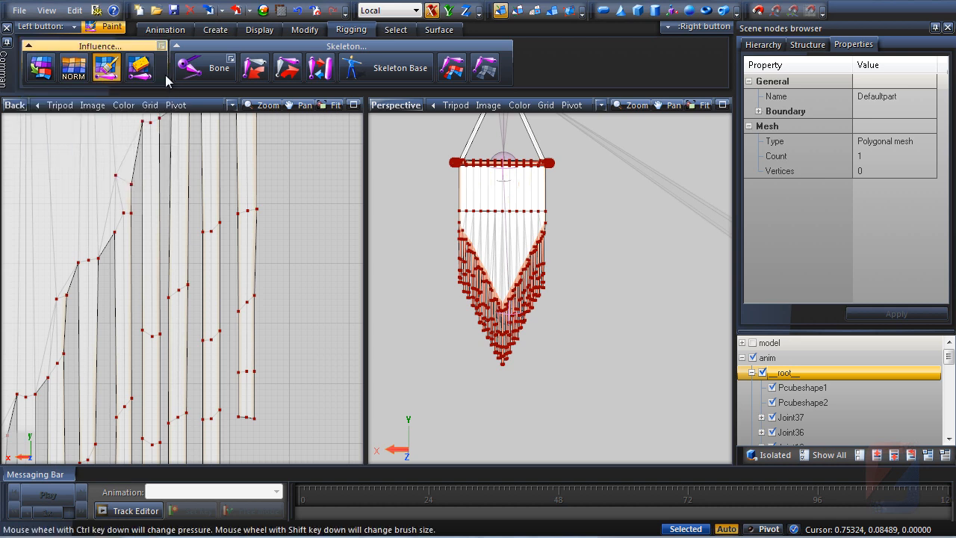
pyautogui.scroll(2, 252, 214)
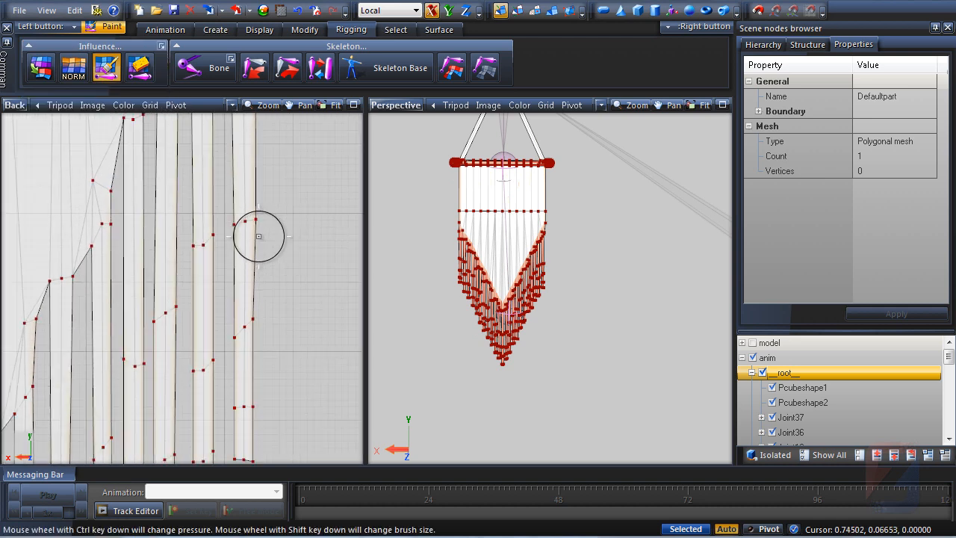
pyautogui.click(246, 221)
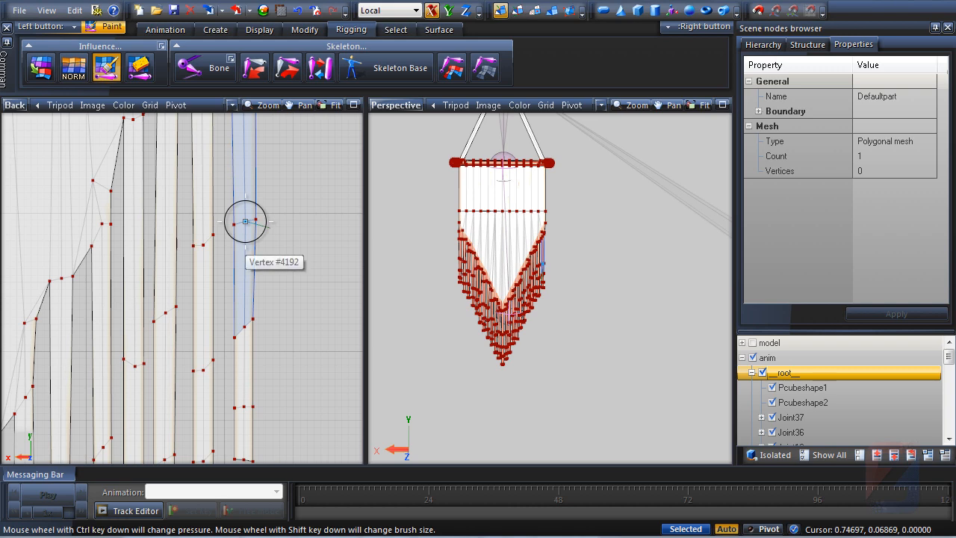
pyautogui.scroll(-3, 245, 224)
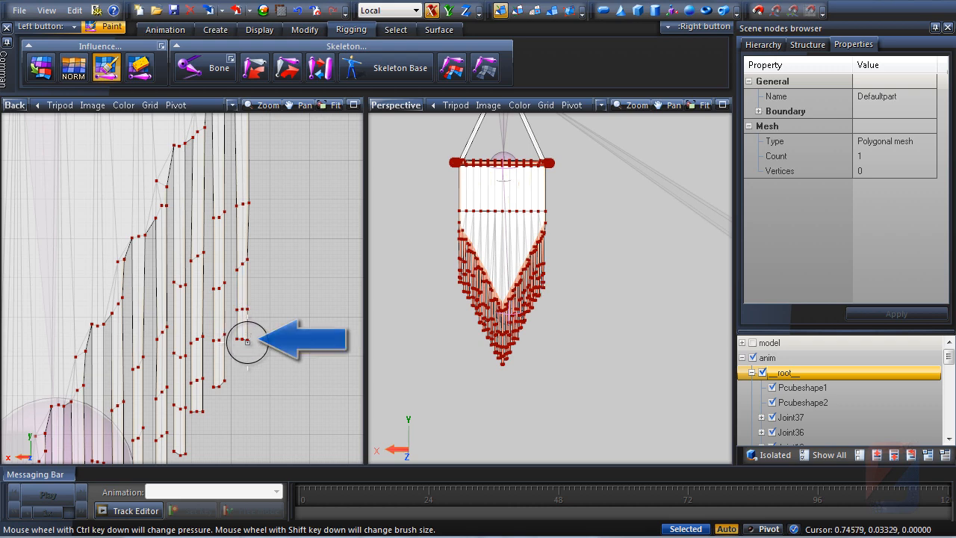
pyautogui.scroll(3, 250, 207)
pyautogui.click(238, 205)
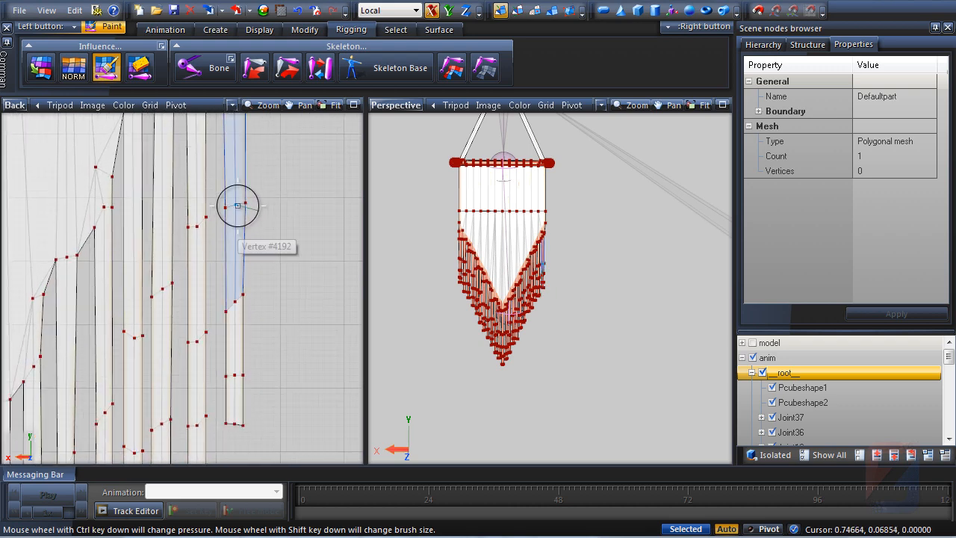
pyautogui.click(237, 205)
pyautogui.hotkey('ctrl', 'z')
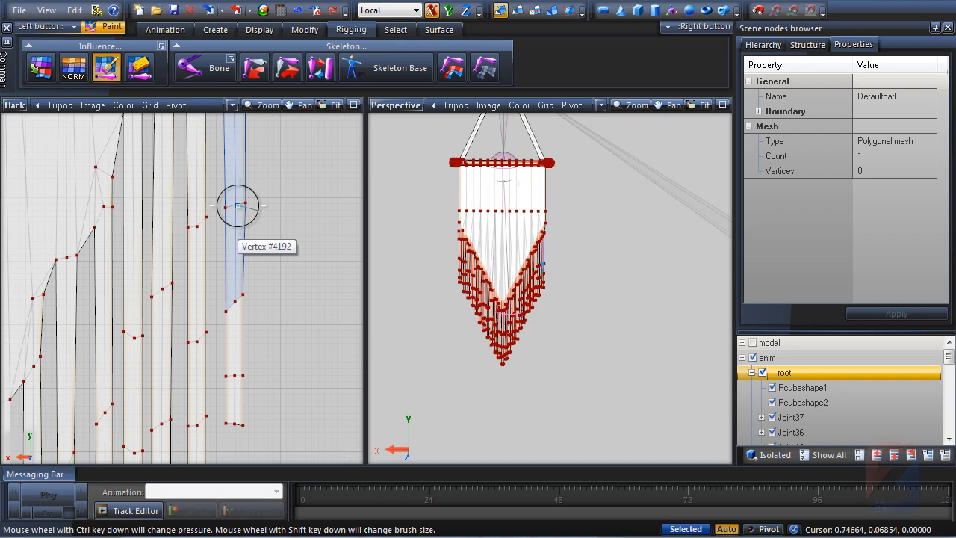
# Set the weight brush pressure to 20
pyautogui.click(161, 46)
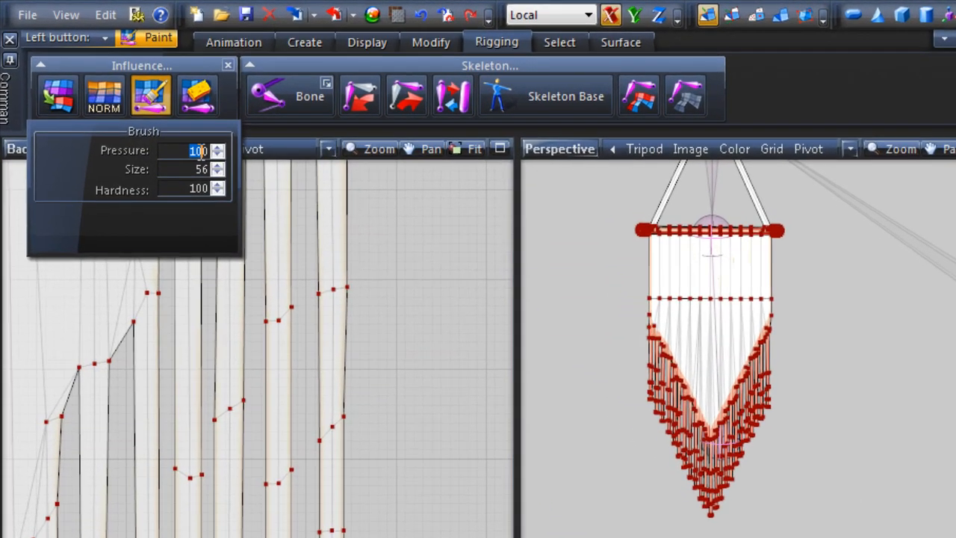
pyautogui.doubleClick(140, 109)
pyautogui.write('20')
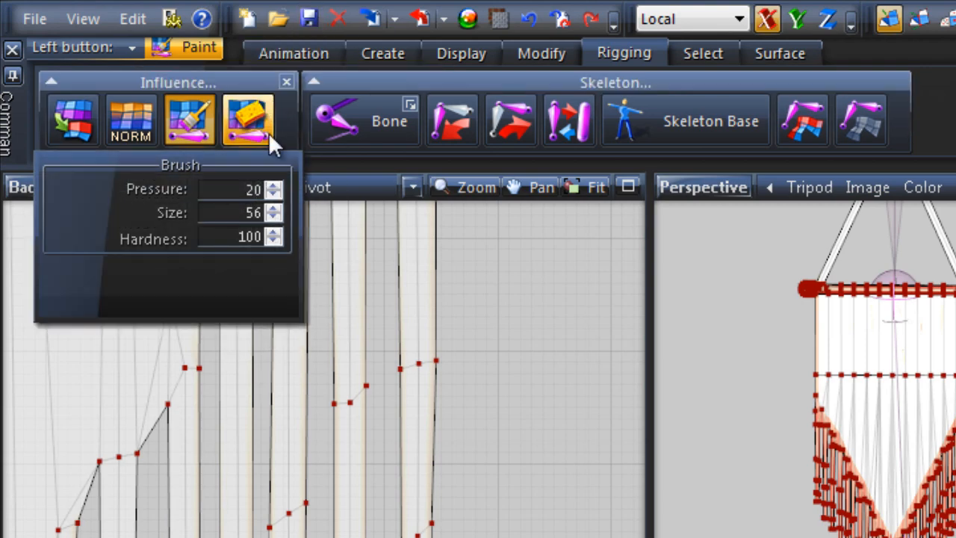
pyautogui.click(285, 81)
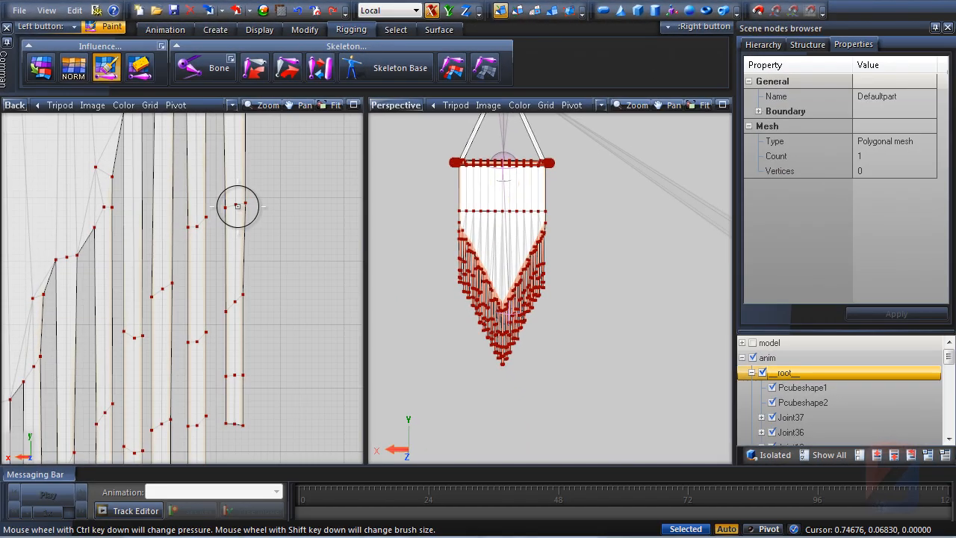
# Paint the current bone's weight down several fringe strands, undoing one stray stroke
pyautogui.moveTo(237, 205); pyautogui.dragTo(252, 205)
pyautogui.moveTo(232, 303); pyautogui.dragTo(236, 375)
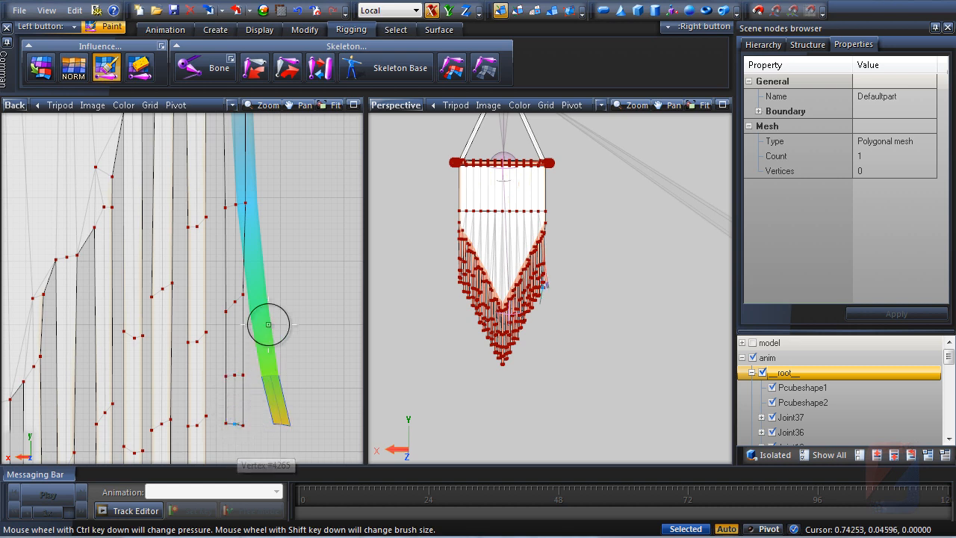
pyautogui.moveTo(270, 307); pyautogui.dragTo(289, 359, button='middle')
pyautogui.scroll(-1, 288, 359)
pyautogui.click(224, 288)
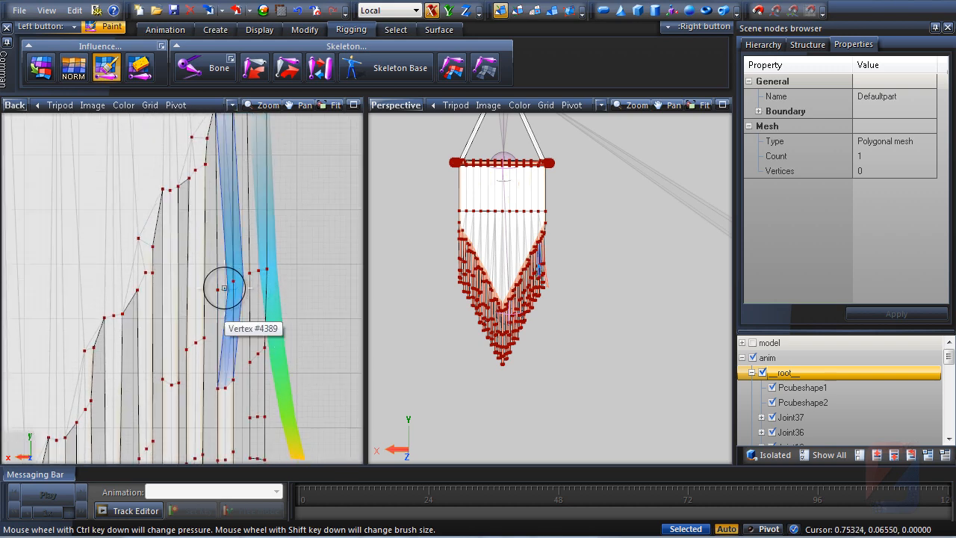
pyautogui.hotkey('ctrl', 'z')
pyautogui.moveTo(227, 388)
pyautogui.mouseDown(button='middle')
pyautogui.moveTo(229, 252)
pyautogui.moveTo(229, 331)
pyautogui.mouseUp(button='middle')
pyautogui.scroll(1, 227, 321)
pyautogui.moveTo(228, 321); pyautogui.dragTo(225, 442)
pyautogui.click(227, 417)
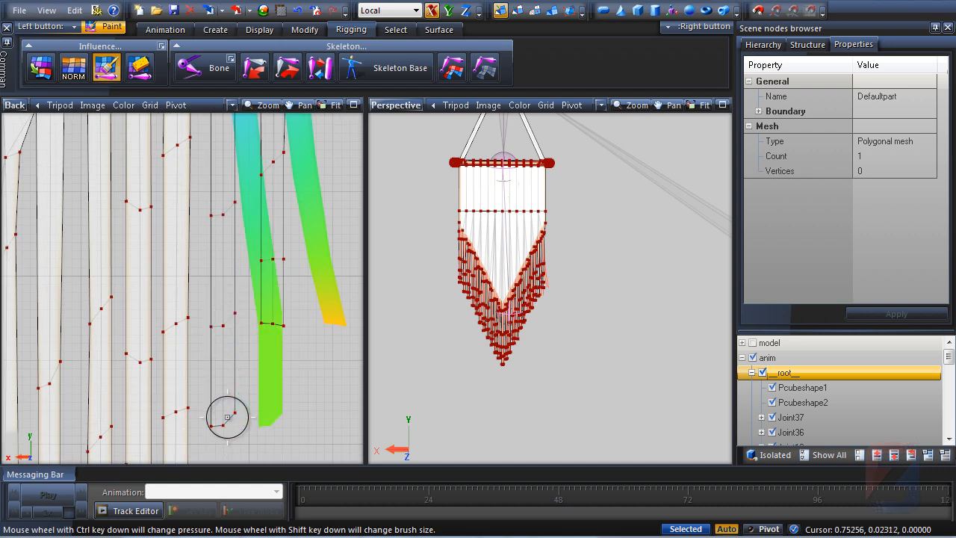
# Paint the remaining fringe strands with the bone's weight in a maximized Back view
pyautogui.hotkey('alt', 'w')
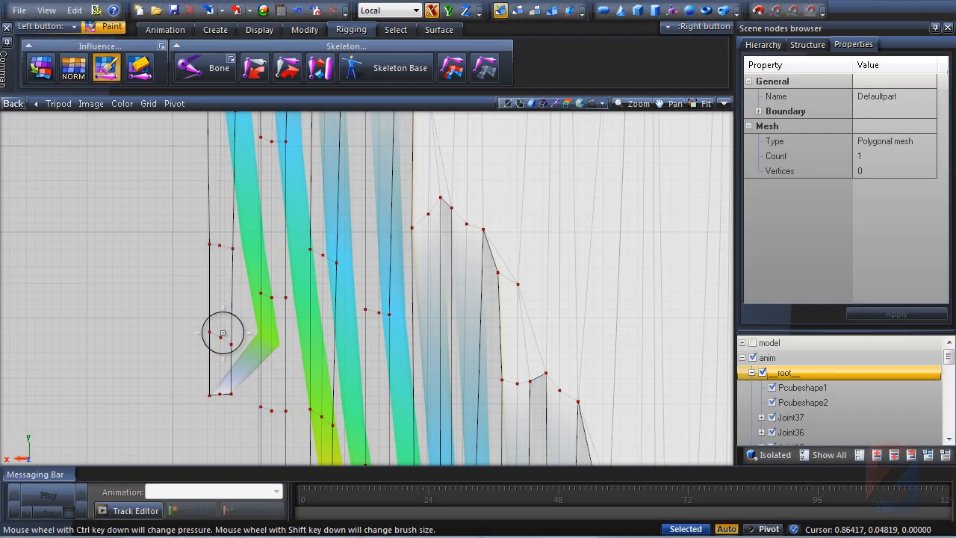
pyautogui.moveTo(219, 397); pyautogui.dragTo(222, 390)
pyautogui.moveTo(262, 256); pyautogui.dragTo(127, 261, button='middle')
pyautogui.scroll(-10, 131, 262)
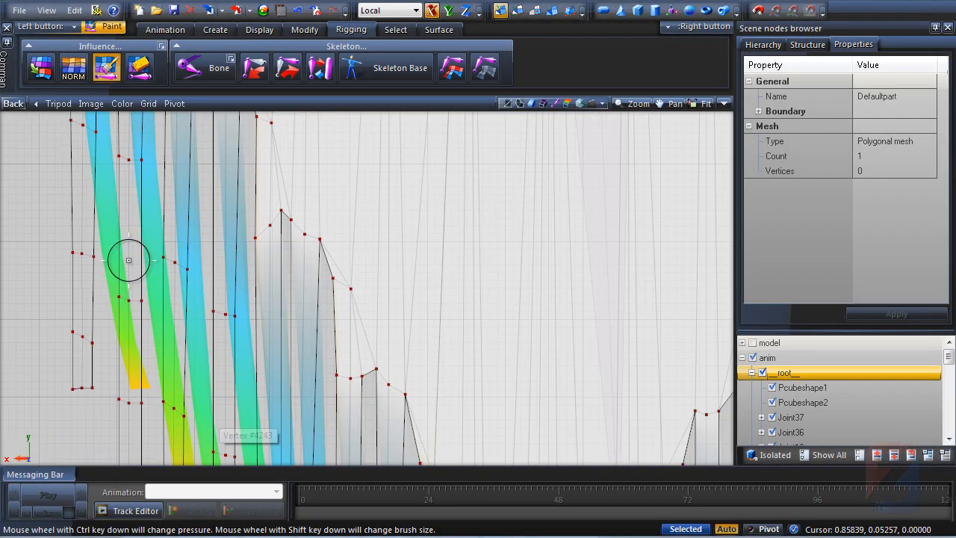
pyautogui.moveTo(269, 267); pyautogui.dragTo(242, 249, button='middle')
pyautogui.scroll(-1, 242, 249)
pyautogui.press('4')
pyautogui.moveTo(464, 297); pyautogui.dragTo(451, 239, button='middle')
pyautogui.scroll(-3, 451, 240)
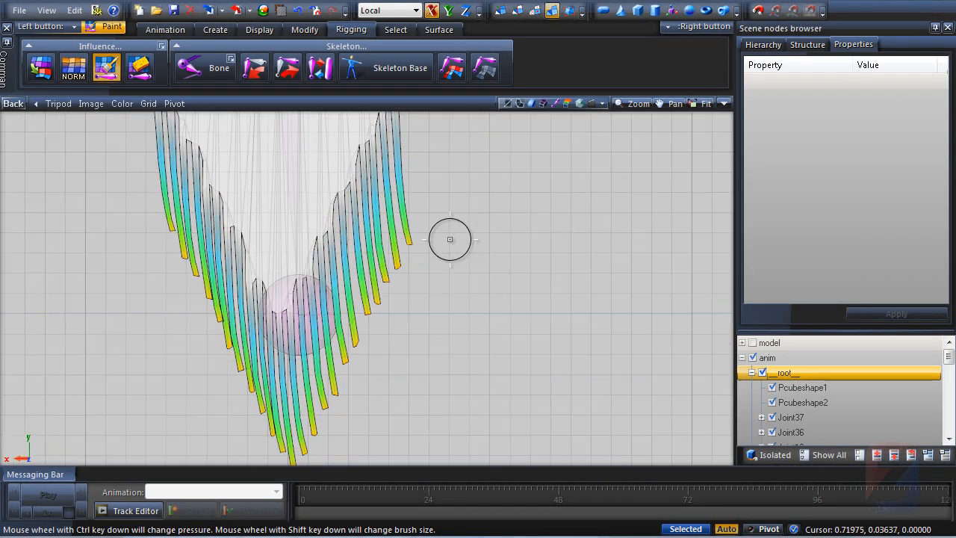
# Test-move the lower bone with the Move tool in the four-viewport layout to check fringe deformation
pyautogui.click(307, 32)
pyautogui.click(274, 73)
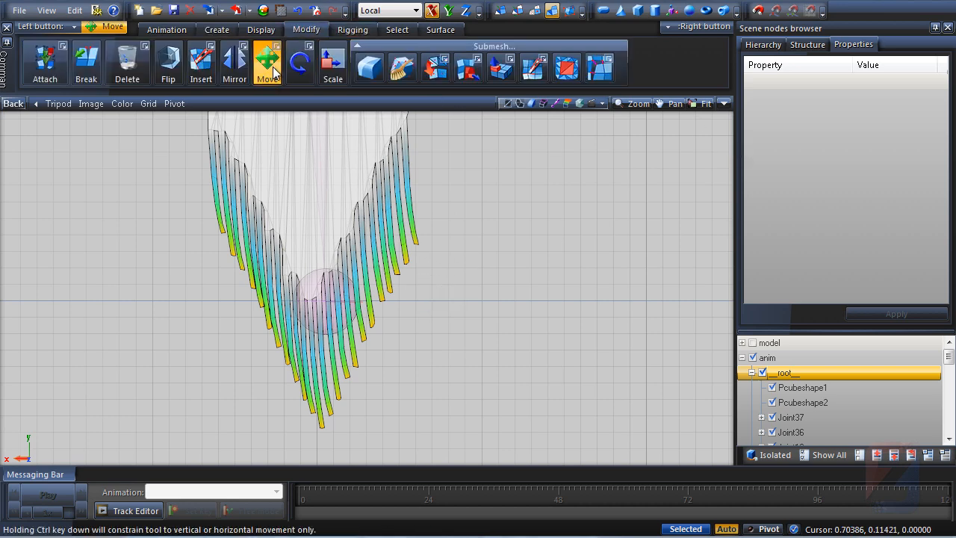
pyautogui.click(723, 106)
pyautogui.moveTo(291, 281); pyautogui.dragTo(264, 236, button='middle')
pyautogui.scroll(-1, 264, 235)
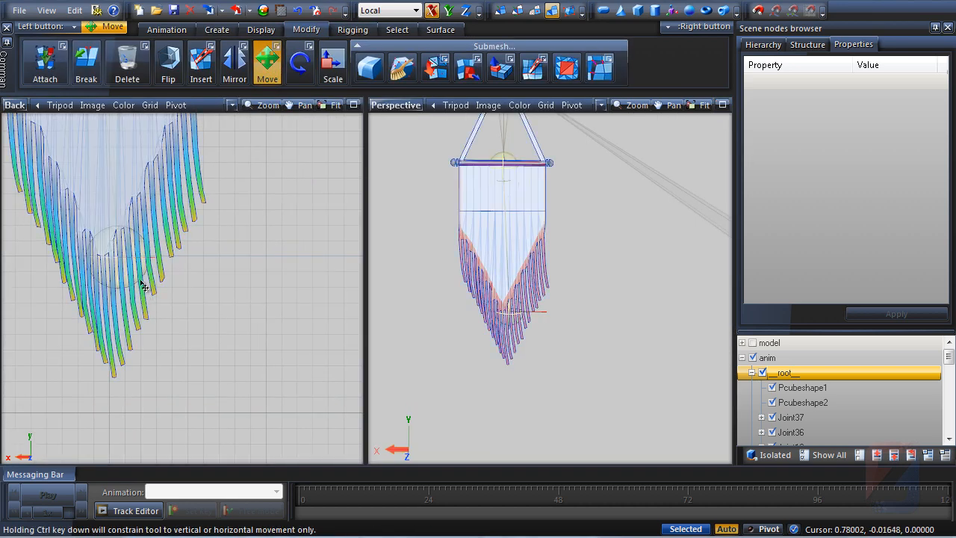
pyautogui.moveTo(141, 274)
pyautogui.mouseDown()
pyautogui.moveTo(162, 275)
pyautogui.moveTo(105, 269)
pyautogui.moveTo(150, 267)
pyautogui.mouseUp()
pyautogui.moveTo(199, 302); pyautogui.dragTo(277, 361, button='middle')
# Normalize the bone weights across the flag's fringe
pyautogui.click(440, 30)
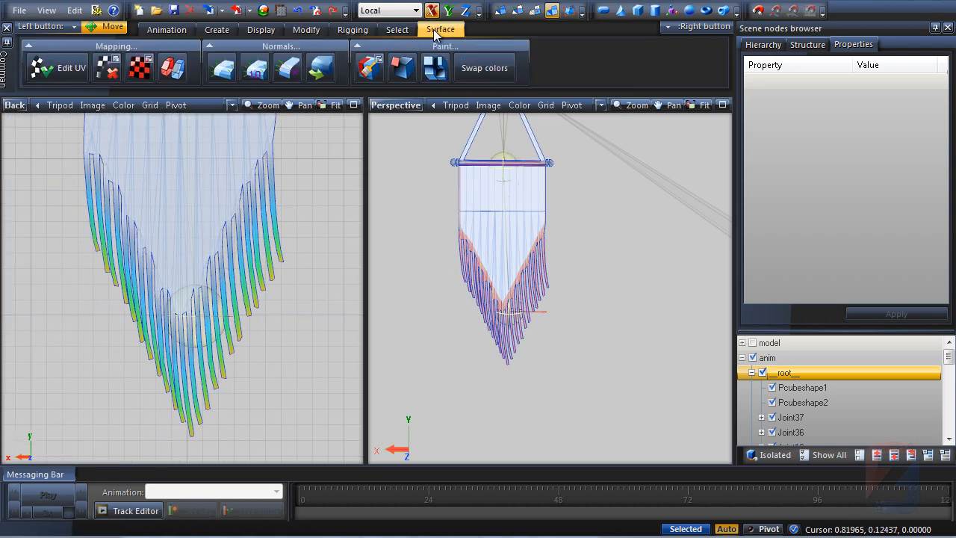
pyautogui.click(353, 29)
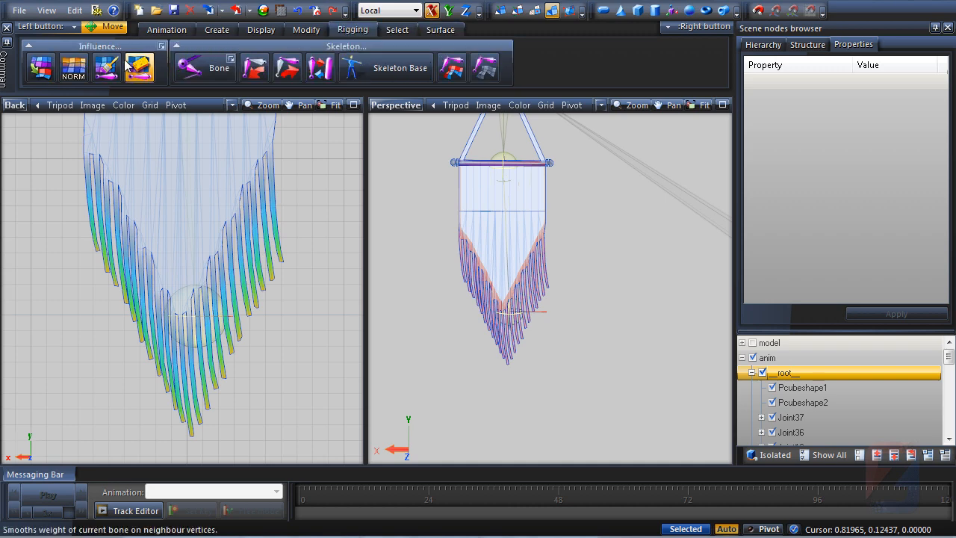
pyautogui.click(73, 67)
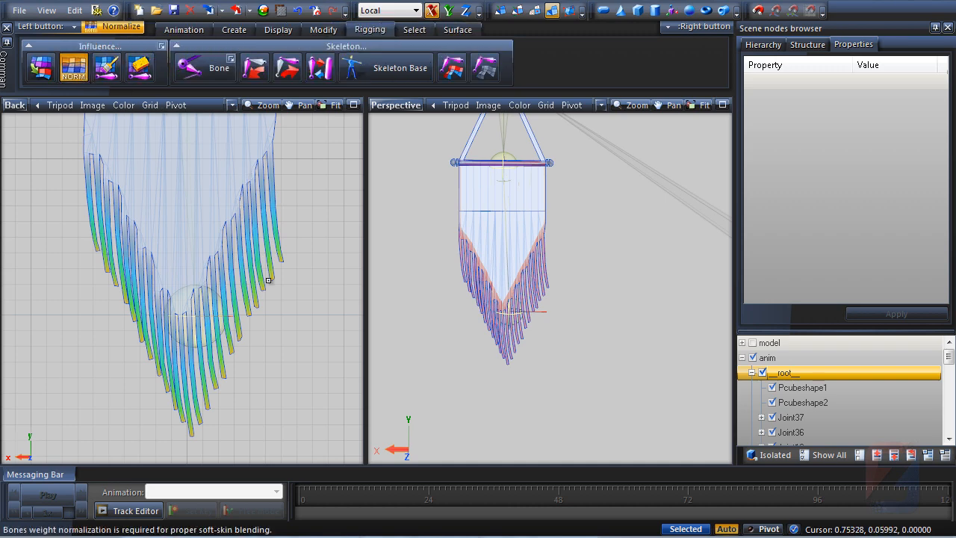
pyautogui.moveTo(254, 375); pyautogui.dragTo(239, 394, button='middle')
pyautogui.moveTo(562, 300); pyautogui.dragTo(650, 336, button='middle')
# Switch the root joint back into bones Setup Mode
pyautogui.rightClick(784, 374)
pyautogui.moveTo(818, 385)
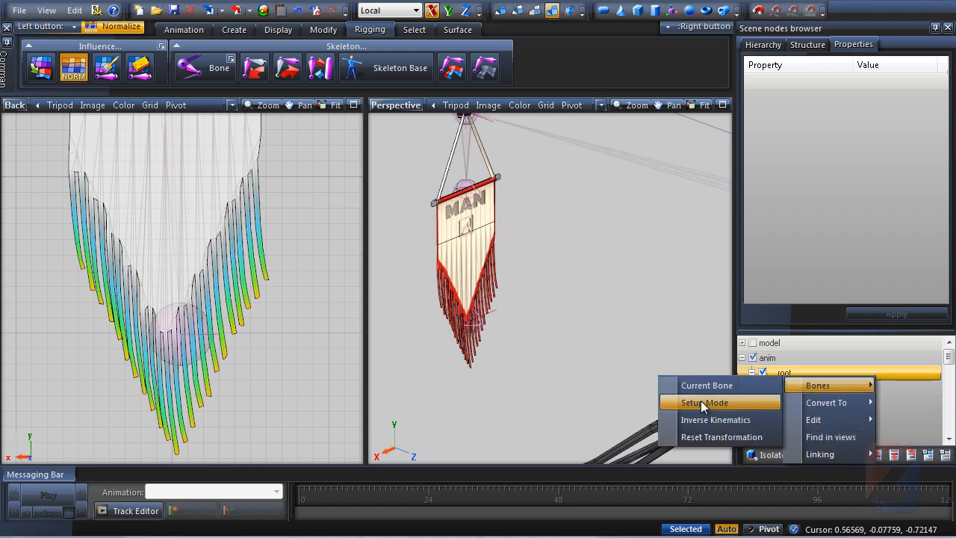
pyautogui.click(702, 403)
pyautogui.rightClick(784, 374)
pyautogui.click(702, 403)
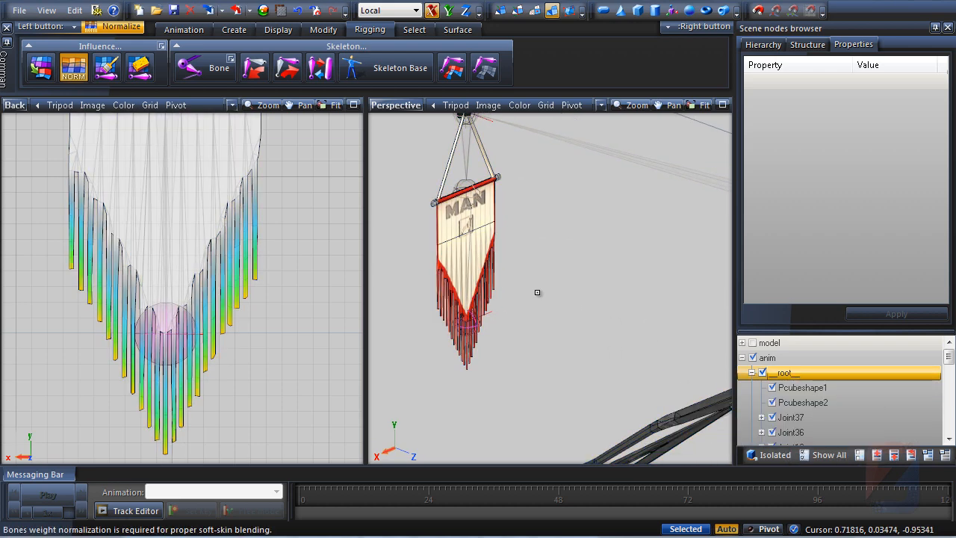
pyautogui.moveTo(537, 292); pyautogui.dragTo(514, 254, button='middle')
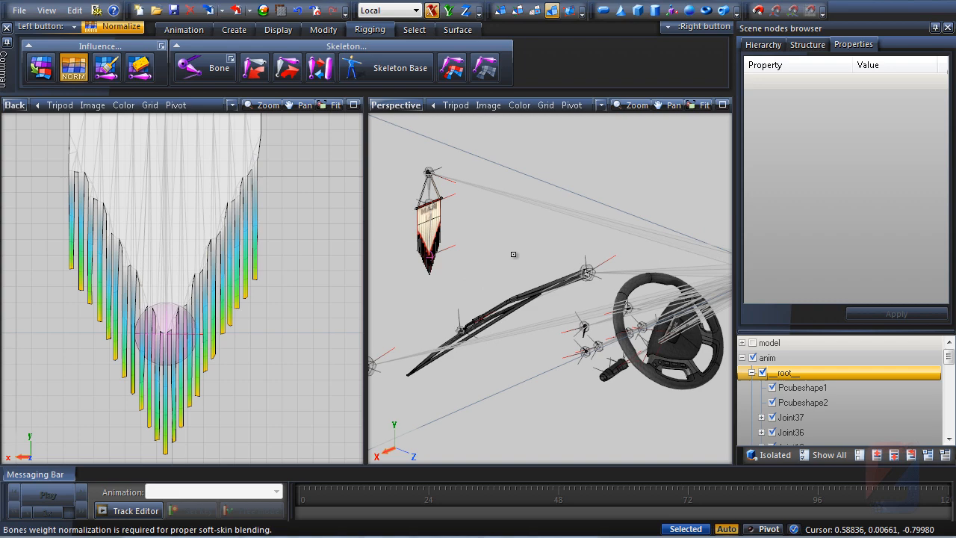
# Open the Track Editor and load the s_wheel.pma animation
pyautogui.click(123, 511)
pyautogui.click(86, 100)
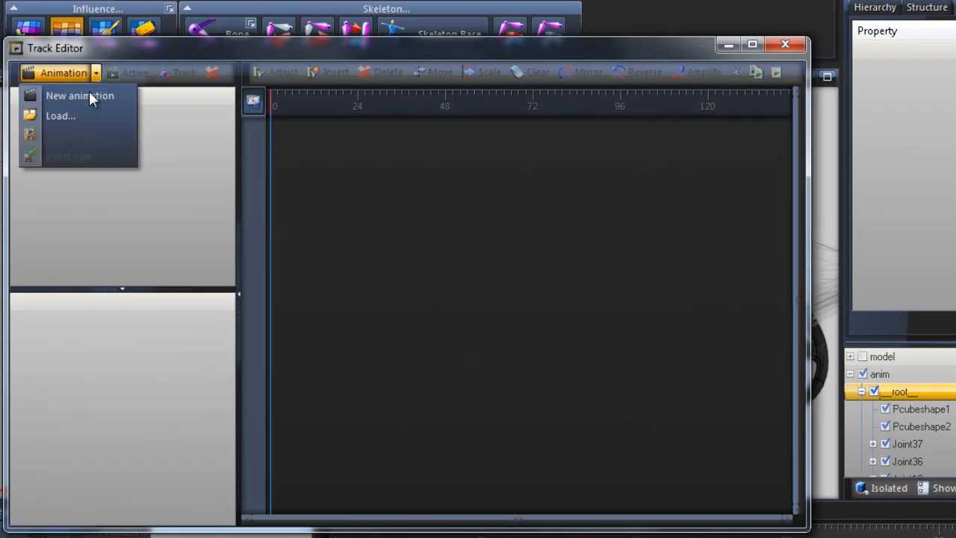
pyautogui.click(78, 135)
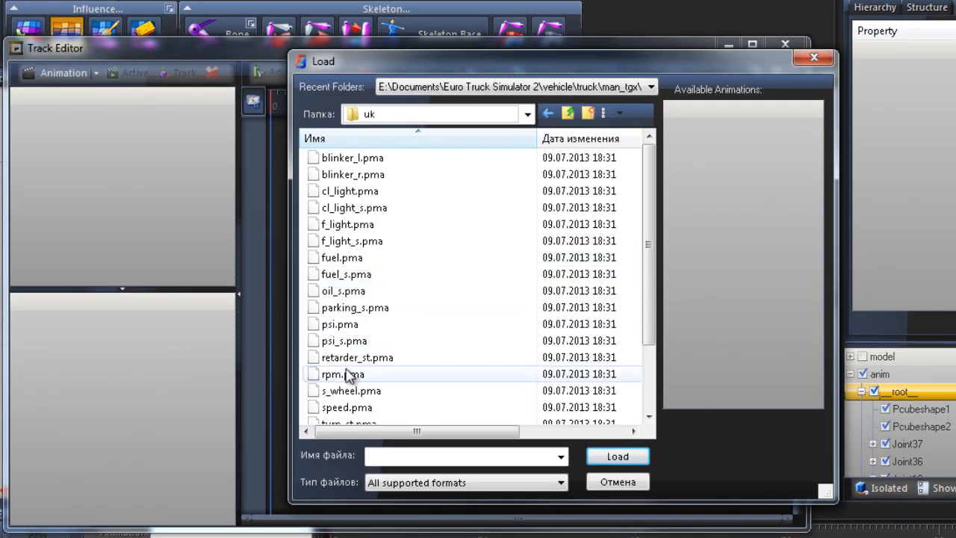
pyautogui.click(347, 392)
pyautogui.click(618, 456)
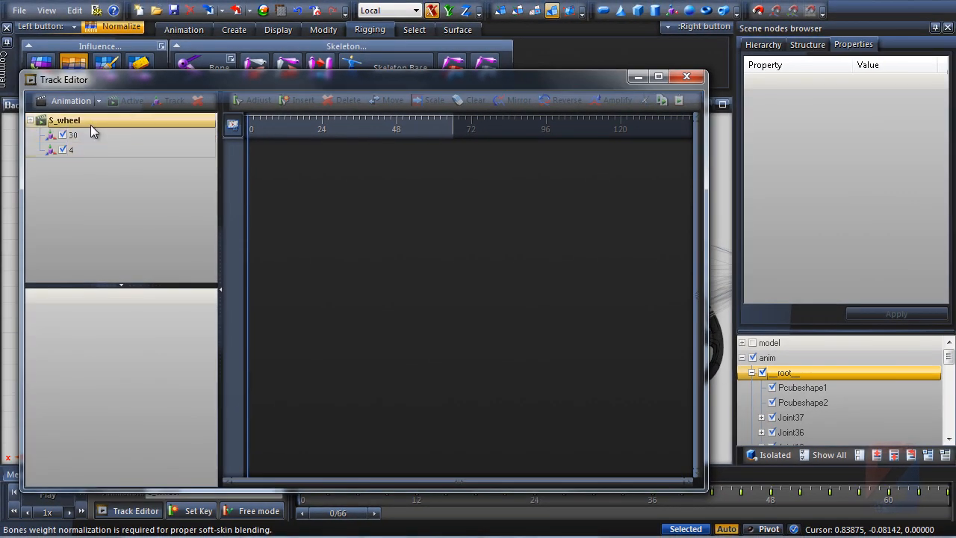
# Inspect tracks 30 and 4 of the loaded s_wheel animation
pyautogui.click(81, 136)
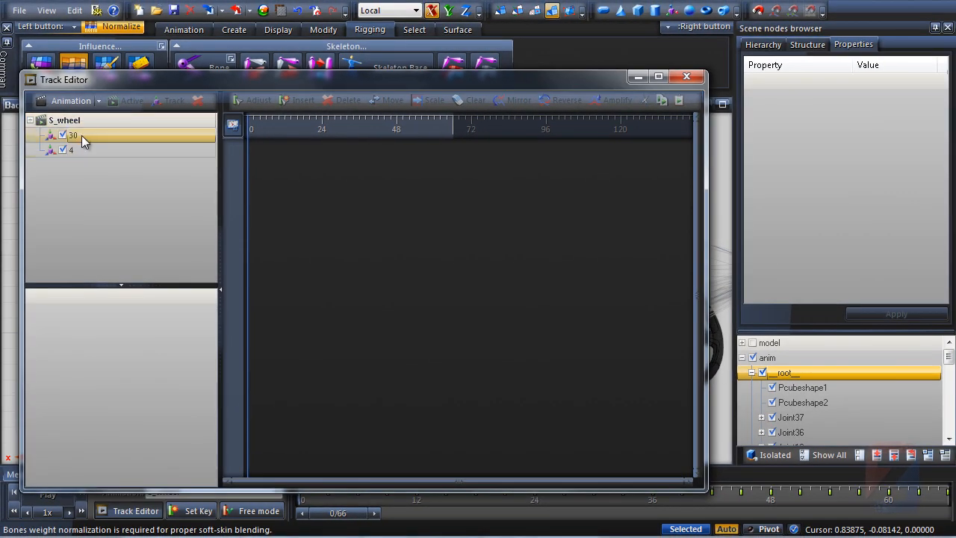
pyautogui.keyDown('ctrl'); pyautogui.click(98, 153); pyautogui.keyUp('ctrl')
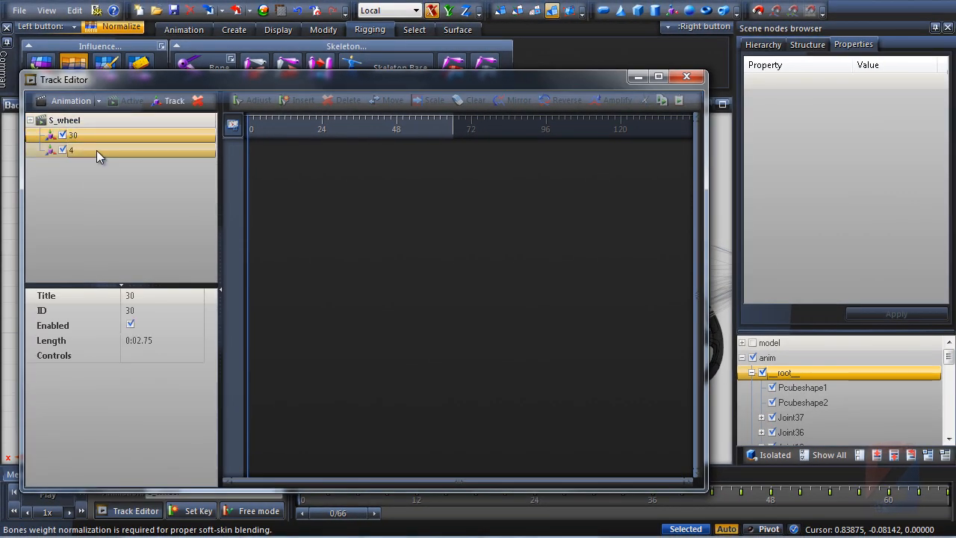
pyautogui.click(96, 150)
pyautogui.click(97, 137)
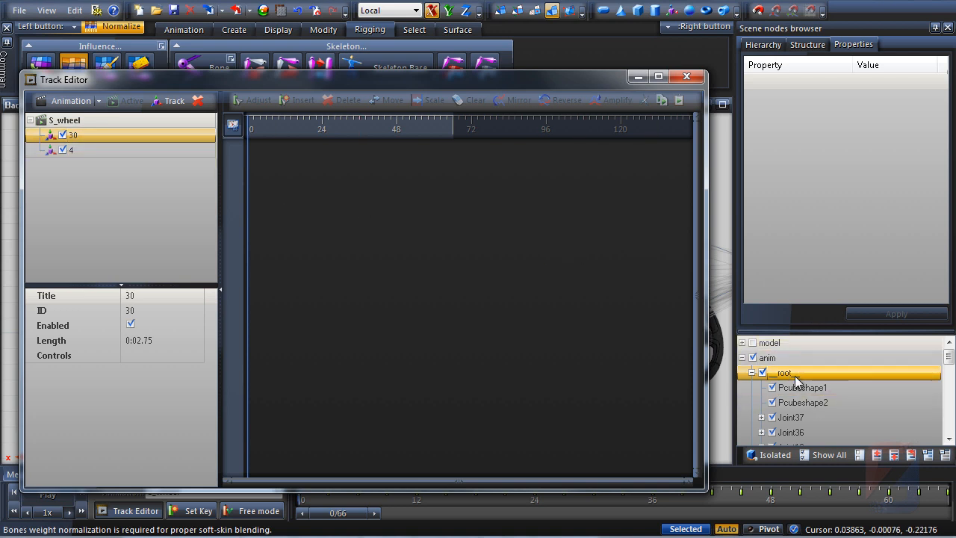
# Assign the root's nodes to the S_wheel animation tracks by matching IDs
pyautogui.moveTo(797, 381); pyautogui.dragTo(85, 121)
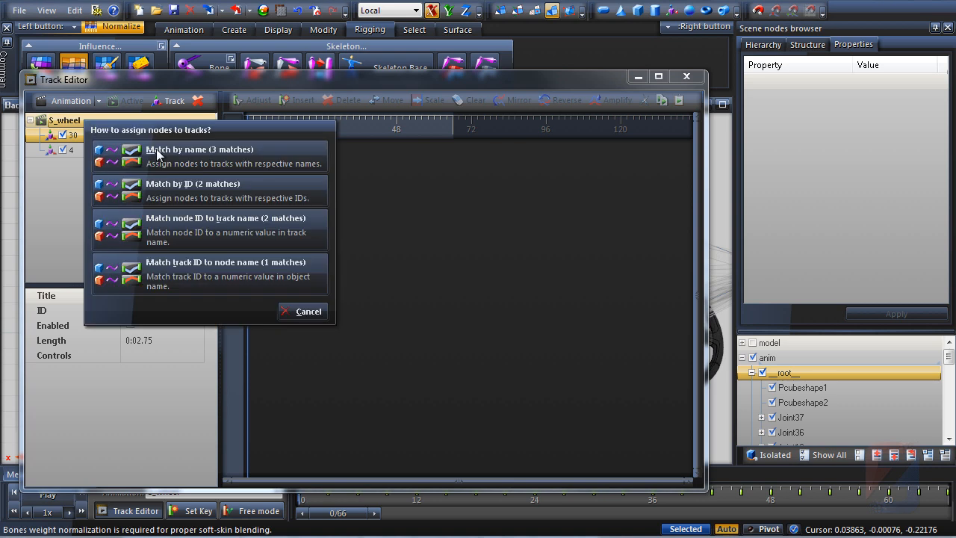
pyautogui.click(198, 187)
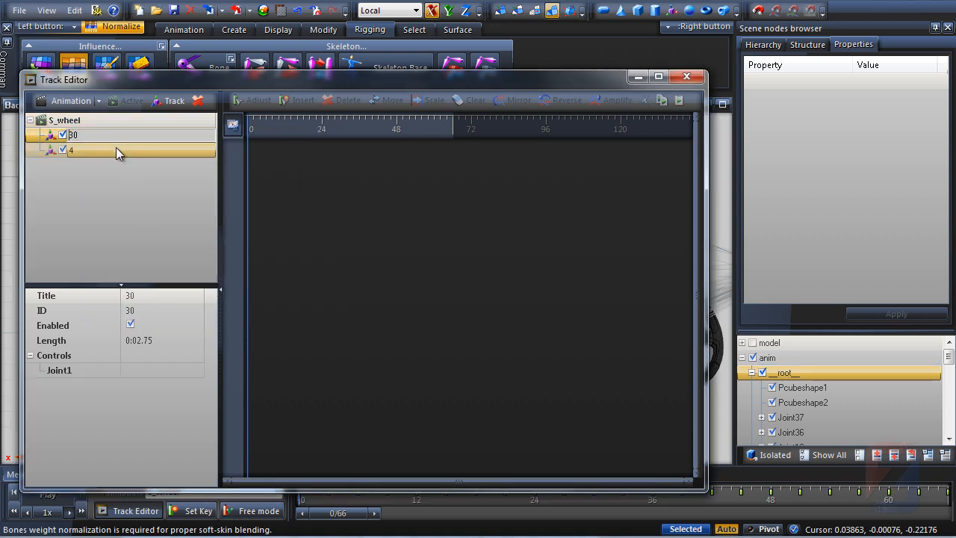
# Inspect which joints tracks 30 and 4 control and examine the S_wheel animation curves
pyautogui.click(116, 149)
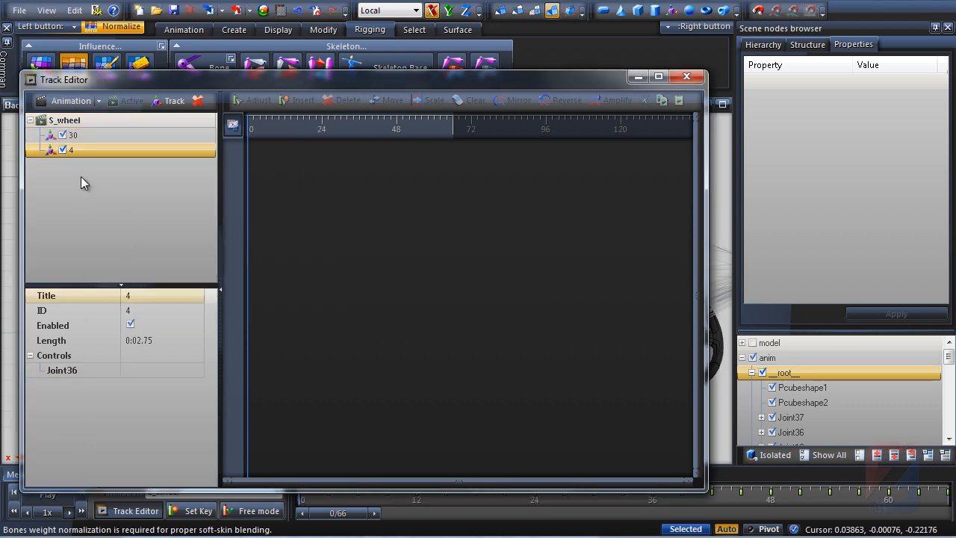
pyautogui.click(93, 138)
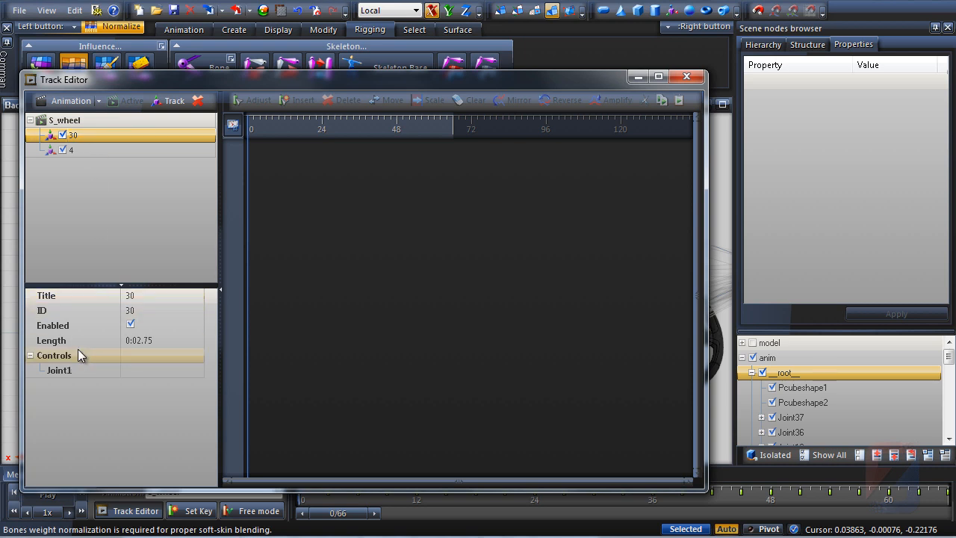
pyautogui.doubleClick(63, 119)
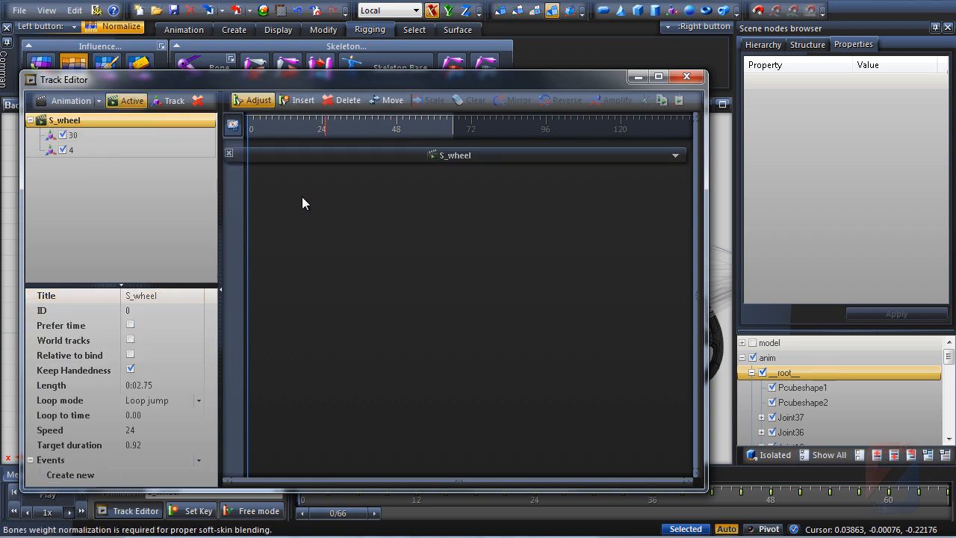
pyautogui.click(277, 156)
pyautogui.click(239, 195)
pyautogui.click(239, 172)
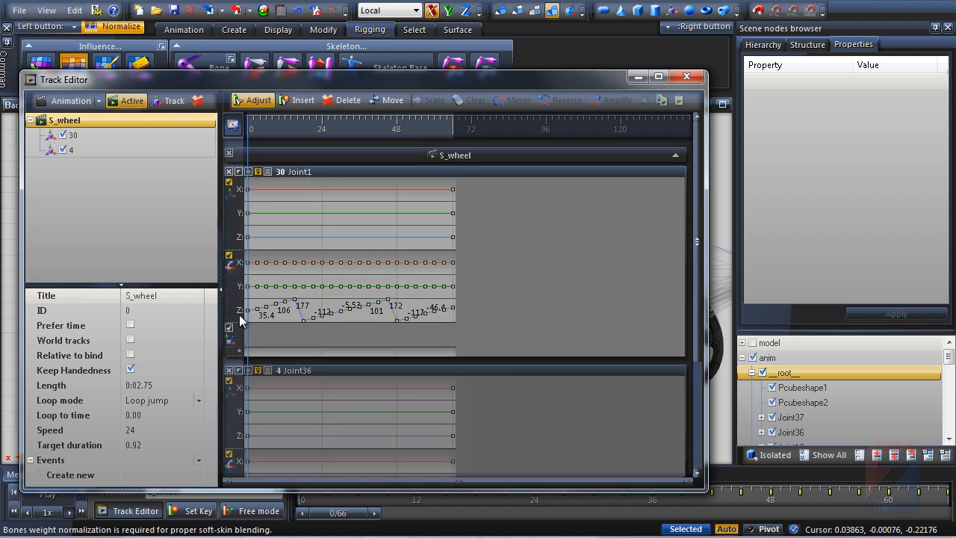
pyautogui.click(323, 214)
pyautogui.scroll(3, 343, 131)
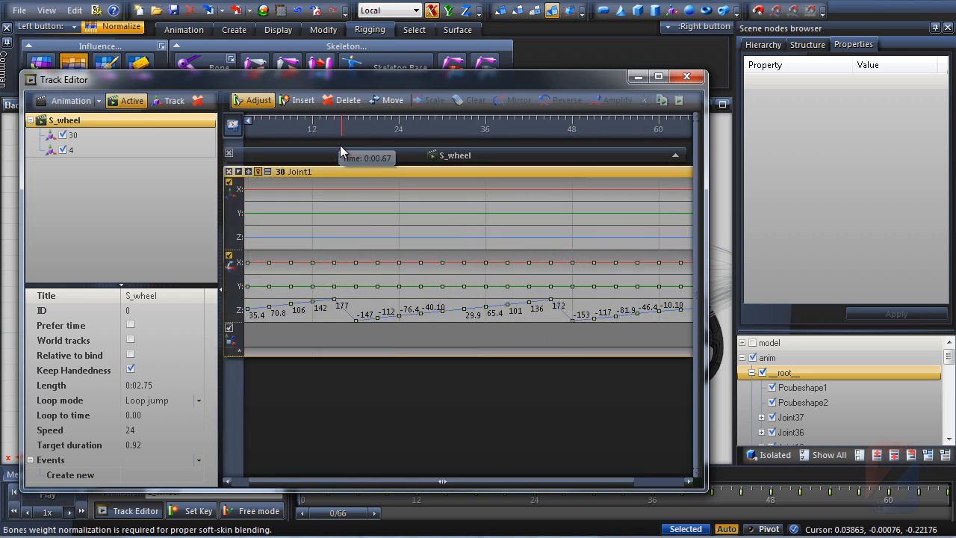
pyautogui.moveTo(236, 250); pyautogui.dragTo(236, 201)
pyautogui.moveTo(239, 355); pyautogui.dragTo(241, 404)
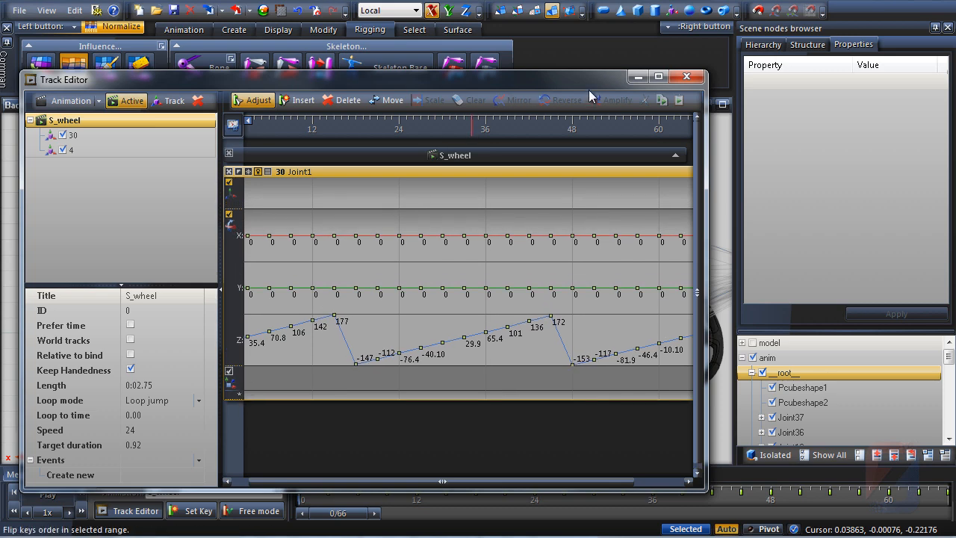
# Close the Track Editor and turn off bones Setup Mode on the root joint
pyautogui.click(638, 77)
pyautogui.scroll(-3, 600, 206)
pyautogui.moveTo(594, 217); pyautogui.dragTo(525, 230, button='middle')
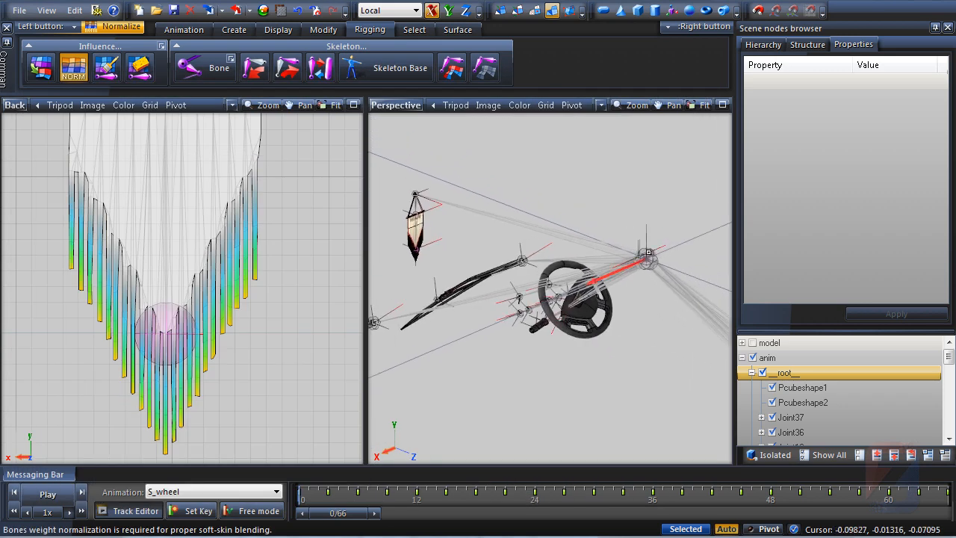
pyautogui.rightClick(649, 253)
pyautogui.moveTo(691, 261)
pyautogui.click(777, 278)
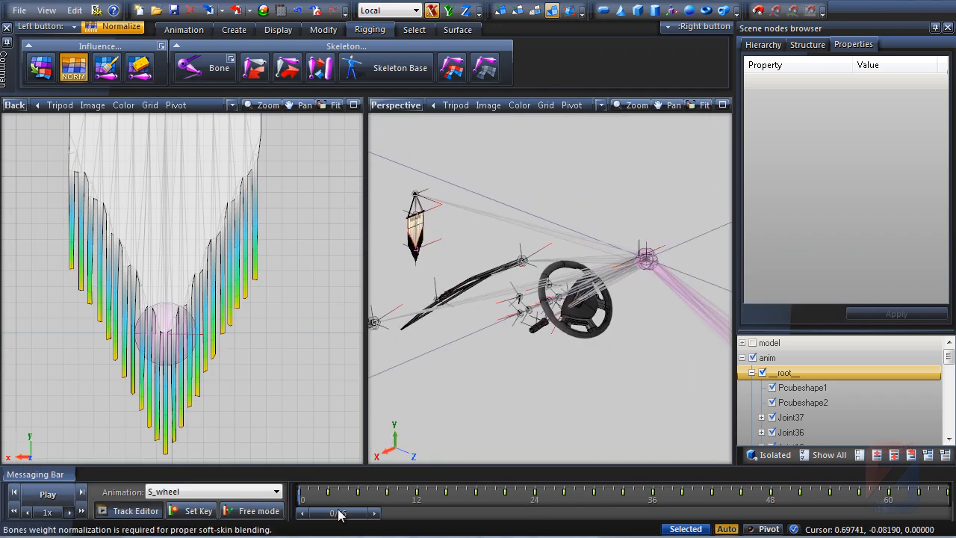
# Scrub the timeline to frame 33 and examine the flag in the perspective view
pyautogui.moveTo(339, 513); pyautogui.dragTo(625, 521)
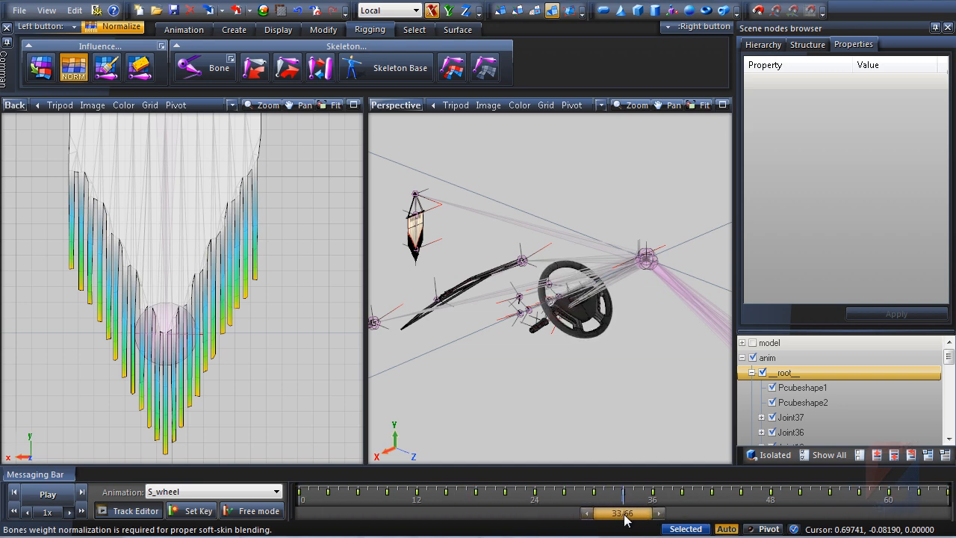
pyautogui.keyDown('alt'); pyautogui.moveTo(624, 336); pyautogui.dragTo(567, 299, button='middle'); pyautogui.keyUp('alt')
pyautogui.scroll(3, 471, 203)
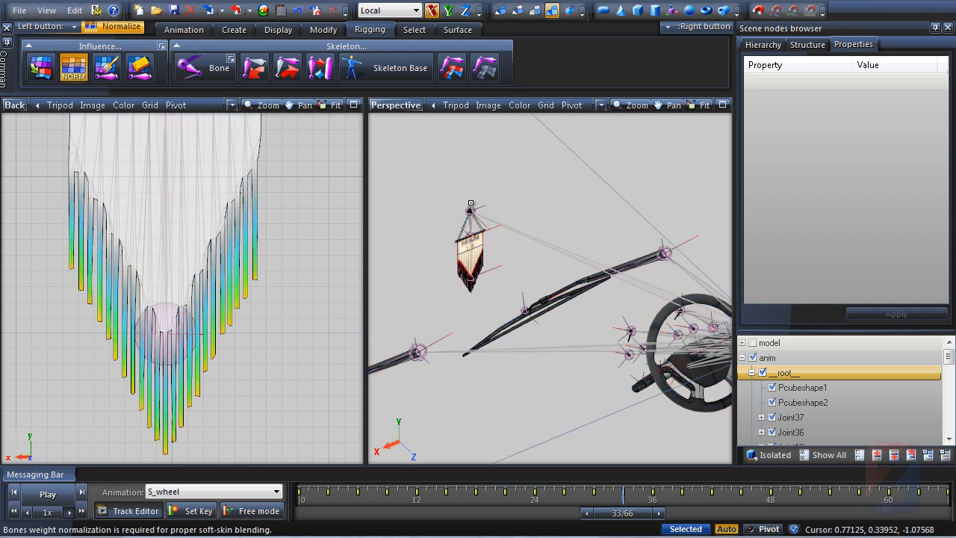
pyautogui.keyDown('alt'); pyautogui.moveTo(527, 251); pyautogui.dragTo(379, 361, button='middle'); pyautogui.keyUp('alt')
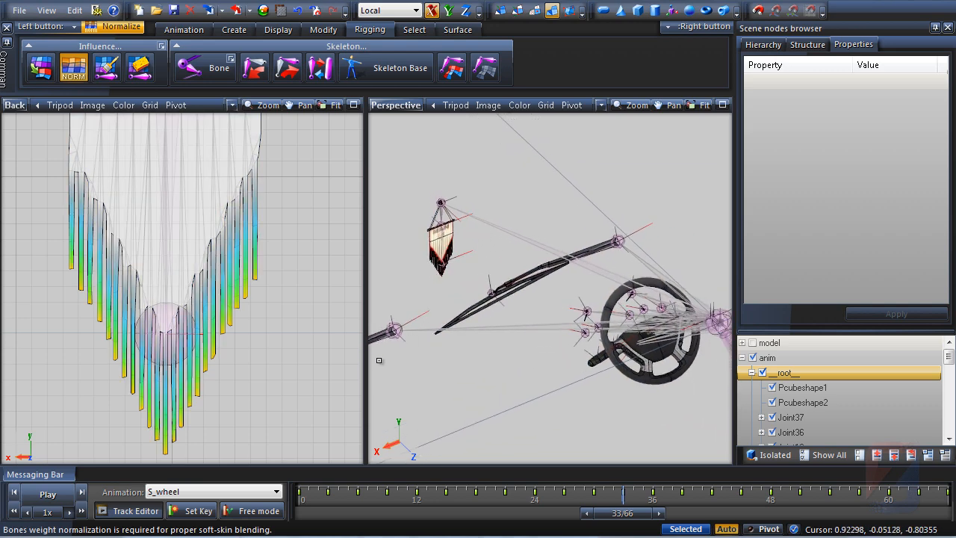
# Open the Track Editor and add two new tracks to the S_wheel animation
pyautogui.click(129, 510)
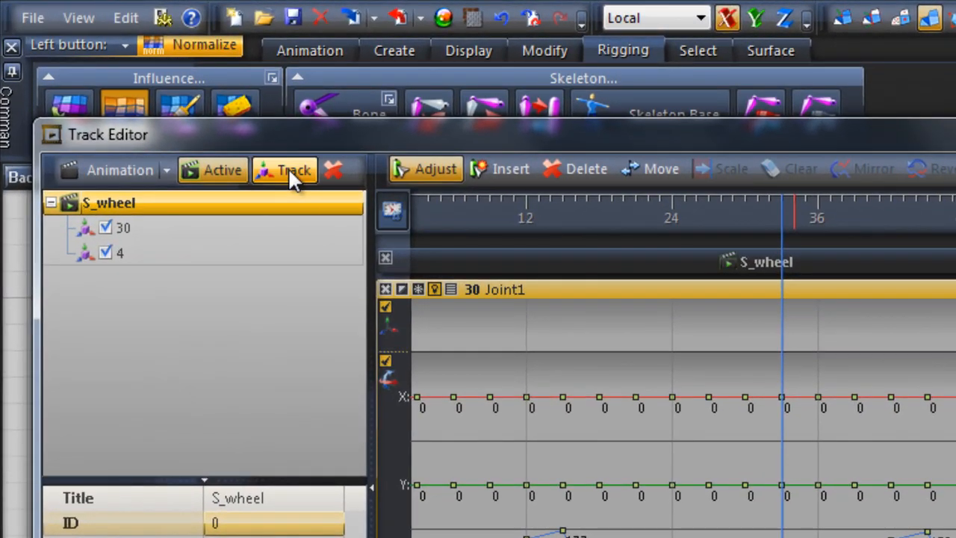
pyautogui.click(290, 171)
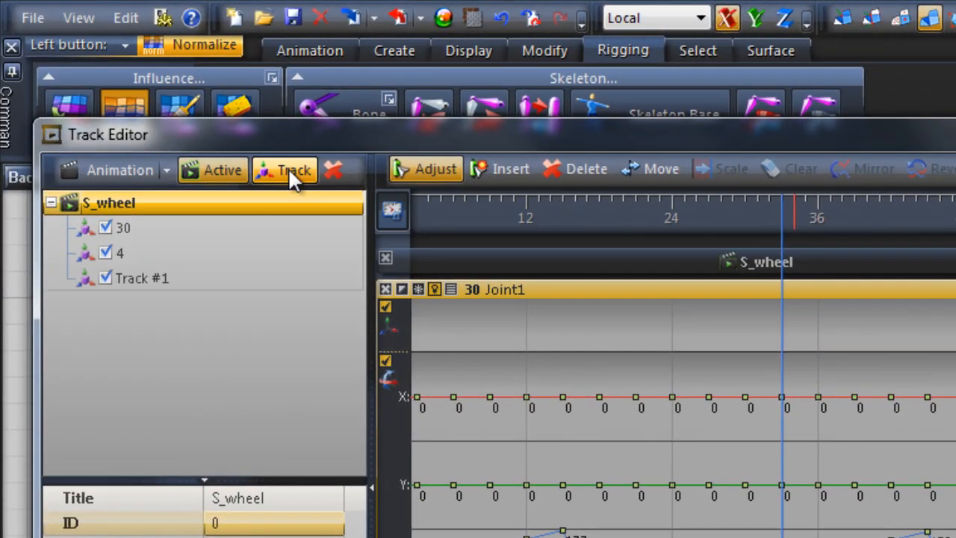
pyautogui.click(290, 170)
# Rename the two new tracks to swing and shear
pyautogui.click(231, 281)
pyautogui.click(270, 280)
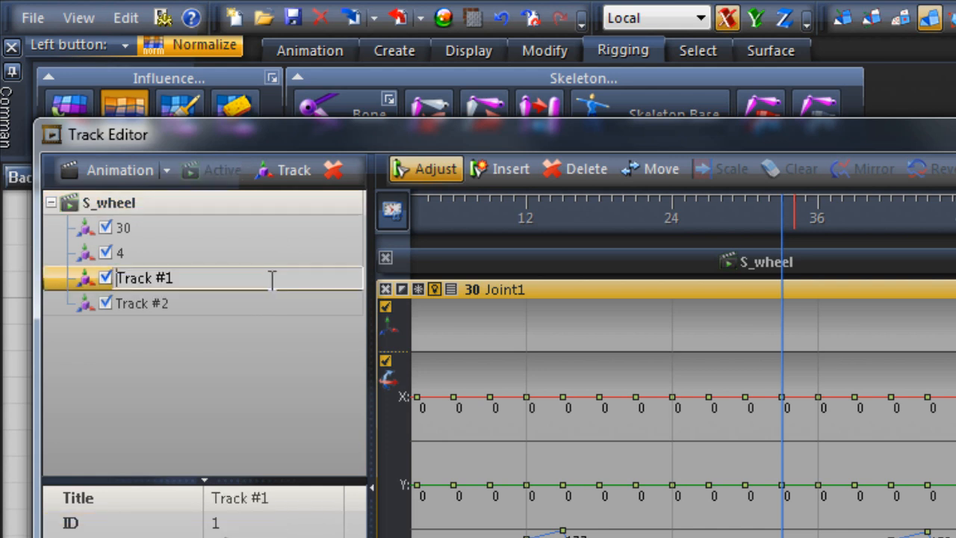
pyautogui.moveTo(272, 280); pyautogui.dragTo(138, 281)
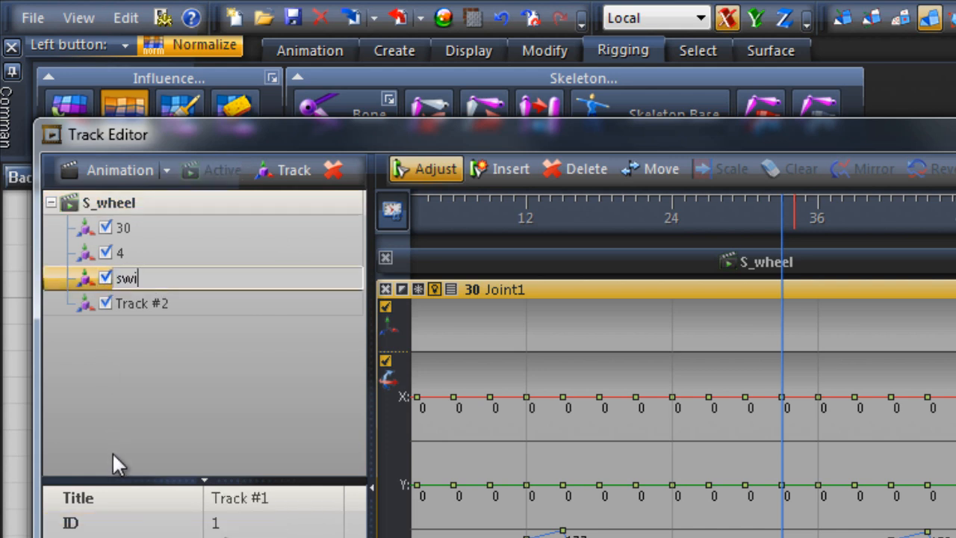
pyautogui.write('swing')
pyautogui.press('Return')
pyautogui.press('Down')
pyautogui.press('F2')
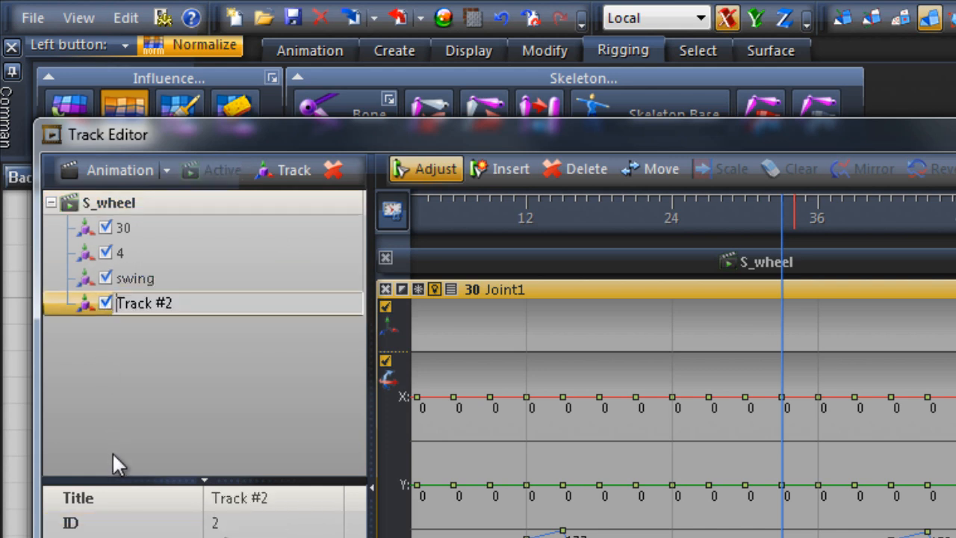
pyautogui.write('shear')
pyautogui.press('Return')
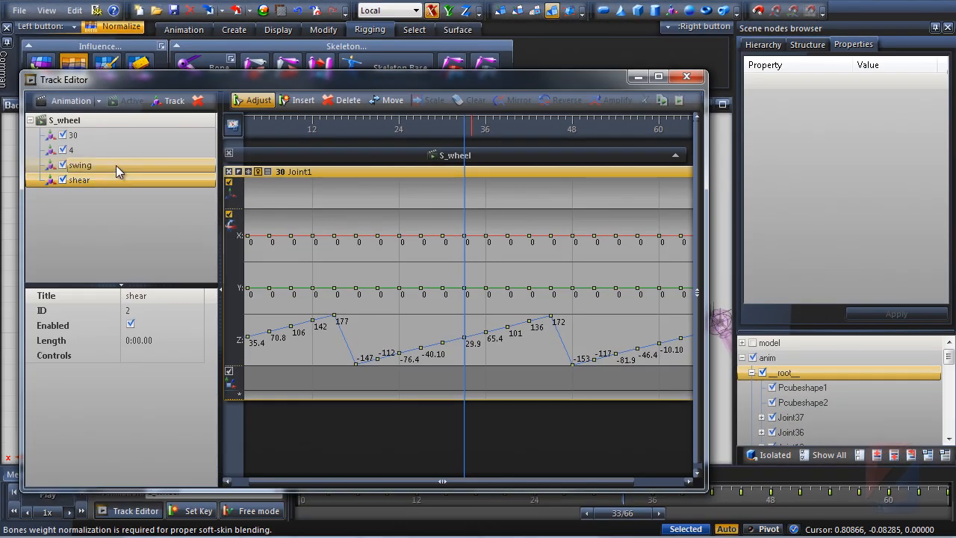
# Assign Bone 36 to the swing track and set the track's ID to 36
pyautogui.click(123, 172)
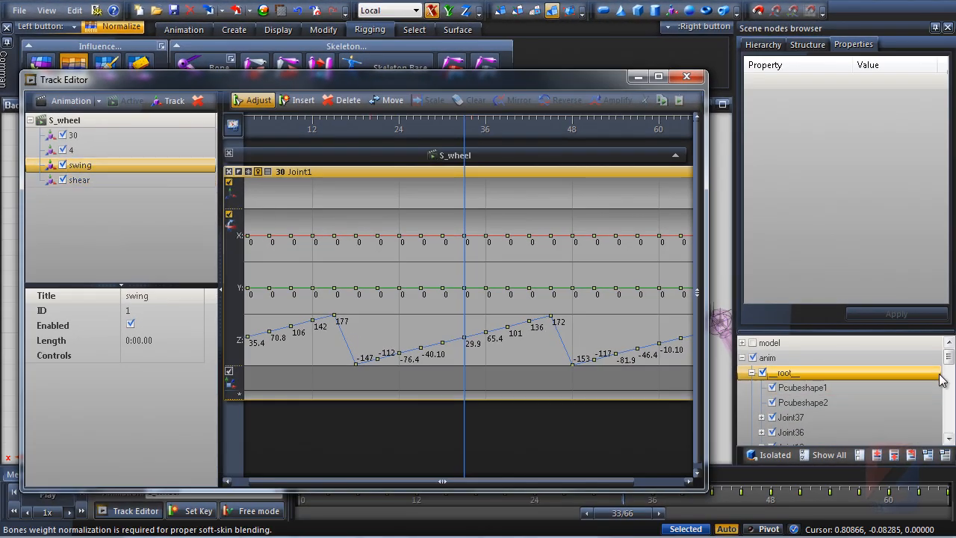
pyautogui.moveTo(951, 371); pyautogui.dragTo(949, 437)
pyautogui.click(812, 388)
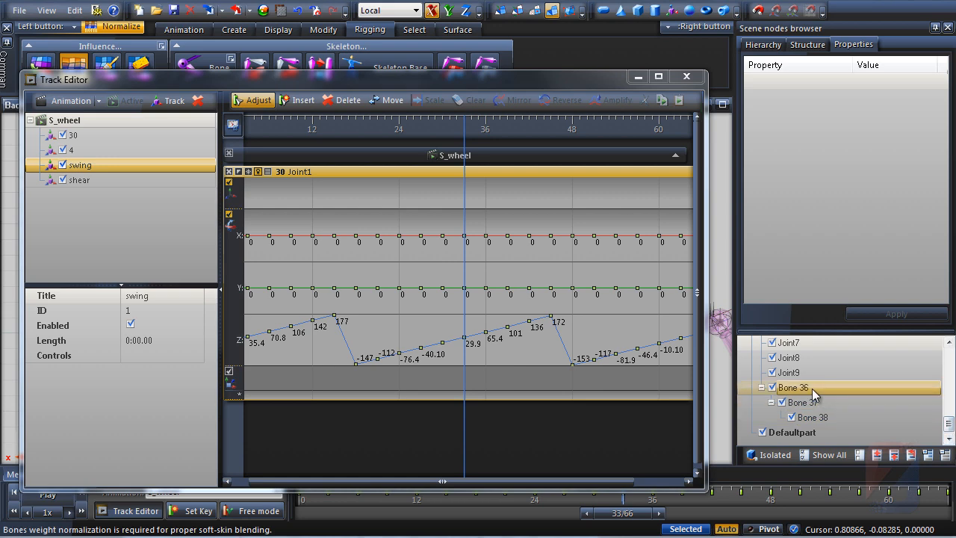
pyautogui.moveTo(812, 389); pyautogui.dragTo(389, 254)
pyautogui.moveTo(113, 177); pyautogui.dragTo(111, 168)
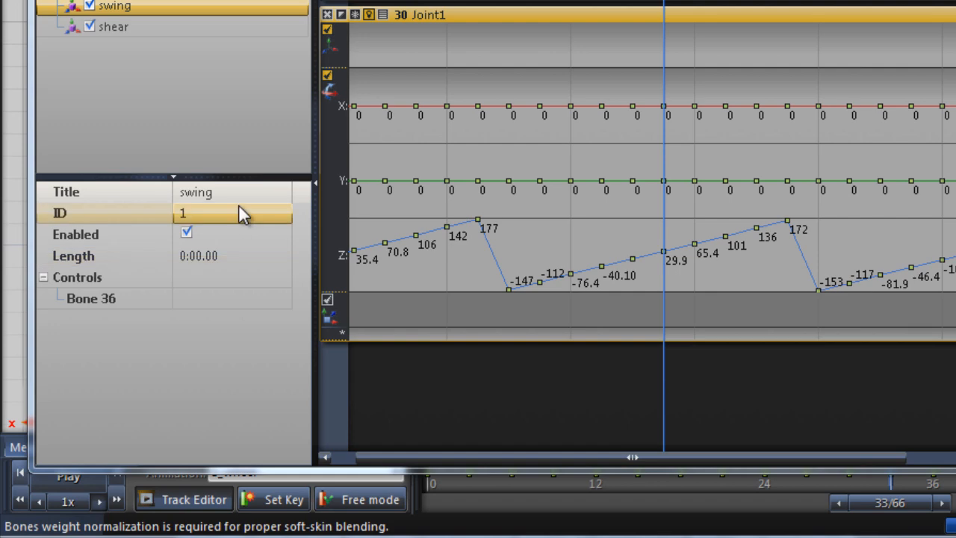
pyautogui.click(240, 213)
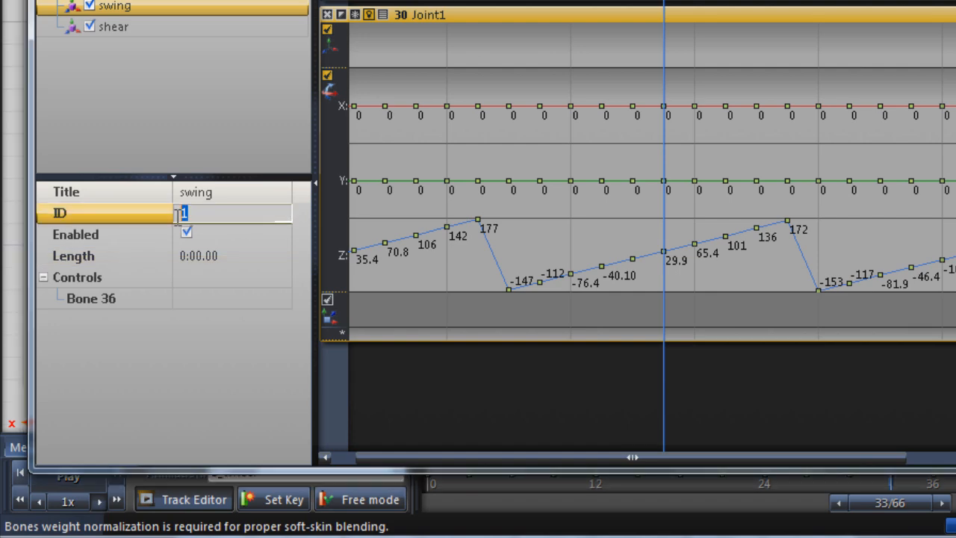
pyautogui.write('36')
pyautogui.press('Return')
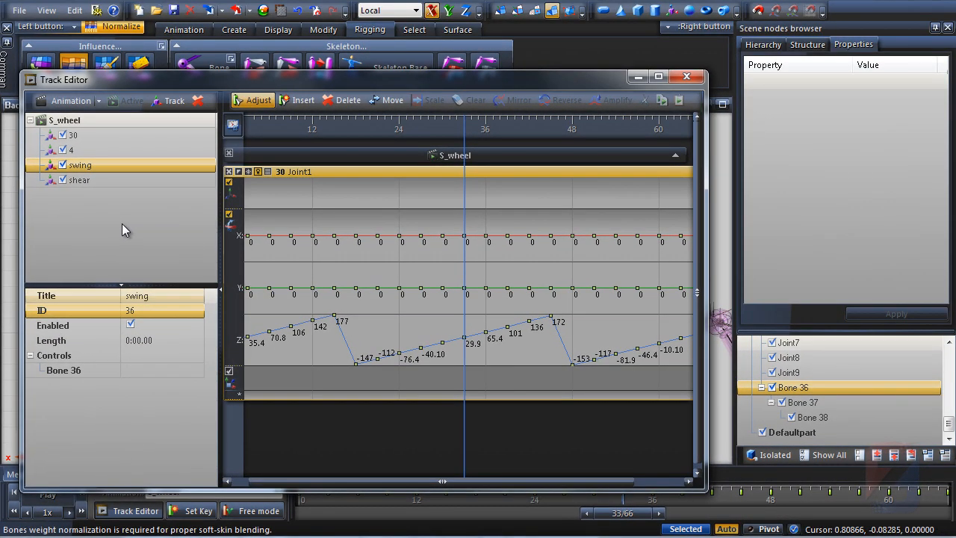
# Assign Bone 38 to the shear track and set the track's ID to 38
pyautogui.click(124, 182)
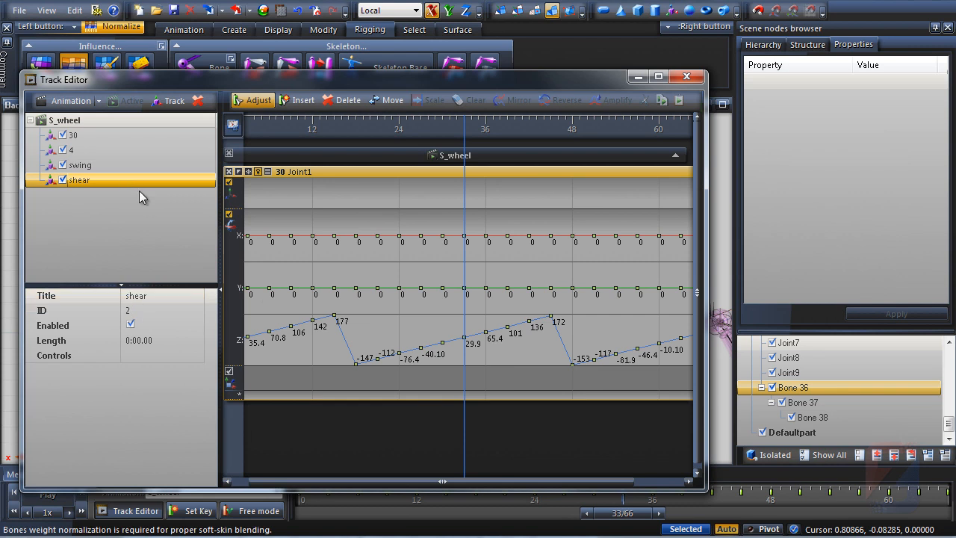
pyautogui.click(813, 418)
pyautogui.moveTo(836, 418); pyautogui.dragTo(109, 180)
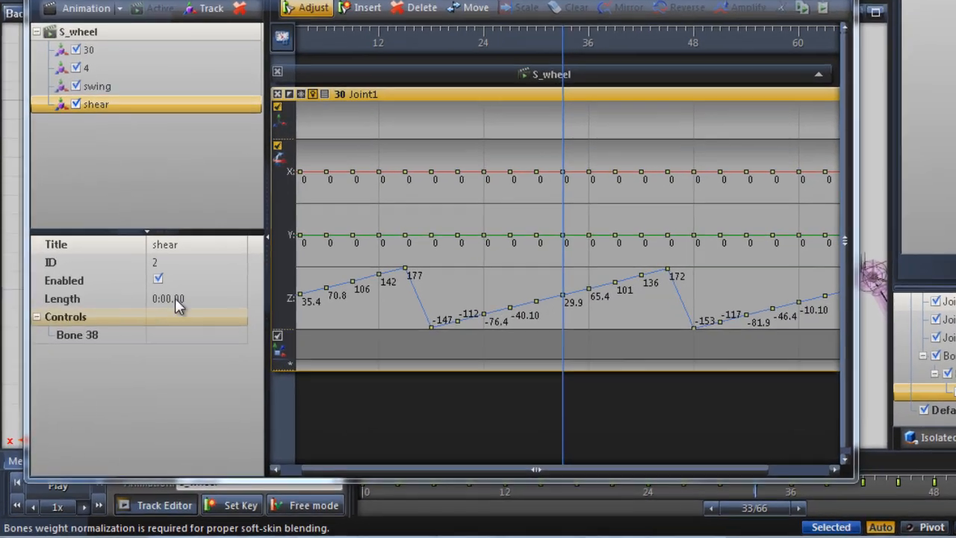
pyautogui.click(191, 263)
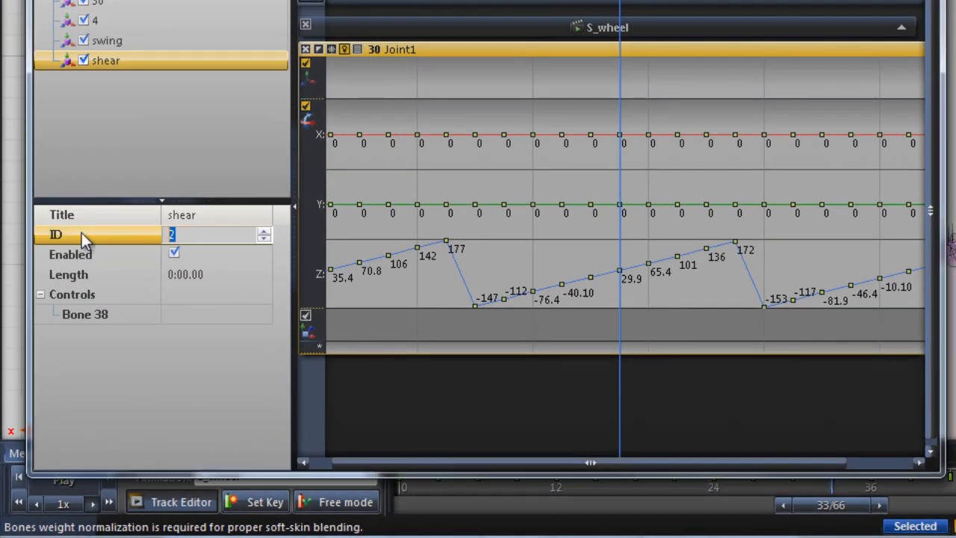
pyautogui.write('38')
pyautogui.press('Return')
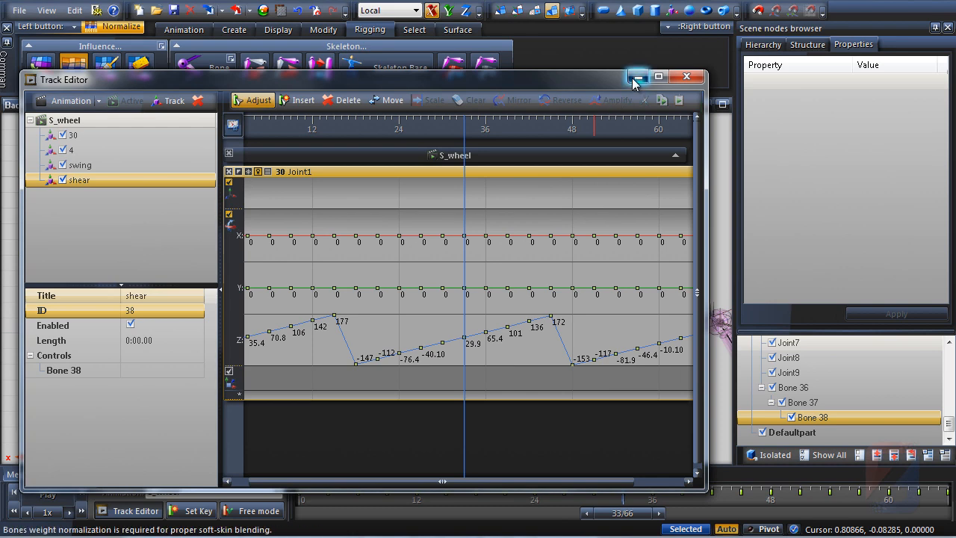
# Close the Track Editor and switch the animation bar to Free mode
pyautogui.click(637, 77)
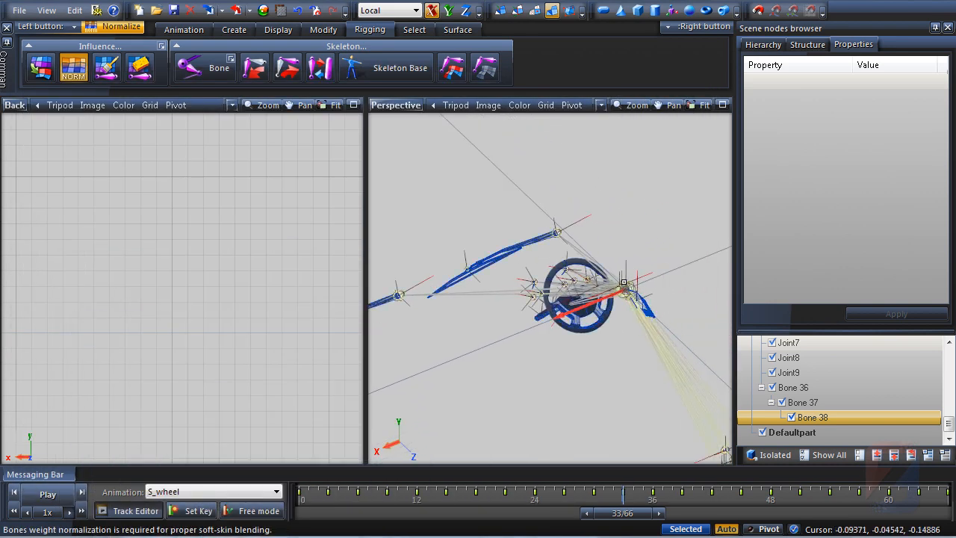
pyautogui.click(263, 515)
pyautogui.scroll(3, 627, 296)
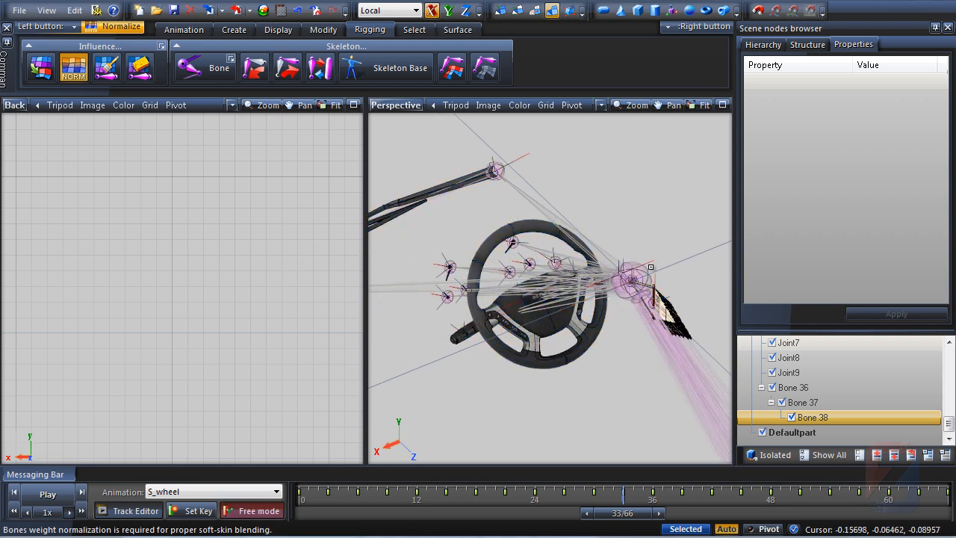
# Switch the root joint into bones Setup Mode and reset its transformation
pyautogui.rightClick(641, 273)
pyautogui.moveTo(653, 279)
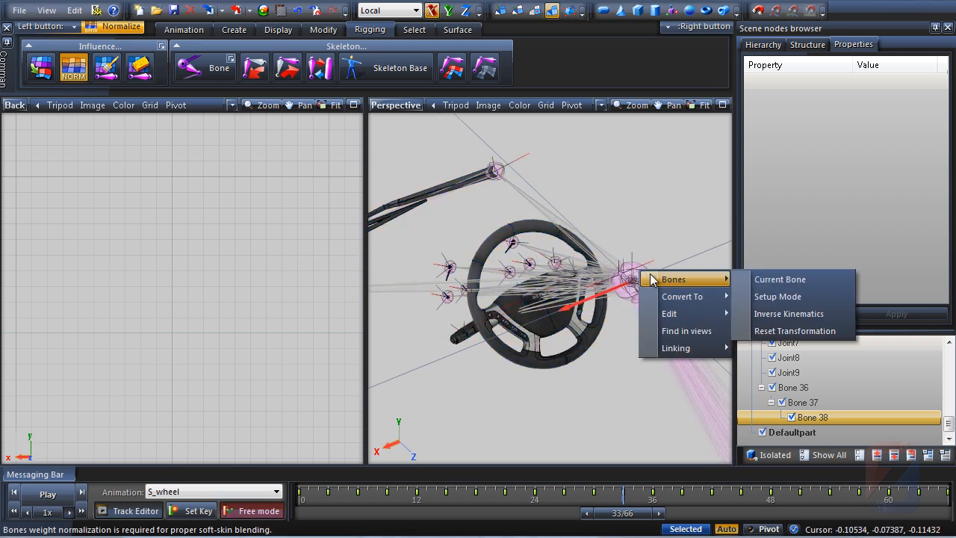
pyautogui.click(774, 299)
pyautogui.rightClick(639, 272)
pyautogui.moveTo(654, 280)
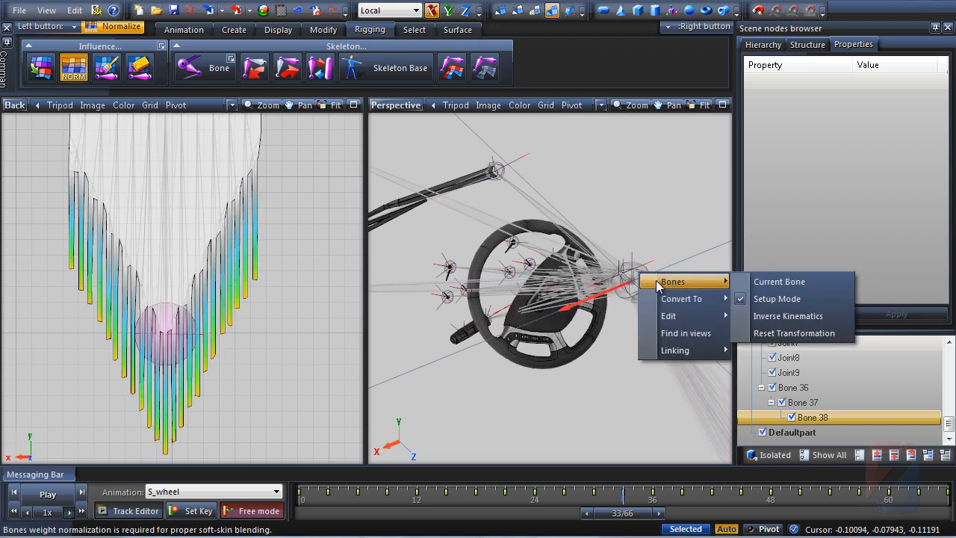
pyautogui.click(767, 334)
# Reopen the Track Editor
pyautogui.scroll(-7, 639, 294)
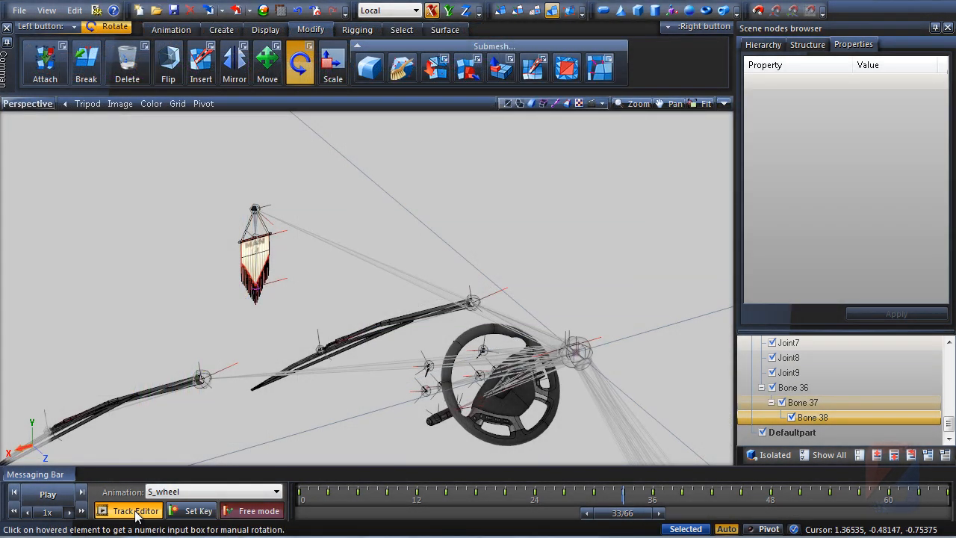
pyautogui.click(134, 511)
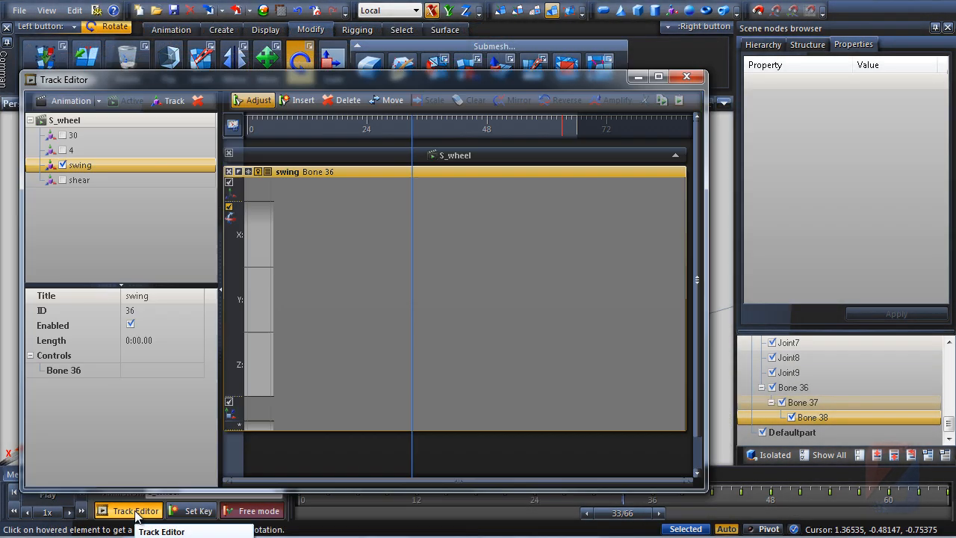
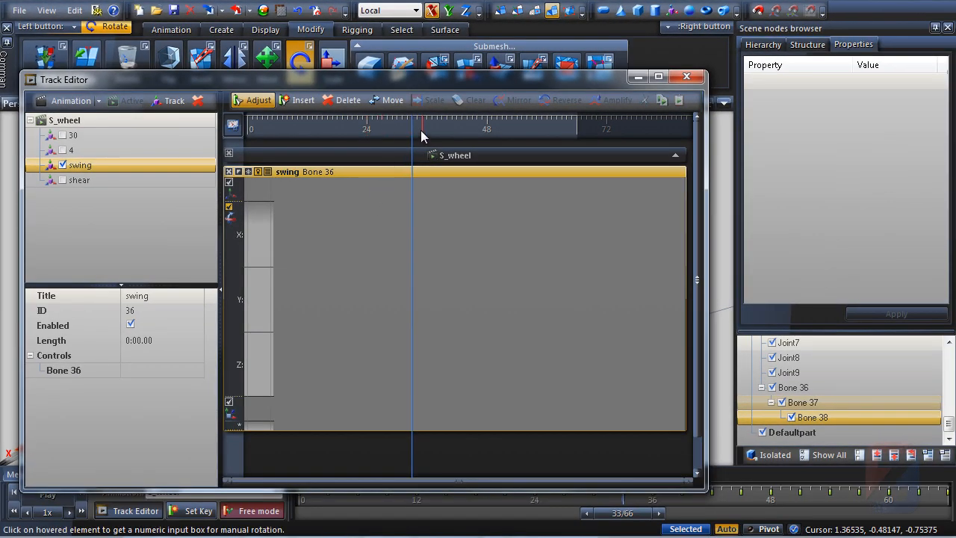
# Set swing track keys for Bone 36 at frames 33, 66 and 0
pyautogui.click(188, 514)
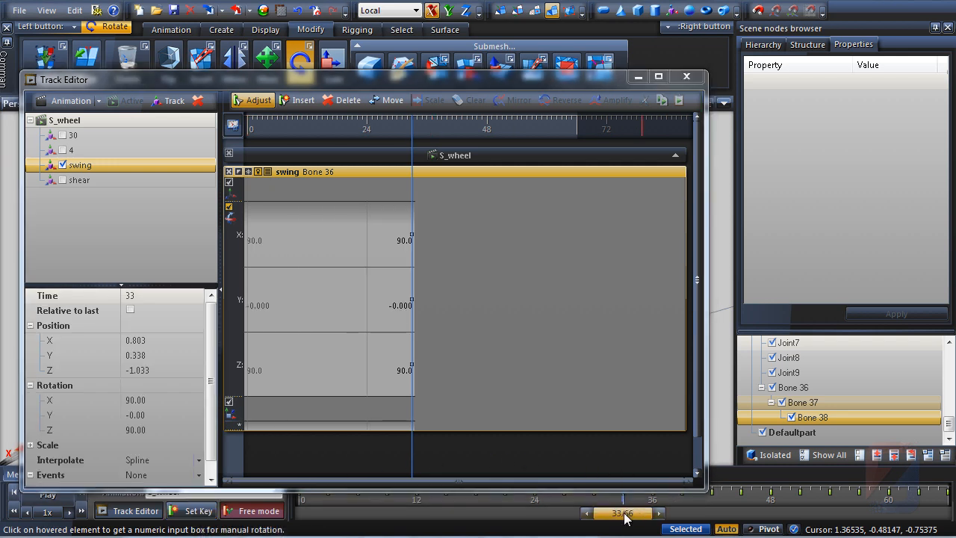
pyautogui.moveTo(626, 517); pyautogui.dragTo(928, 529)
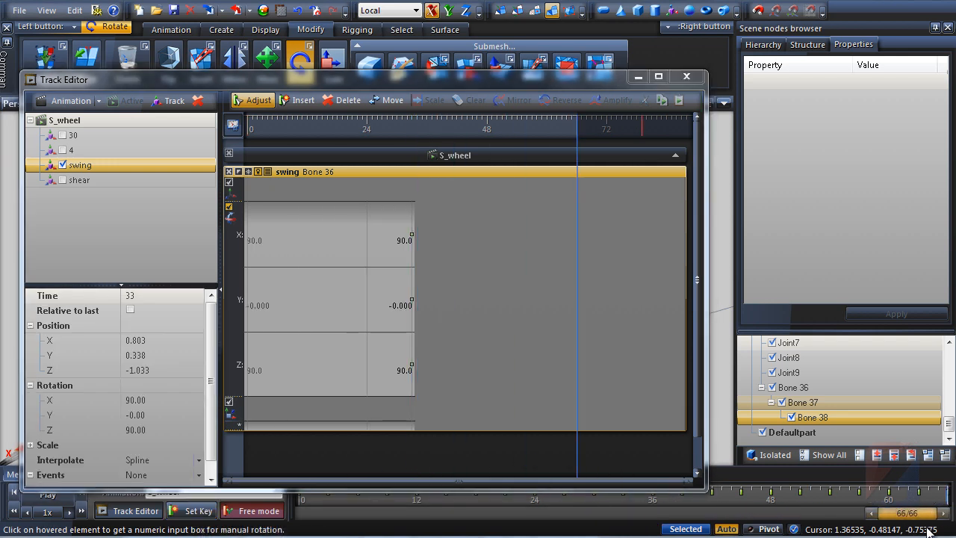
pyautogui.click(192, 514)
pyautogui.moveTo(912, 523); pyautogui.dragTo(335, 517)
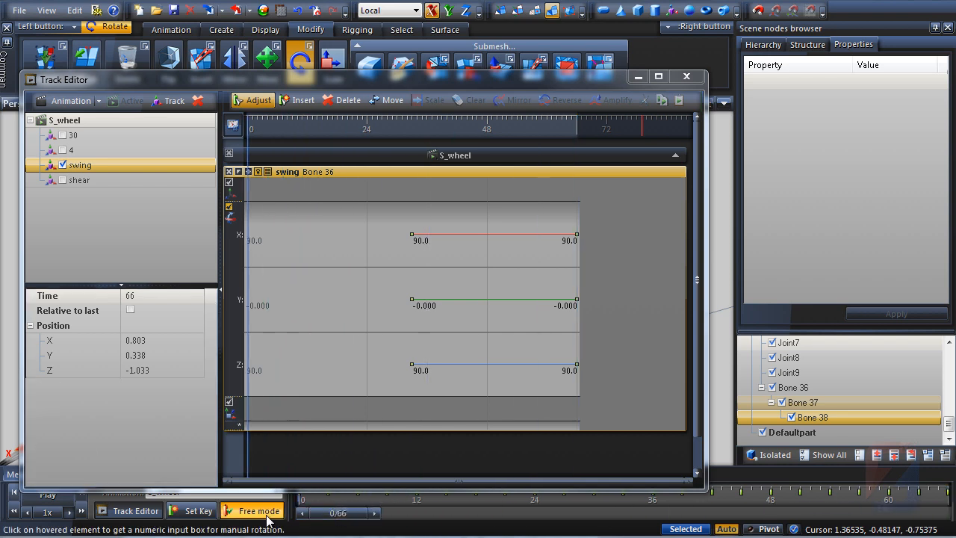
pyautogui.click(196, 512)
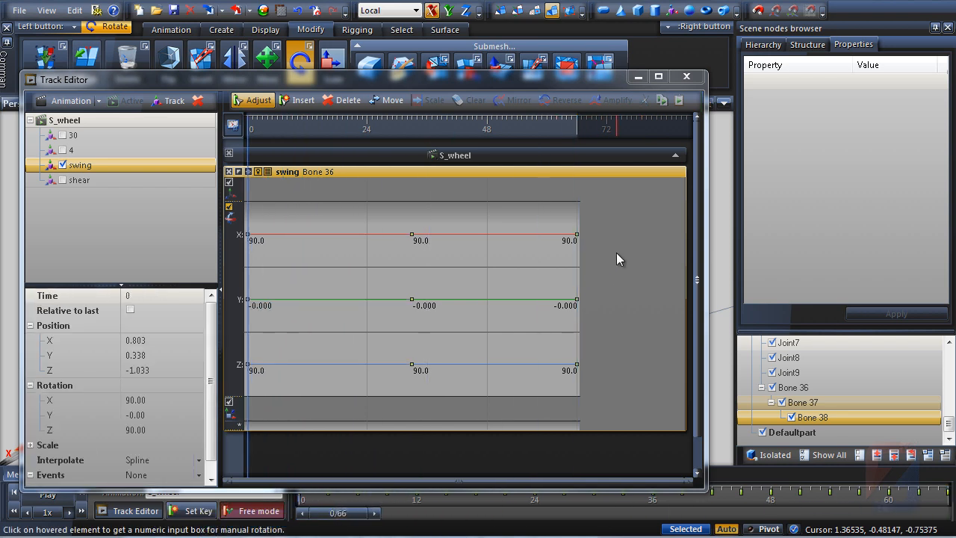
# Select all keys on the swing track and set their interpolation to Linear
pyautogui.moveTo(616, 253); pyautogui.dragTo(237, 269)
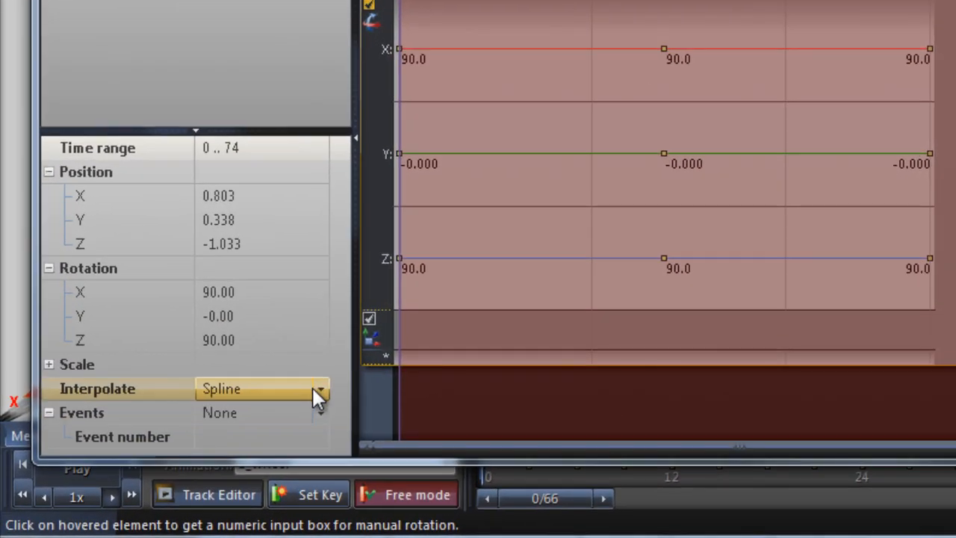
pyautogui.click(203, 441)
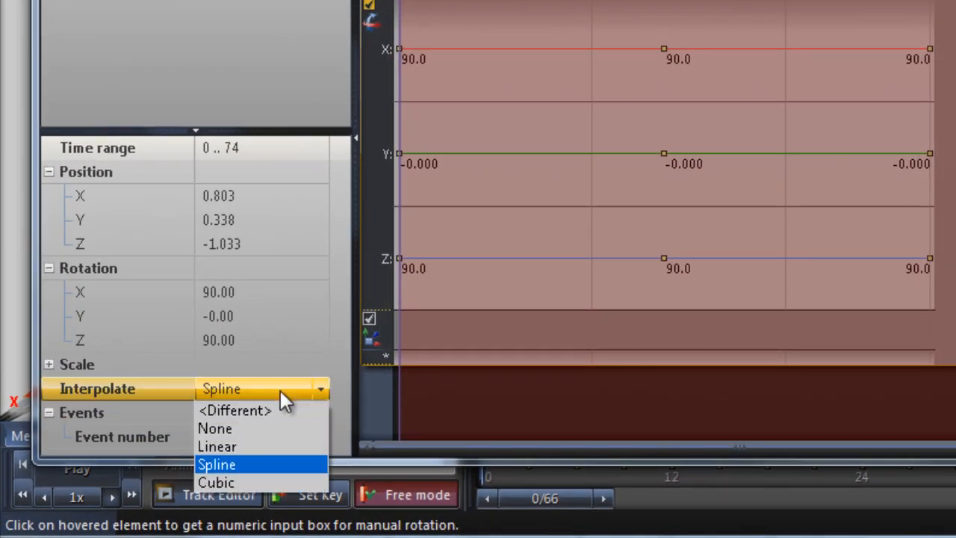
pyautogui.click(224, 447)
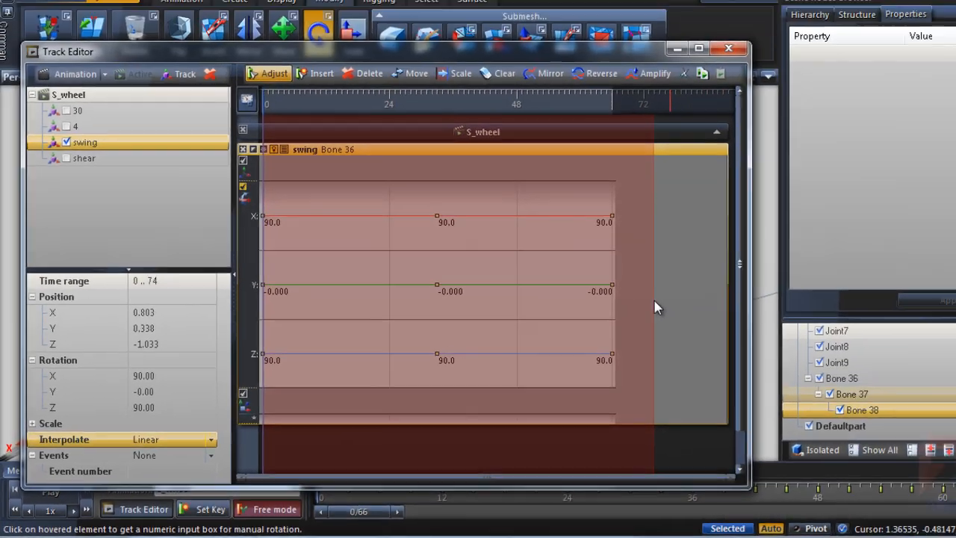
pyautogui.click(837, 230)
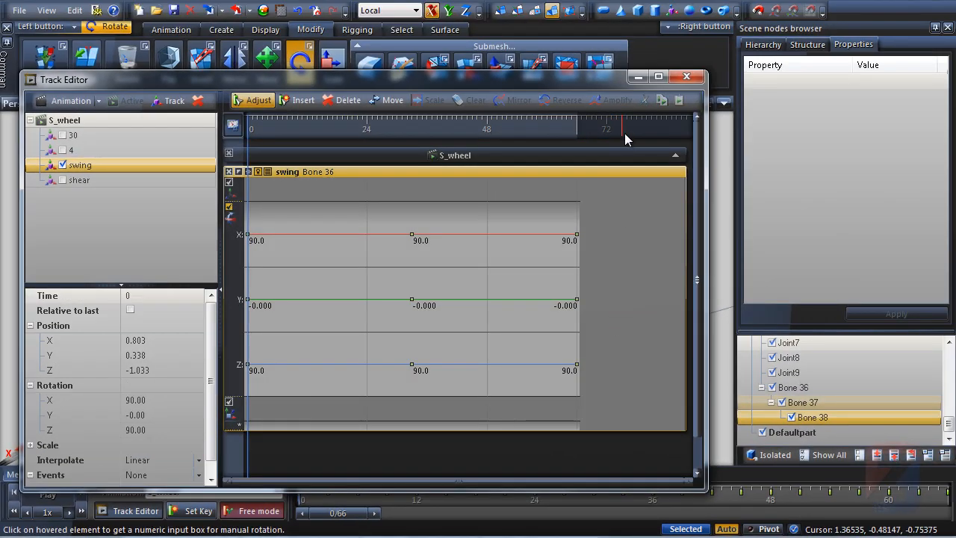
# Hide the Track Editor and switch the root joint out of bones Setup Mode
pyautogui.click(639, 76)
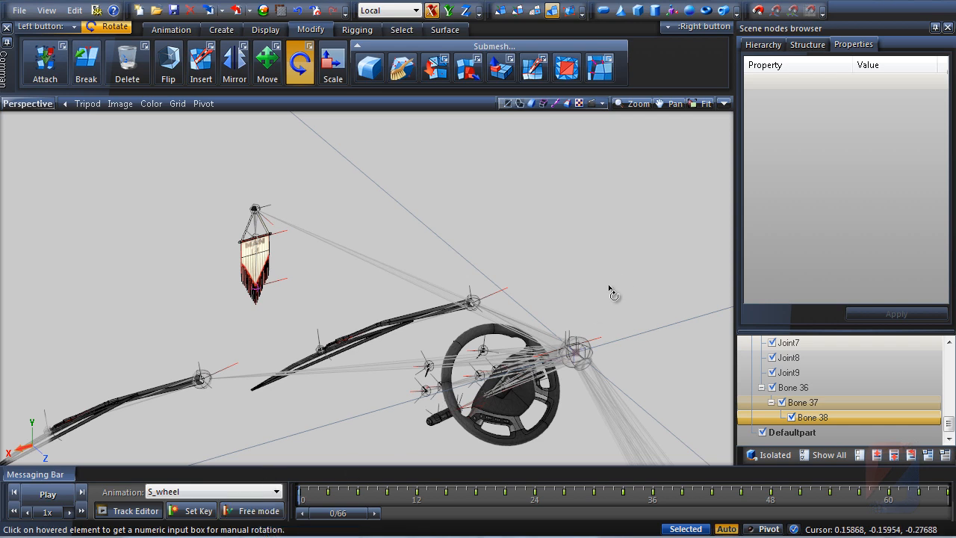
pyautogui.rightClick(582, 345)
pyautogui.moveTo(609, 346)
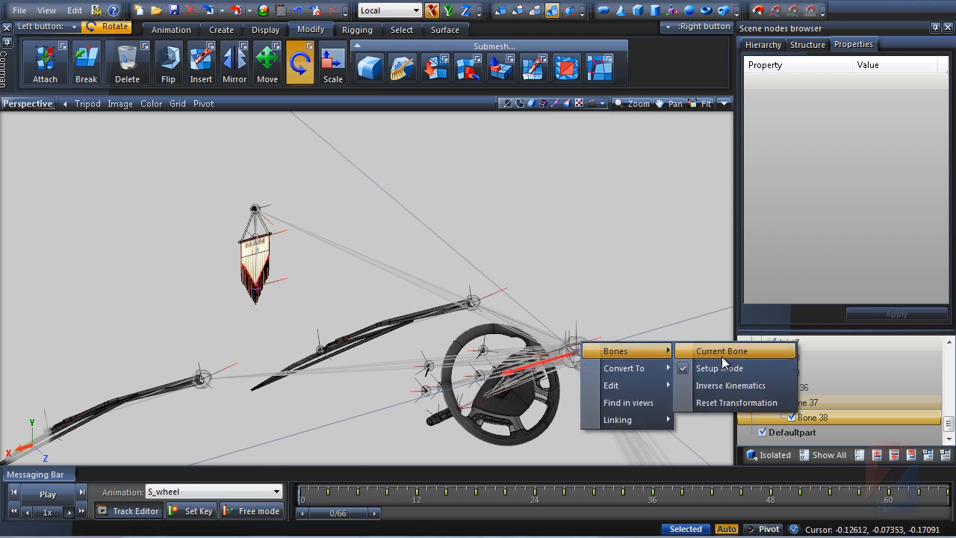
pyautogui.click(721, 368)
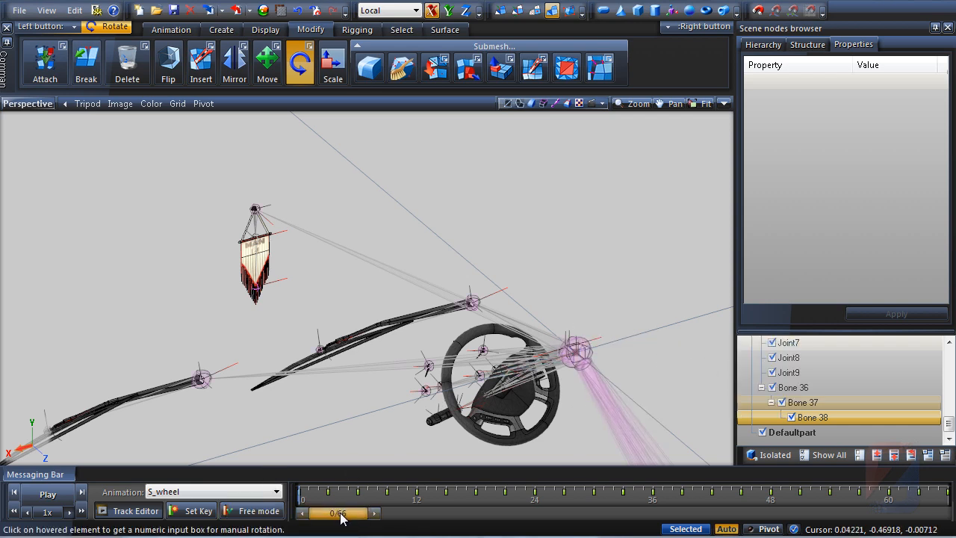
# Review the swing track in the Track Editor while moving the timeline between frames 0 and 33
pyautogui.moveTo(379, 518); pyautogui.dragTo(296, 521)
pyautogui.click(131, 511)
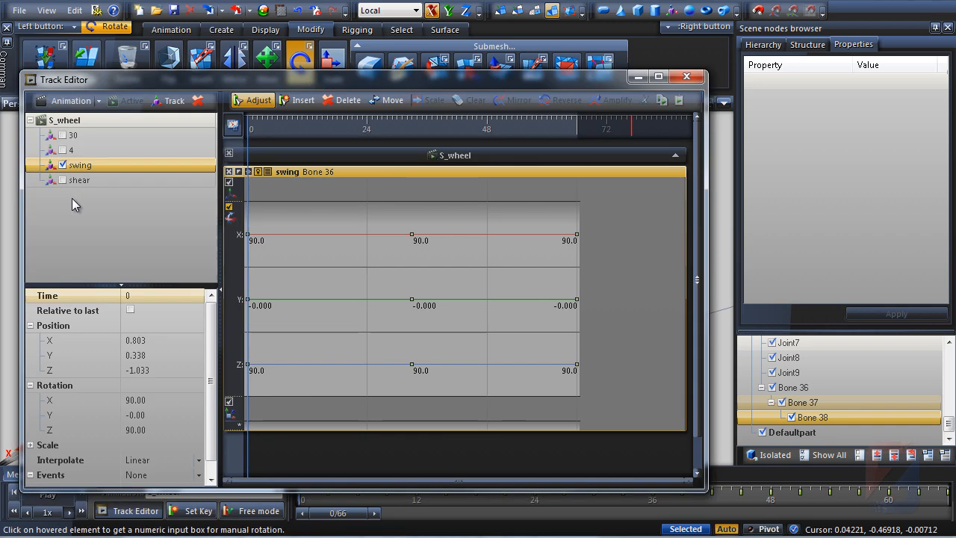
pyautogui.click(639, 77)
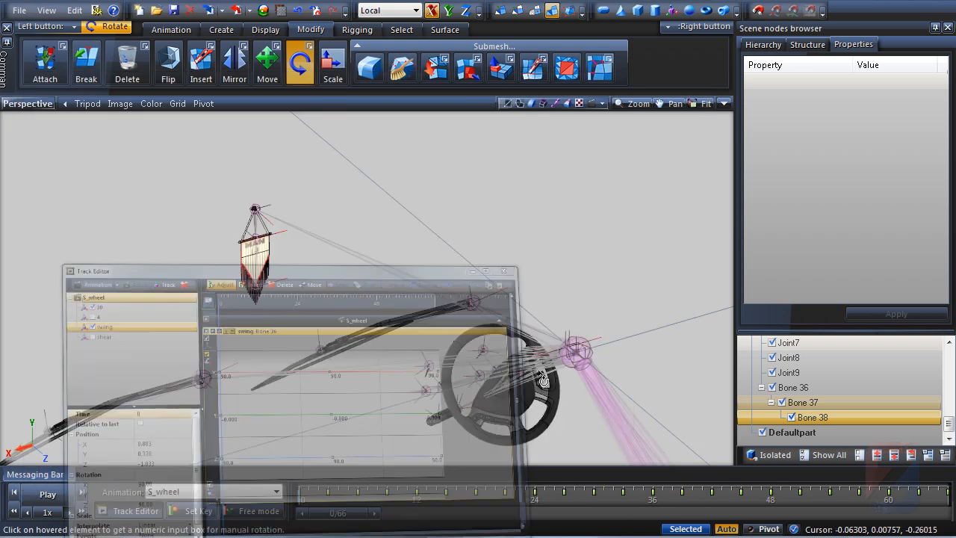
pyautogui.moveTo(329, 521); pyautogui.dragTo(622, 524)
pyautogui.click(128, 511)
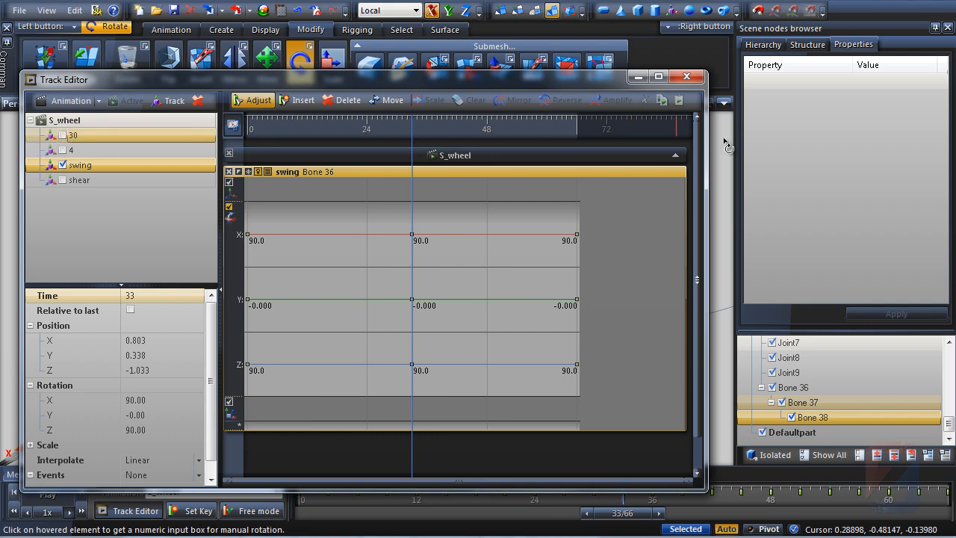
pyautogui.click(638, 77)
# Toggle Free mode and rotate the flag's bones into a swung pose at frame 42
pyautogui.moveTo(326, 443); pyautogui.dragTo(349, 413, button='middle')
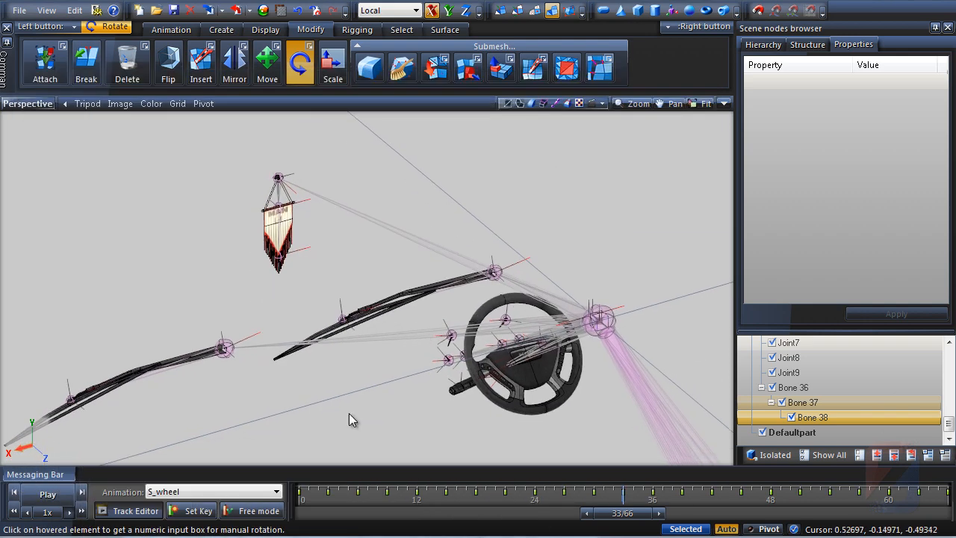
pyautogui.click(259, 511)
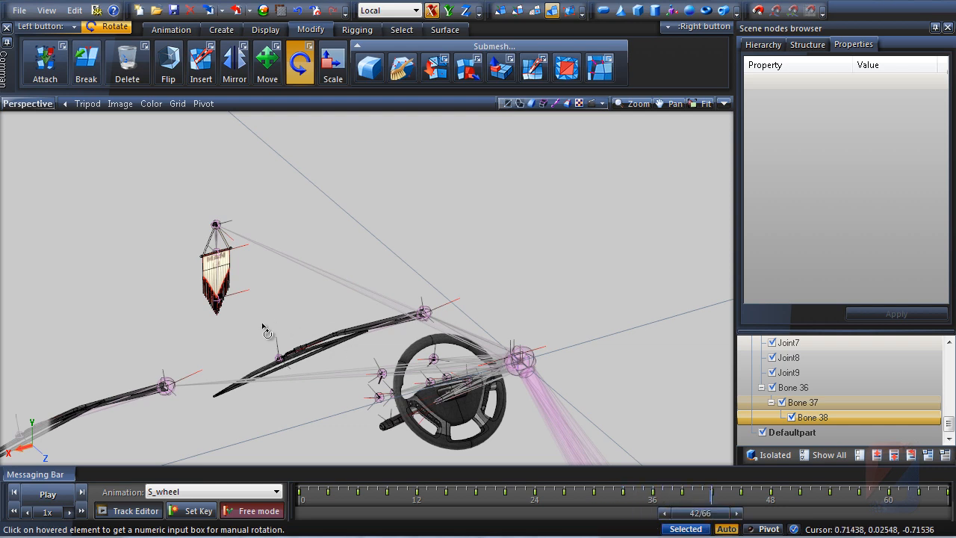
pyautogui.moveTo(222, 234); pyautogui.dragTo(235, 131)
pyautogui.press('space')
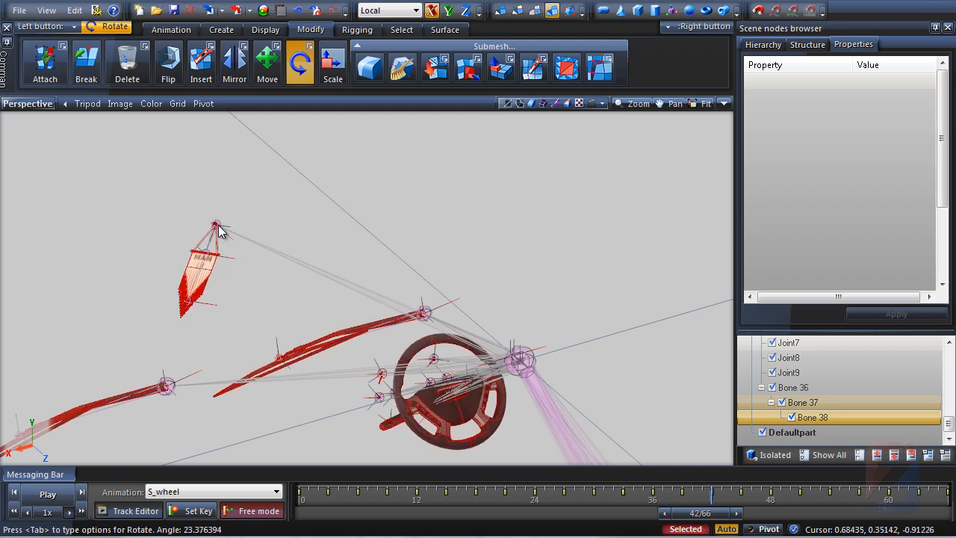
pyautogui.moveTo(217, 229); pyautogui.dragTo(207, 218, button='middle')
pyautogui.press('space')
pyautogui.moveTo(202, 378); pyautogui.dragTo(226, 303, button='middle')
pyautogui.scroll(3, 224, 210)
pyautogui.moveTo(240, 237); pyautogui.dragTo(384, 404, button='middle')
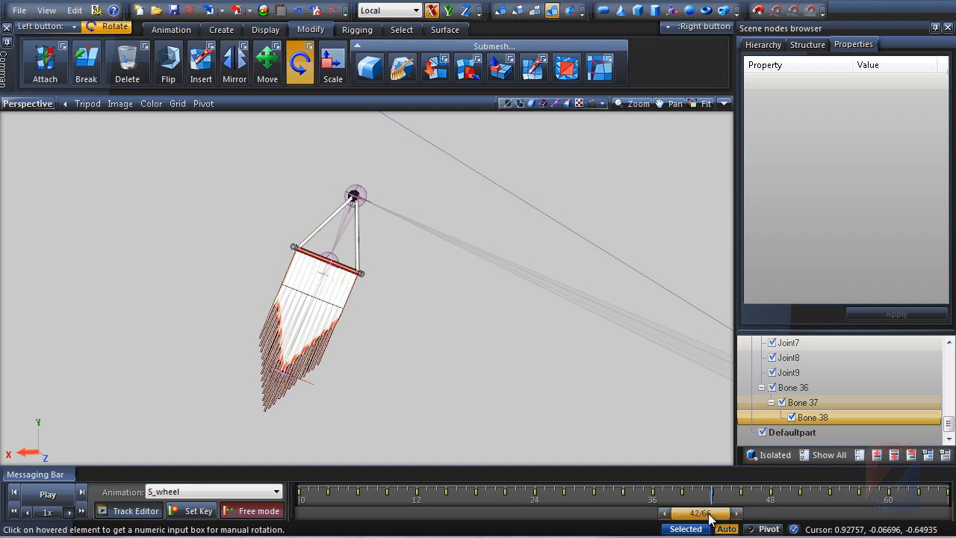
# Rotate the flag into new swing poses at frames 48 and 57
pyautogui.moveTo(710, 517); pyautogui.dragTo(747, 521)
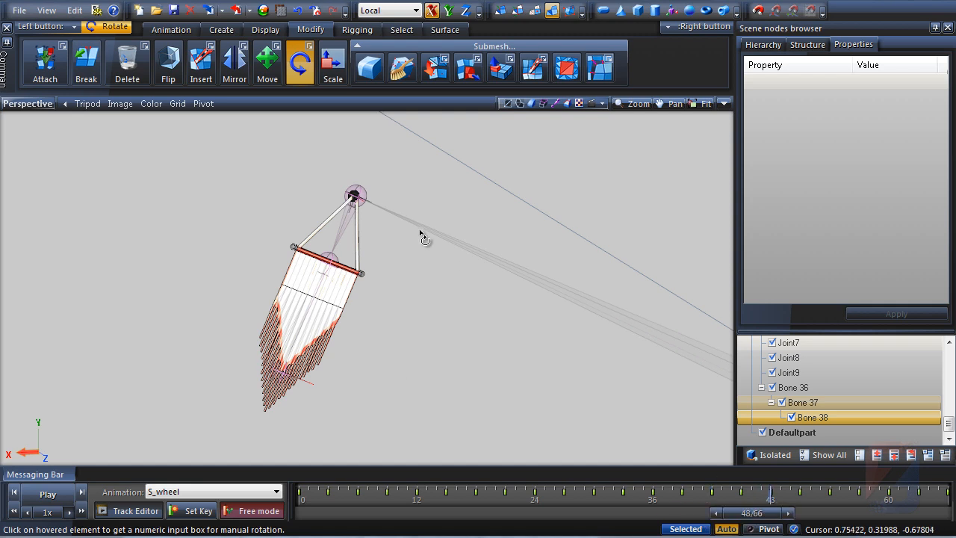
pyautogui.moveTo(361, 203); pyautogui.dragTo(387, 338)
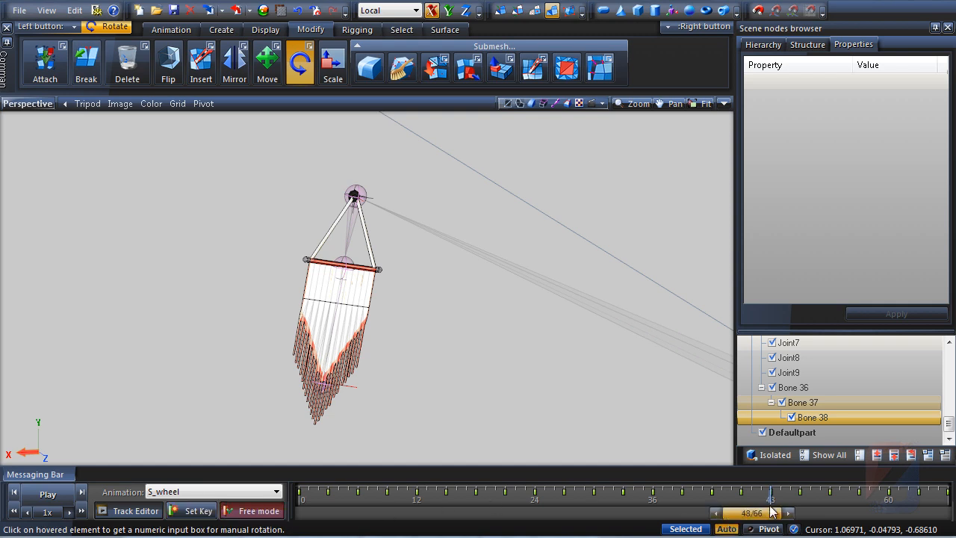
pyautogui.moveTo(759, 518); pyautogui.dragTo(840, 517)
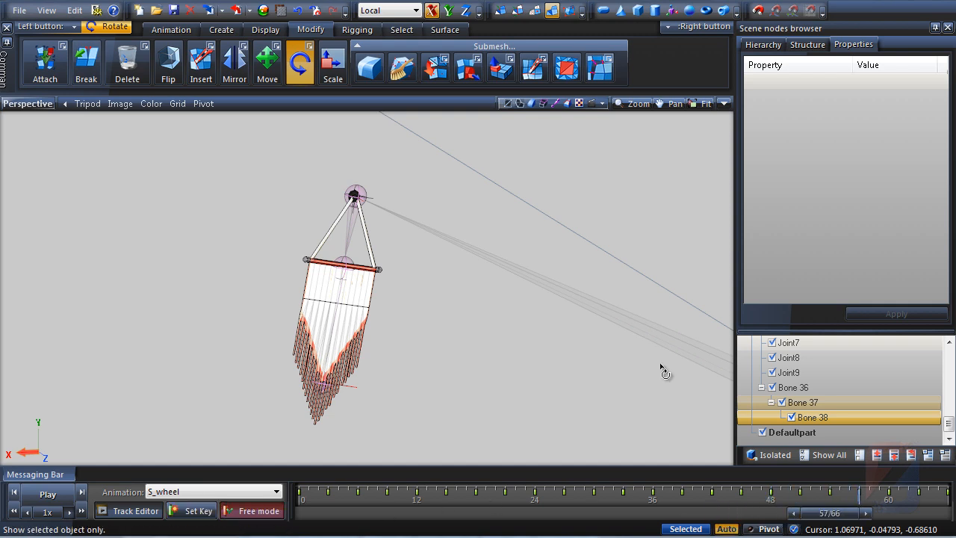
pyautogui.moveTo(363, 199); pyautogui.dragTo(129, 463)
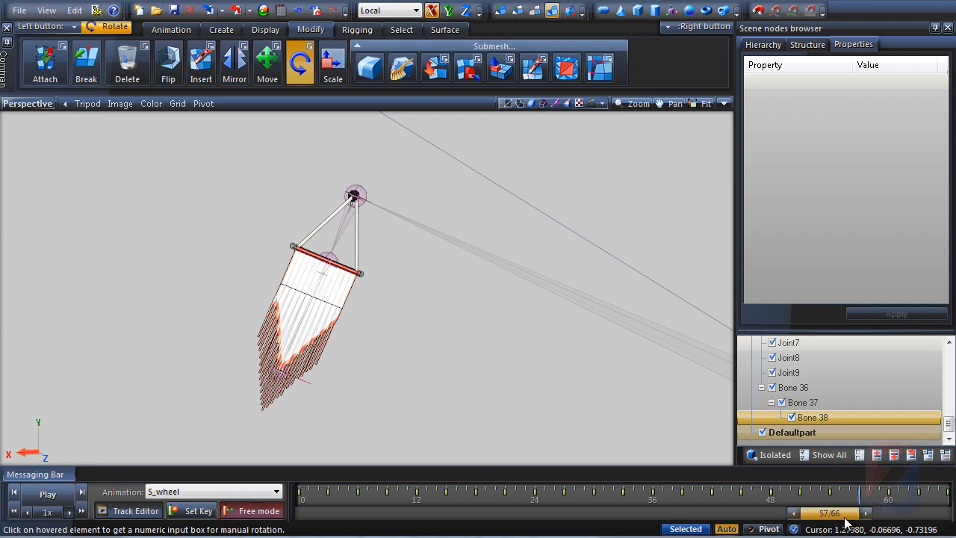
# Rotate the flag into a swing pose at frame 66
pyautogui.moveTo(847, 521); pyautogui.dragTo(898, 518)
pyautogui.moveTo(355, 196); pyautogui.dragTo(375, 352)
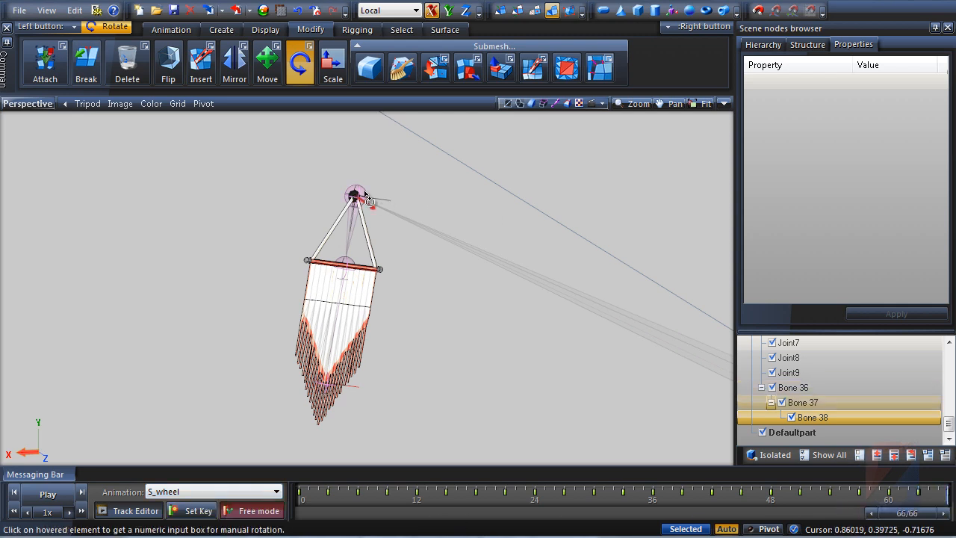
pyautogui.moveTo(365, 192); pyautogui.dragTo(354, 161)
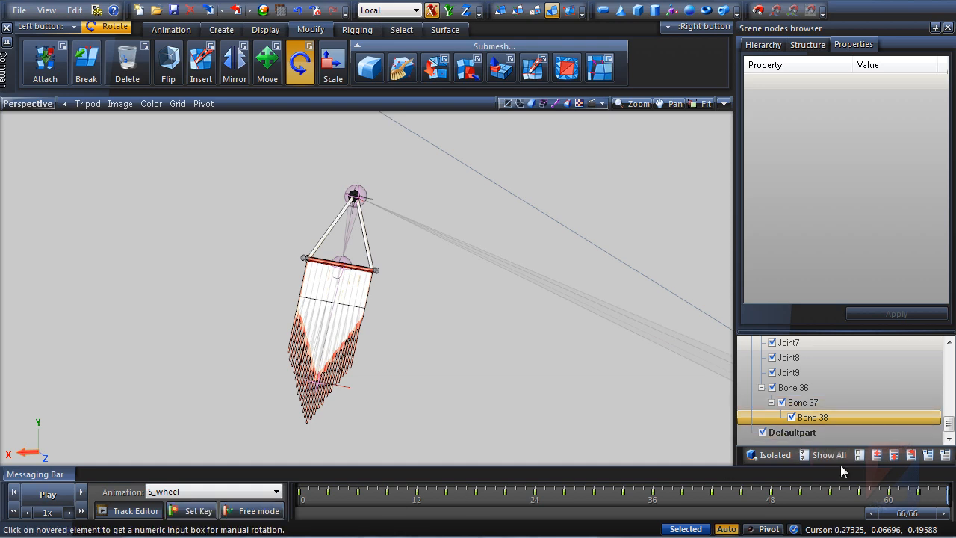
# Scrub the timeline from frame 0 to 33 to preview the flag's swing motion from several views
pyautogui.moveTo(909, 521); pyautogui.dragTo(623, 532)
pyautogui.moveTo(537, 380); pyautogui.dragTo(466, 390, button='middle')
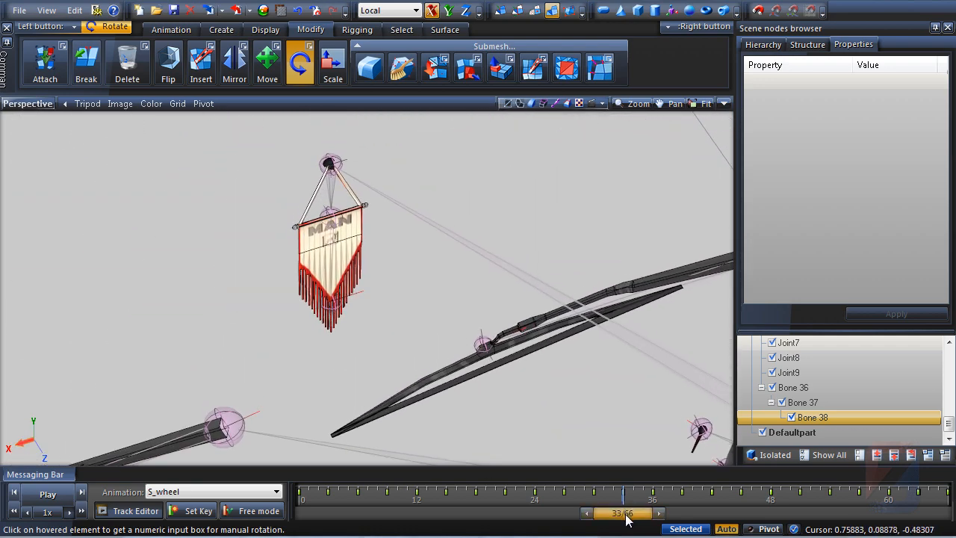
pyautogui.moveTo(627, 516)
pyautogui.keyDown('shift'); pyautogui.mouseDown()
pyautogui.moveTo(310, 523)
pyautogui.moveTo(647, 519)
pyautogui.moveTo(629, 522)
pyautogui.mouseUp(); pyautogui.keyUp('shift')
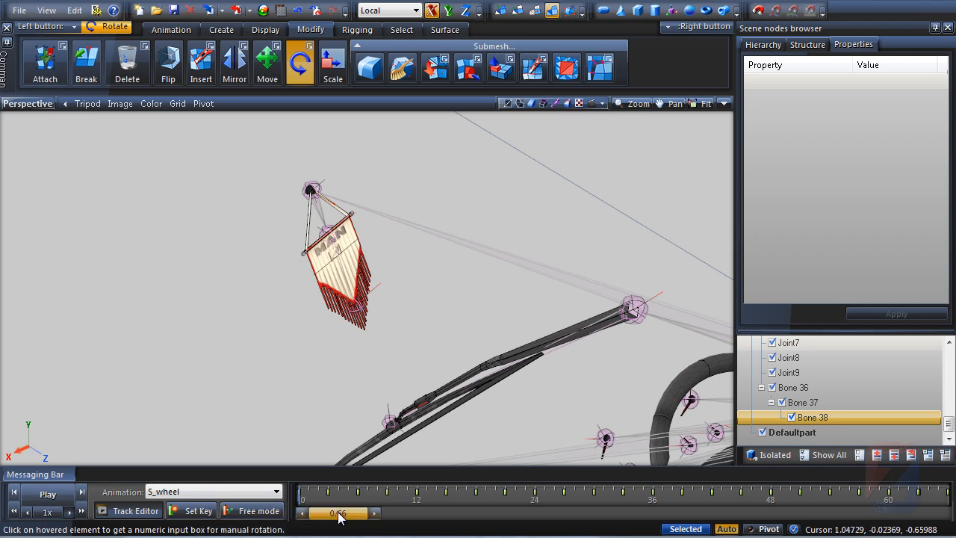
pyautogui.moveTo(338, 513); pyautogui.dragTo(633, 517)
pyautogui.moveTo(493, 359); pyautogui.dragTo(437, 276, button='middle')
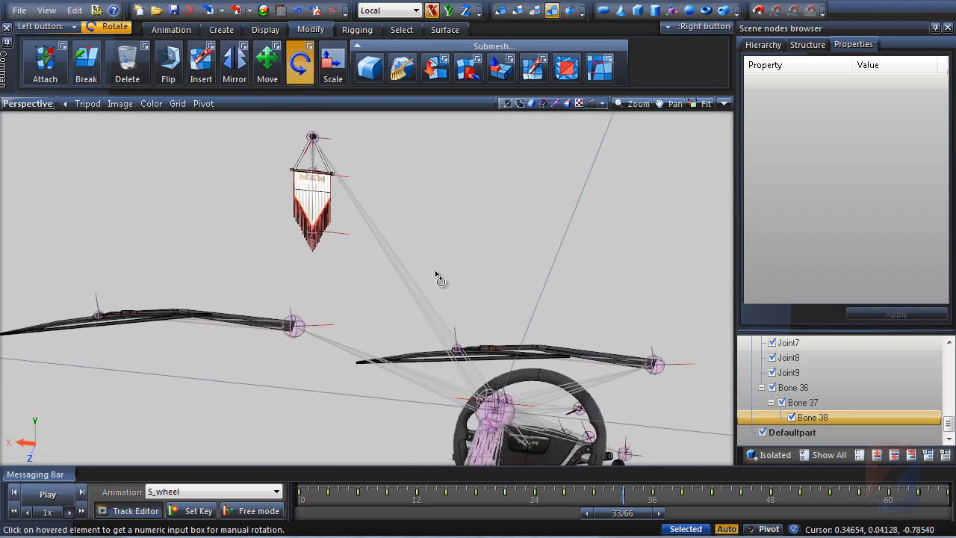
pyautogui.click(723, 104)
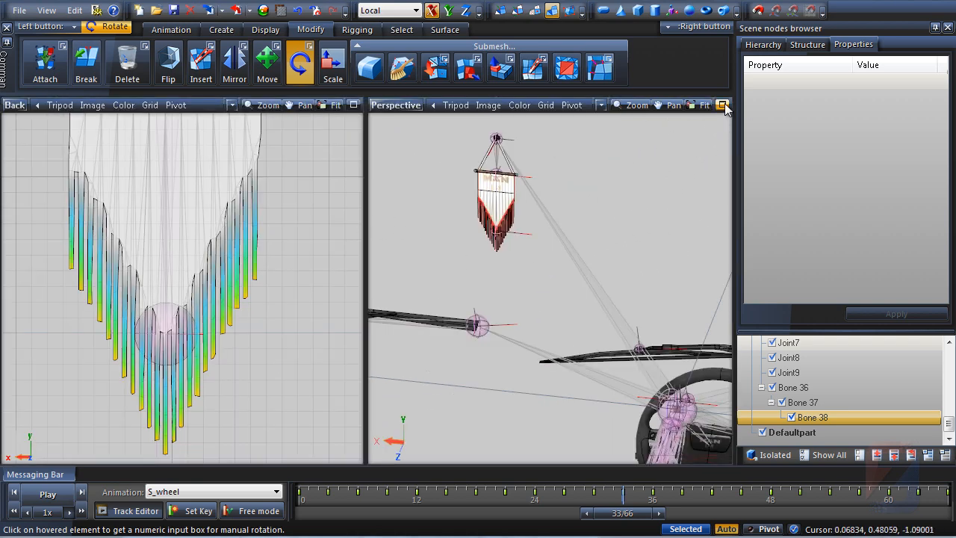
pyautogui.click(723, 105)
# Open the Track Editor and display the shear track for Bone 38 alongside the swing track
pyautogui.click(127, 511)
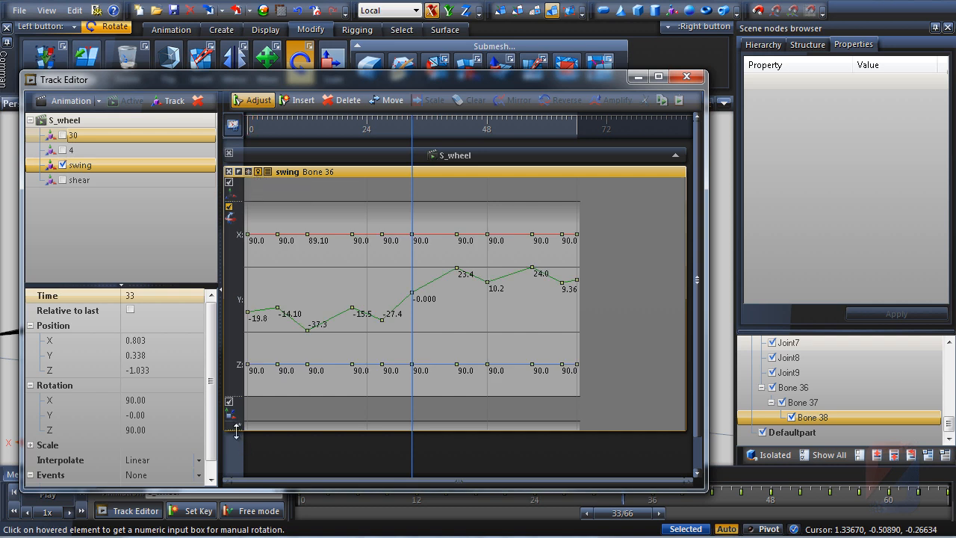
pyautogui.moveTo(237, 430); pyautogui.dragTo(237, 329)
pyautogui.moveTo(82, 180); pyautogui.dragTo(252, 174)
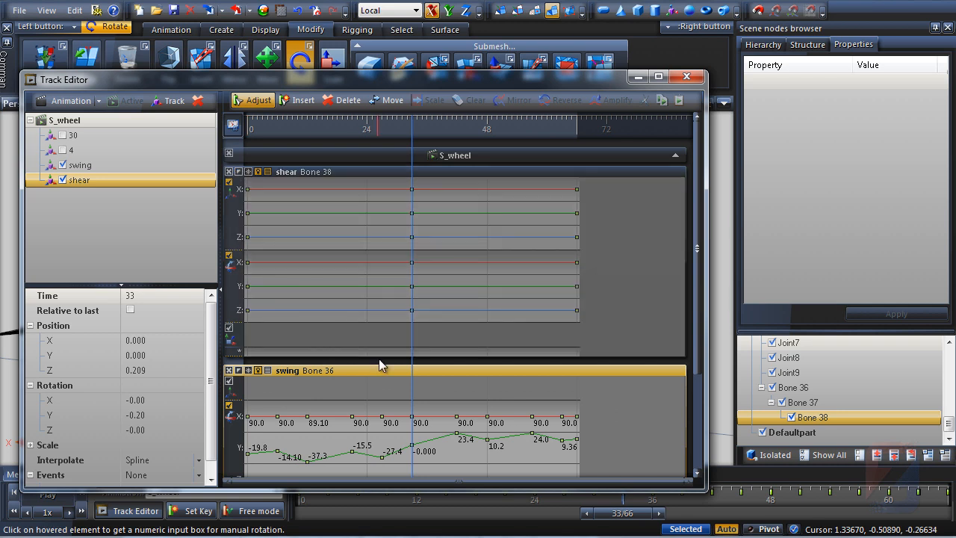
pyautogui.moveTo(244, 252); pyautogui.dragTo(244, 315)
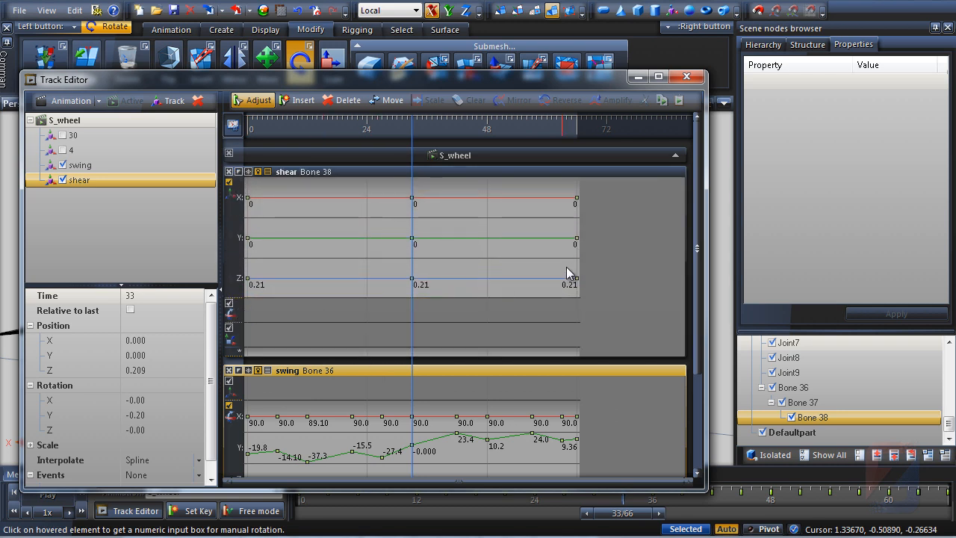
pyautogui.moveTo(702, 237); pyautogui.dragTo(704, 270)
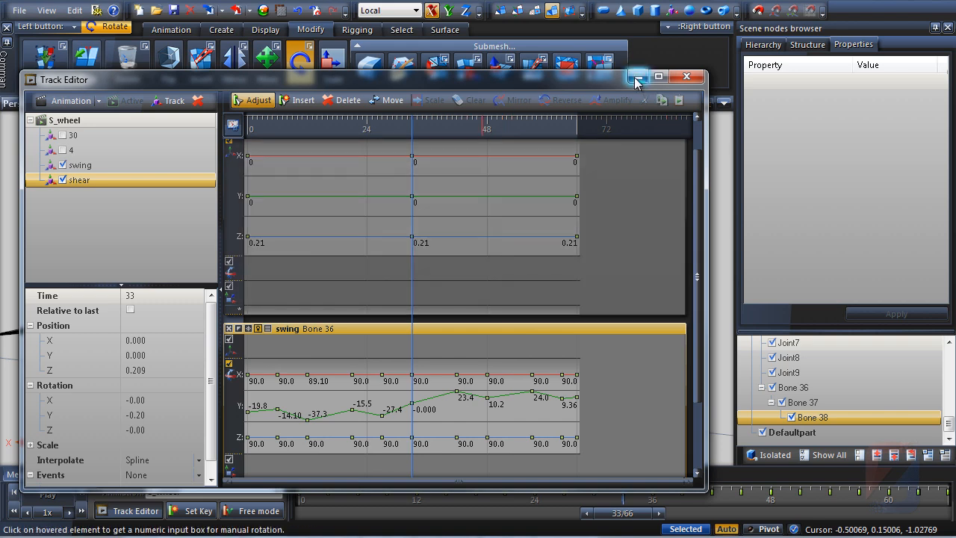
# Reopen the Track Editor at frame 42 and disable the swing track
pyautogui.click(687, 76)
pyautogui.moveTo(623, 521); pyautogui.dragTo(704, 530)
pyautogui.scroll(6, 403, 324)
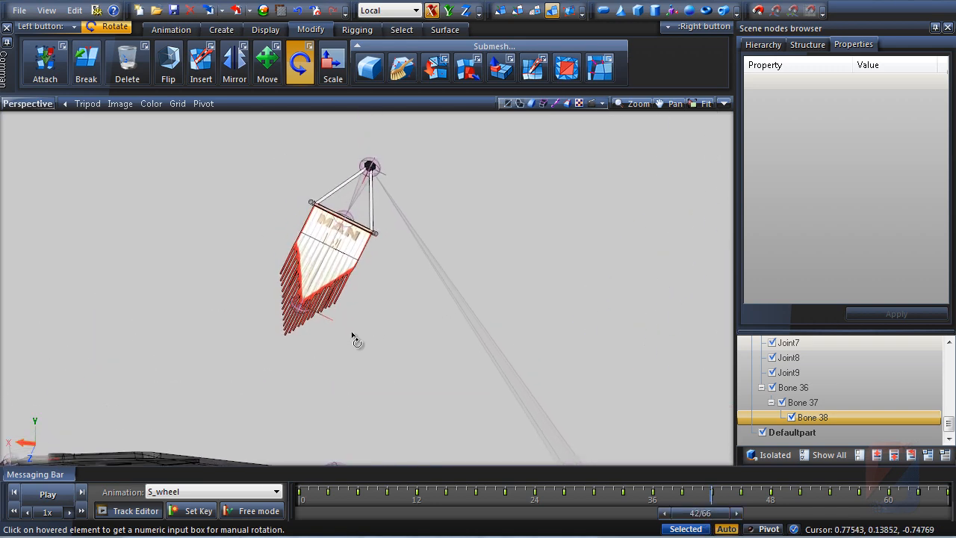
pyautogui.click(129, 512)
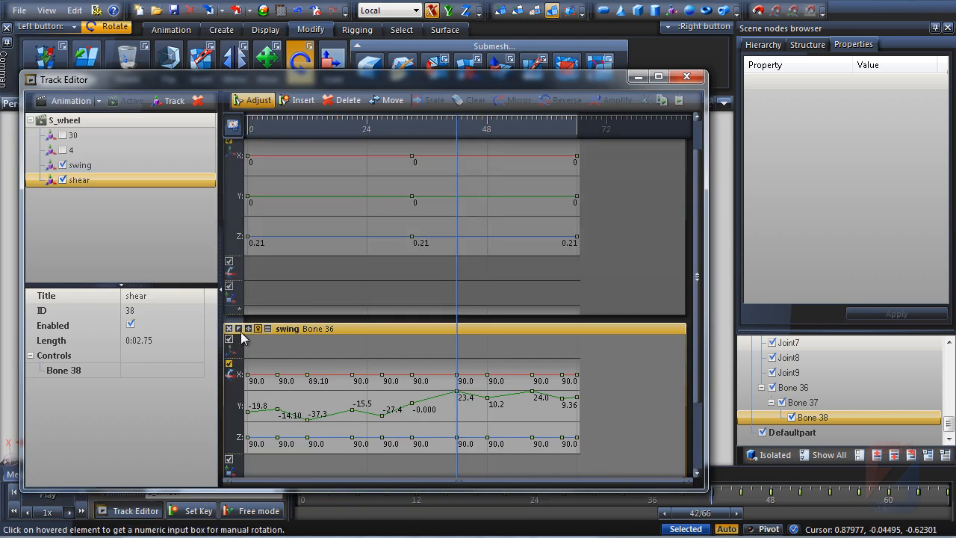
pyautogui.click(249, 331)
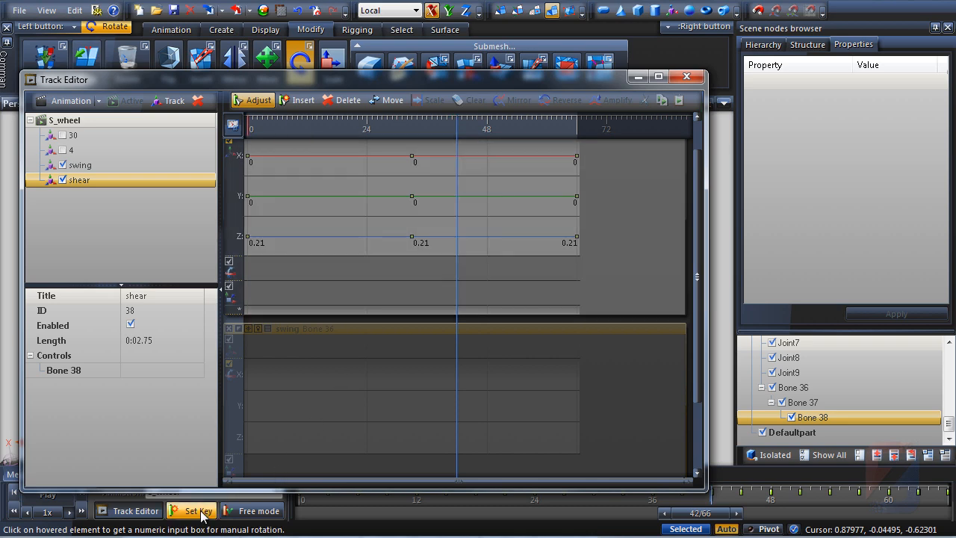
# Switch to the Move tool and nudge the flag's lower bone slightly at frame 42
pyautogui.click(251, 511)
pyautogui.click(638, 76)
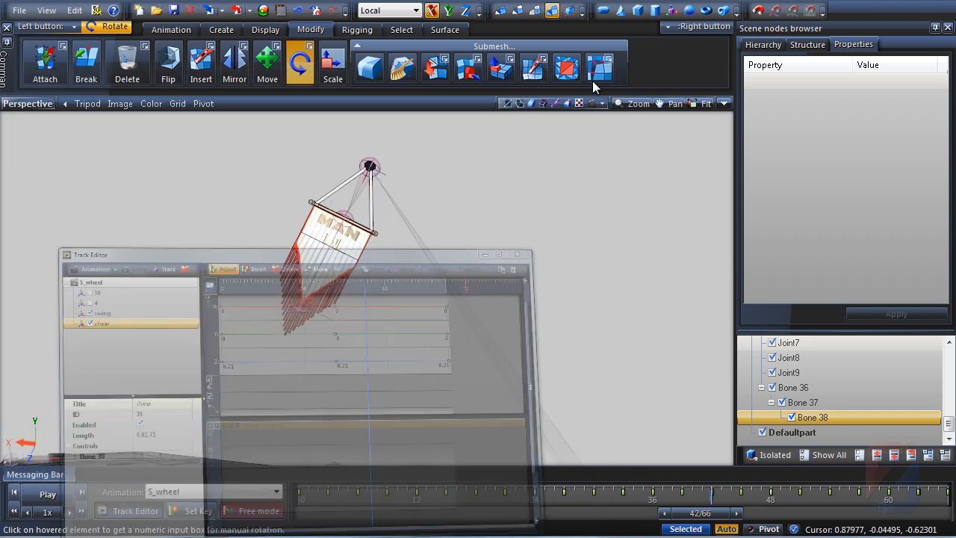
pyautogui.click(267, 67)
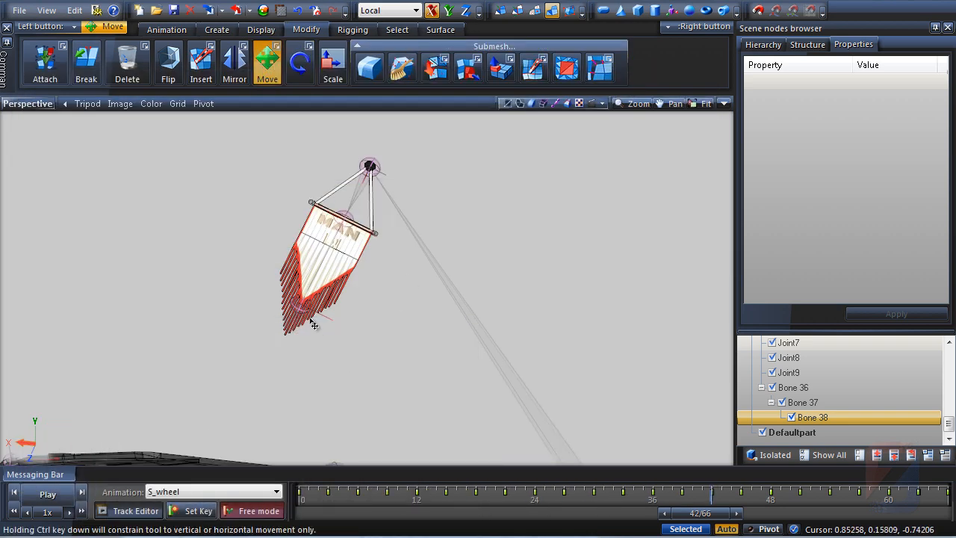
pyautogui.moveTo(308, 312); pyautogui.dragTo(321, 318)
# Open the Track Editor, enlarge the shear track for Bone 38, and set a key at frame 42
pyautogui.click(131, 511)
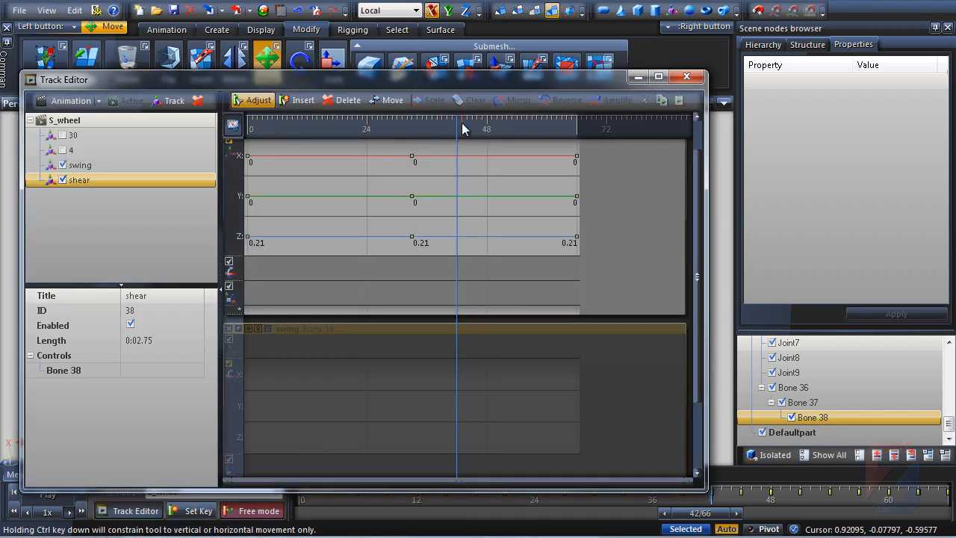
pyautogui.scroll(2, 459, 127)
pyautogui.moveTo(268, 323); pyautogui.dragTo(265, 423)
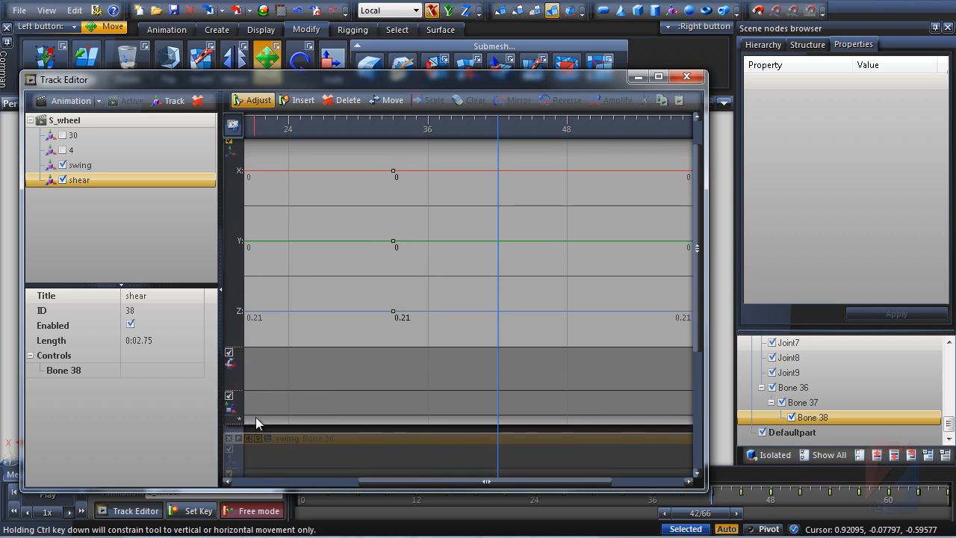
pyautogui.click(193, 513)
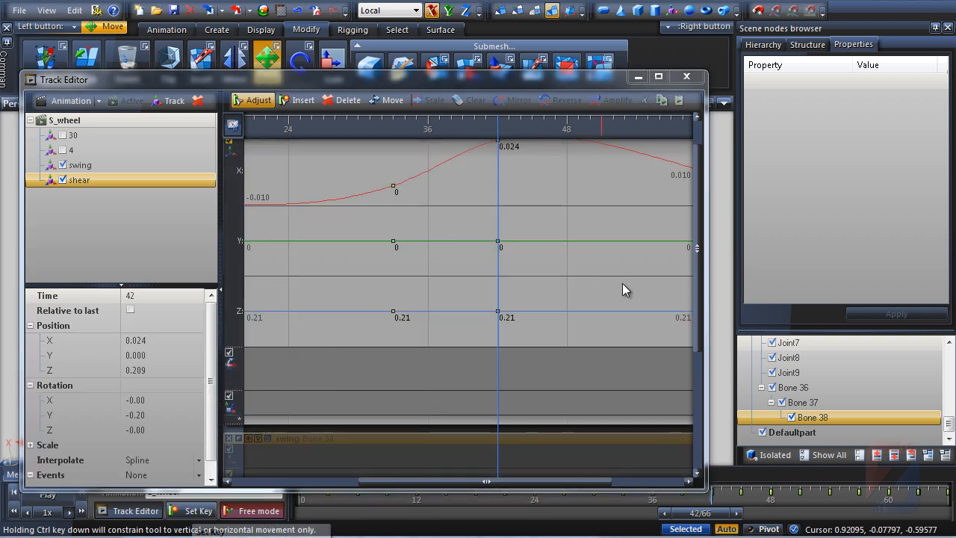
# Add shear track keys at frames 40 and 44
pyautogui.moveTo(698, 284); pyautogui.dragTo(670, 230)
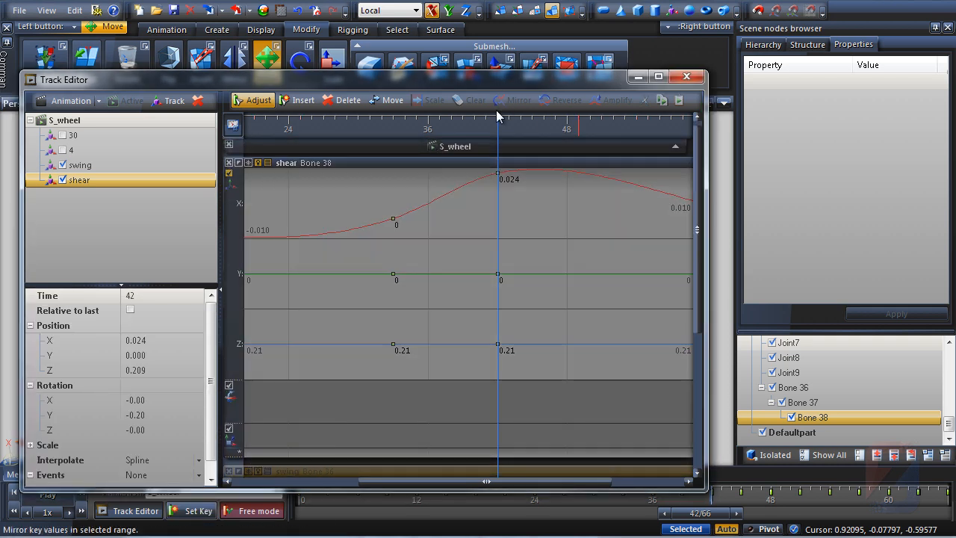
pyautogui.click(476, 129)
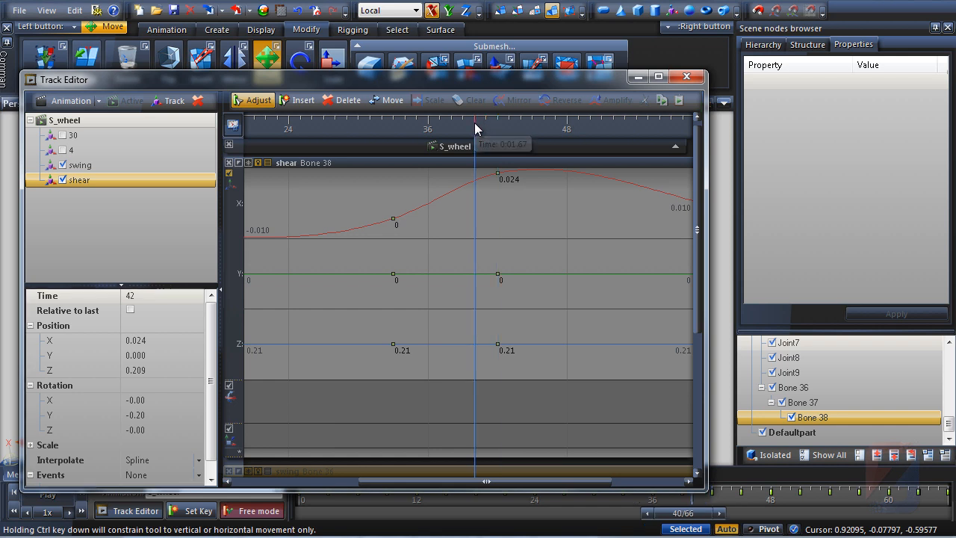
pyautogui.press('k')
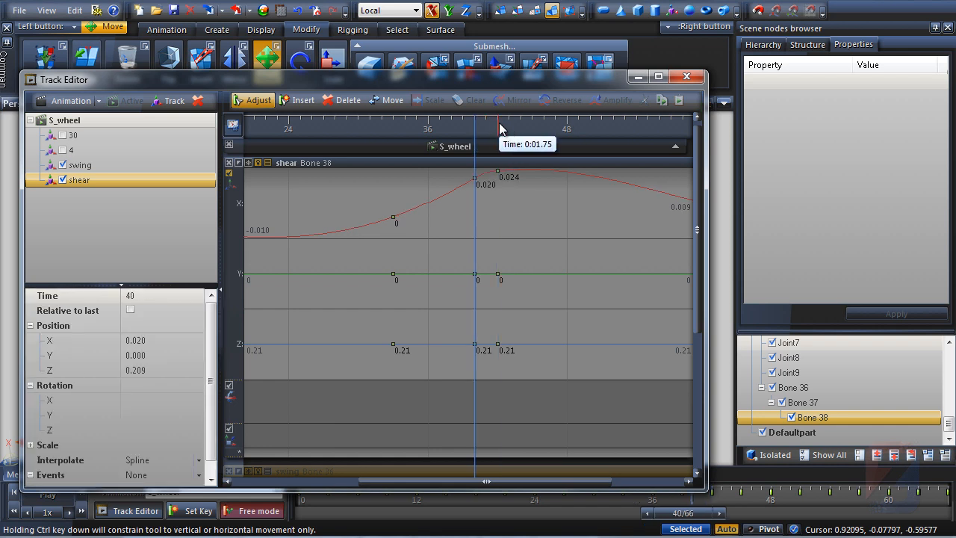
pyautogui.click(500, 128)
pyautogui.click(524, 128)
pyautogui.press('k')
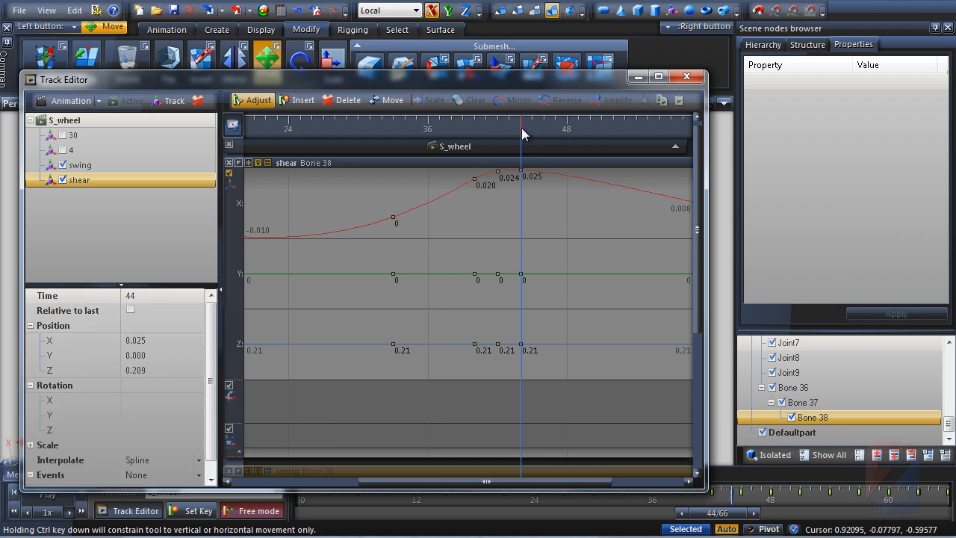
# Select all shear keys and set their interpolation to Linear
pyautogui.scroll(-2, 488, 132)
pyautogui.scroll(-2, 489, 127)
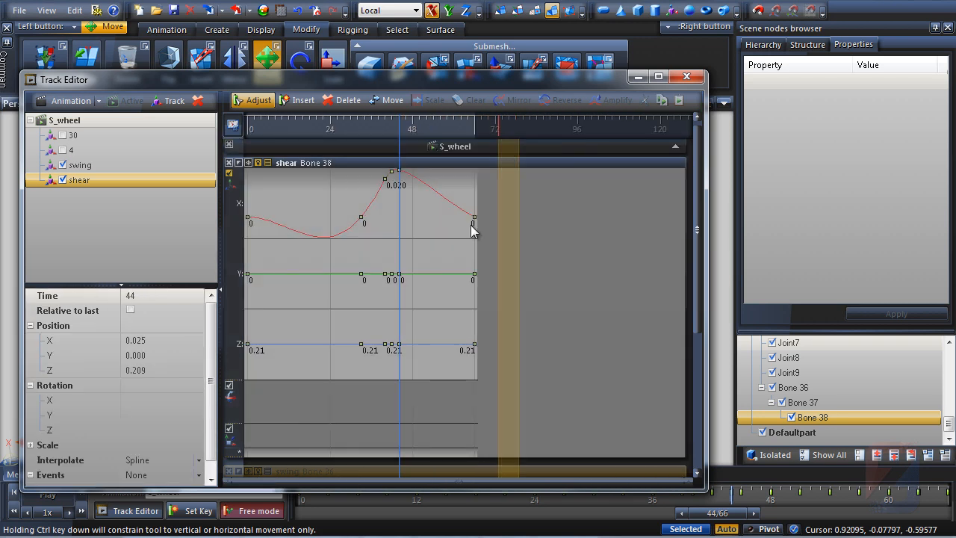
pyautogui.click(239, 227)
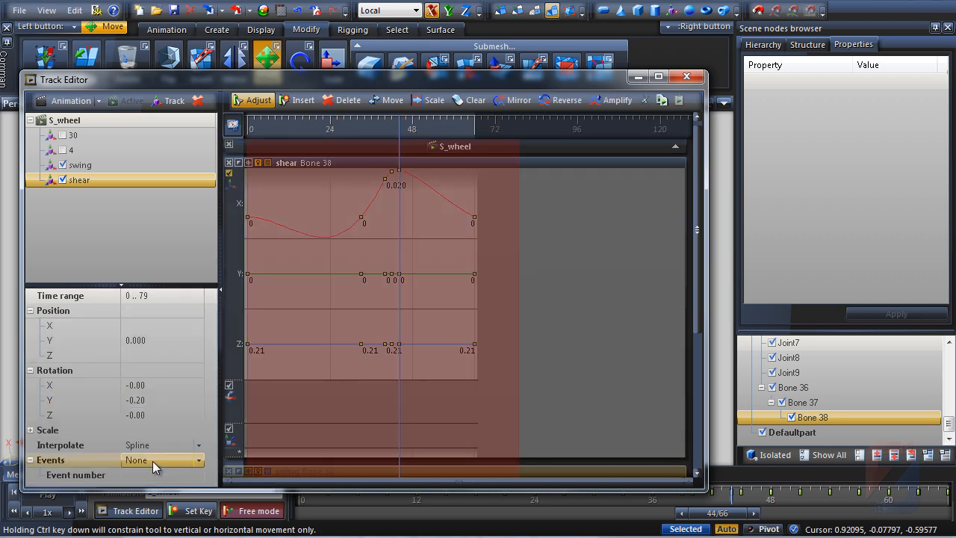
pyautogui.click(195, 446)
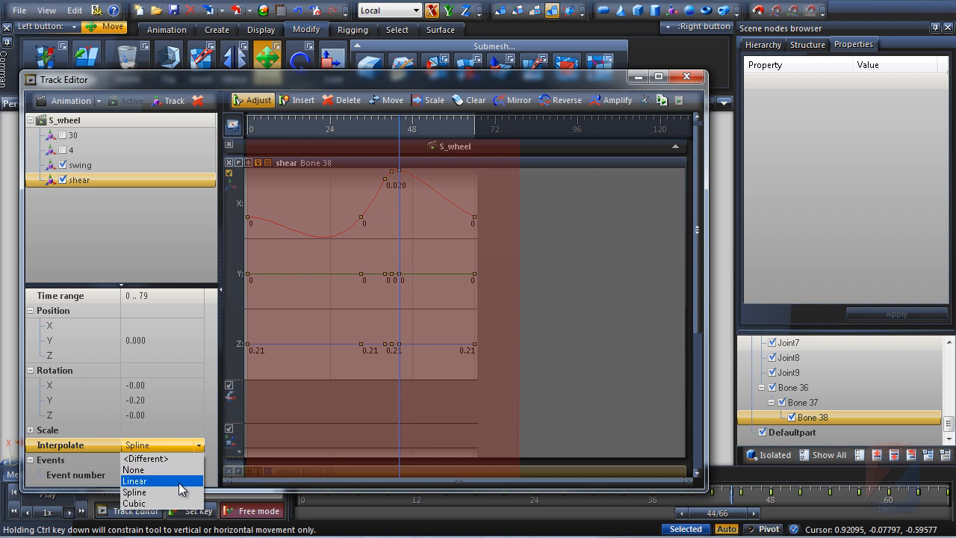
pyautogui.click(179, 481)
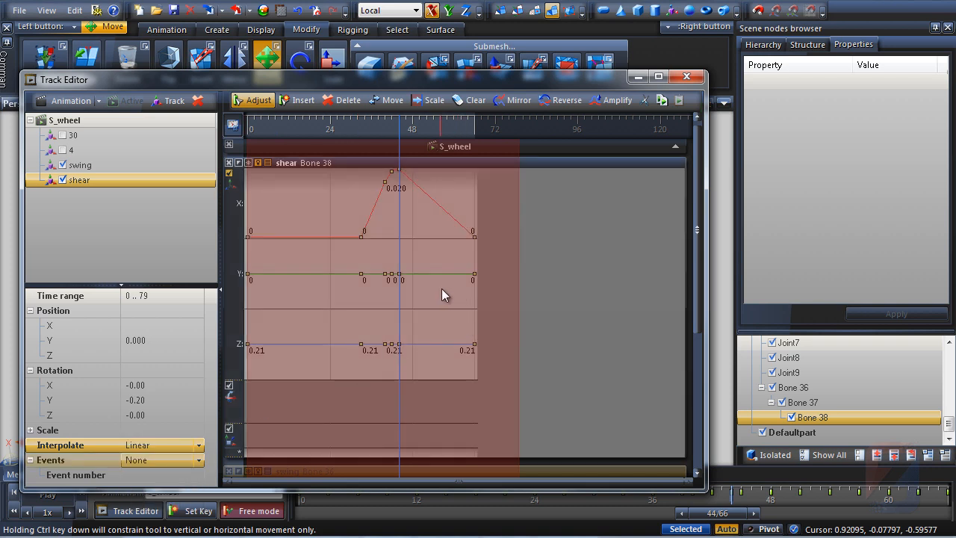
pyautogui.click(441, 288)
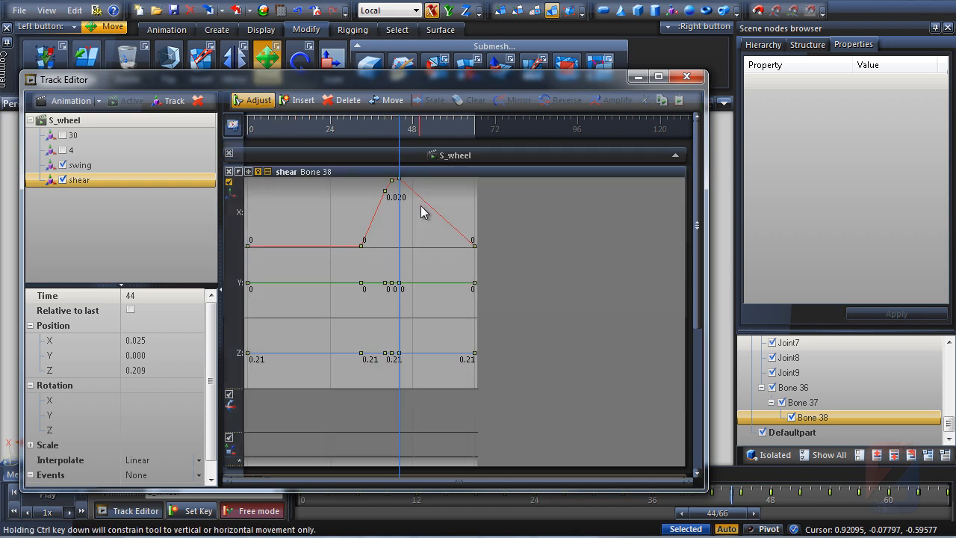
# Inspect the shear curve and the flag's pose between frames 38 and 42
pyautogui.moveTo(404, 130); pyautogui.dragTo(536, 141)
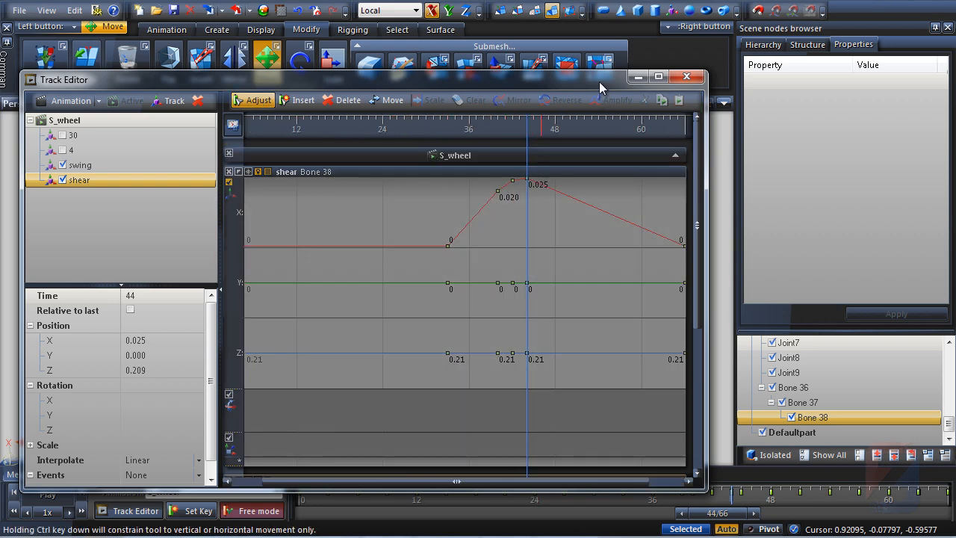
pyautogui.moveTo(600, 81); pyautogui.dragTo(607, 57)
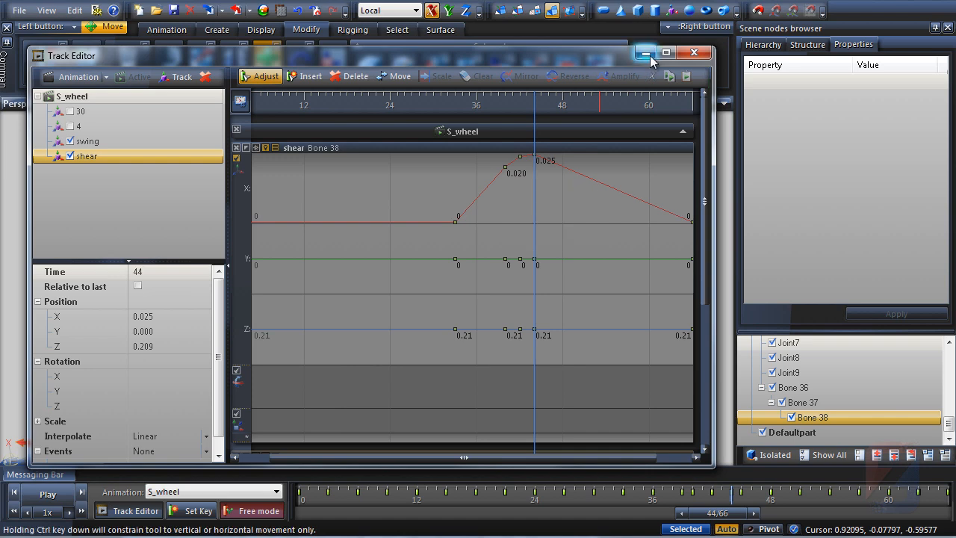
pyautogui.click(647, 54)
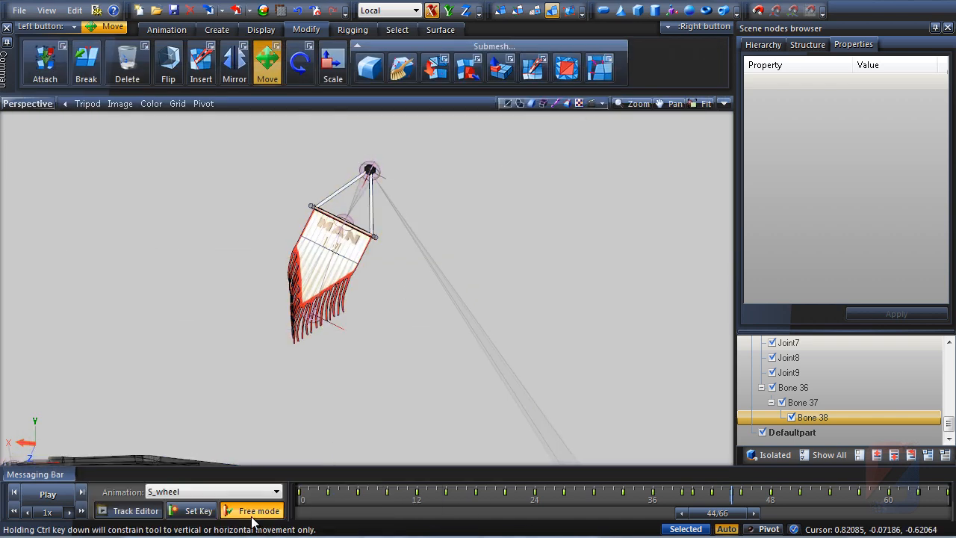
pyautogui.click(131, 511)
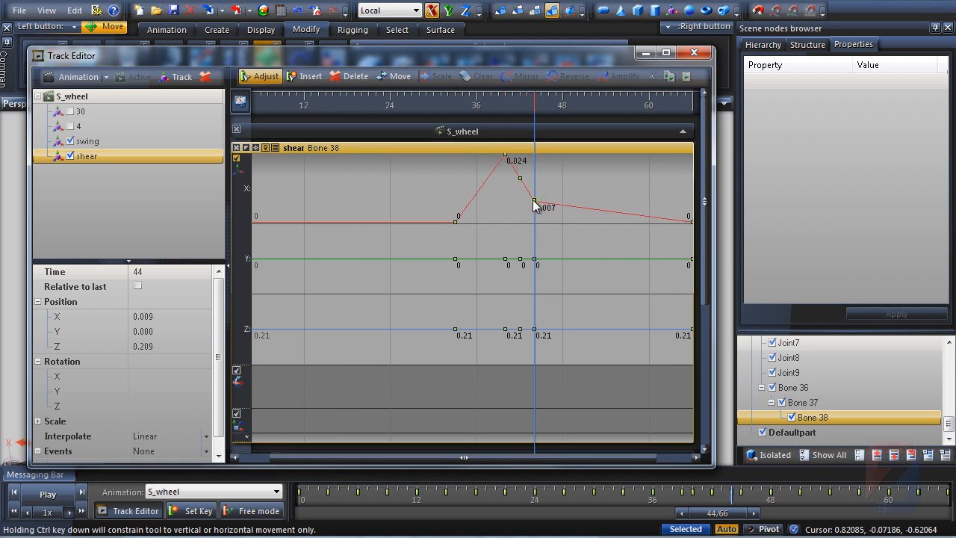
pyautogui.click(490, 100)
pyautogui.click(647, 53)
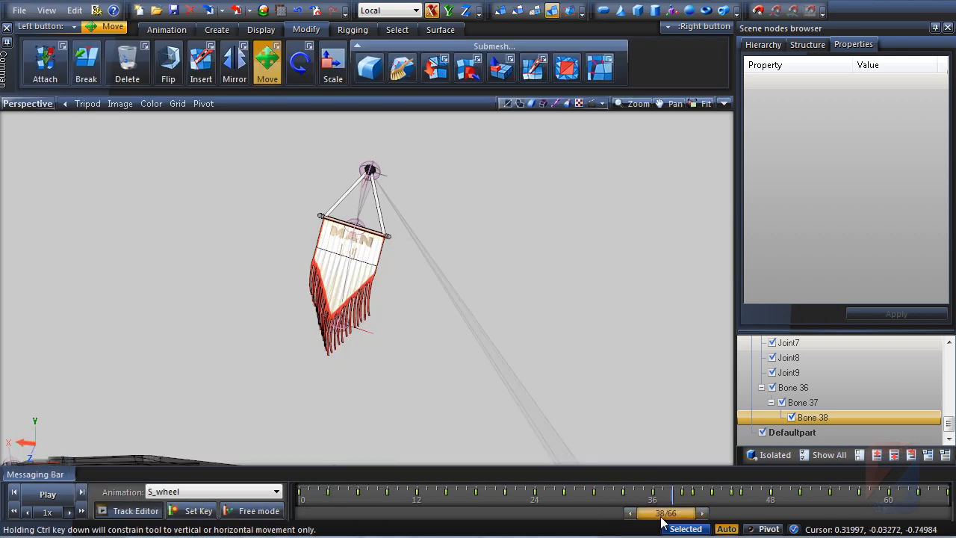
pyautogui.moveTo(661, 523); pyautogui.dragTo(695, 528)
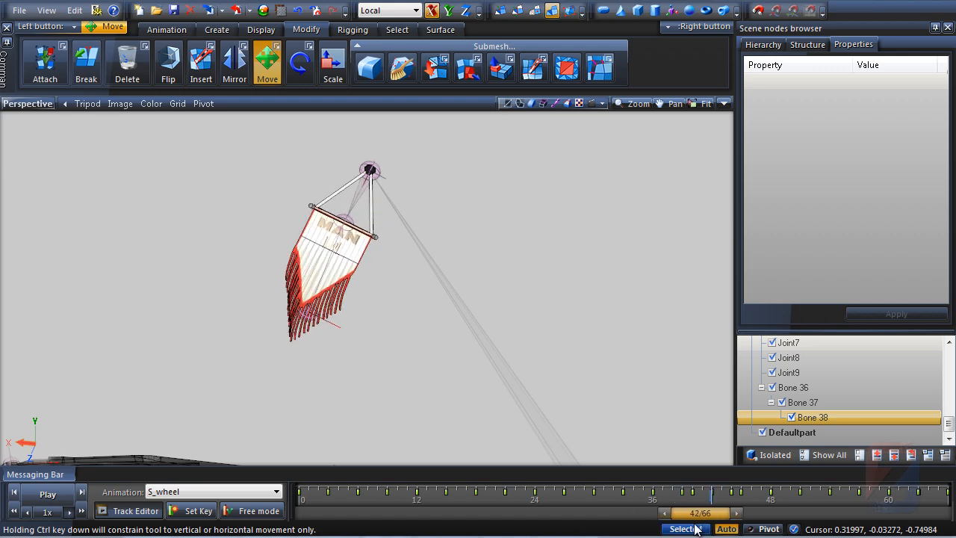
# Drag the shear X key after frame 42 down to -0.024
pyautogui.click(136, 510)
pyautogui.moveTo(520, 180); pyautogui.dragTo(520, 211)
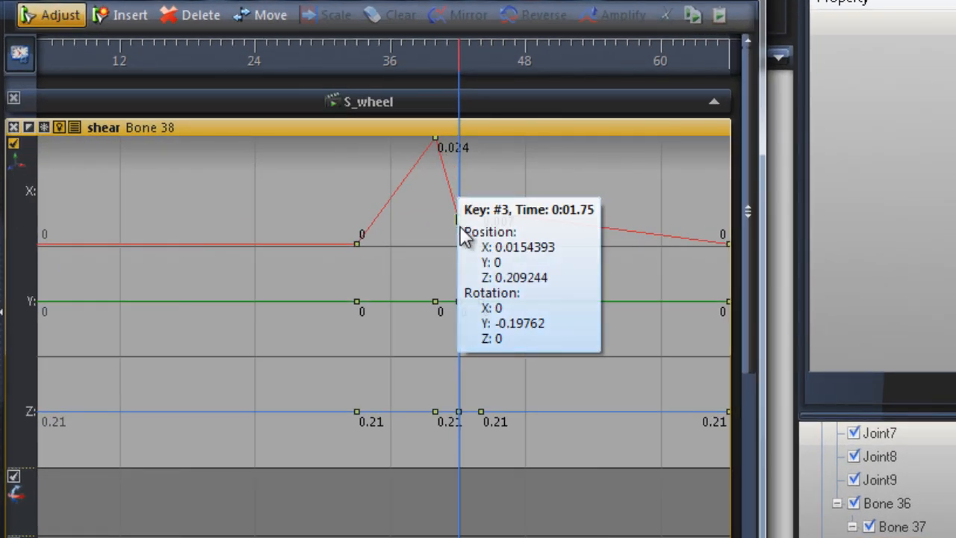
pyautogui.moveTo(465, 236); pyautogui.dragTo(463, 253)
pyautogui.moveTo(482, 212); pyautogui.dragTo(483, 329)
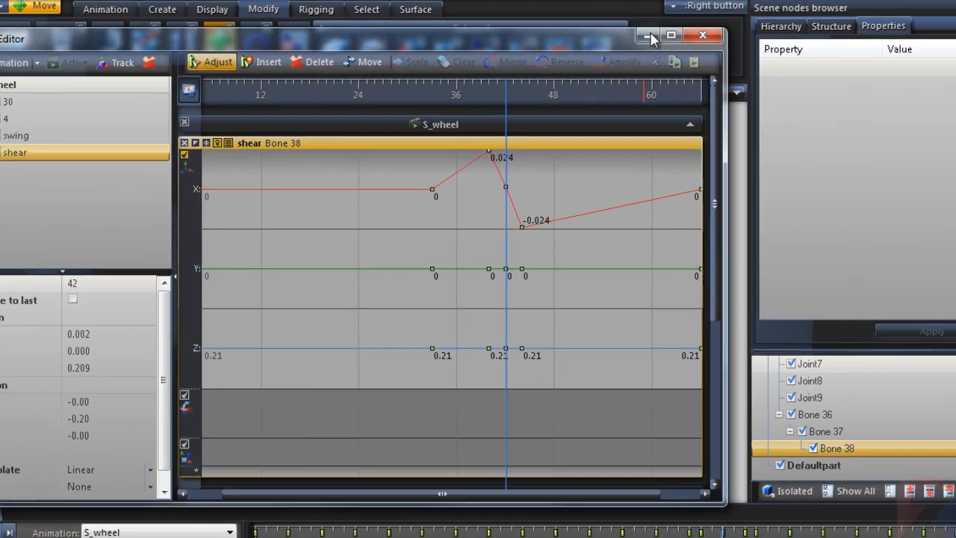
pyautogui.click(648, 36)
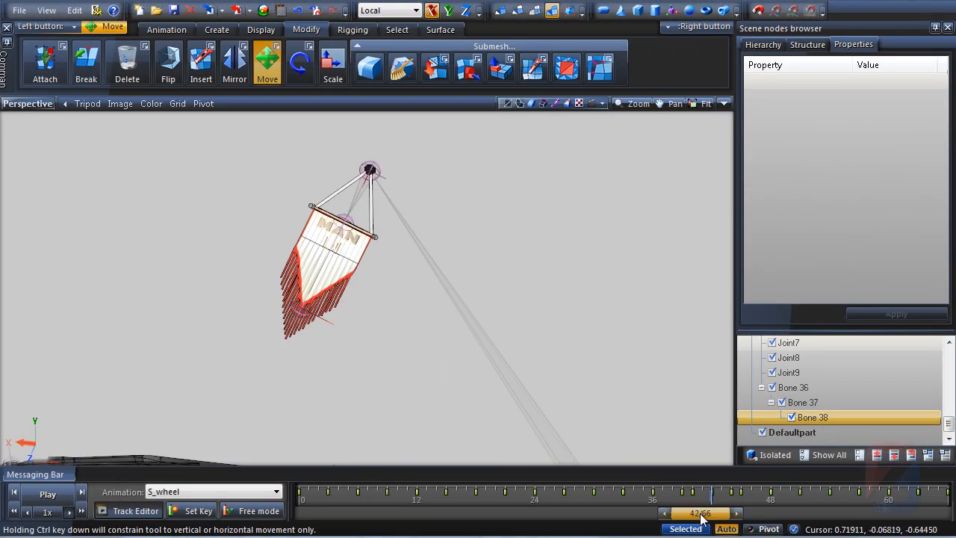
# At frame 46, adjust the shear X keys so the peak is 0.031 and the dip is -0.028
pyautogui.moveTo(701, 520); pyautogui.dragTo(737, 532)
pyautogui.click(135, 510)
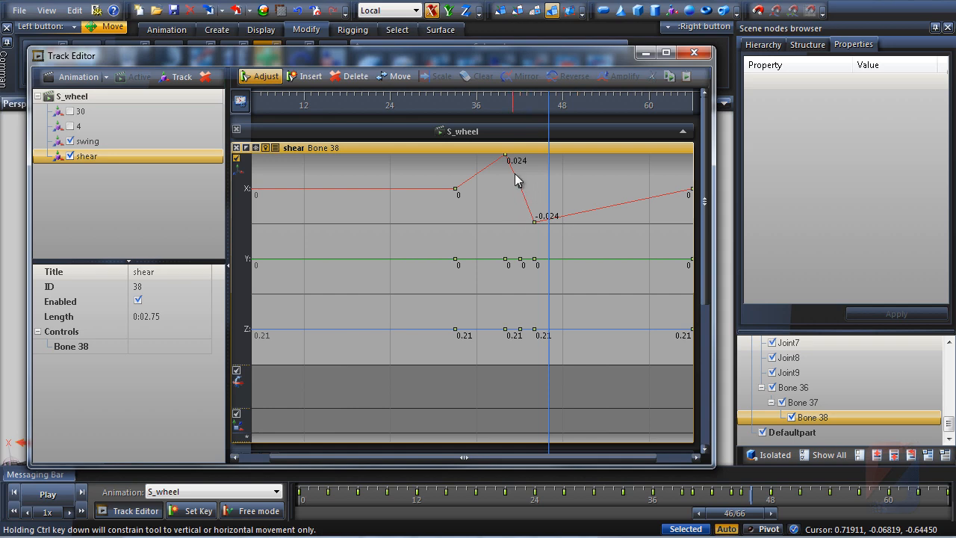
pyautogui.moveTo(506, 157); pyautogui.dragTo(506, 151)
pyautogui.click(535, 222)
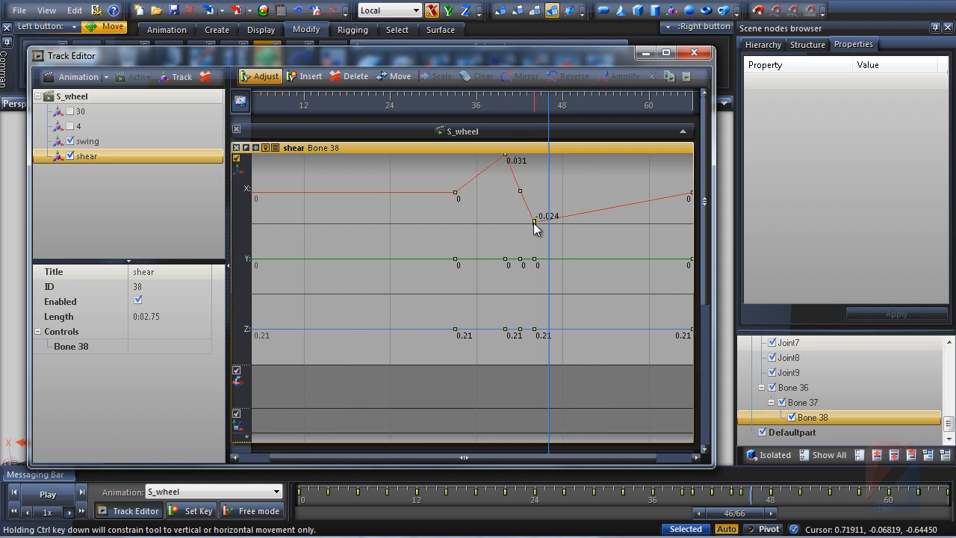
pyautogui.click(646, 54)
# Move to frame 48 and set a key on the shear track
pyautogui.moveTo(736, 527); pyautogui.dragTo(758, 524)
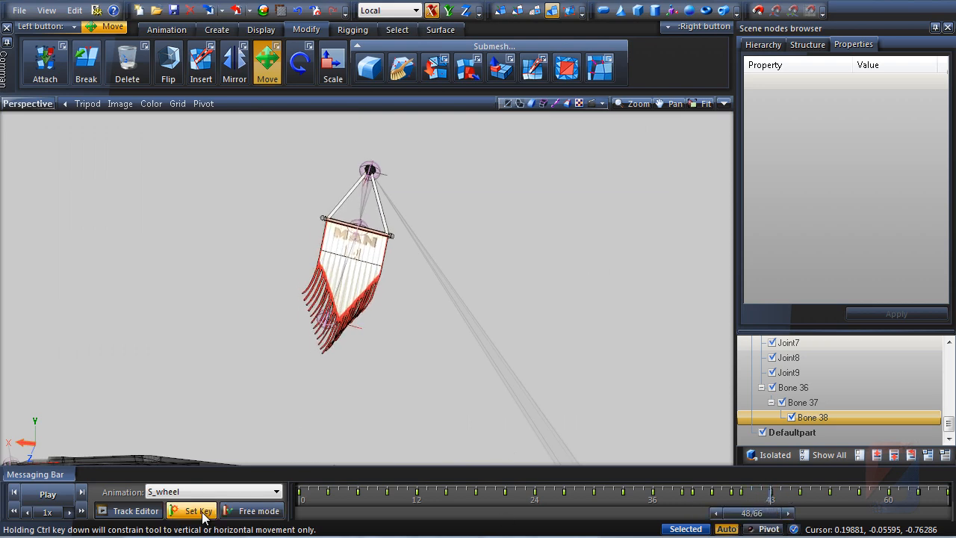
pyautogui.click(140, 513)
pyautogui.click(196, 513)
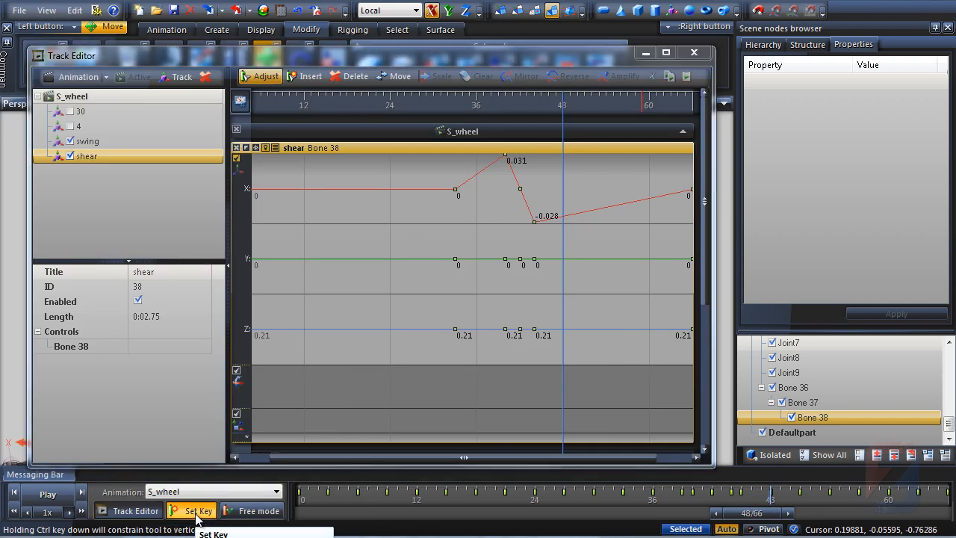
pyautogui.click(576, 105)
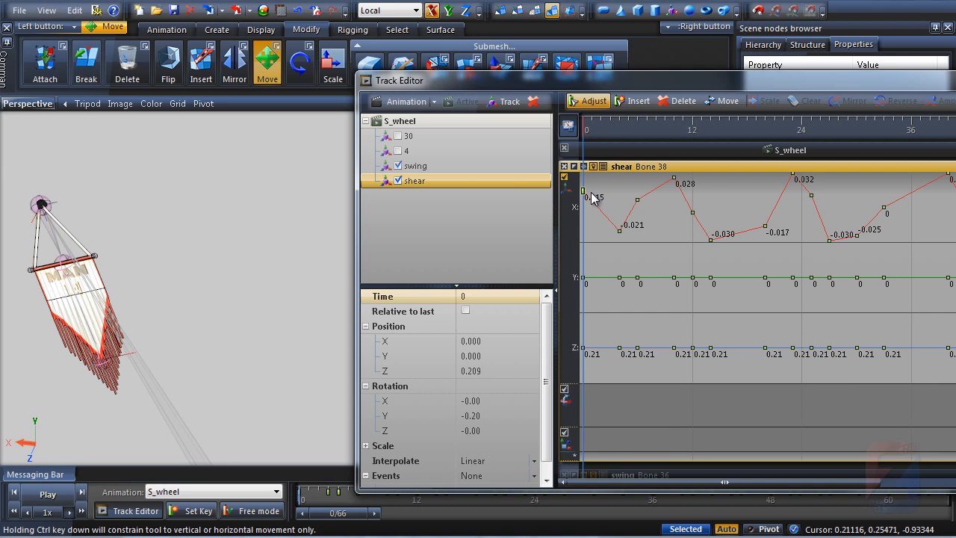
# Drag the first shear X key at frame 0 up to 0.024
pyautogui.moveTo(592, 197); pyautogui.dragTo(585, 180)
pyautogui.moveTo(237, 252); pyautogui.dragTo(301, 281, button='middle')
pyautogui.scroll(-1, 290, 260)
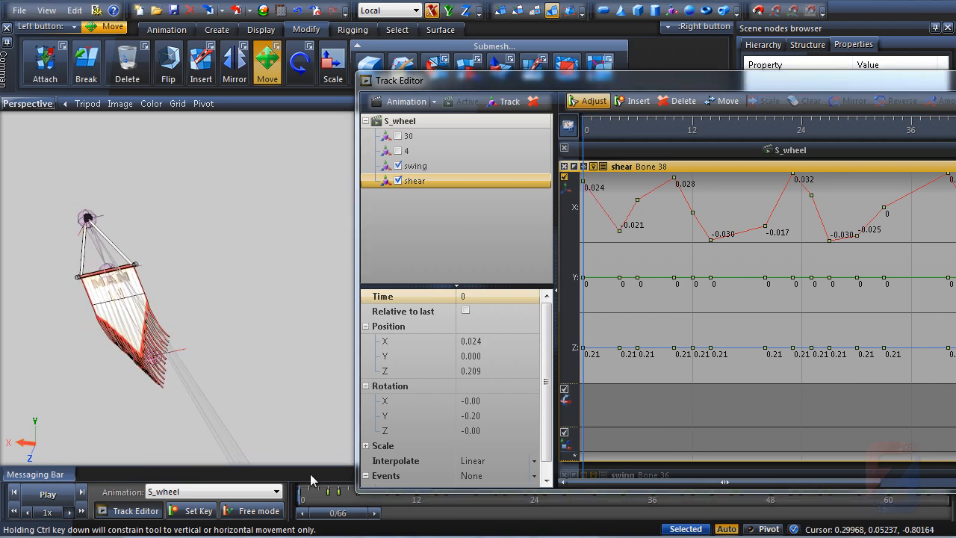
# Scrub the timeline and orbit the viewport to review the flag's shear motion
pyautogui.moveTo(325, 515); pyautogui.dragTo(406, 536)
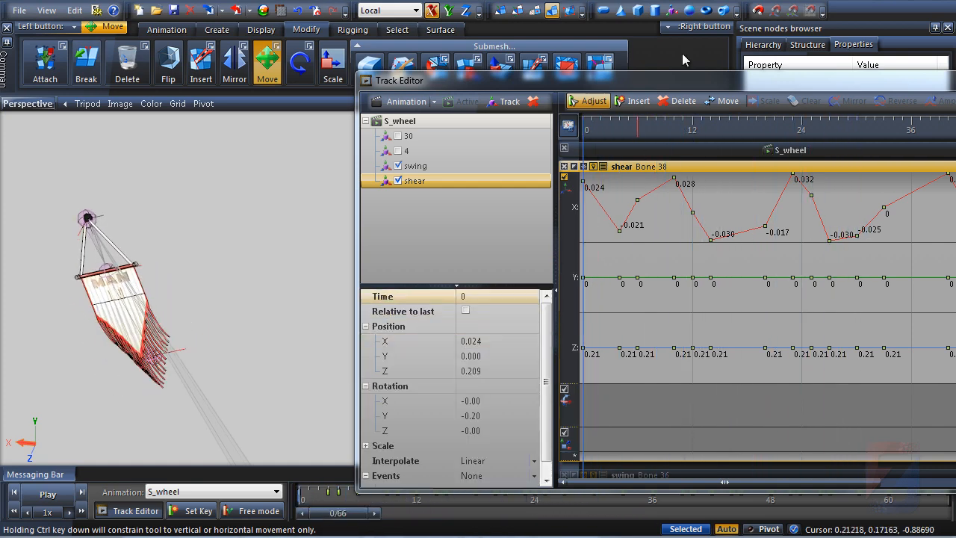
pyautogui.moveTo(674, 87); pyautogui.dragTo(478, 42)
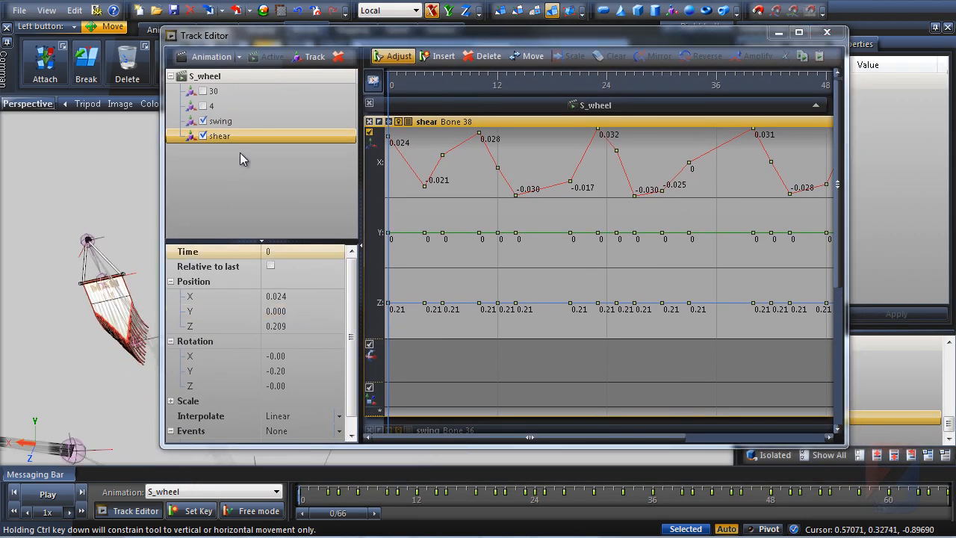
pyautogui.click(774, 32)
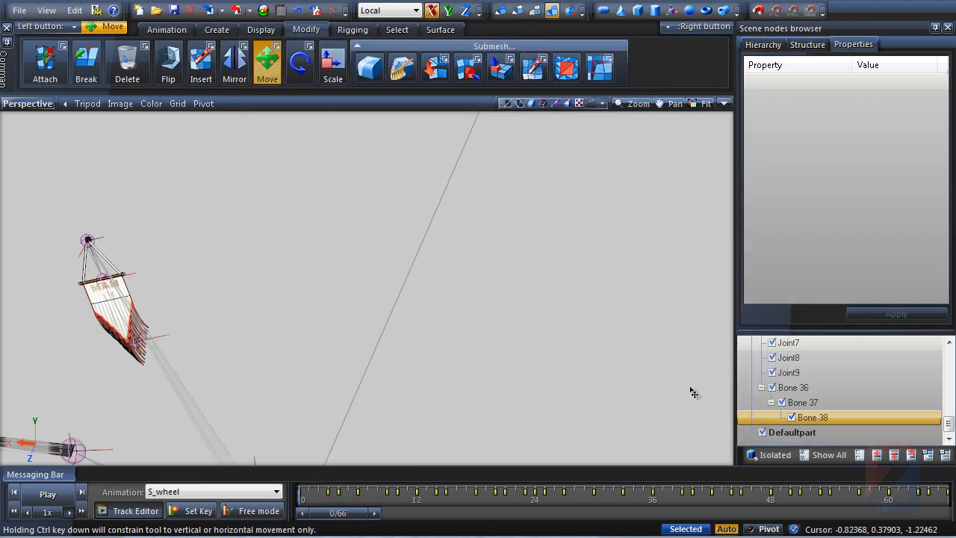
pyautogui.moveTo(431, 436); pyautogui.dragTo(201, 519, button='middle')
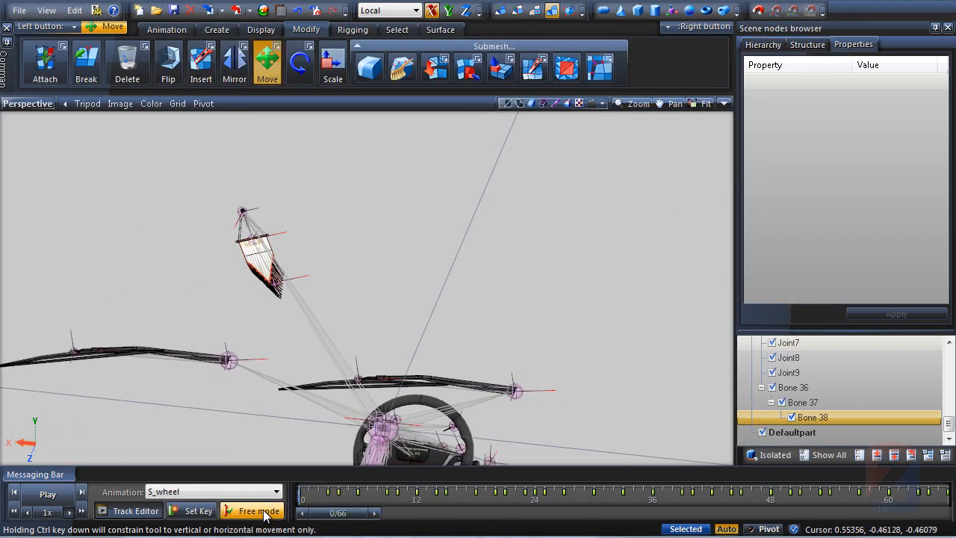
pyautogui.moveTo(342, 515)
pyautogui.mouseDown()
pyautogui.moveTo(408, 516)
pyautogui.moveTo(323, 520)
pyautogui.mouseUp()
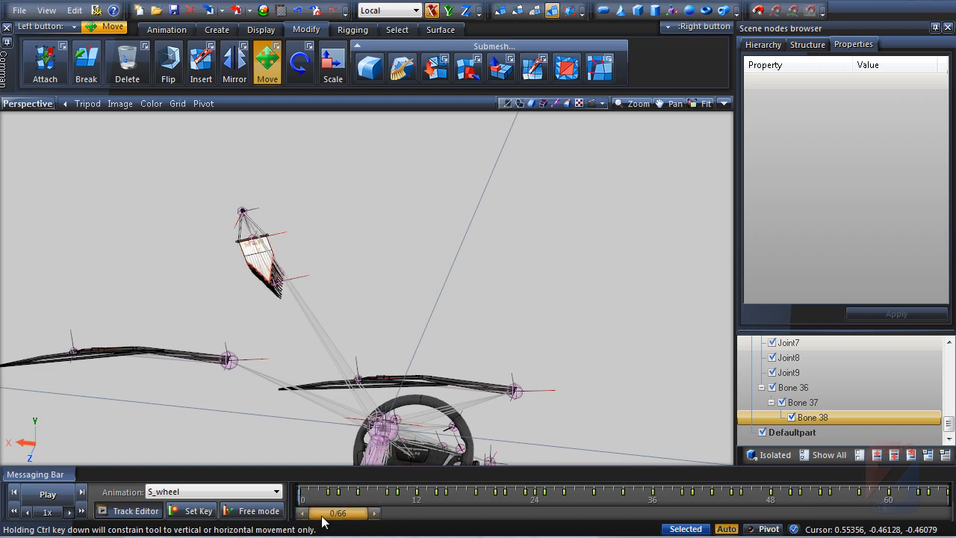
pyautogui.moveTo(364, 317); pyautogui.dragTo(481, 253, button='middle')
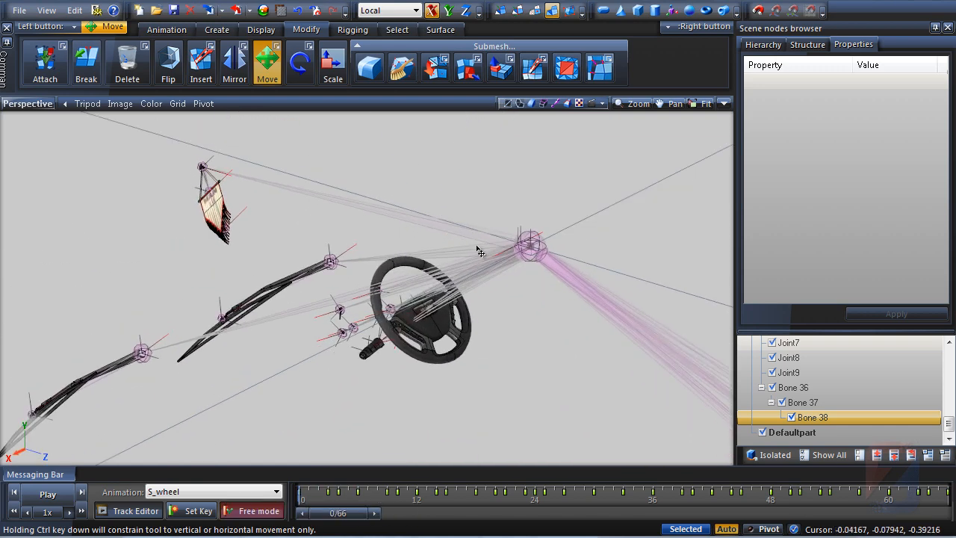
# Switch the selected bone into bone setup mode
pyautogui.rightClick(534, 243)
pyautogui.moveTo(582, 249)
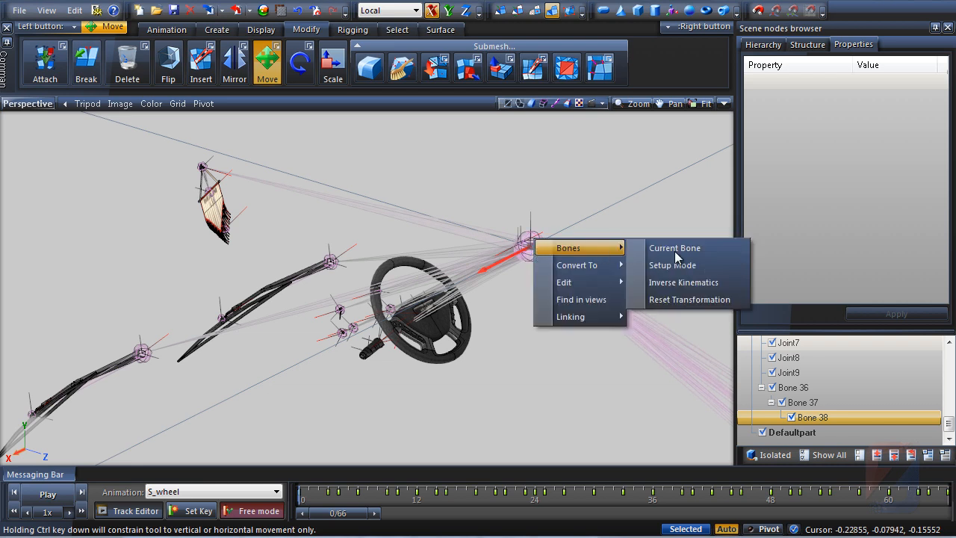
pyautogui.click(699, 266)
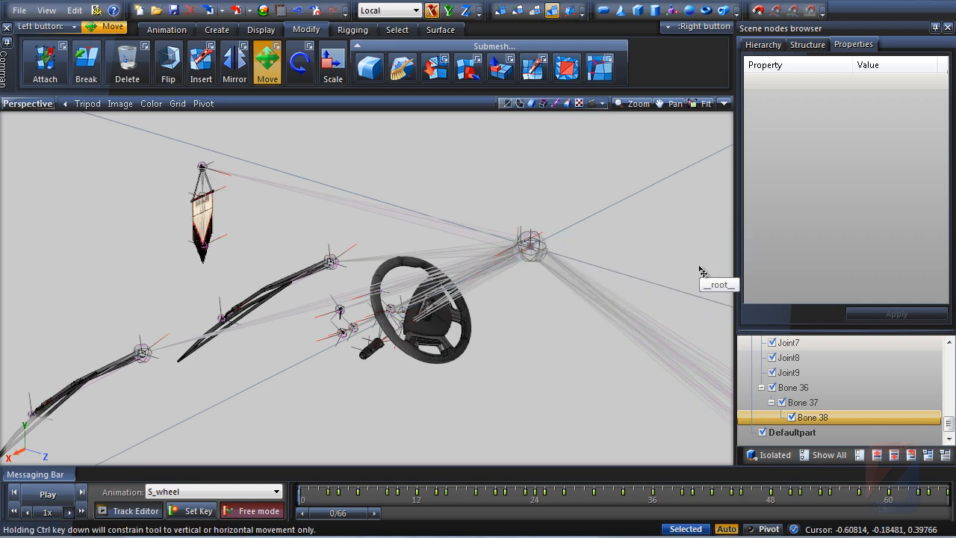
# Reset the selected bone's transformation
pyautogui.rightClick(534, 243)
pyautogui.moveTo(590, 246)
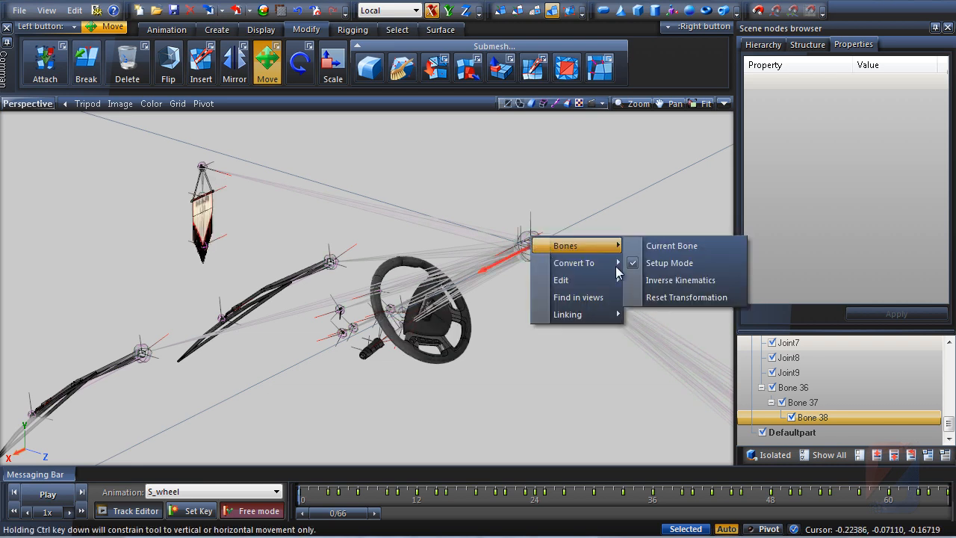
pyautogui.click(666, 297)
pyautogui.moveTo(528, 270); pyautogui.dragTo(493, 213, button='middle')
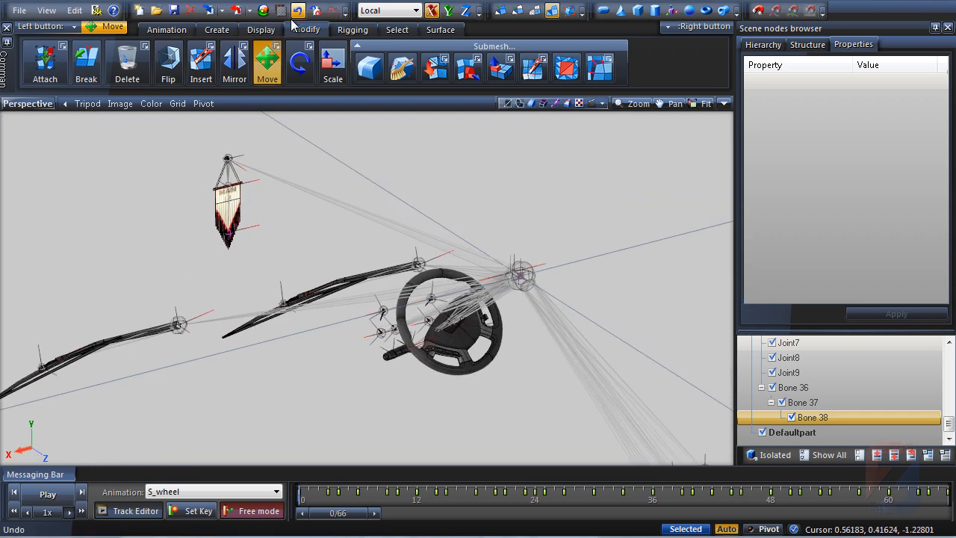
# Export the model as anim.pmd, overwriting the file in the uk interior folder
pyautogui.click(236, 10)
pyautogui.click(318, 174)
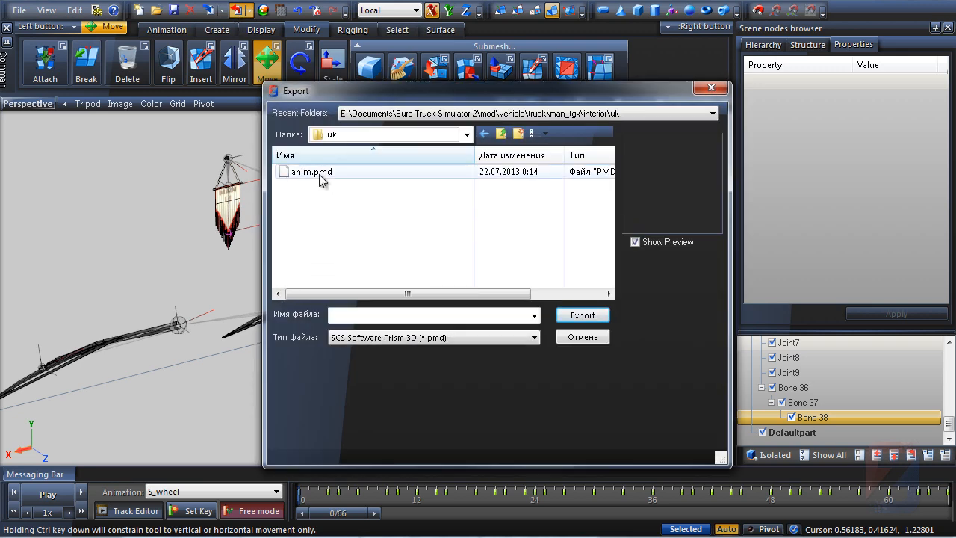
pyautogui.click(583, 315)
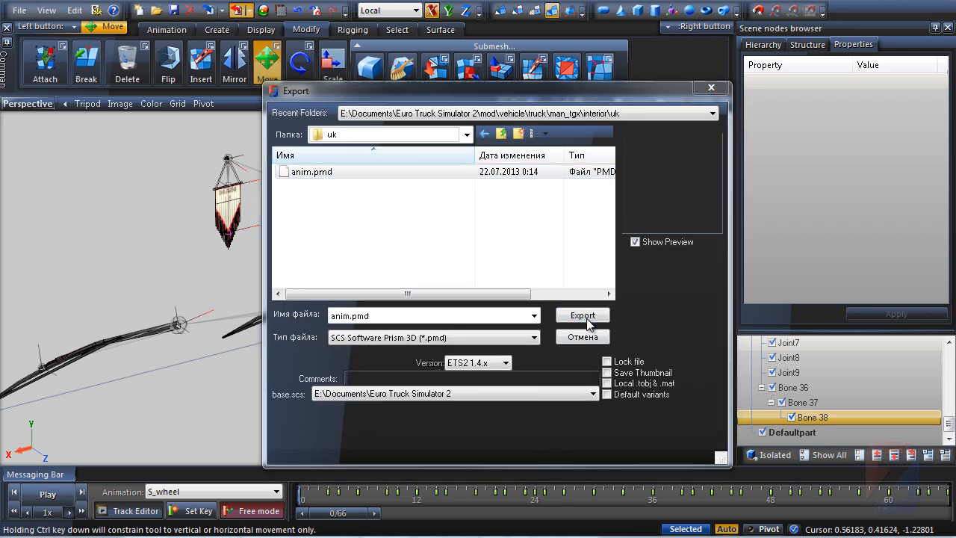
pyautogui.click(535, 329)
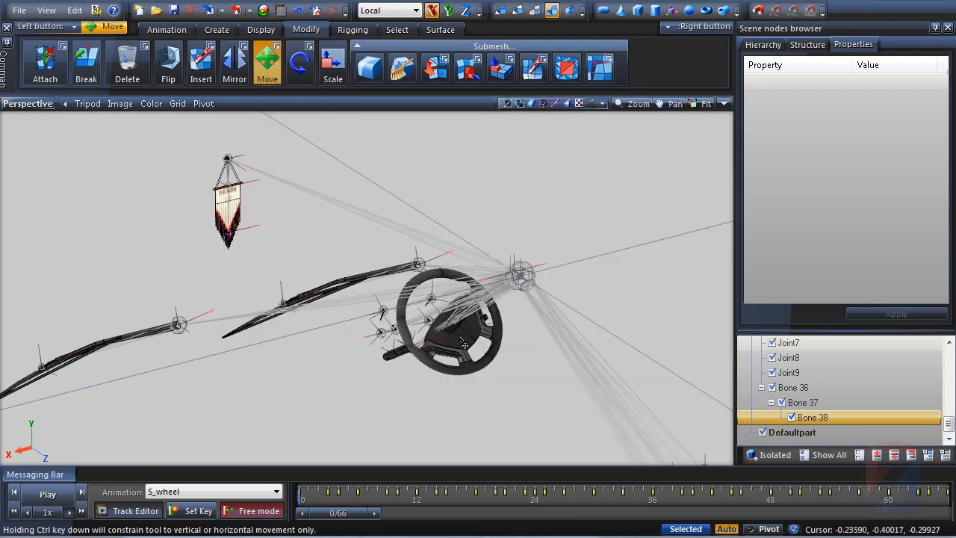
# Save the S_wheel animation over s_wheel.pma from the Track Editor and close it
pyautogui.click(130, 511)
pyautogui.click(221, 76)
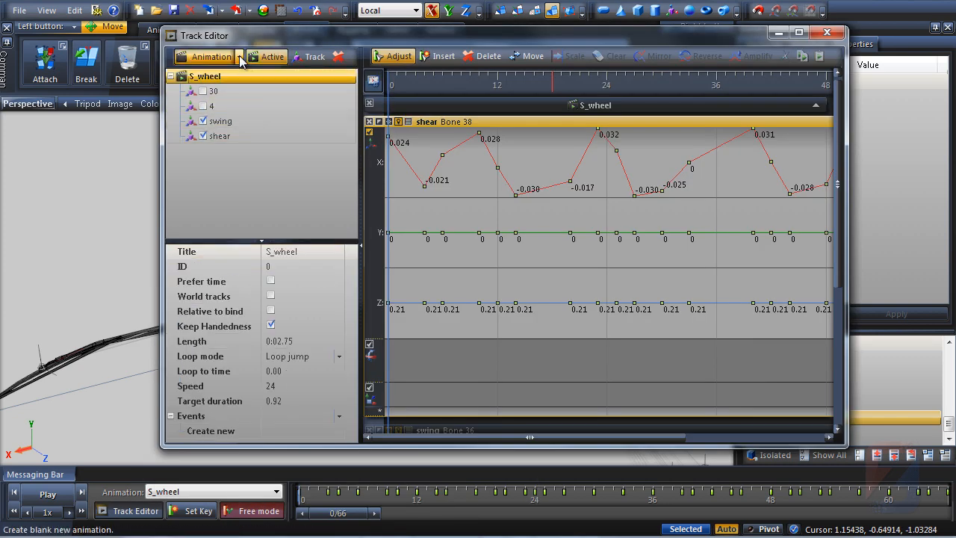
pyautogui.click(211, 57)
pyautogui.click(223, 111)
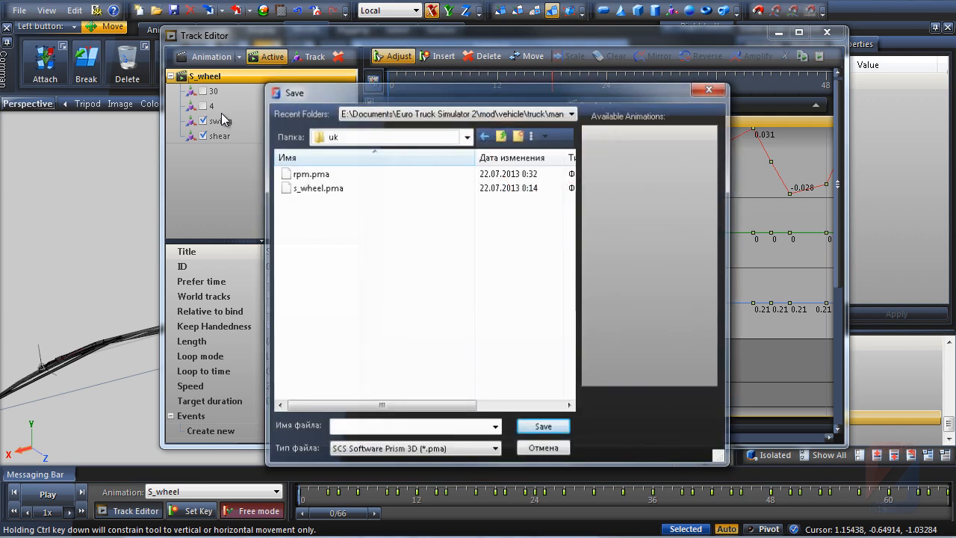
pyautogui.click(318, 187)
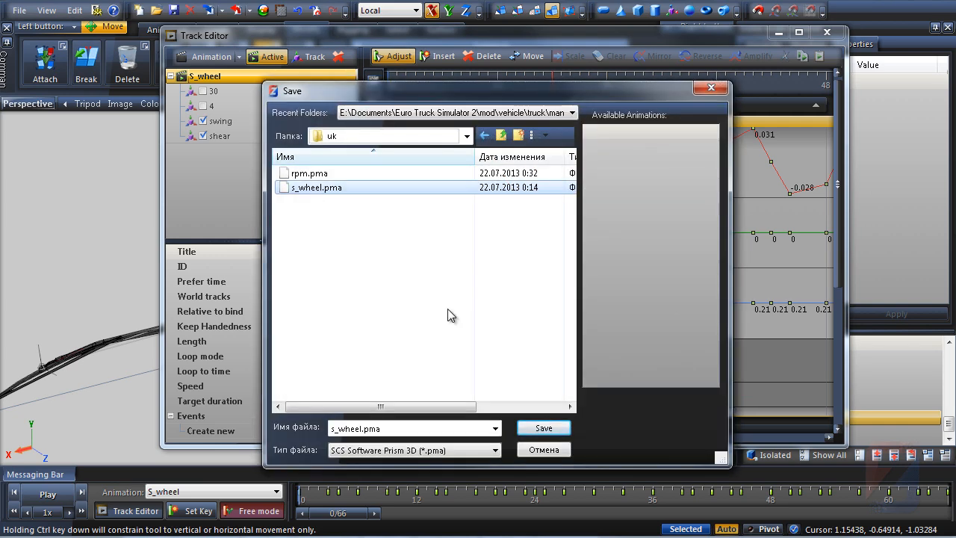
pyautogui.click(551, 434)
pyautogui.click(524, 328)
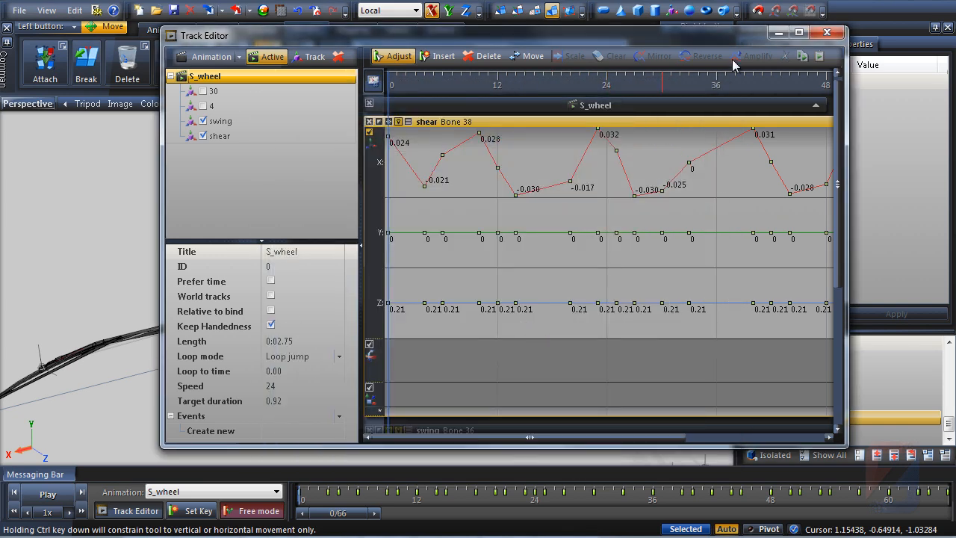
pyautogui.click(779, 33)
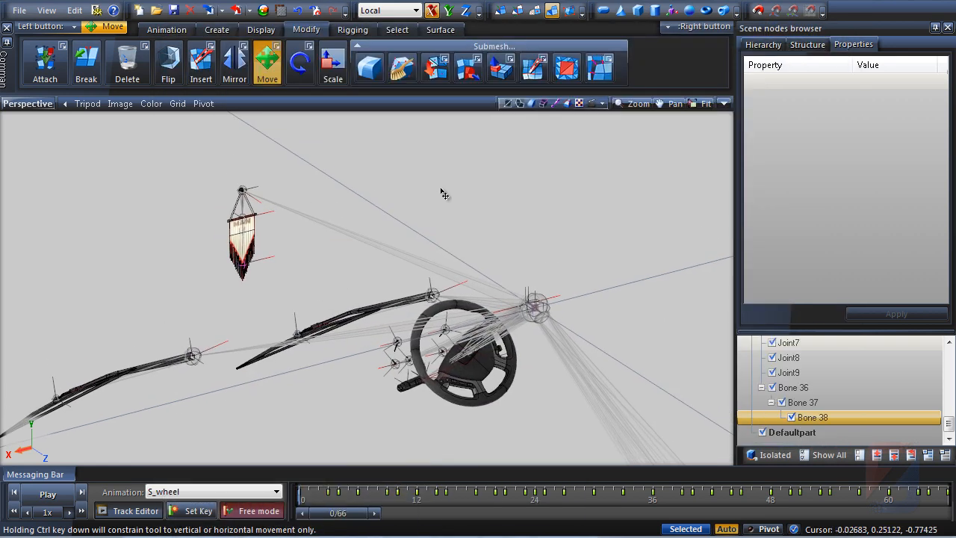
# Activate the Rotate tool and load the rpm.pma animation into the Track Editor
pyautogui.scroll(3, 318, 285)
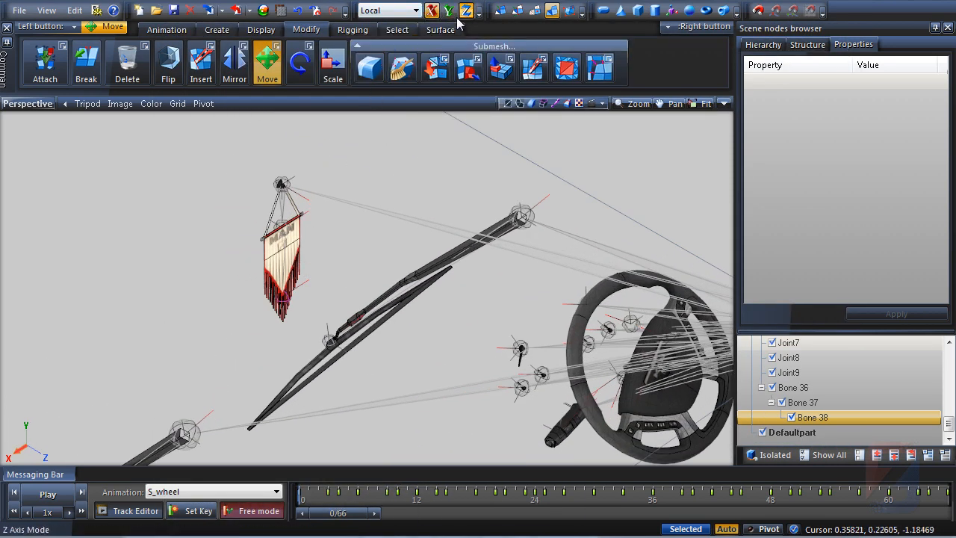
pyautogui.click(299, 66)
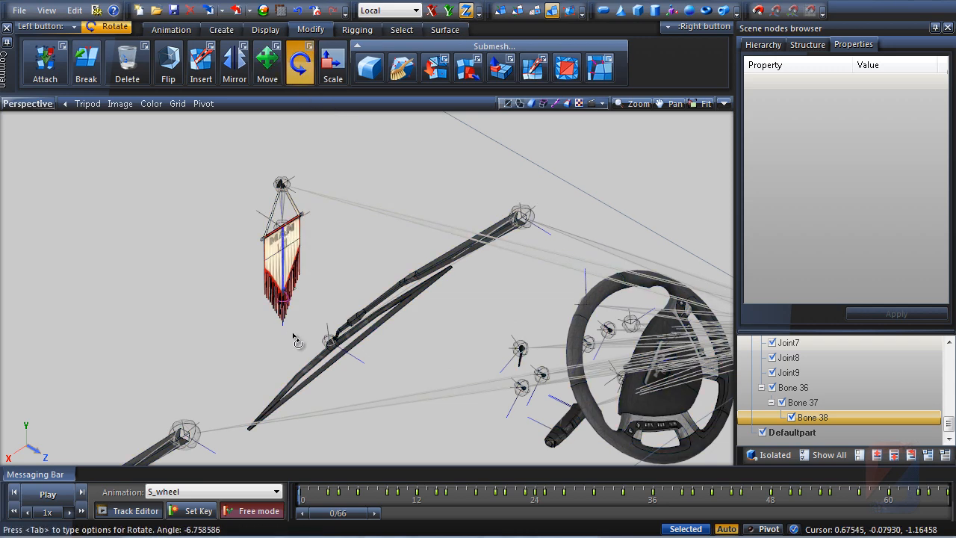
pyautogui.moveTo(310, 279); pyautogui.dragTo(312, 274)
pyautogui.moveTo(316, 215); pyautogui.dragTo(274, 226, button='middle')
pyautogui.scroll(-1, 274, 226)
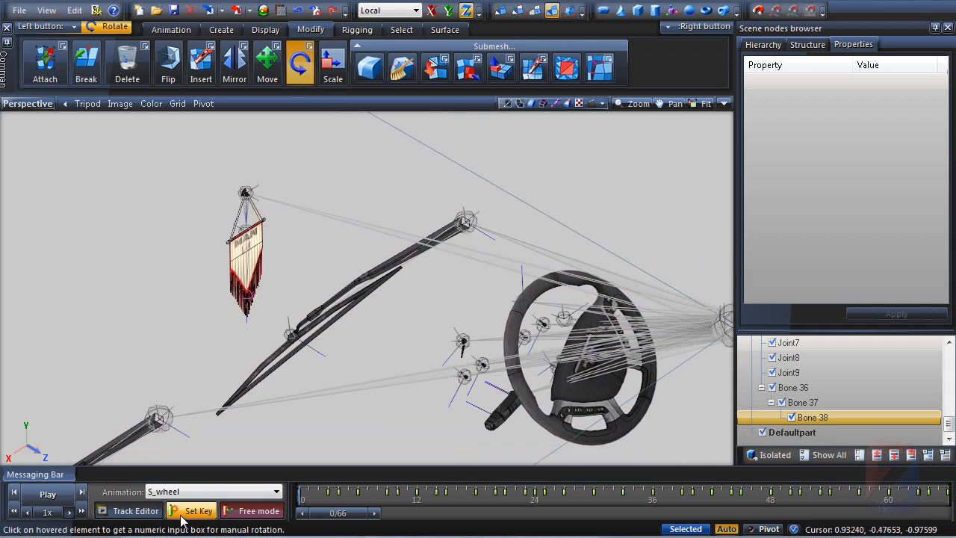
pyautogui.click(104, 511)
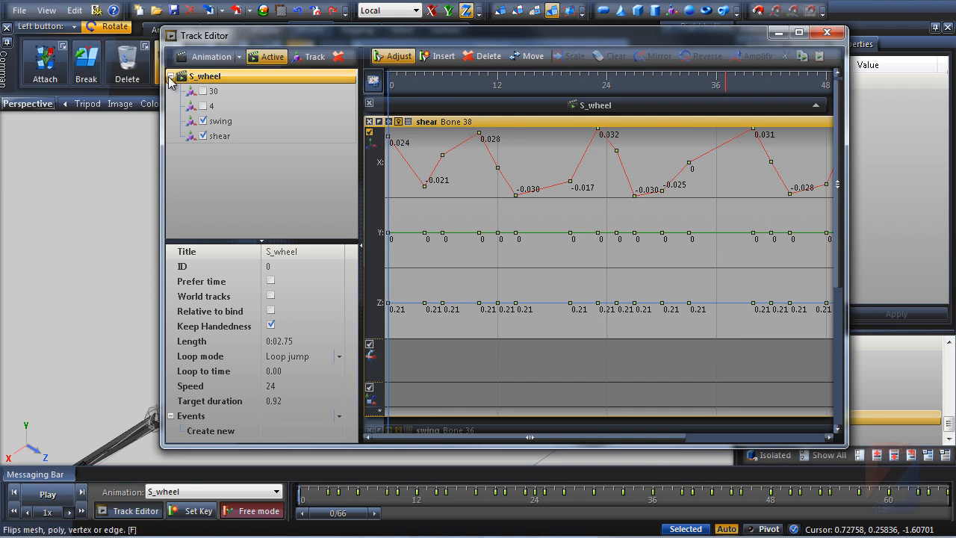
pyautogui.click(226, 62)
pyautogui.click(213, 92)
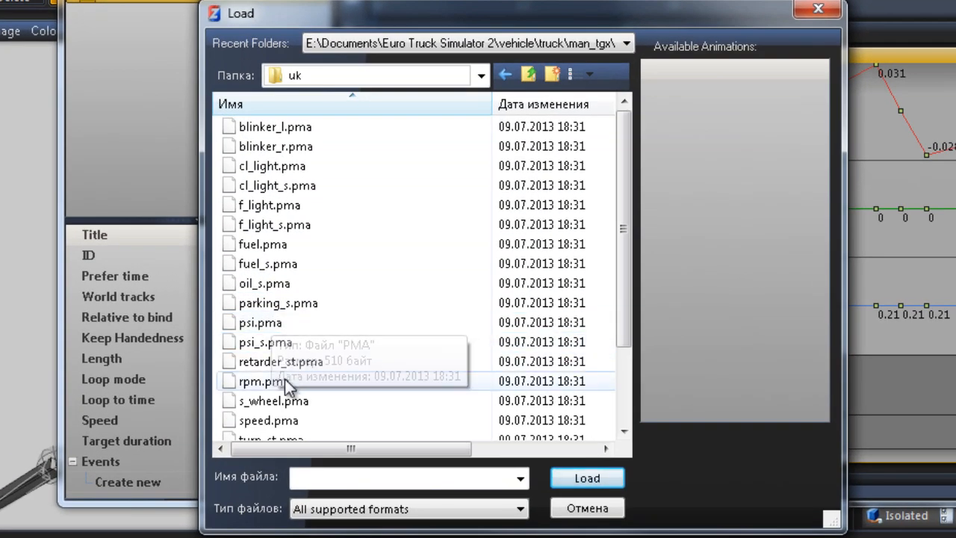
pyautogui.click(303, 372)
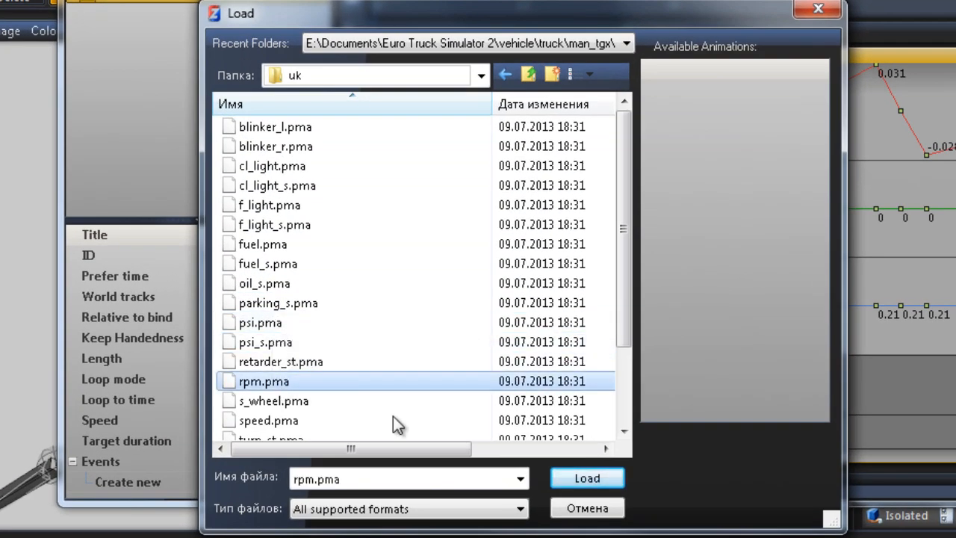
pyautogui.click(611, 484)
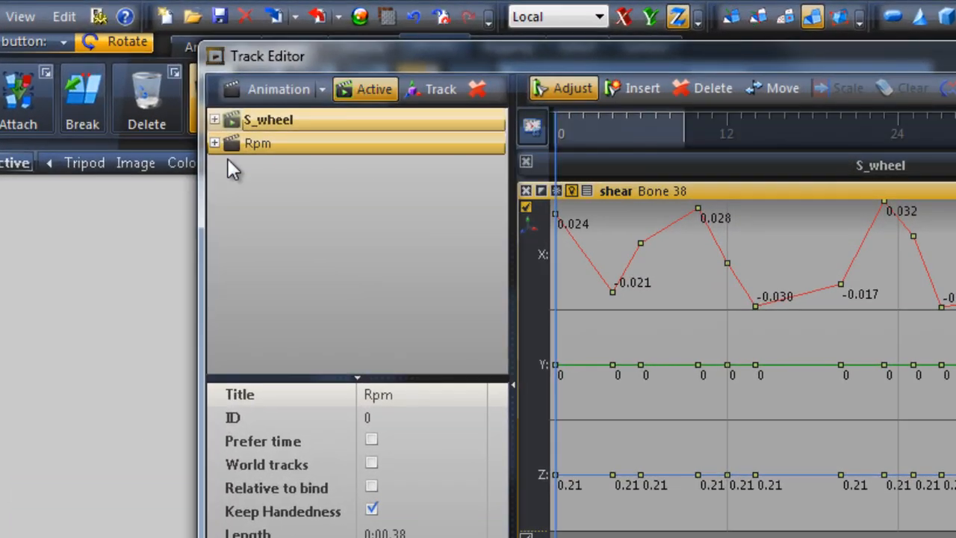
# Expand the Rpm animation and inspect its track 8, then return to the viewport
pyautogui.click(199, 127)
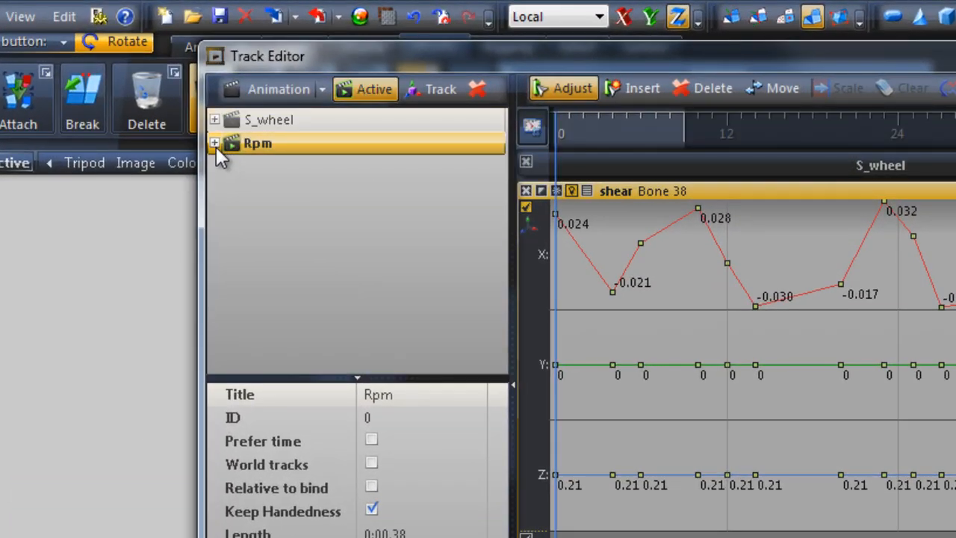
pyautogui.click(299, 167)
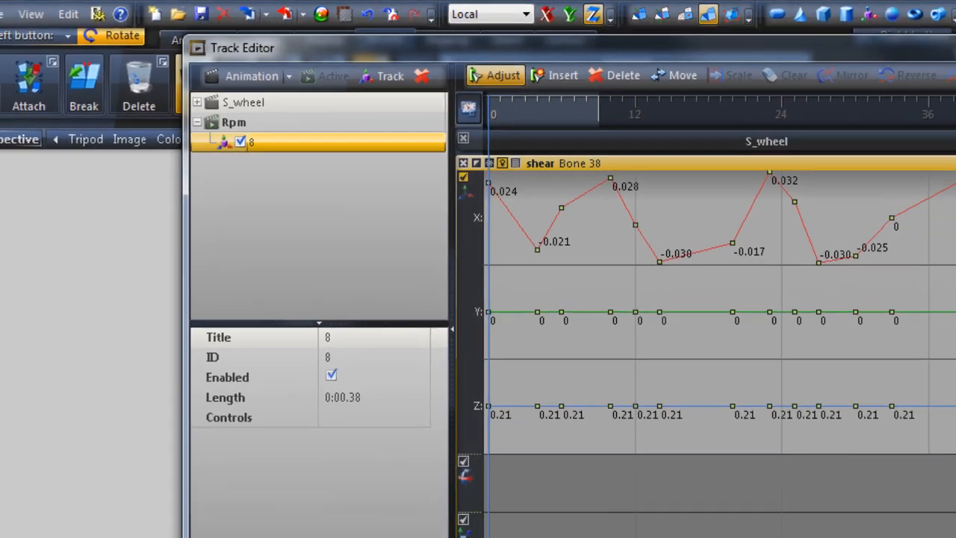
pyautogui.click(915, 42)
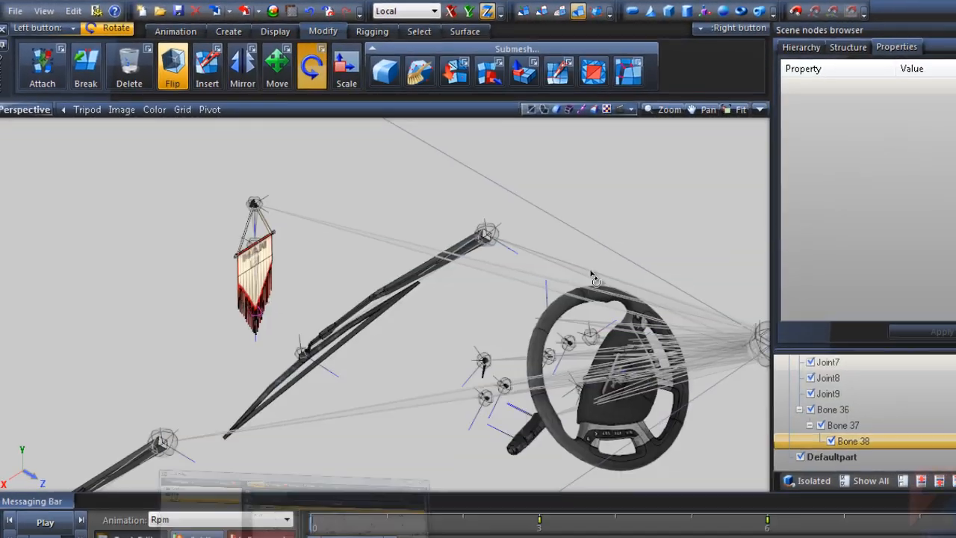
pyautogui.moveTo(593, 278); pyautogui.dragTo(526, 238, button='middle')
pyautogui.scroll(1, 396, 321)
pyautogui.scroll(2, 466, 325)
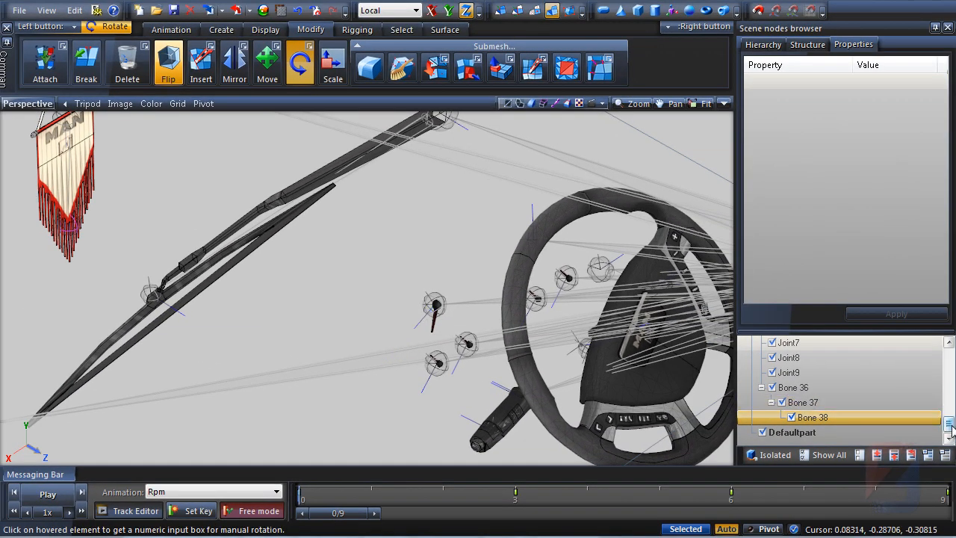
# Assign Joint26 as the controlling node of the Rpm animation's track 8
pyautogui.moveTo(950, 425); pyautogui.dragTo(952, 418)
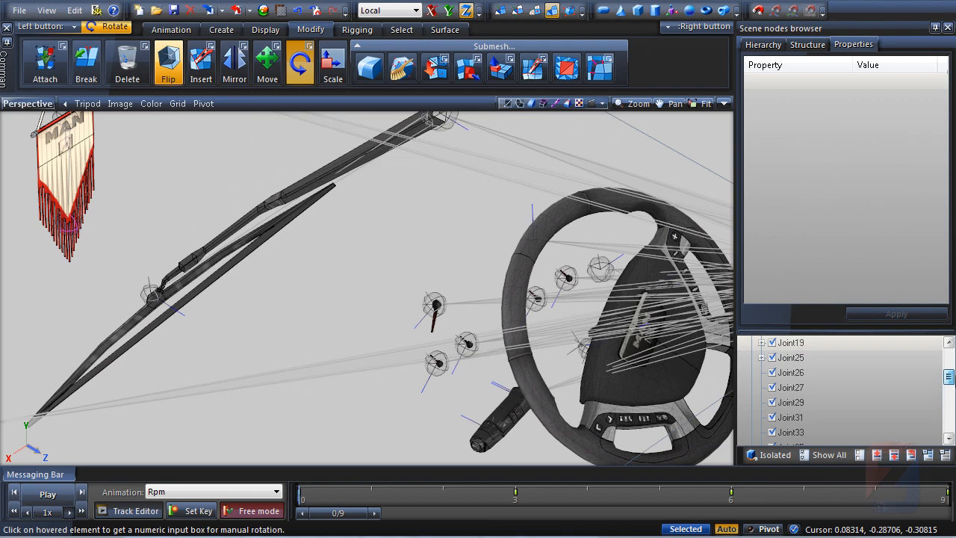
pyautogui.click(797, 402)
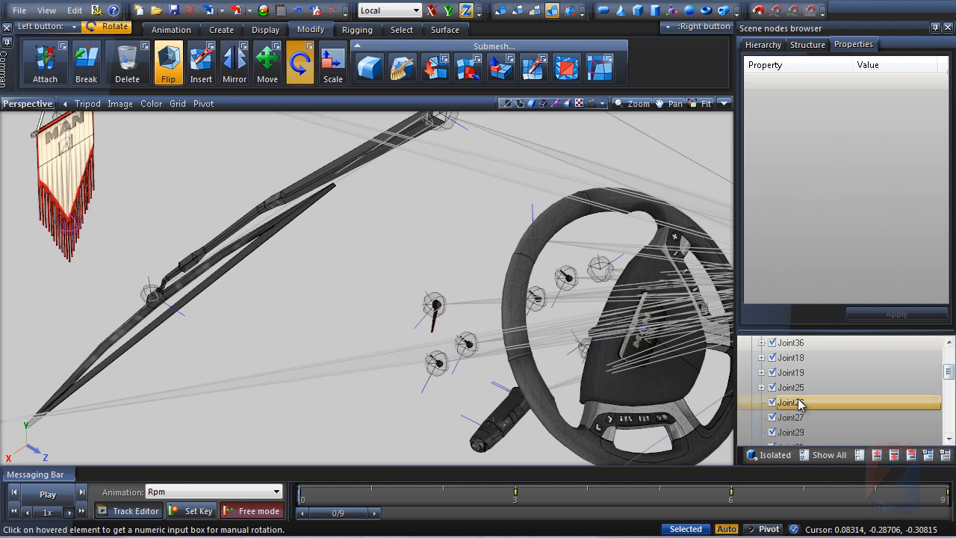
pyautogui.click(128, 511)
pyautogui.moveTo(608, 47); pyautogui.dragTo(464, 46)
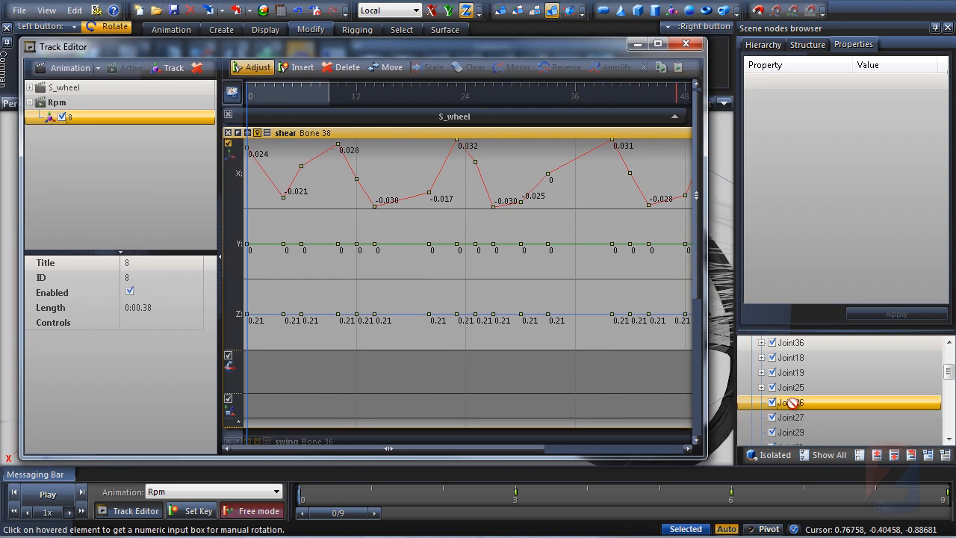
pyautogui.moveTo(792, 402); pyautogui.dragTo(96, 121)
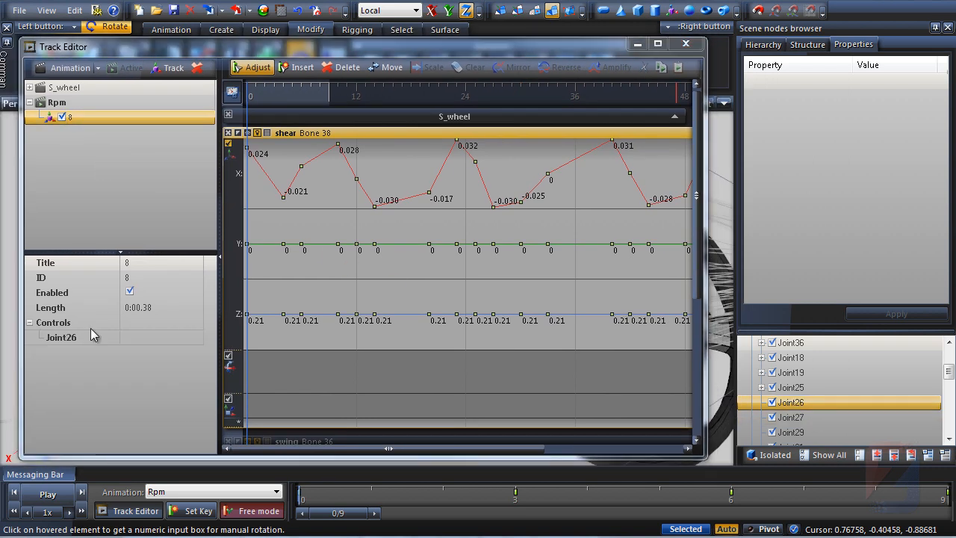
# Display the Rpm animation's Joint26 curves in the Track Editor, then close it
pyautogui.click(61, 103)
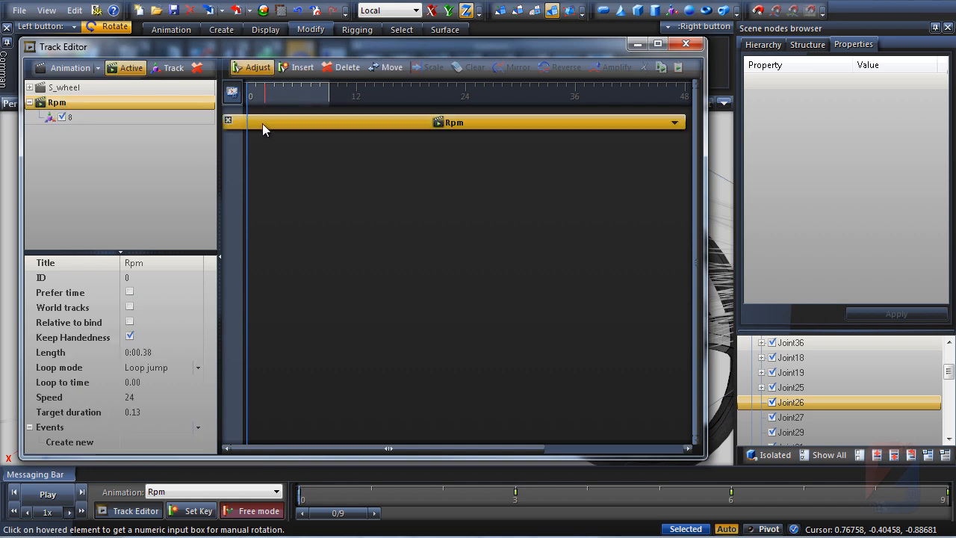
pyautogui.click(239, 140)
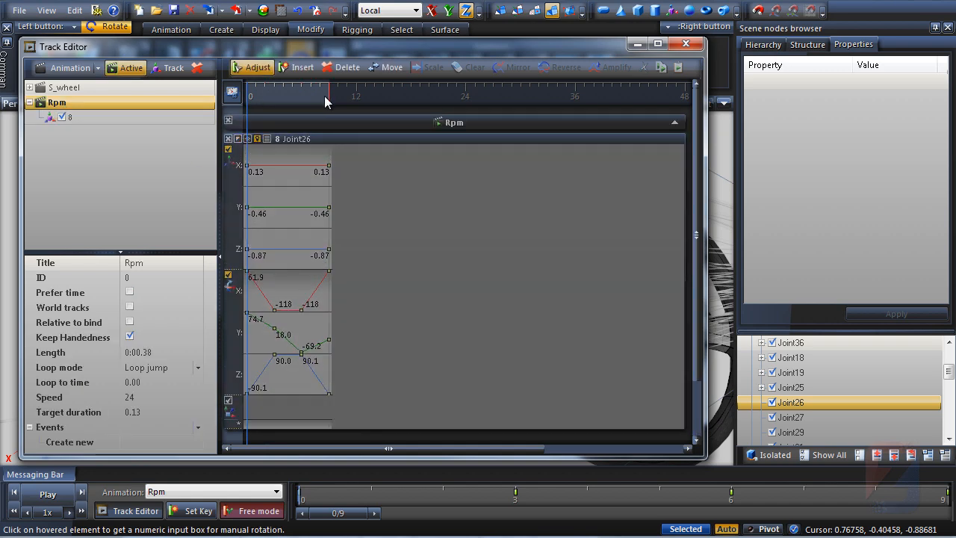
pyautogui.click(638, 44)
pyautogui.scroll(-5, 448, 314)
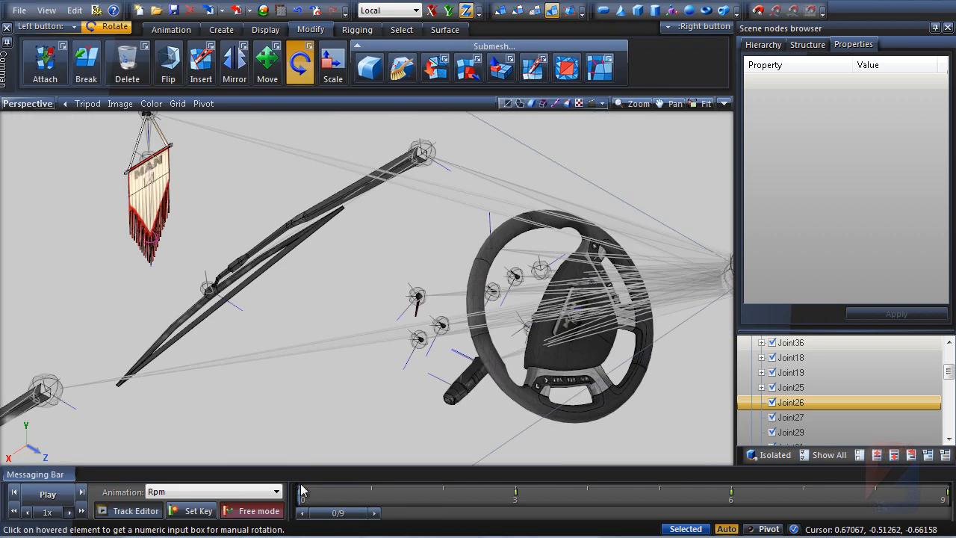
# Switch the bones out of setup mode
pyautogui.rightClick(522, 258)
pyautogui.moveTo(554, 269)
pyautogui.click(650, 283)
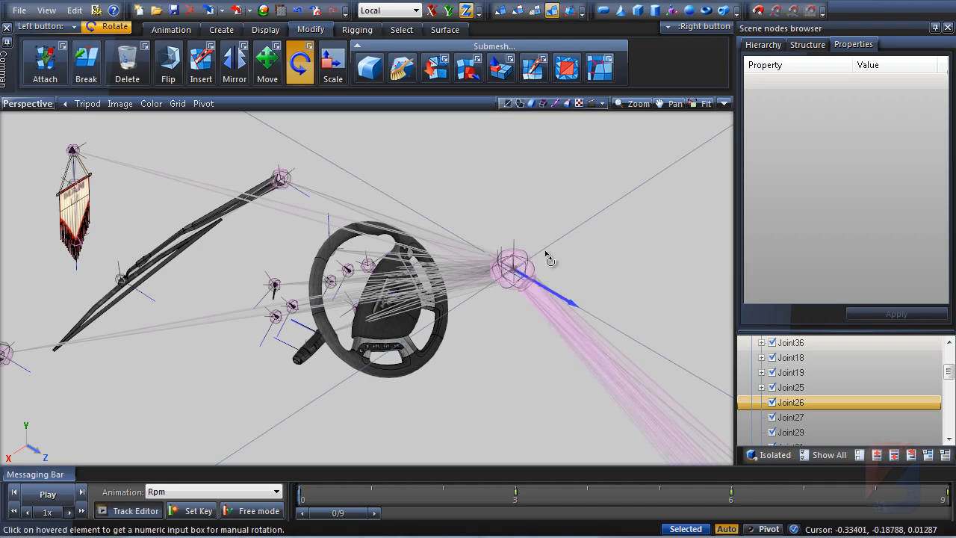
# Show the interior model and zoom in on the dashboard gauges, scrubbing the timeline to frame 0
pyautogui.scroll(5, 319, 305)
pyautogui.moveTo(949, 371); pyautogui.dragTo(918, 355)
pyautogui.click(753, 342)
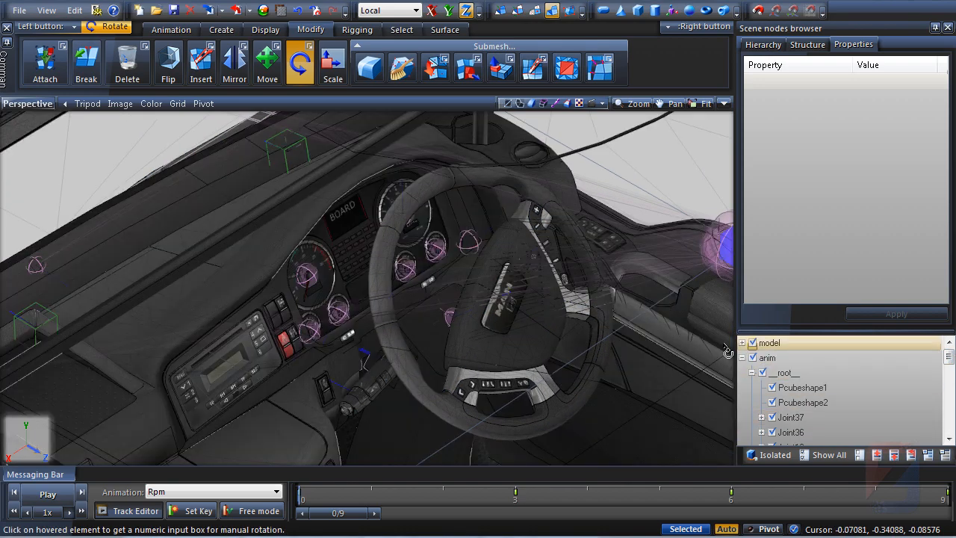
pyautogui.scroll(8, 439, 299)
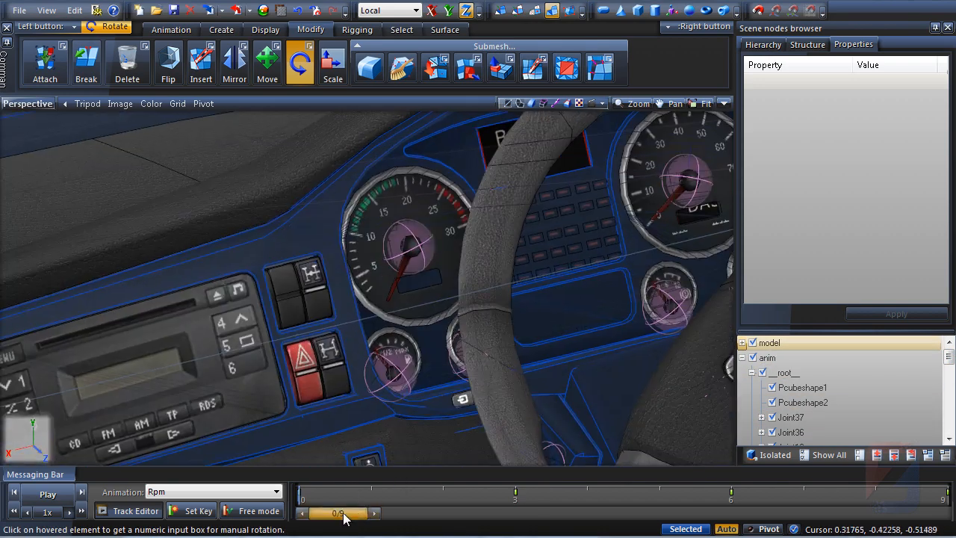
pyautogui.moveTo(345, 518); pyautogui.dragTo(327, 530)
# Open the Track Editor and scale the Rpm animation's Joint26 keys to span 48 frames
pyautogui.click(133, 511)
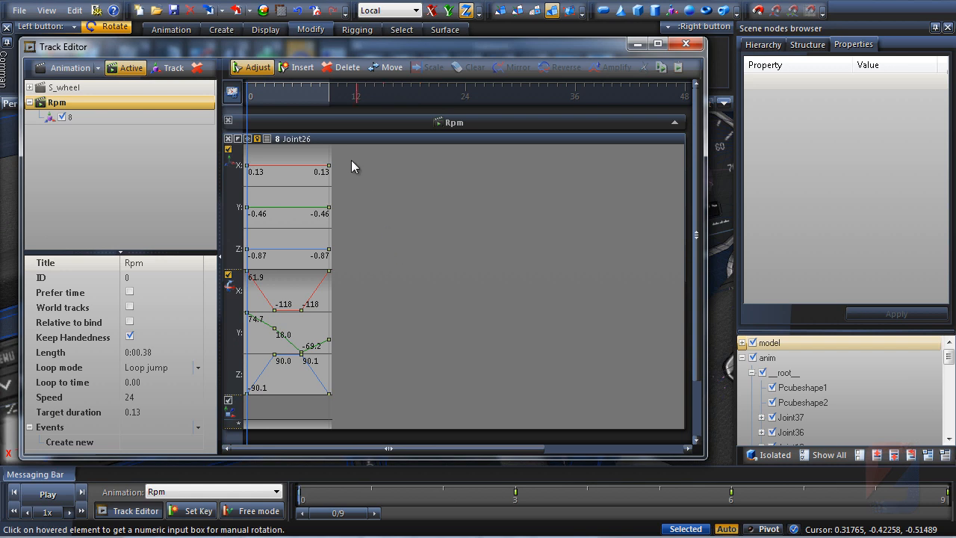
pyautogui.moveTo(325, 175); pyautogui.dragTo(252, 175)
pyautogui.click(430, 67)
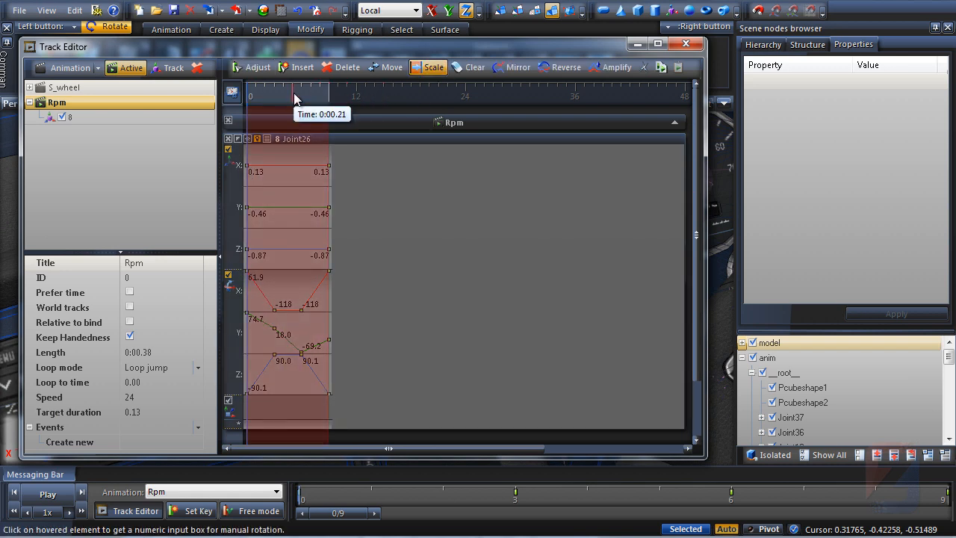
pyautogui.scroll(-1, 295, 96)
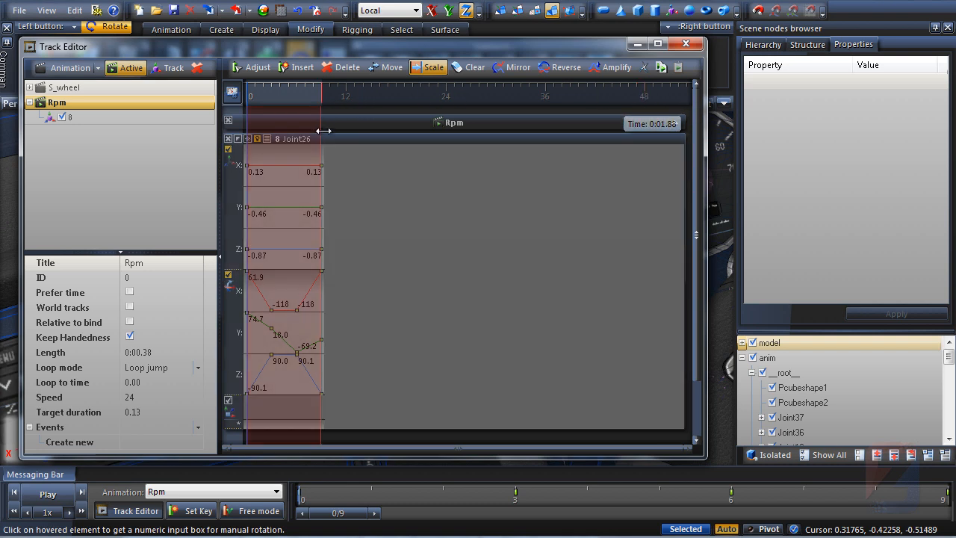
pyautogui.moveTo(322, 131); pyautogui.dragTo(646, 121)
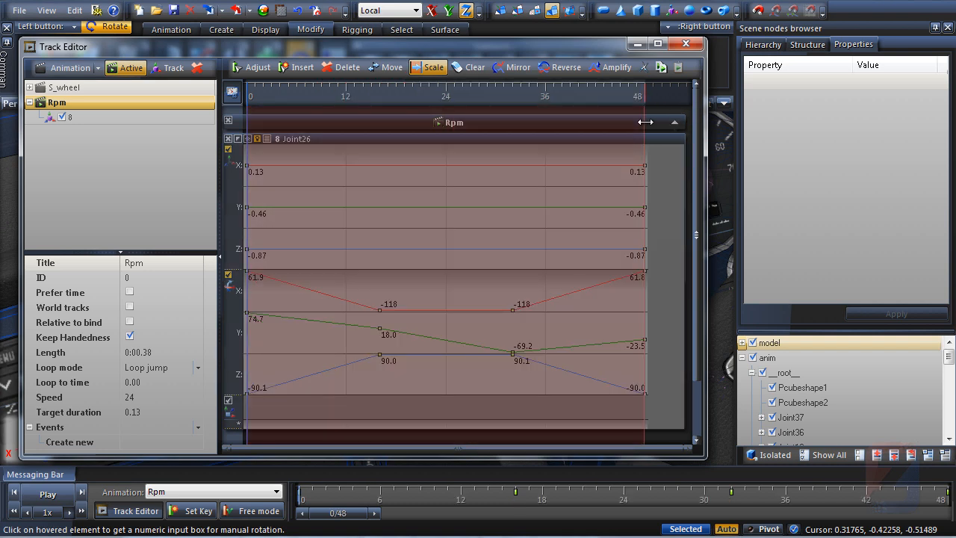
pyautogui.click(429, 202)
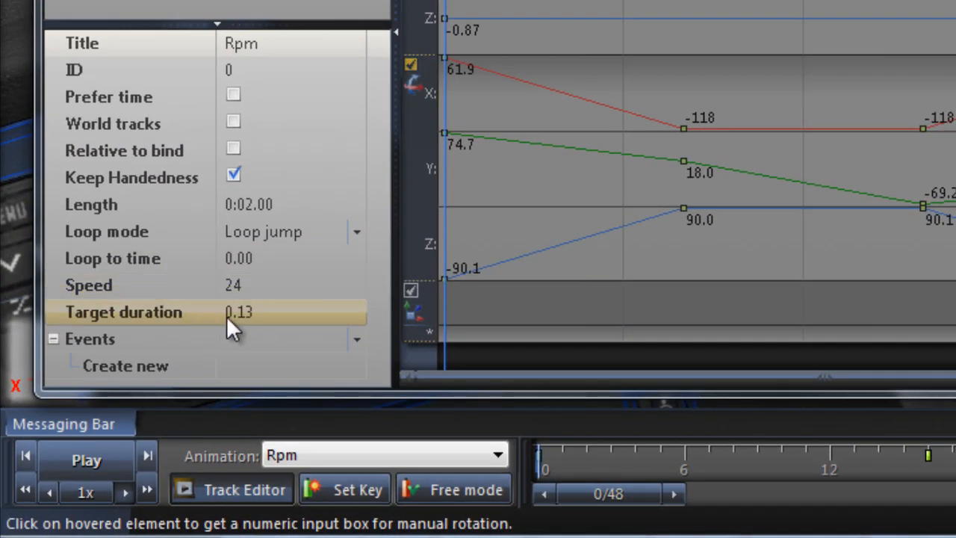
# Set the Rpm animation's target duration to 0 and close the Track Editor
pyautogui.click(270, 314)
pyautogui.write('0')
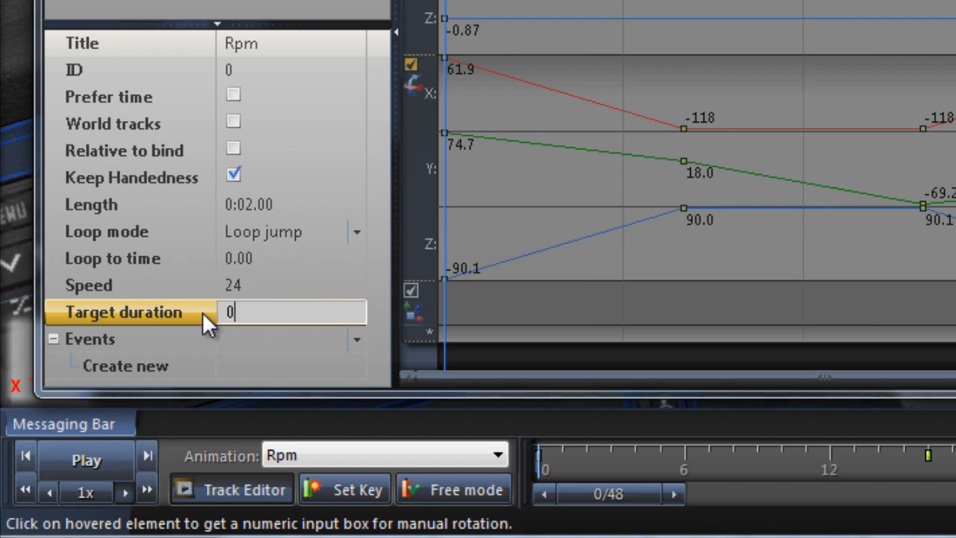
pyautogui.press('Return')
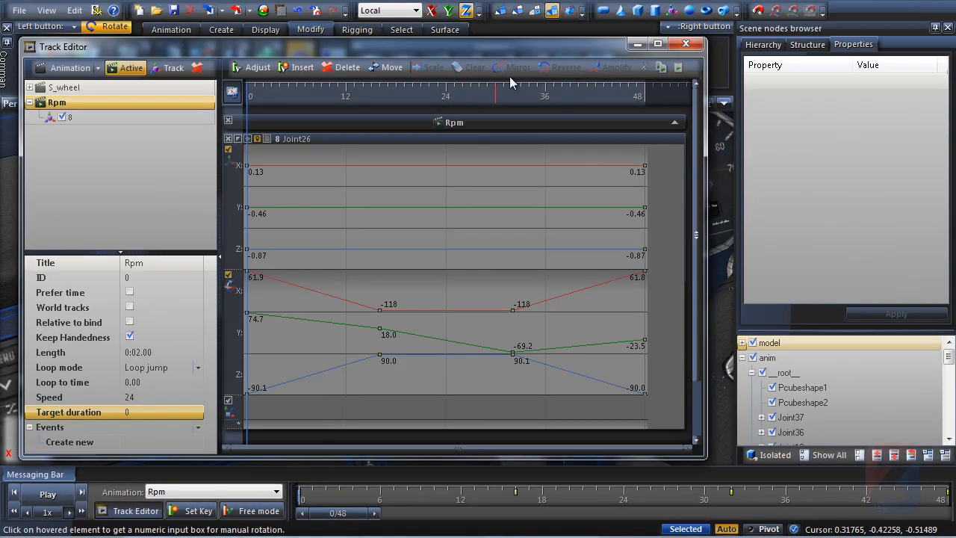
pyautogui.click(639, 44)
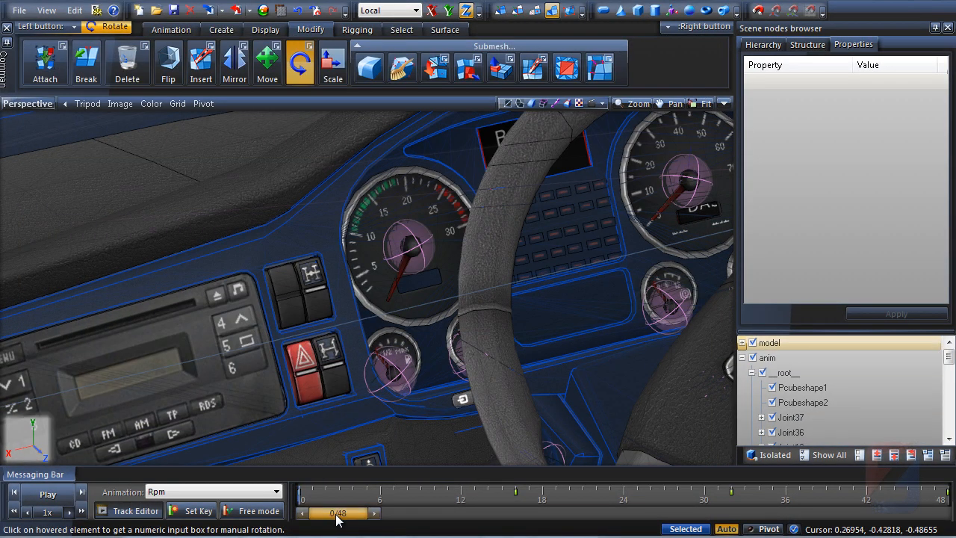
# Return to frame 0 and hide the interior model to expose the bones
pyautogui.moveTo(336, 521)
pyautogui.mouseDown()
pyautogui.moveTo(732, 534)
pyautogui.moveTo(463, 536)
pyautogui.moveTo(684, 523)
pyautogui.moveTo(640, 514)
pyautogui.moveTo(306, 514)
pyautogui.mouseUp()
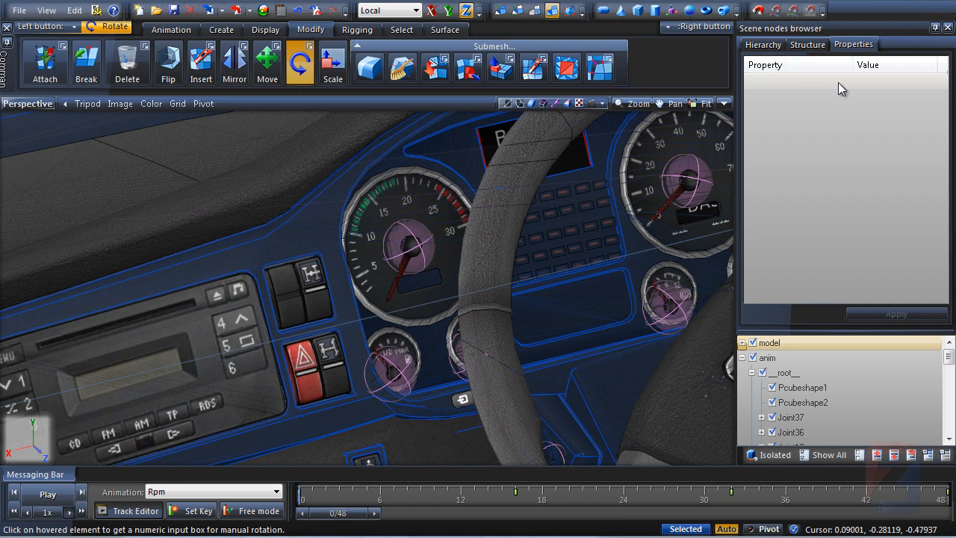
pyautogui.click(753, 343)
pyautogui.moveTo(344, 215); pyautogui.dragTo(379, 215, button='middle')
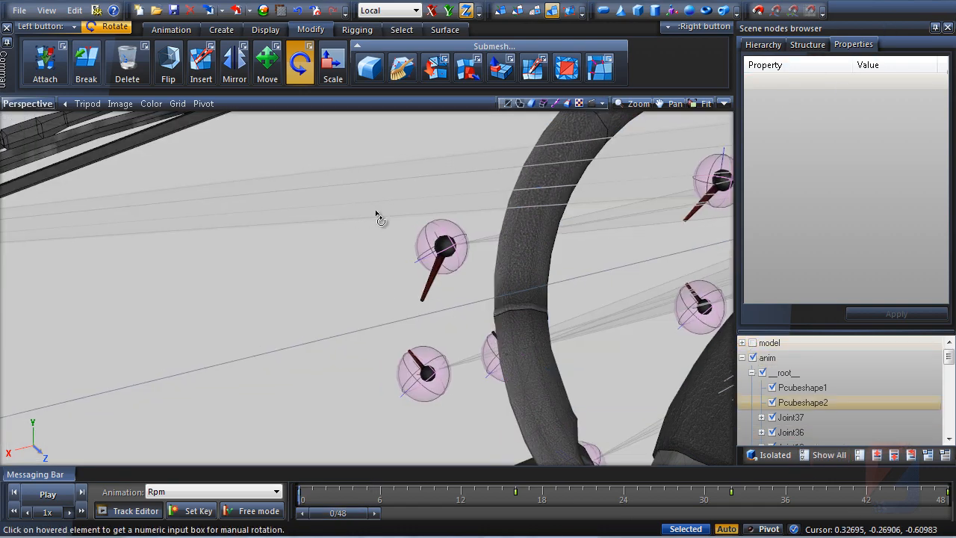
pyautogui.scroll(-5, 324, 264)
pyautogui.moveTo(327, 270); pyautogui.dragTo(415, 297, button='middle')
# Disable the Rpm animation's track 8 in the Track Editor
pyautogui.click(131, 511)
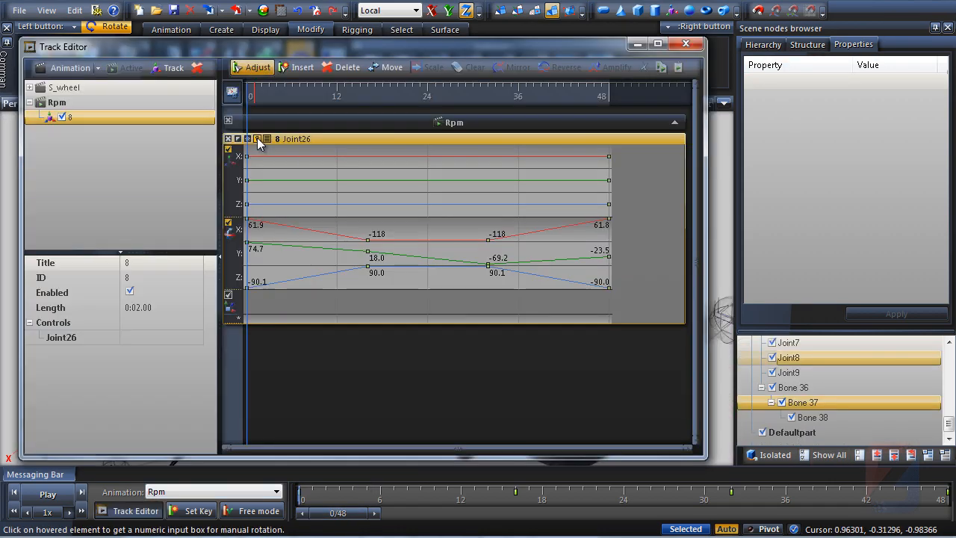
pyautogui.click(228, 139)
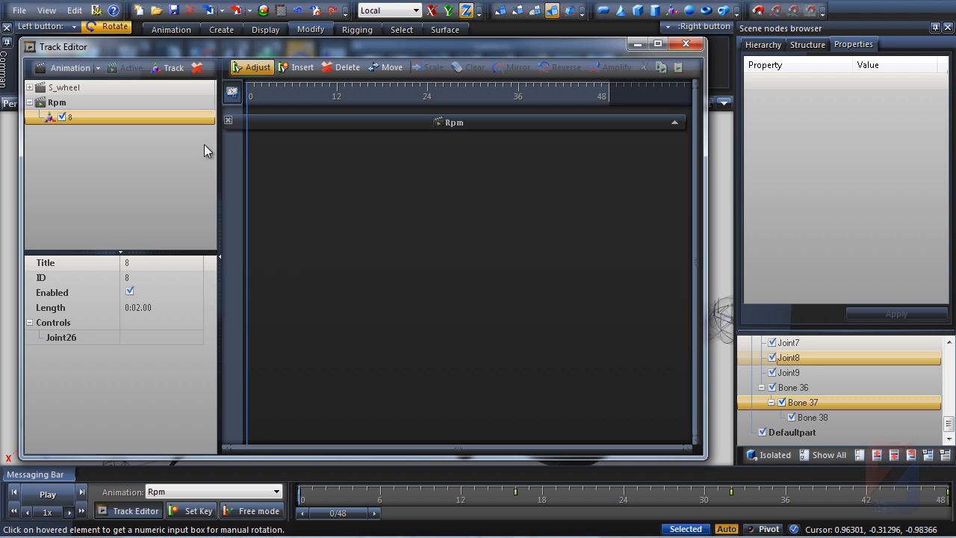
pyautogui.click(62, 118)
pyautogui.click(60, 106)
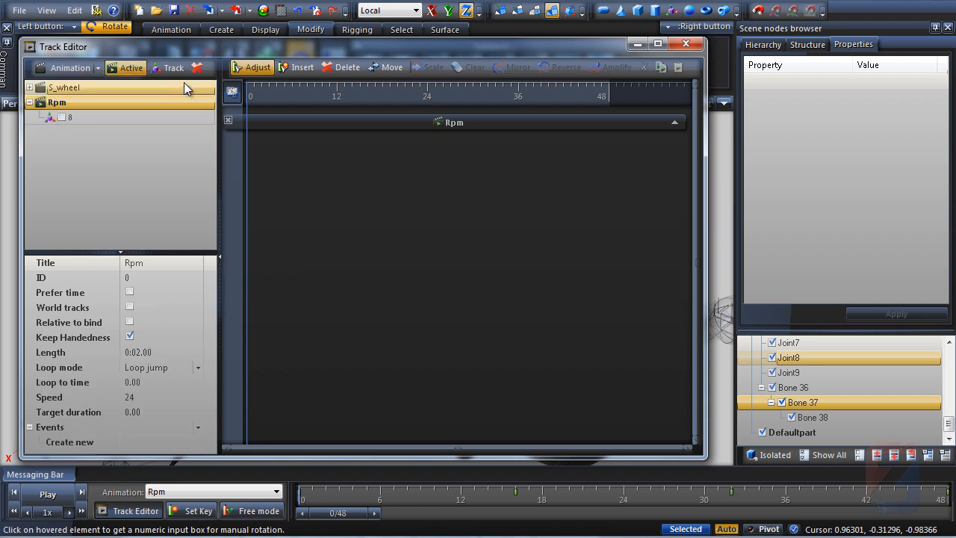
# Add a new track to the Rpm animation named twist with ID 37, then close the Track Editor
pyautogui.click(172, 67)
pyautogui.doubleClick(140, 132)
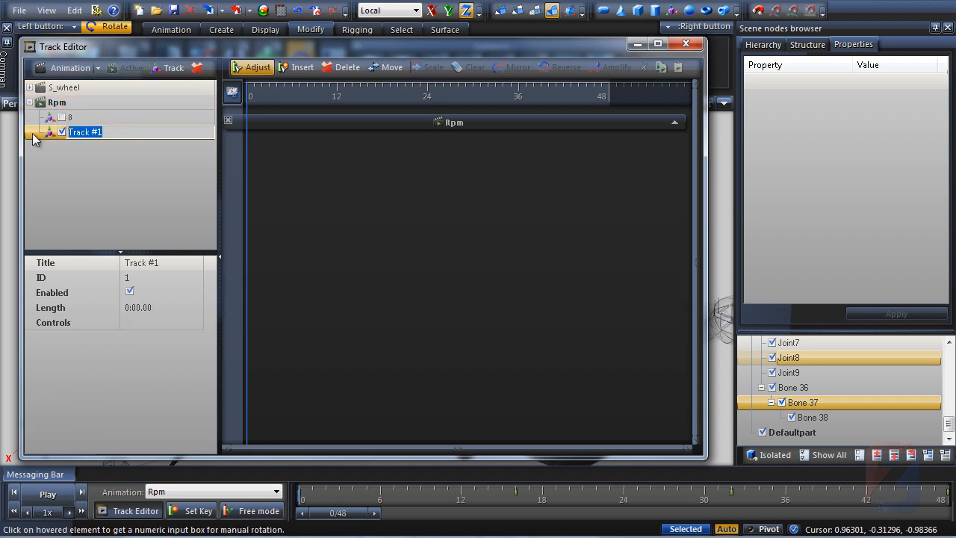
pyautogui.write('twist')
pyautogui.press('Return')
pyautogui.click(165, 278)
pyautogui.write('37')
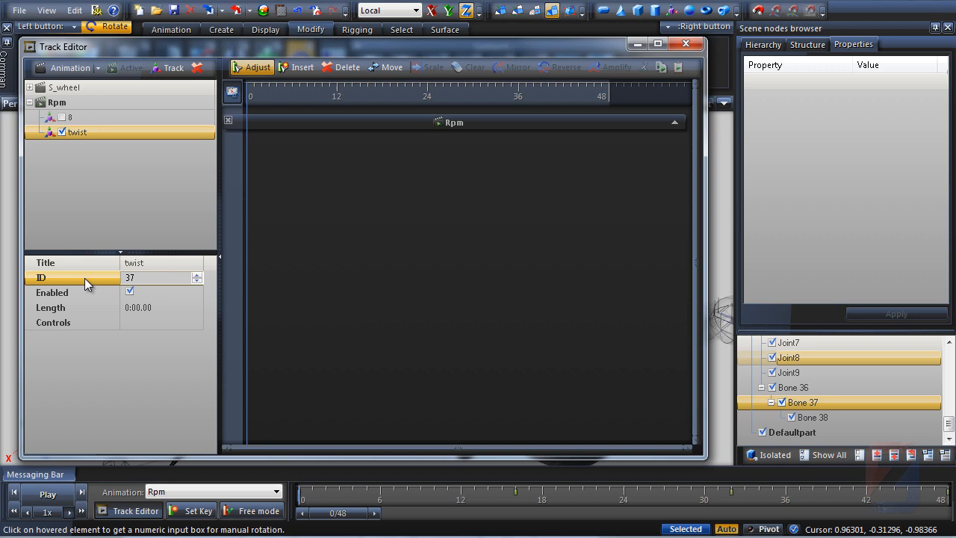
pyautogui.press('Return')
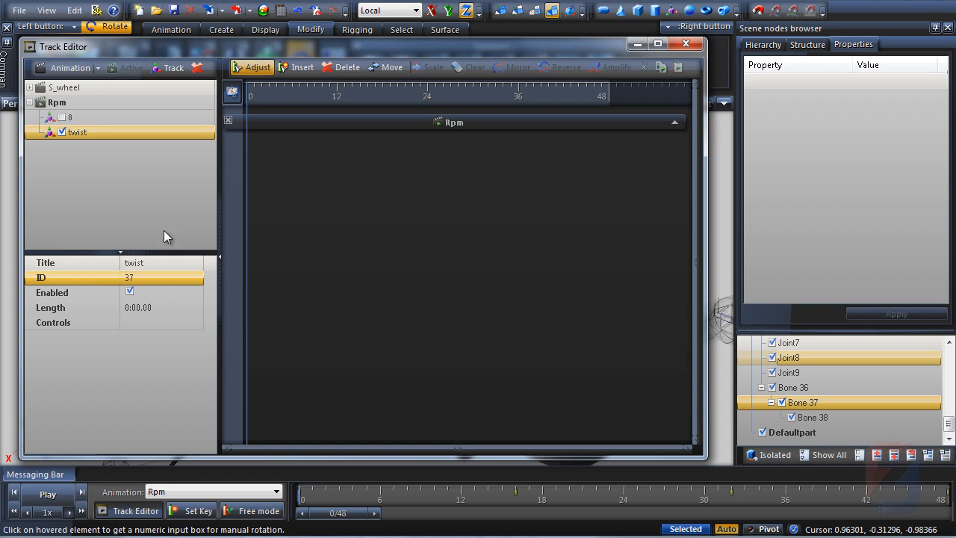
pyautogui.click(637, 45)
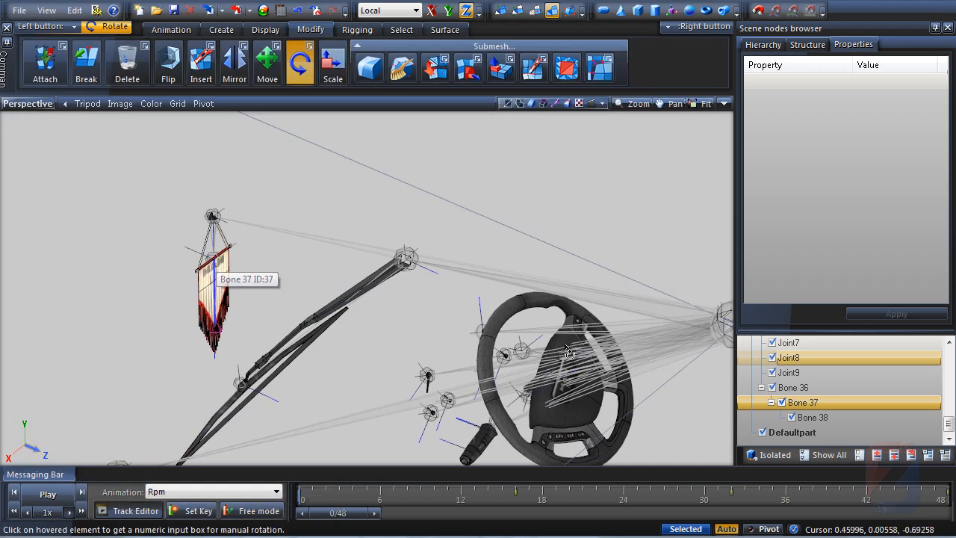
# Assign Bone 37 as the controlling node of the twist track
pyautogui.click(836, 403)
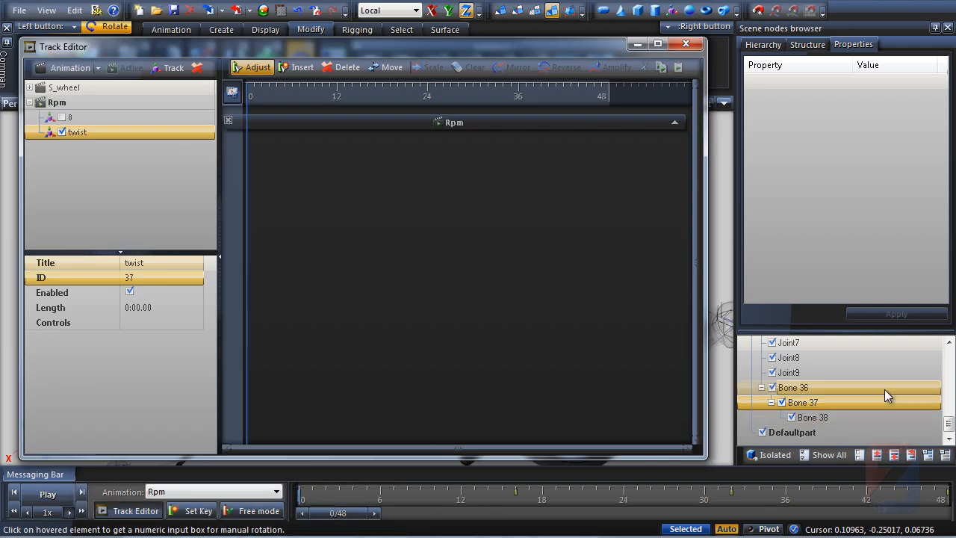
pyautogui.moveTo(861, 402); pyautogui.dragTo(98, 135)
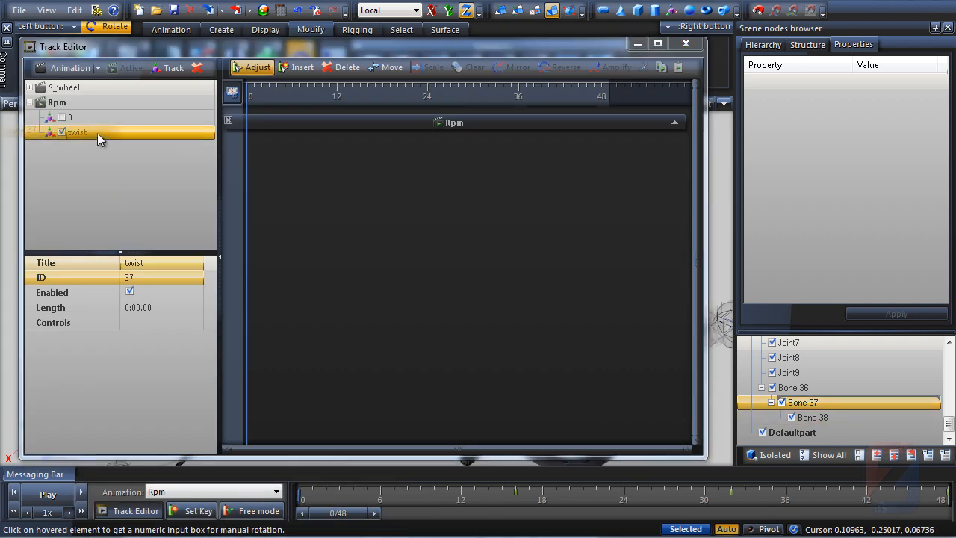
pyautogui.click(77, 131)
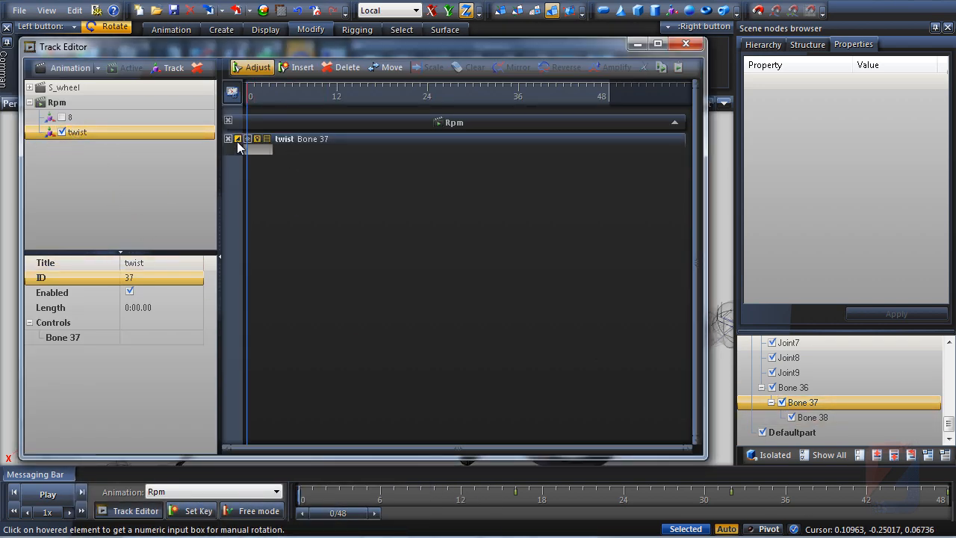
pyautogui.click(239, 142)
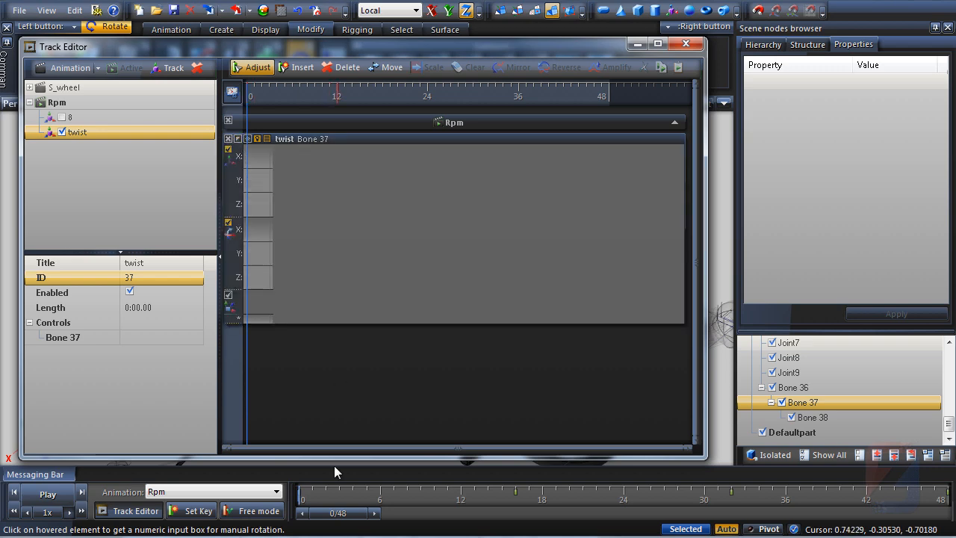
pyautogui.click(637, 44)
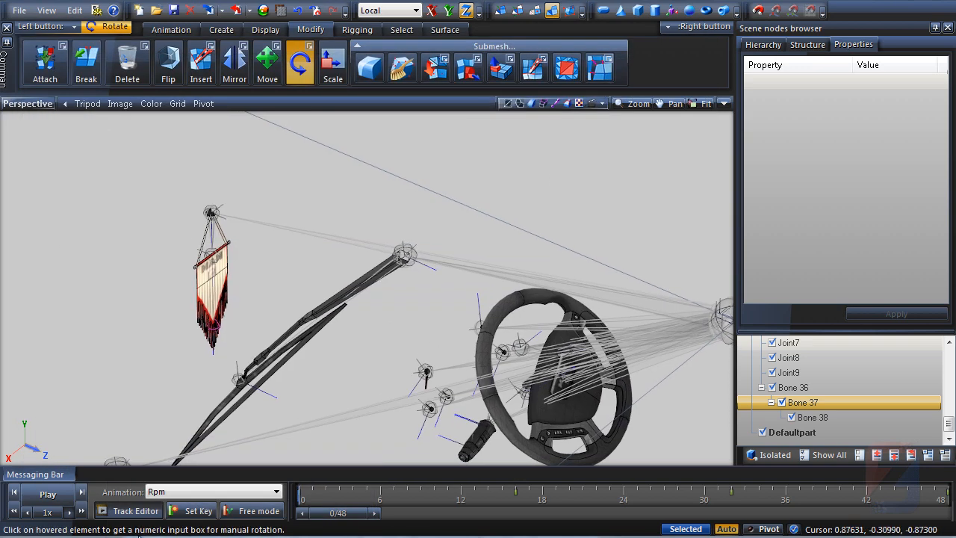
# Switch to free mode and use the viewport's Bones context menu on the flag joint
pyautogui.click(263, 511)
pyautogui.rightClick(587, 303)
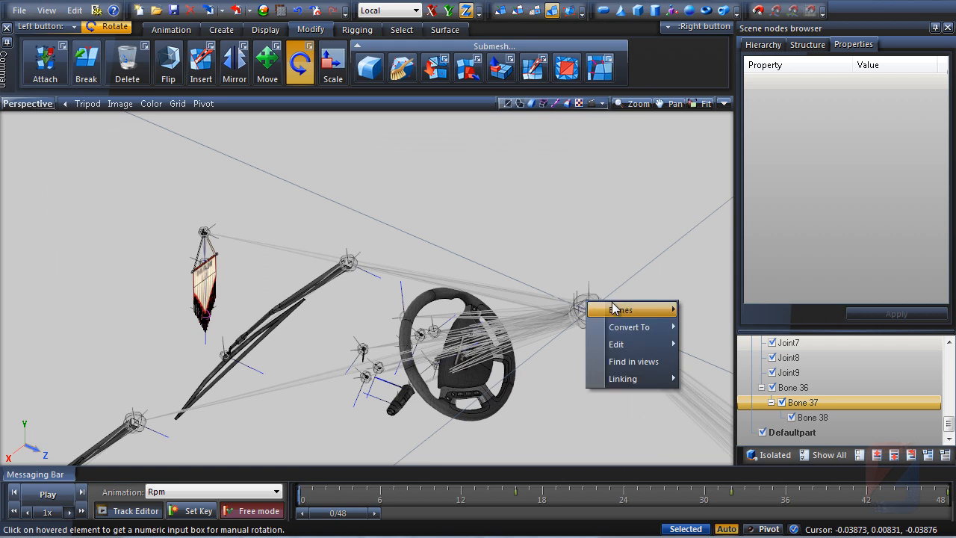
pyautogui.moveTo(635, 310)
pyautogui.click(717, 362)
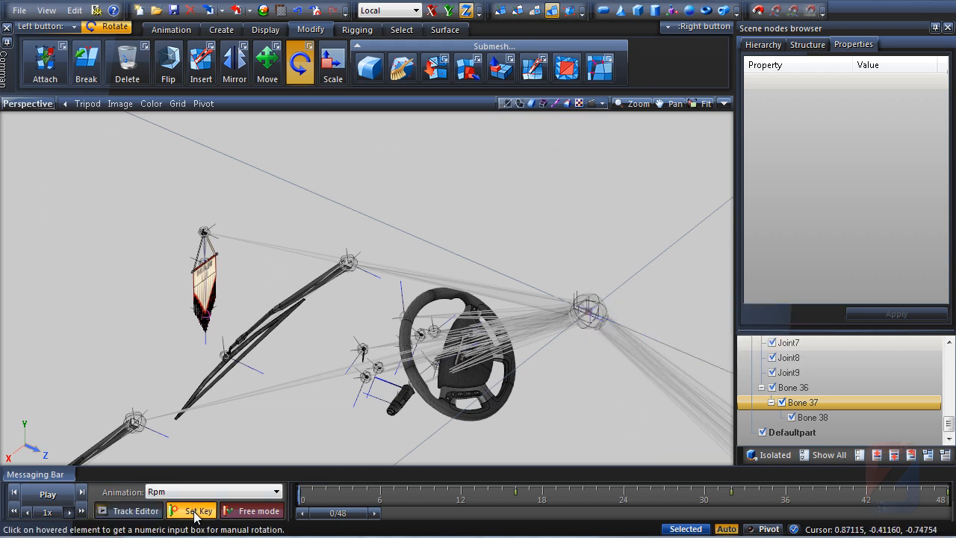
# Move to frame 12 and set a rotation key for the flag bone in the Track Editor
pyautogui.moveTo(351, 517)
pyautogui.mouseDown()
pyautogui.moveTo(921, 515)
pyautogui.moveTo(480, 529)
pyautogui.mouseUp()
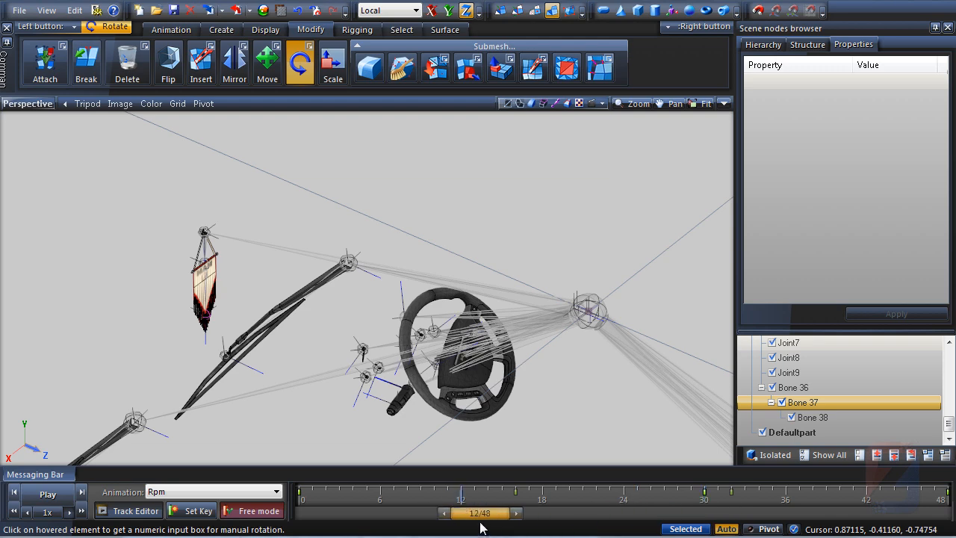
pyautogui.click(132, 511)
pyautogui.moveTo(234, 324); pyautogui.dragTo(224, 431)
pyautogui.click(229, 150)
pyautogui.moveTo(239, 272); pyautogui.dragTo(248, 167)
pyautogui.click(686, 44)
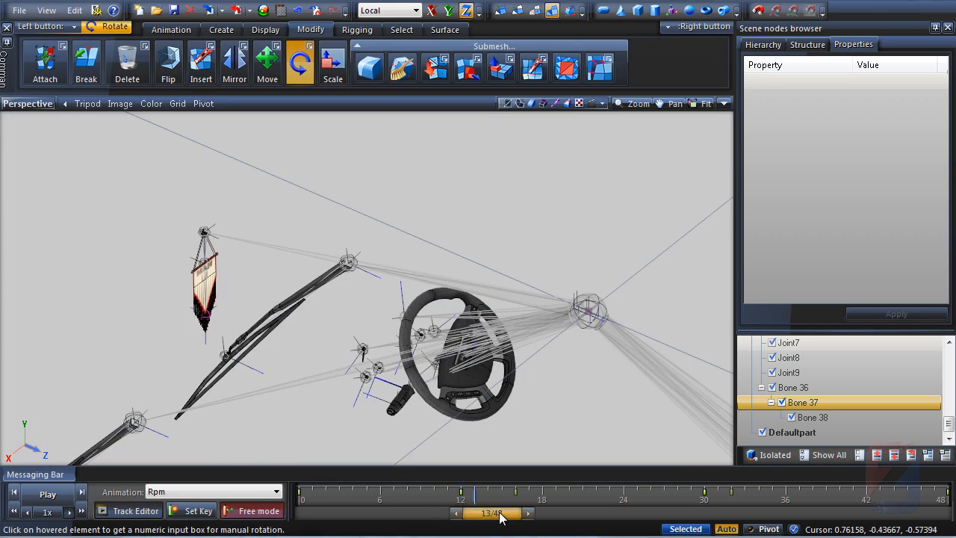
# Select the flag bone in the viewport through its Bones context menu
pyautogui.scroll(3, 222, 259)
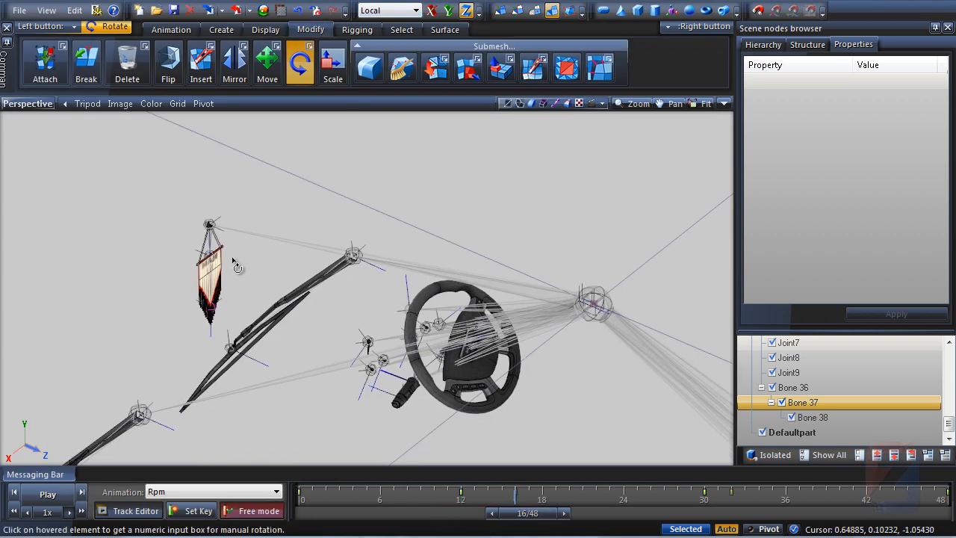
pyautogui.moveTo(219, 254); pyautogui.dragTo(250, 267)
pyautogui.scroll(-1, 673, 277)
pyautogui.moveTo(723, 281); pyautogui.dragTo(587, 250, button='middle')
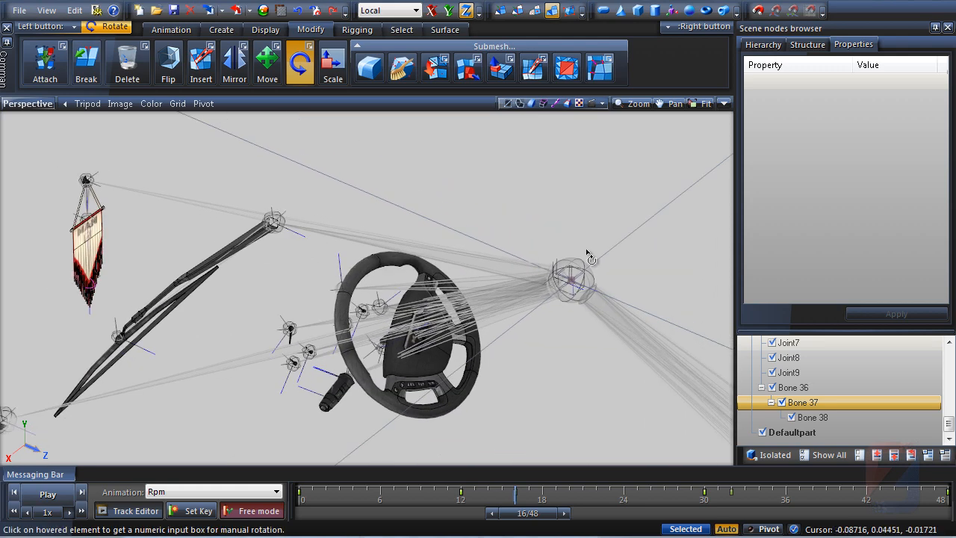
pyautogui.rightClick(574, 270)
pyautogui.moveTo(609, 275)
pyautogui.click(781, 294)
pyautogui.scroll(1, 150, 217)
pyautogui.moveTo(154, 218); pyautogui.dragTo(310, 267, button='middle')
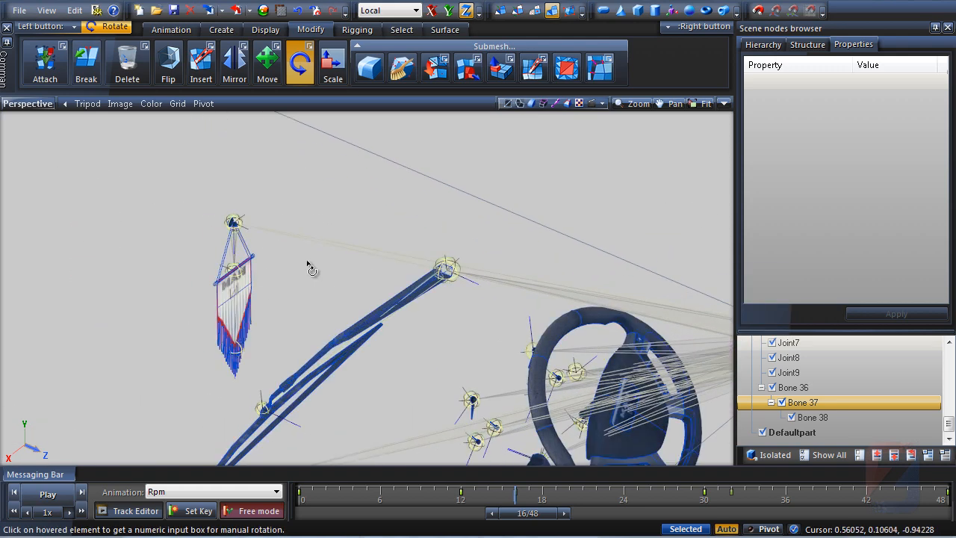
# Rotate and key the flag bone at frames 16 through 28 so it swings back and forth
pyautogui.moveTo(235, 271); pyautogui.dragTo(274, 111)
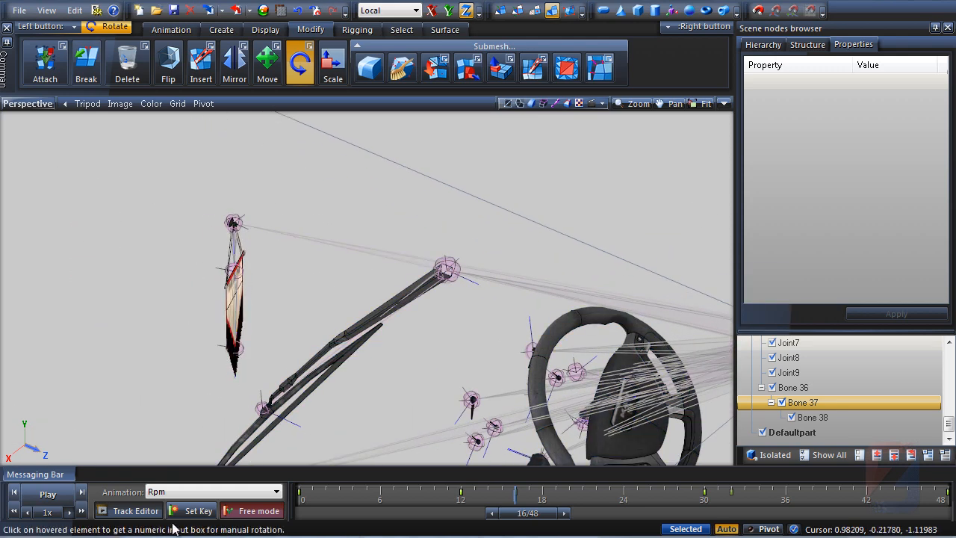
pyautogui.moveTo(544, 512); pyautogui.dragTo(565, 516)
pyautogui.moveTo(234, 271); pyautogui.dragTo(237, 123)
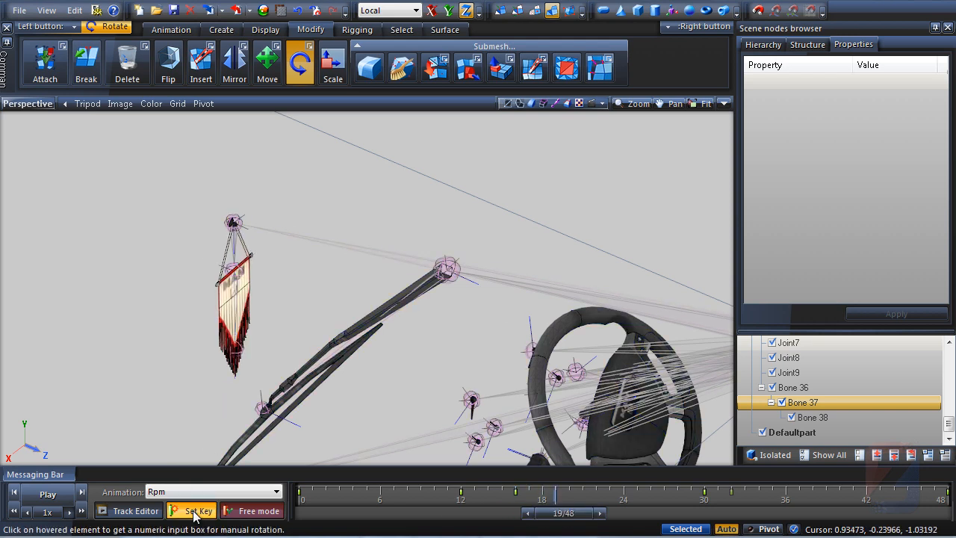
pyautogui.click(199, 512)
pyautogui.moveTo(585, 516); pyautogui.dragTo(620, 518)
pyautogui.moveTo(235, 272); pyautogui.dragTo(238, 396)
pyautogui.click(202, 509)
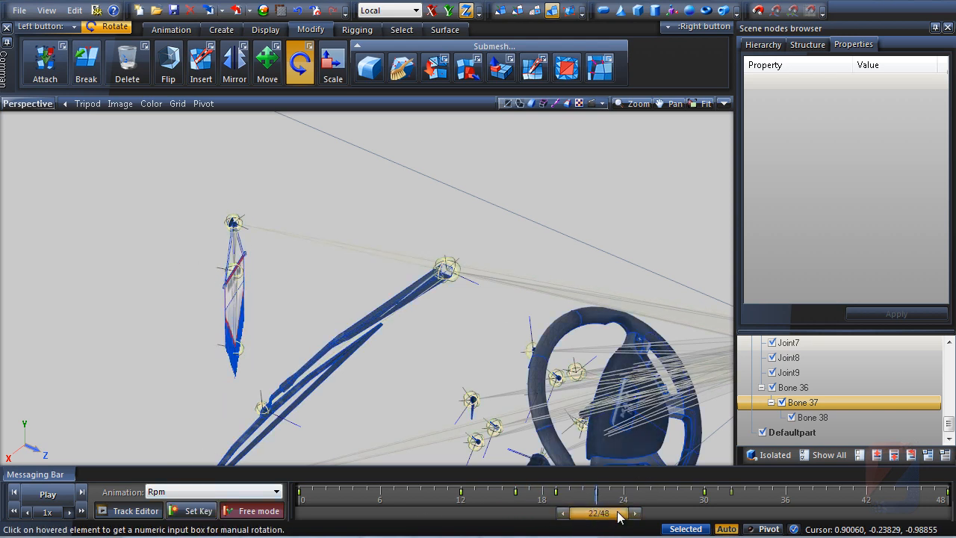
pyautogui.moveTo(619, 517); pyautogui.dragTo(656, 517)
pyautogui.moveTo(235, 272); pyautogui.dragTo(238, 366)
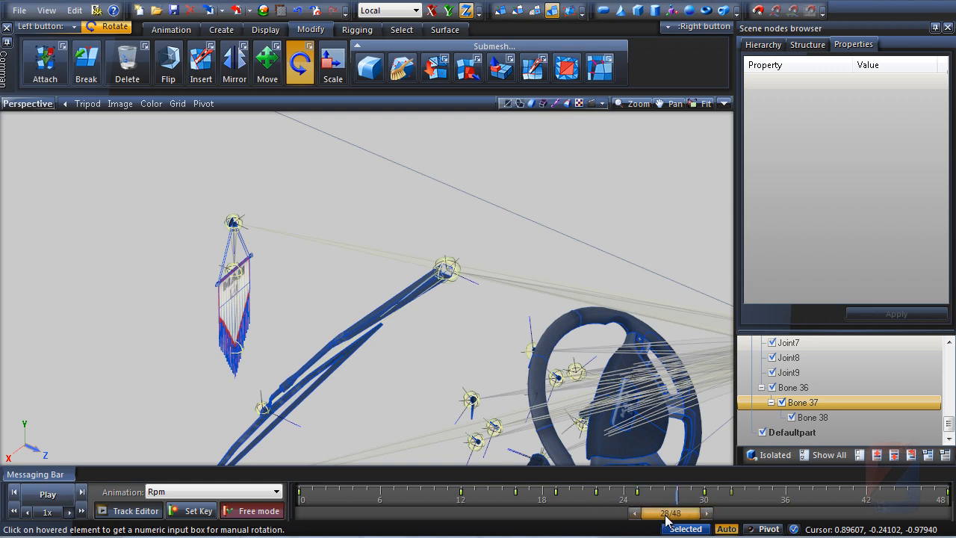
# Open the Track Editor and set the flag's twist track interpolation to Linear
pyautogui.click(128, 511)
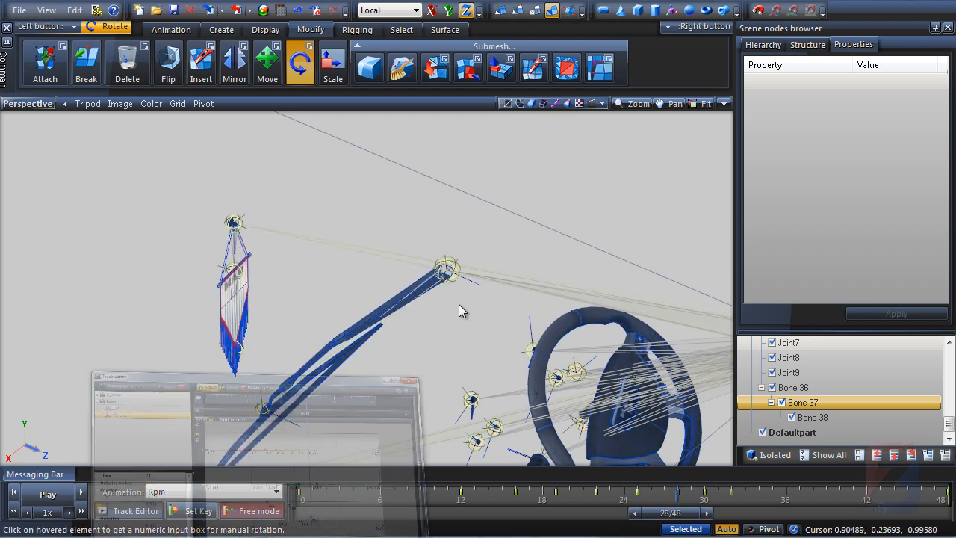
pyautogui.moveTo(632, 308); pyautogui.dragTo(240, 329)
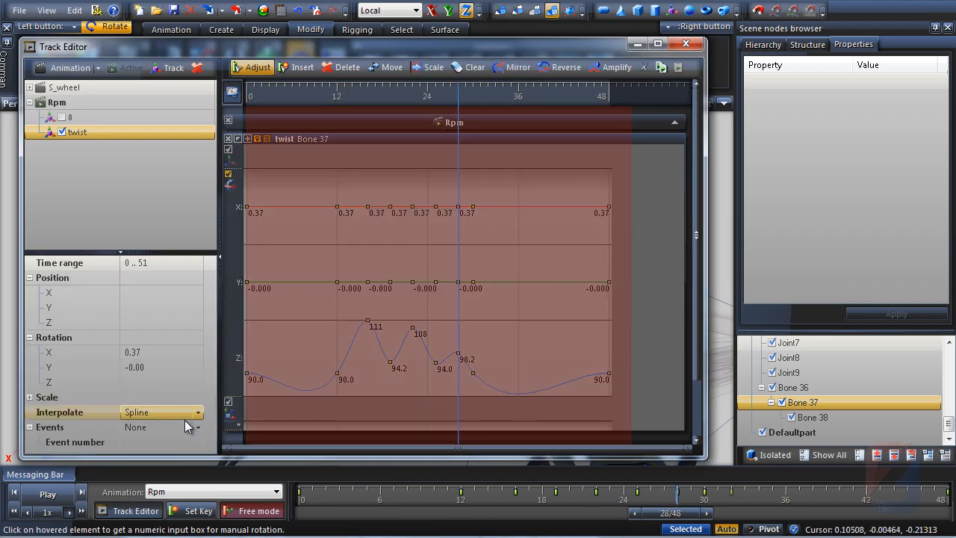
pyautogui.click(198, 413)
pyautogui.click(153, 447)
# Raise the twist track's frame-28 Z rotation key to about 104 and close the Track Editor
pyautogui.click(401, 432)
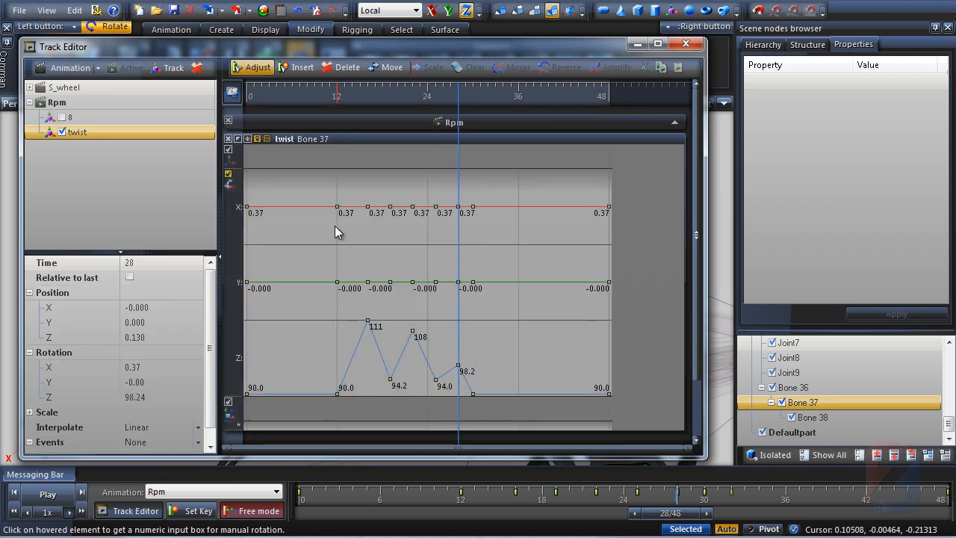
pyautogui.moveTo(458, 365); pyautogui.dragTo(458, 362)
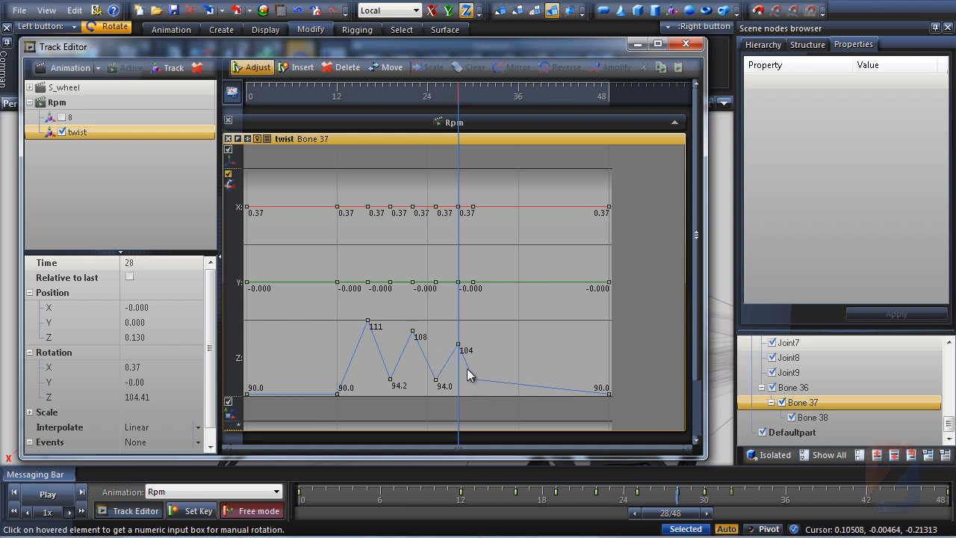
pyautogui.click(637, 43)
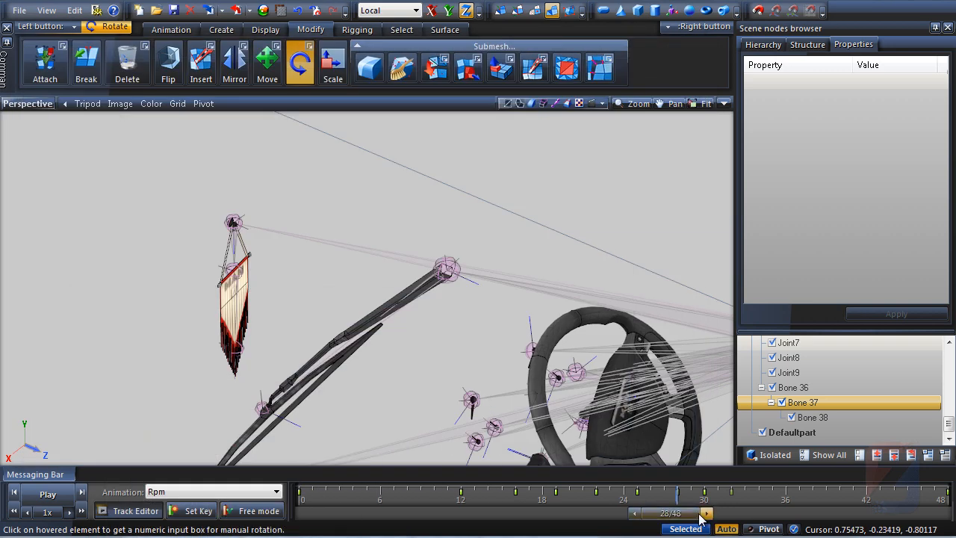
# Scrub through the timeline to preview the flag's swinging animation
pyautogui.moveTo(700, 518); pyautogui.dragTo(319, 521)
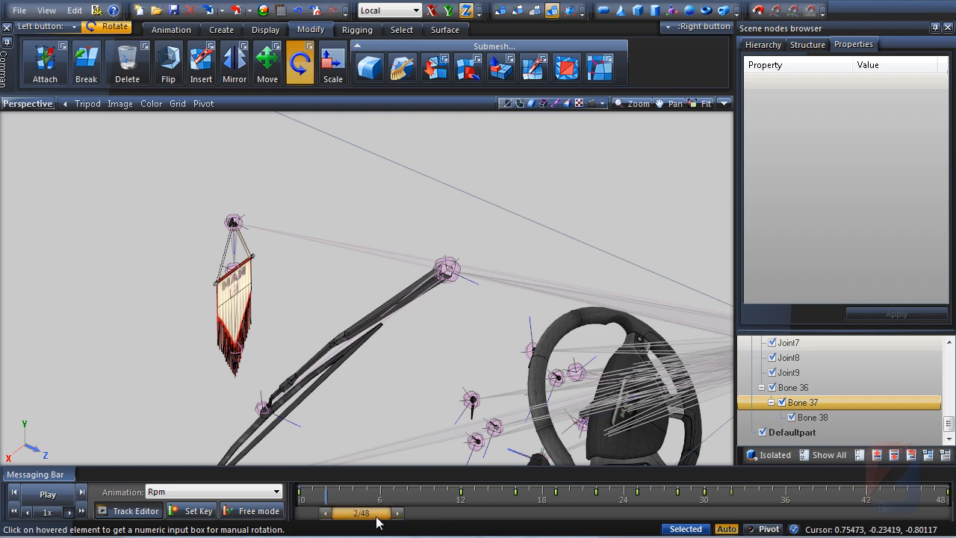
pyautogui.moveTo(378, 523); pyautogui.dragTo(348, 521)
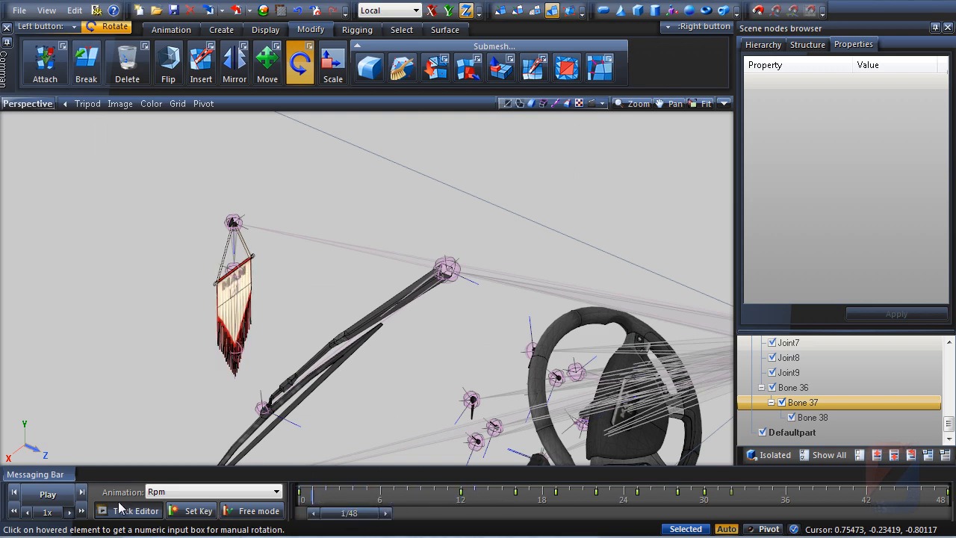
pyautogui.click(134, 511)
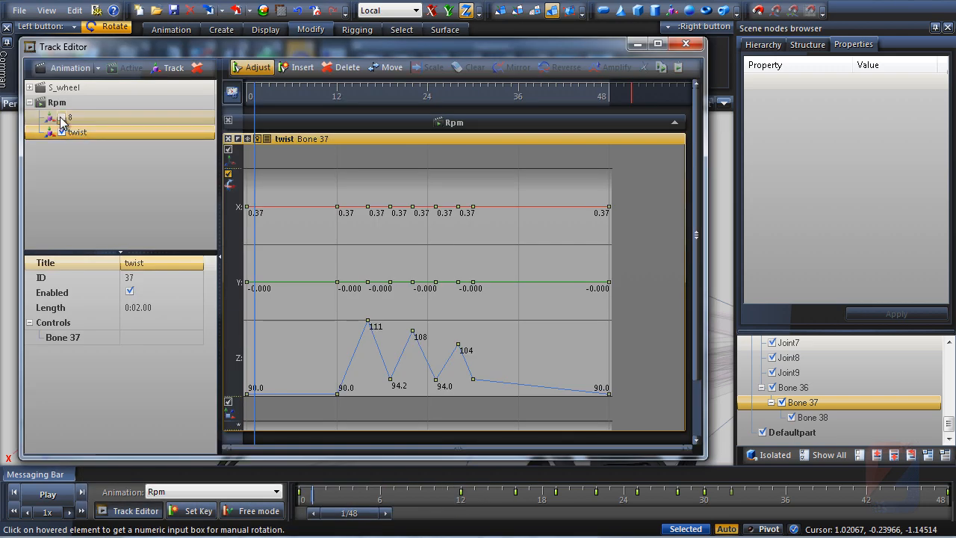
pyautogui.click(638, 45)
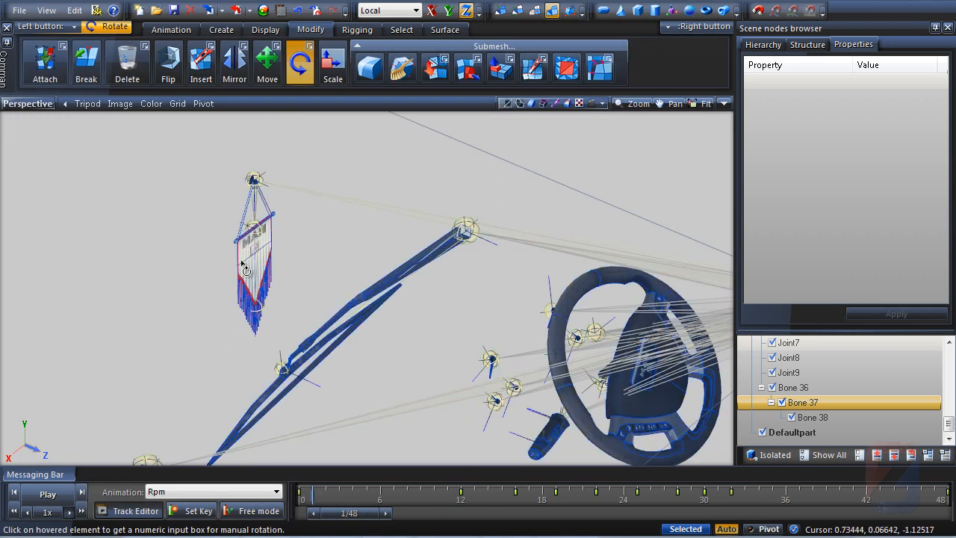
pyautogui.moveTo(327, 375); pyautogui.dragTo(329, 348, button='middle')
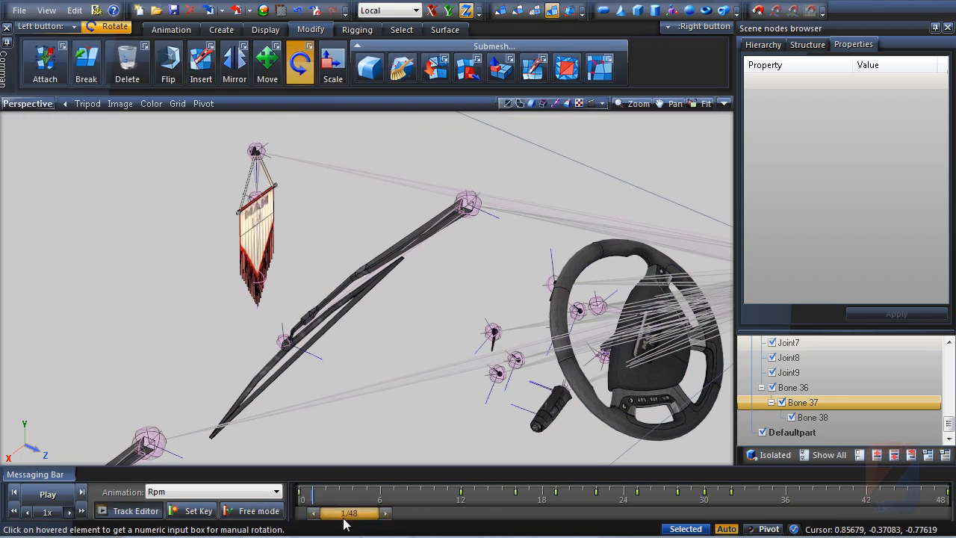
pyautogui.moveTo(344, 521); pyautogui.dragTo(403, 521)
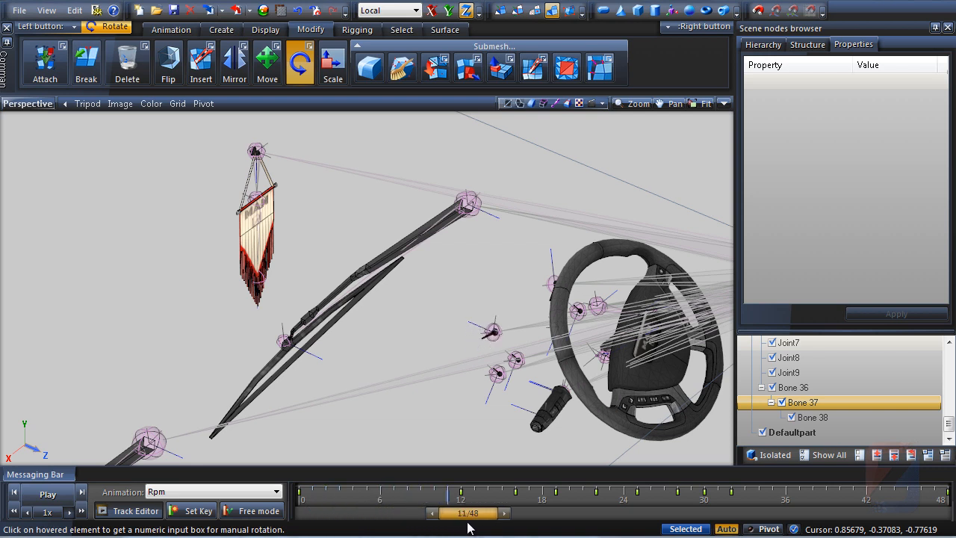
pyautogui.moveTo(469, 528); pyautogui.dragTo(361, 523)
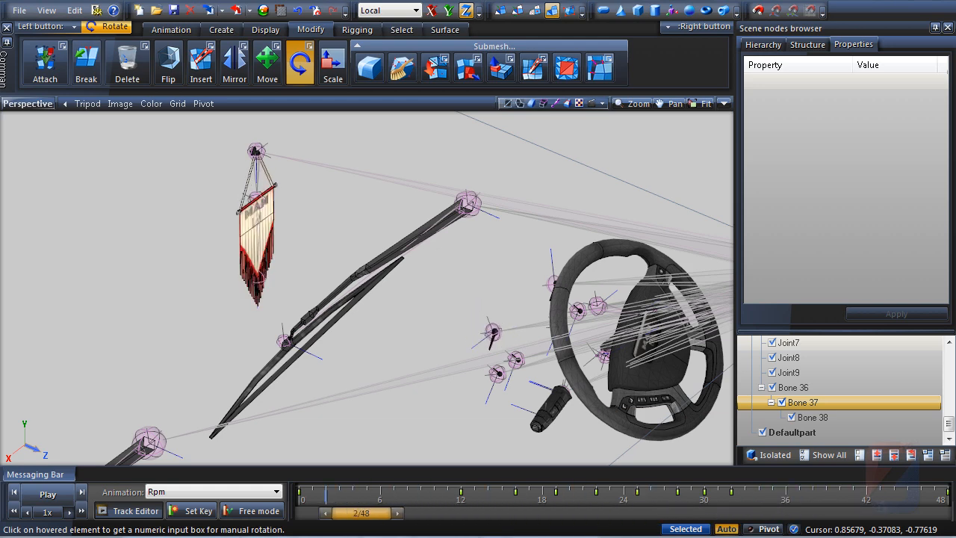
pyautogui.moveTo(330, 358); pyautogui.dragTo(324, 373, button='middle')
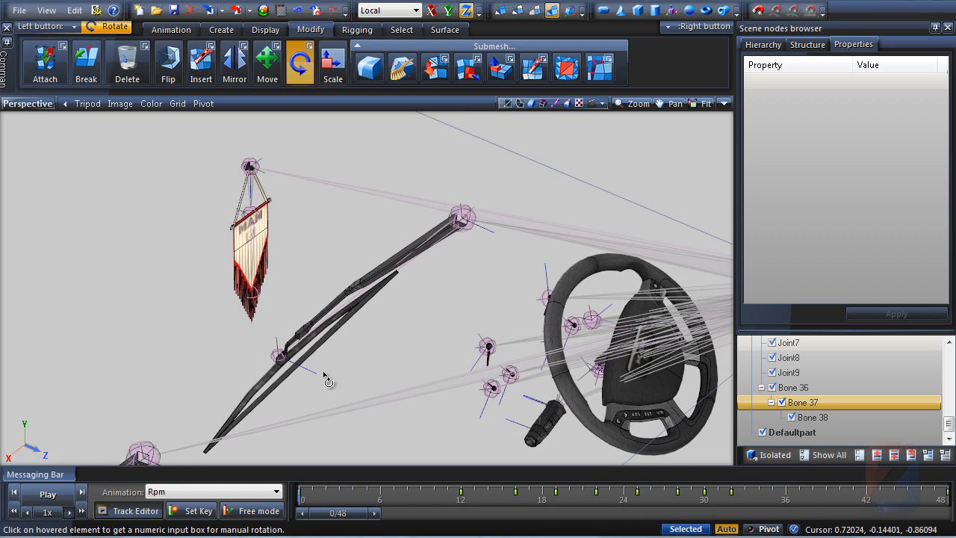
# Set the Rpm animation as active and save it over rpm.pma
pyautogui.click(135, 511)
pyautogui.click(83, 102)
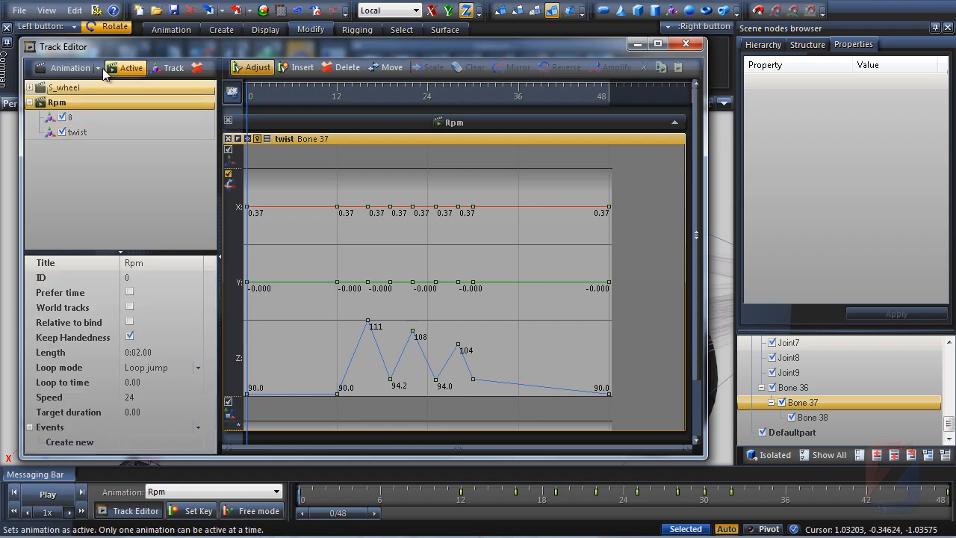
pyautogui.click(71, 68)
pyautogui.click(71, 122)
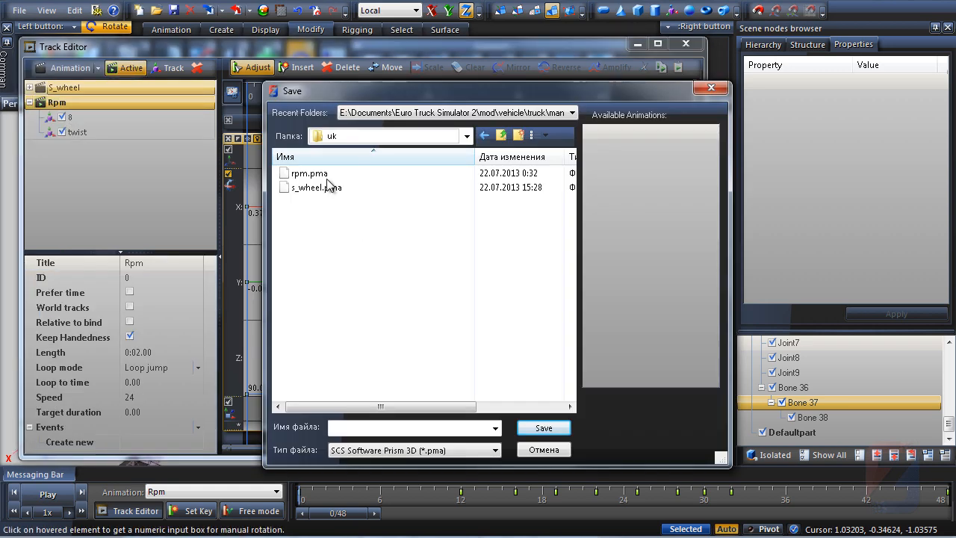
pyautogui.doubleClick(309, 172)
pyautogui.click(521, 320)
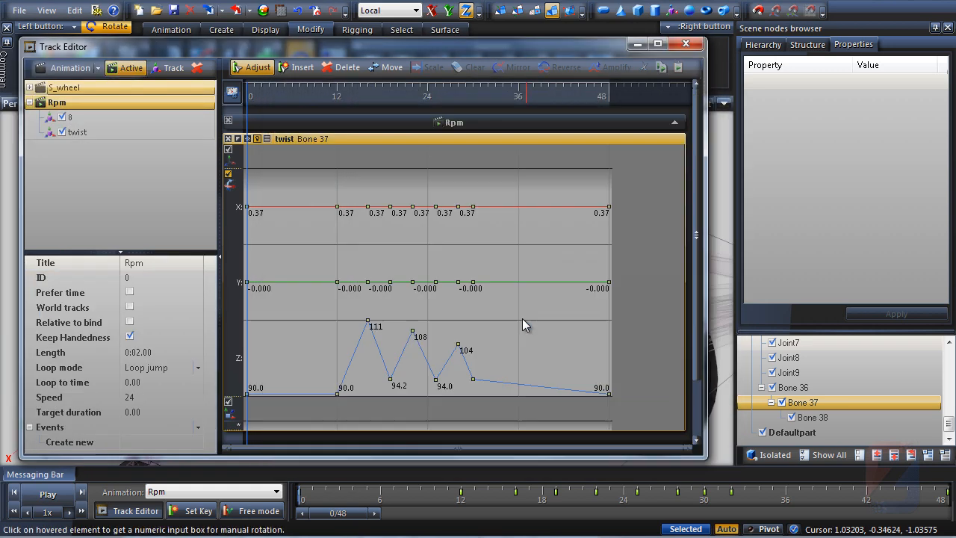
pyautogui.click(638, 45)
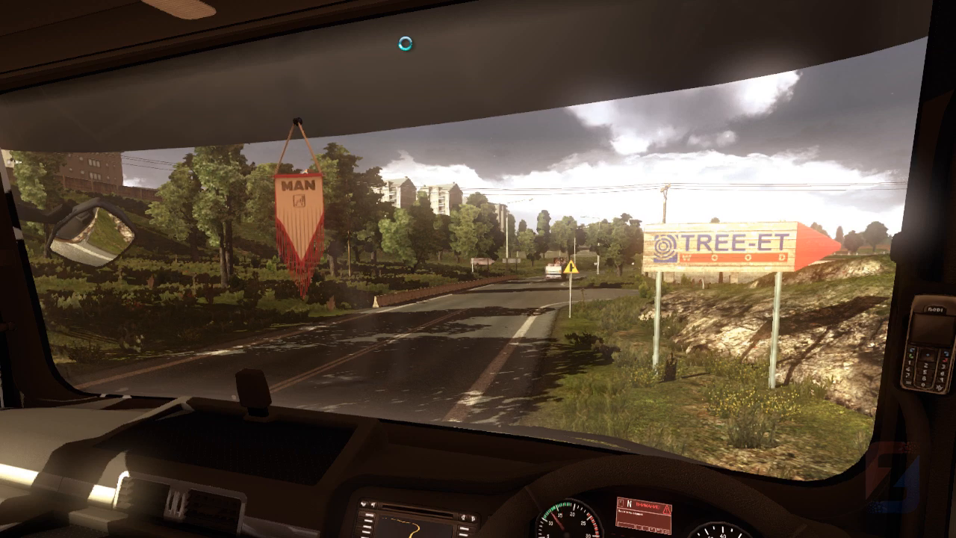
pyautogui.press('w')
pyautogui.press('a')
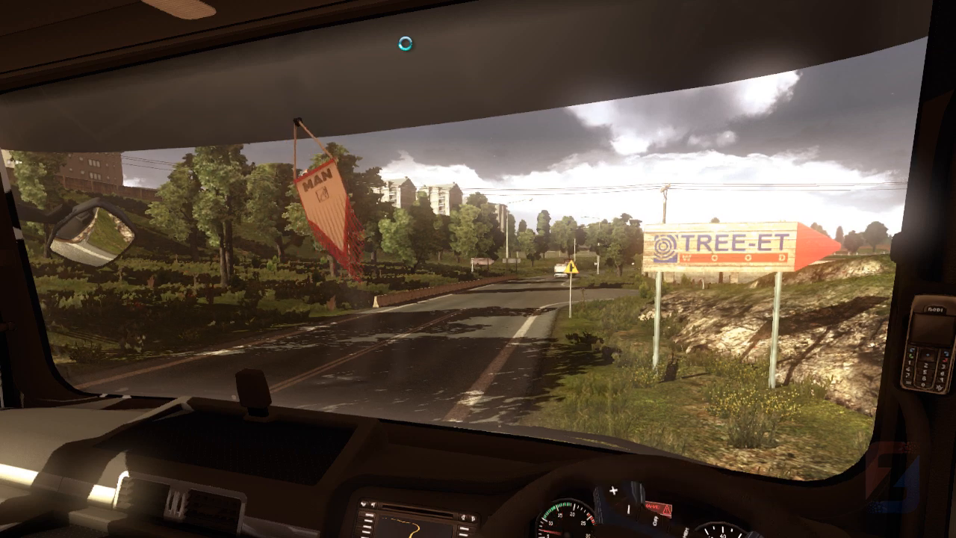
pyautogui.press('d')
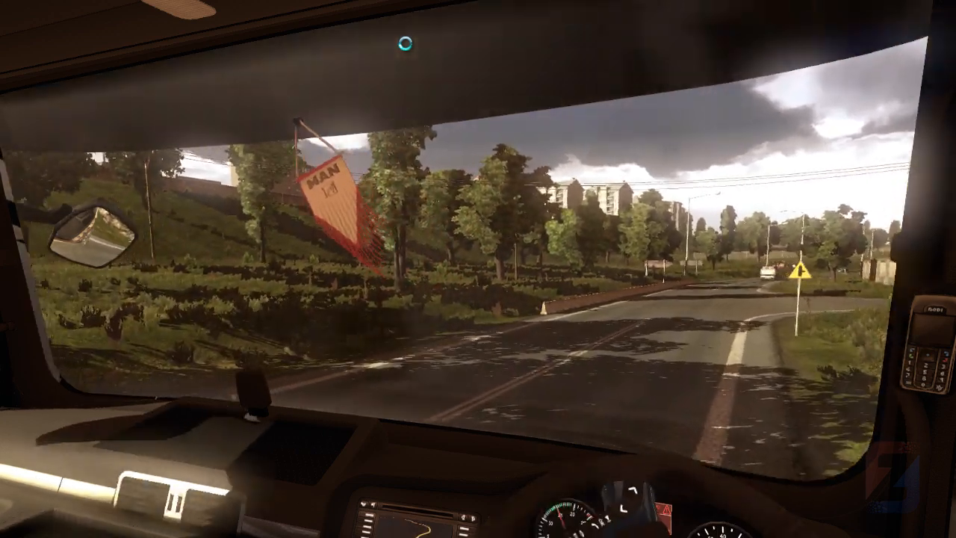
pyautogui.press('d')
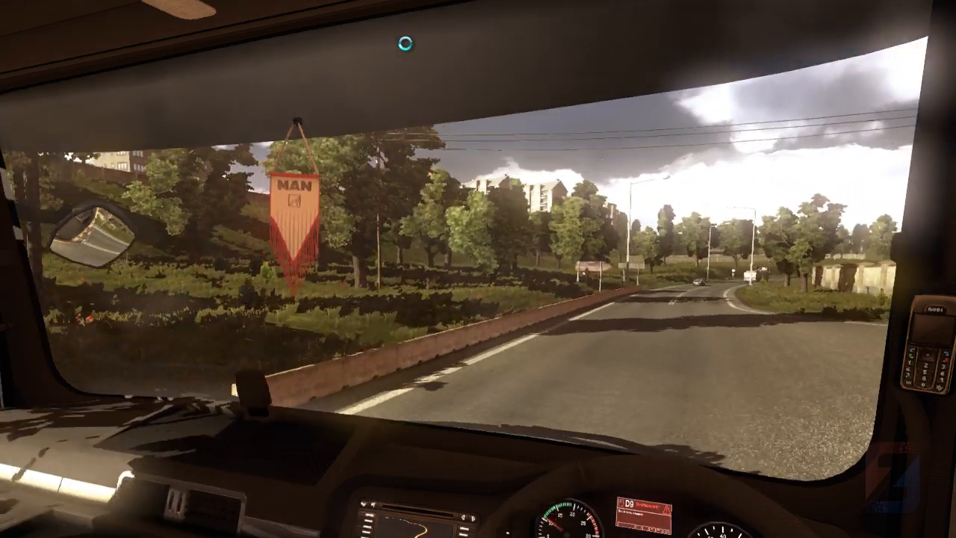
pyautogui.press('d')
pyautogui.press('d')
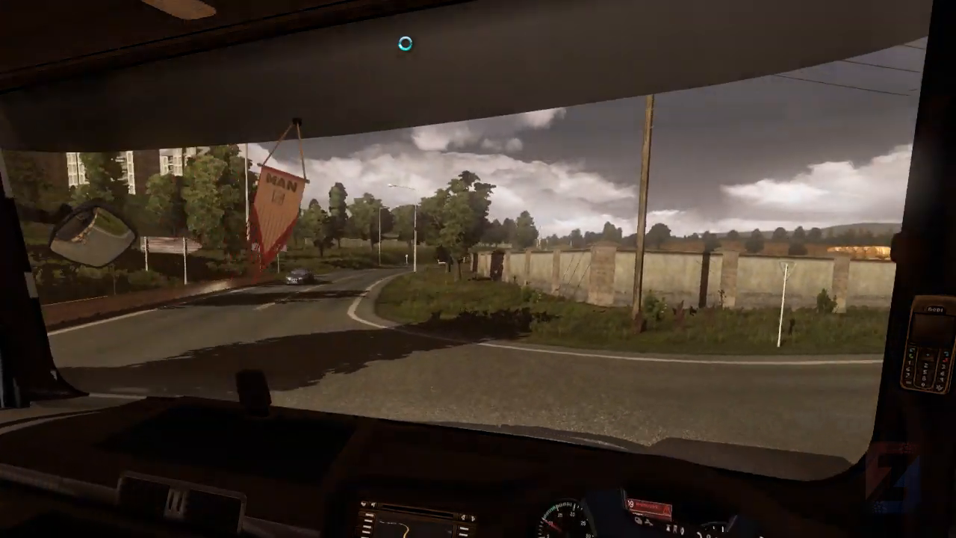
pyautogui.press('d')
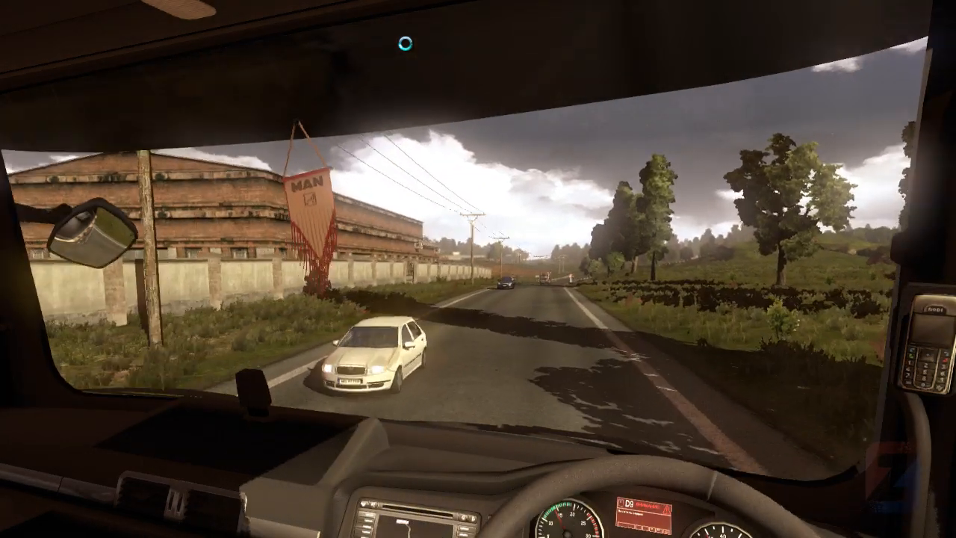
pyautogui.press('a')
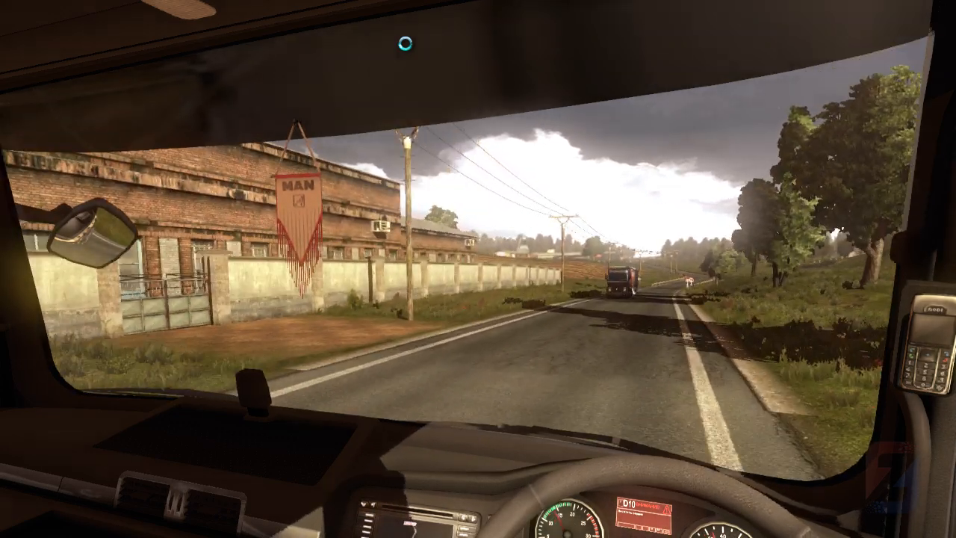
pyautogui.press('a')
pyautogui.press('d')
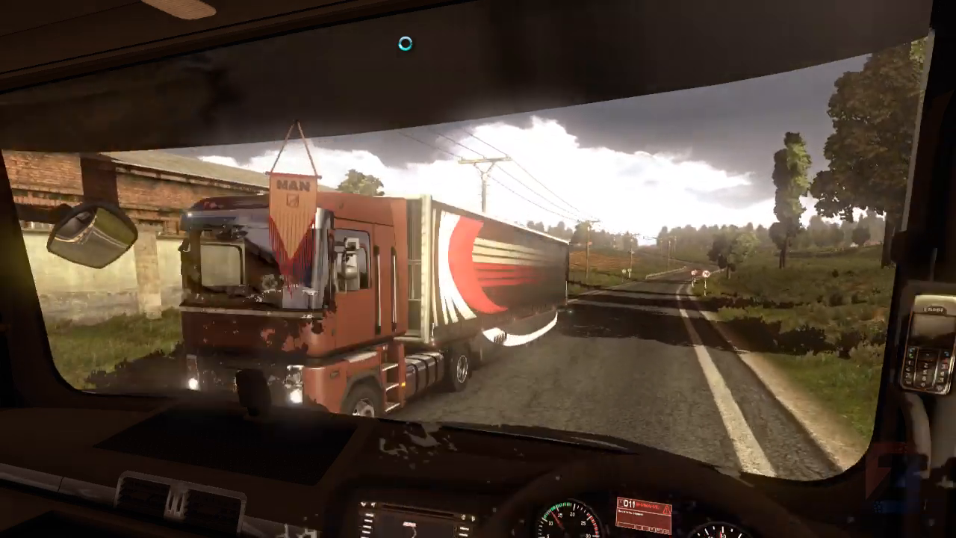
pyautogui.press('a')
pyautogui.press('d')
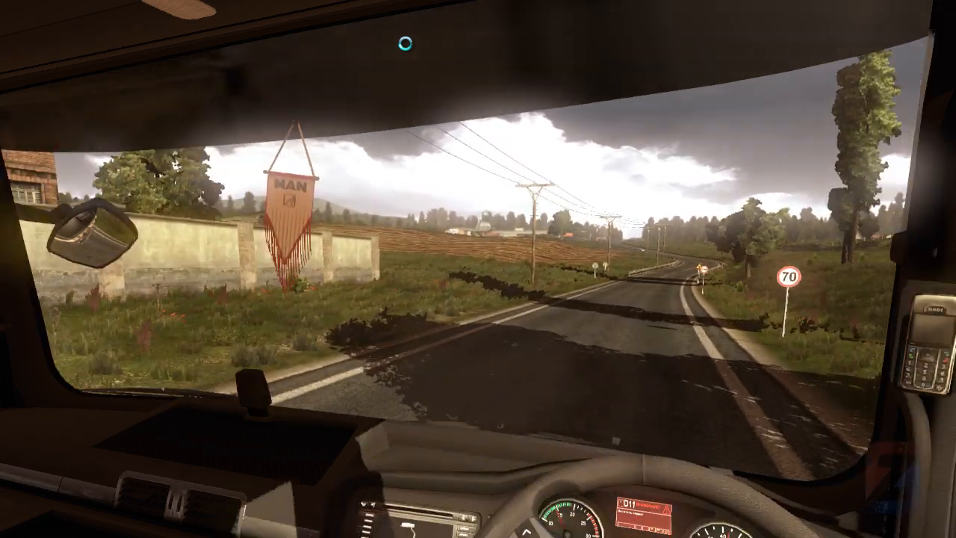
pyautogui.press('a')
pyautogui.press('d')
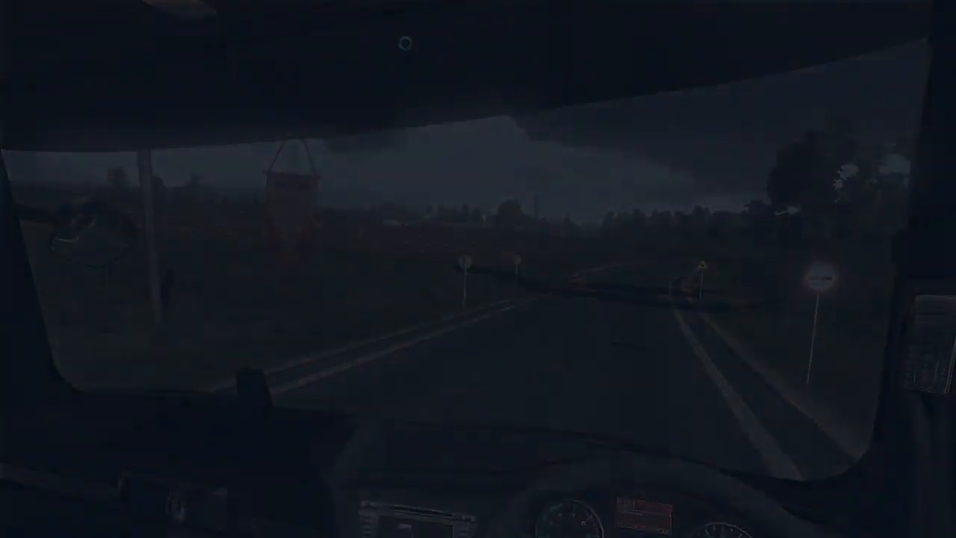